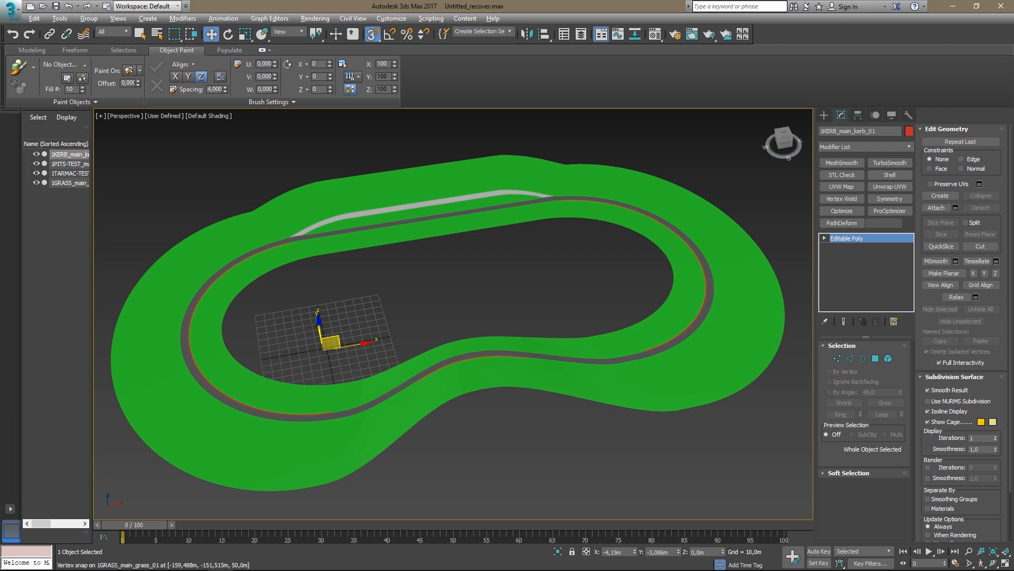
Switch to File Explorer and create a folder named test_track inside the Assetto_edit folder.
mouse_move(341, 569)
key(super+e)
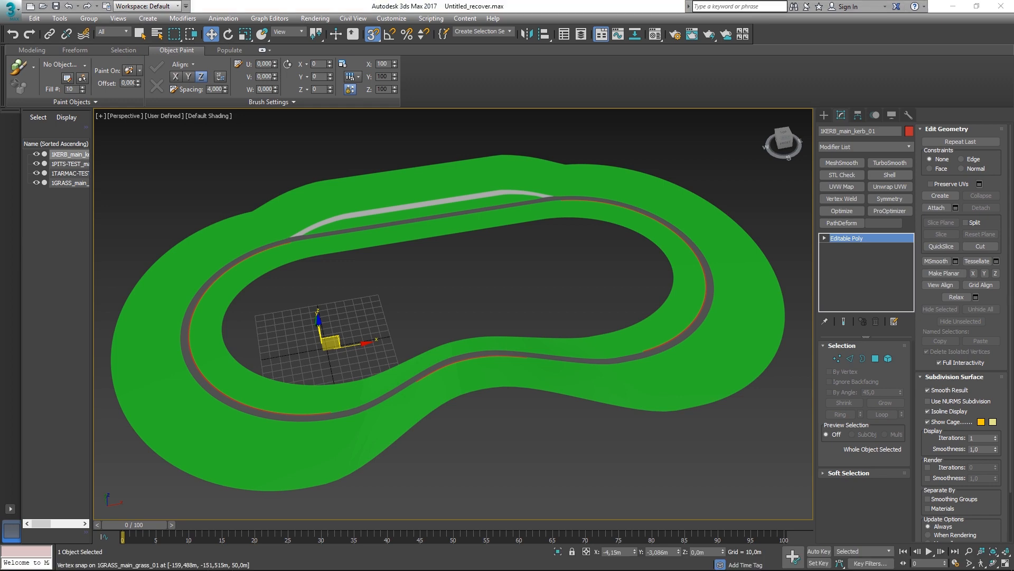
drag(361, 96, 410, 570)
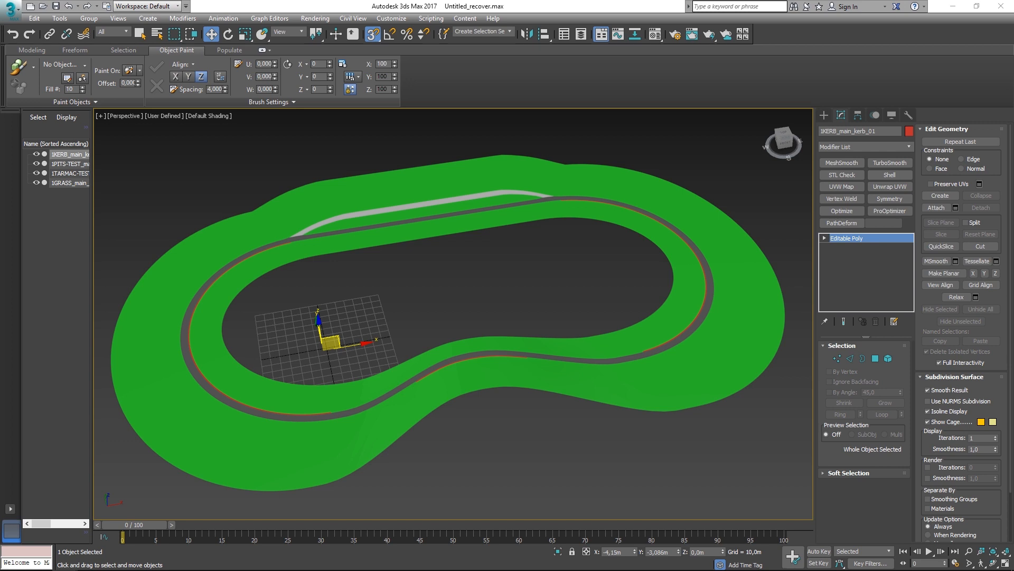
drag(445, 570, 417, 67)
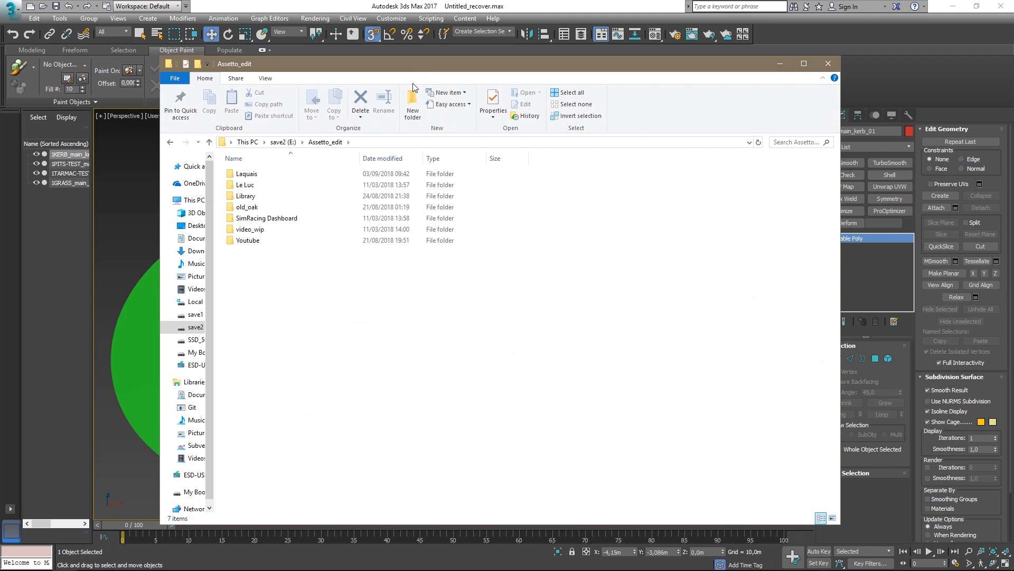
right_click(266, 317)
mouse_move(230, 482)
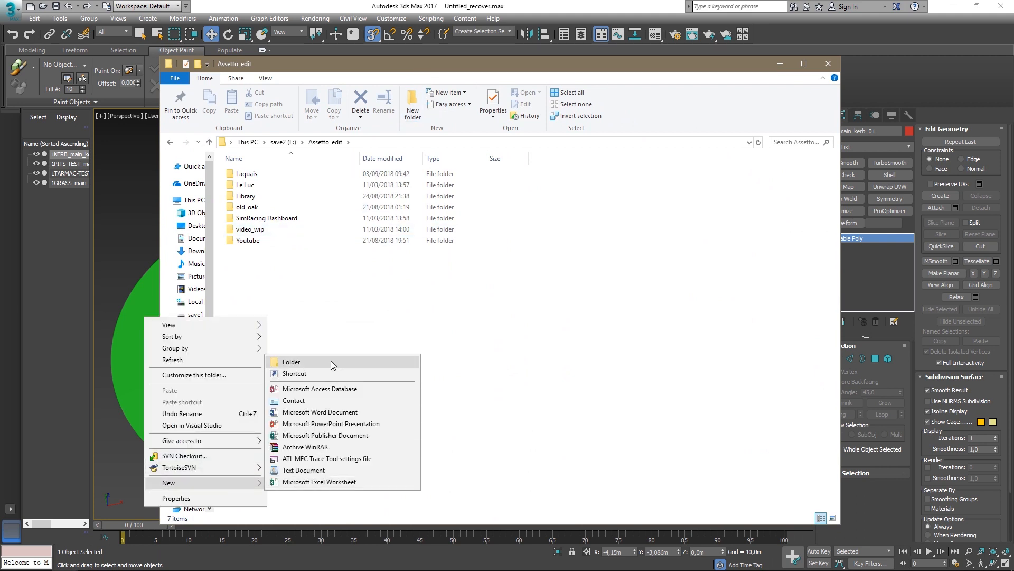
click(330, 361)
text(tes)
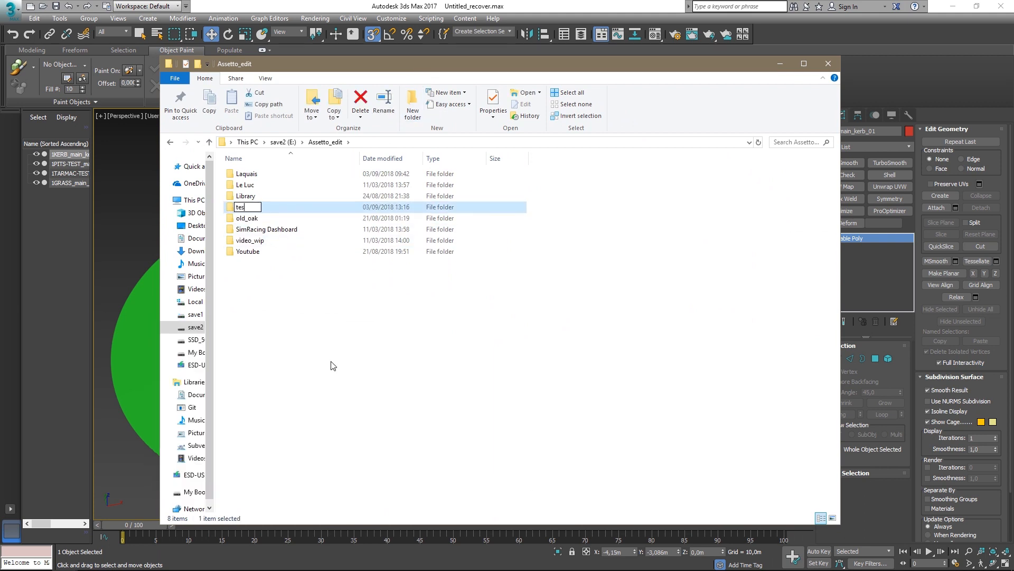
text(t_track)
key(Return)
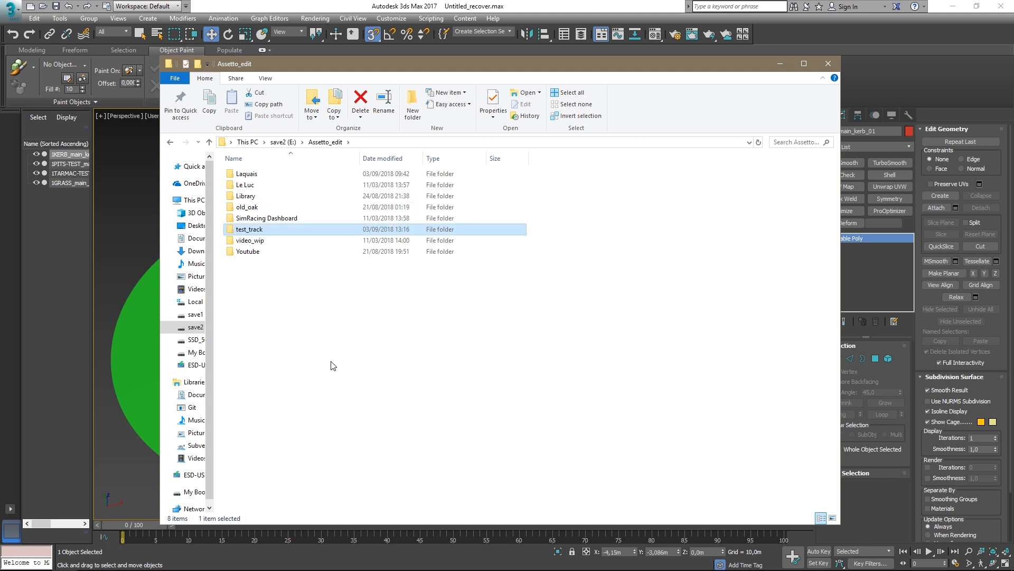
Create a textures subfolder inside test_track and return to the 3ds Max scene.
double_click(245, 233)
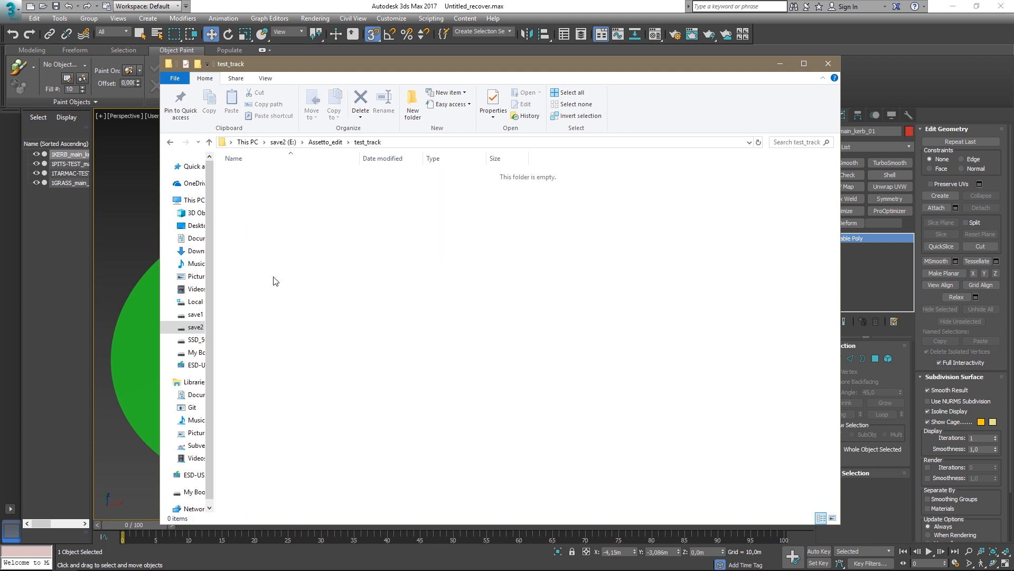
right_click(259, 218)
mouse_move(205, 381)
click(284, 383)
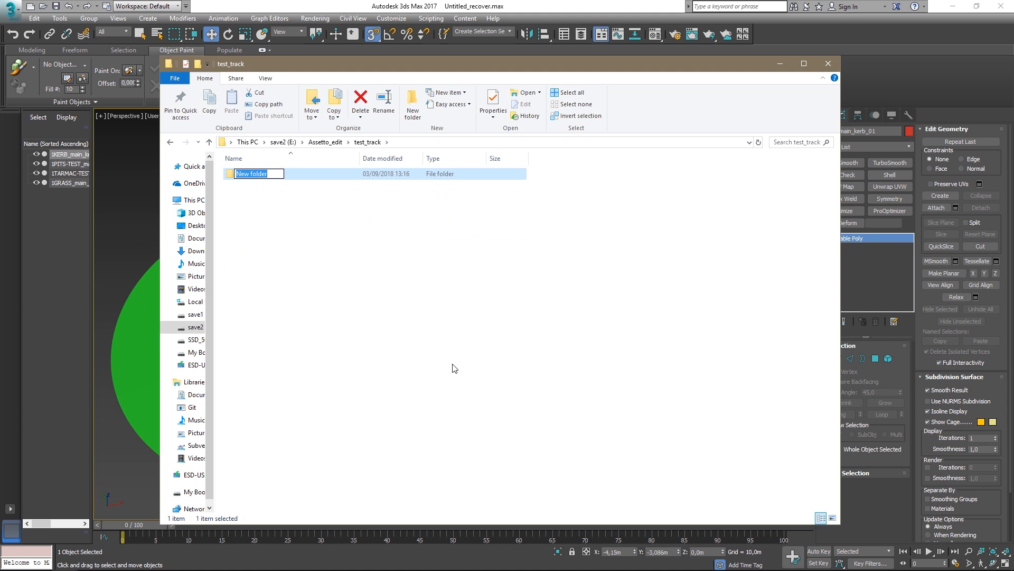
text(textures)
key(Return)
click(537, 333)
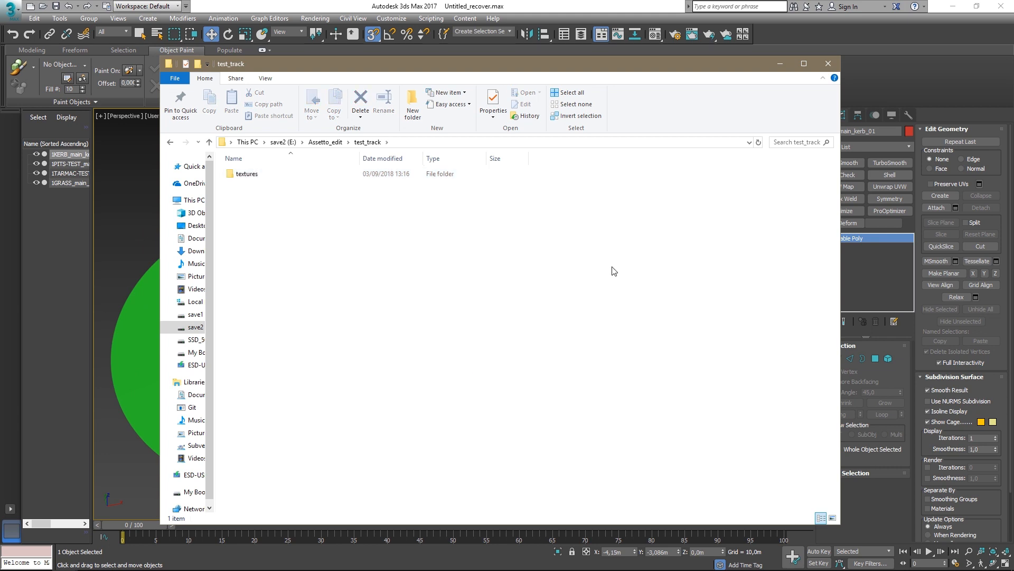
click(779, 64)
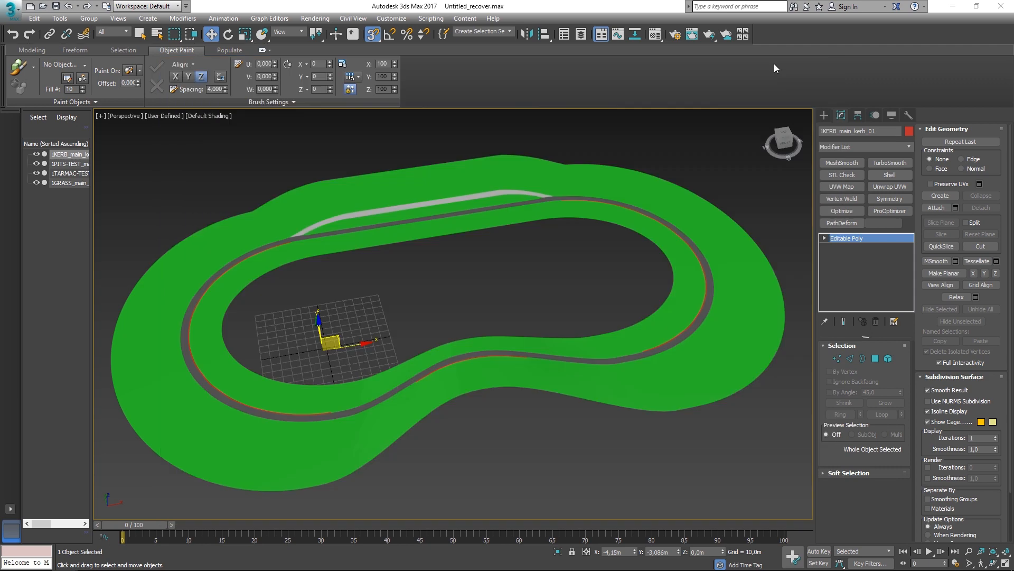
Save the scene as test_track_01 in the Assetto_edit\test_track folder.
click(11, 9)
click(39, 134)
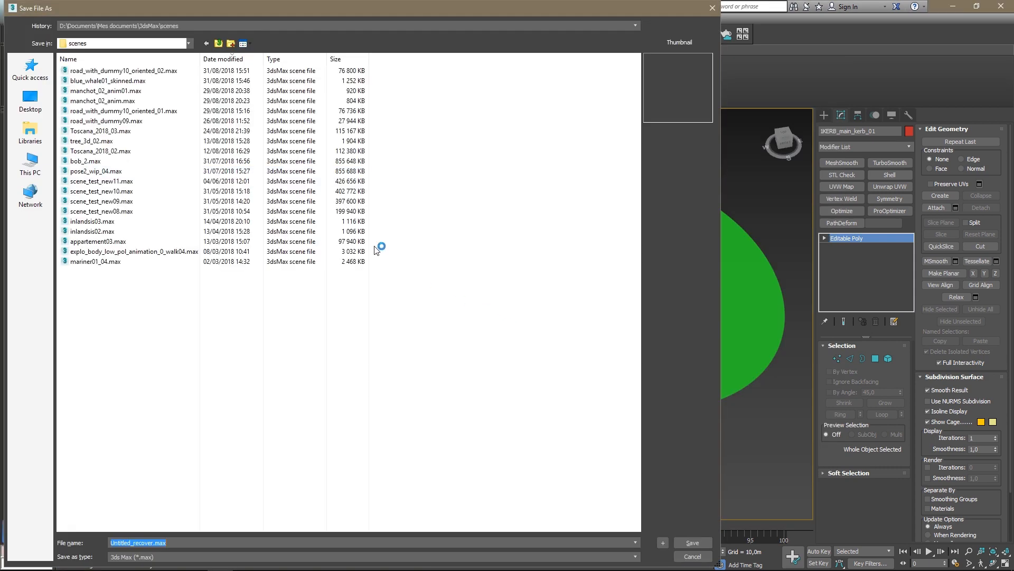
click(216, 25)
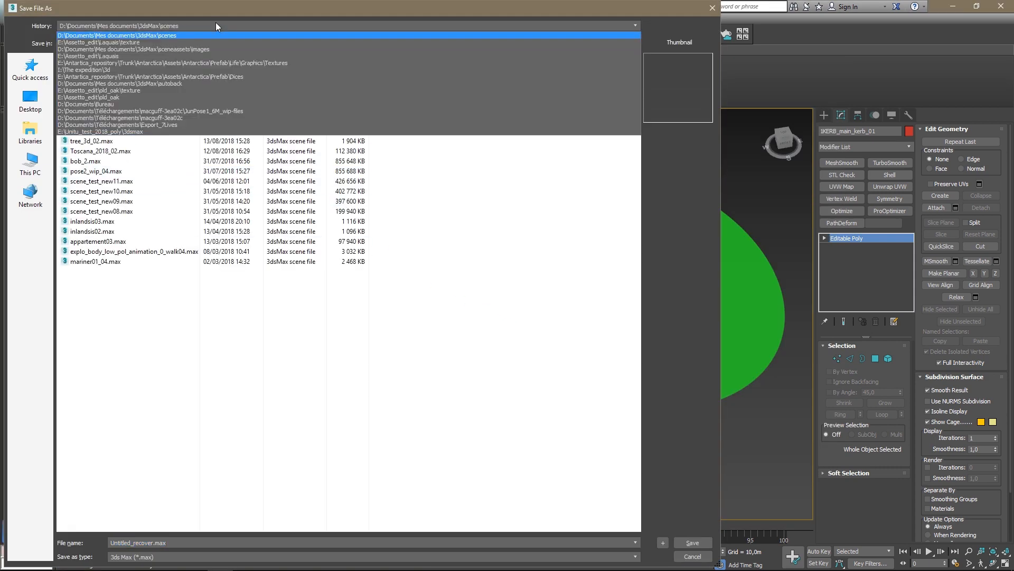
click(216, 42)
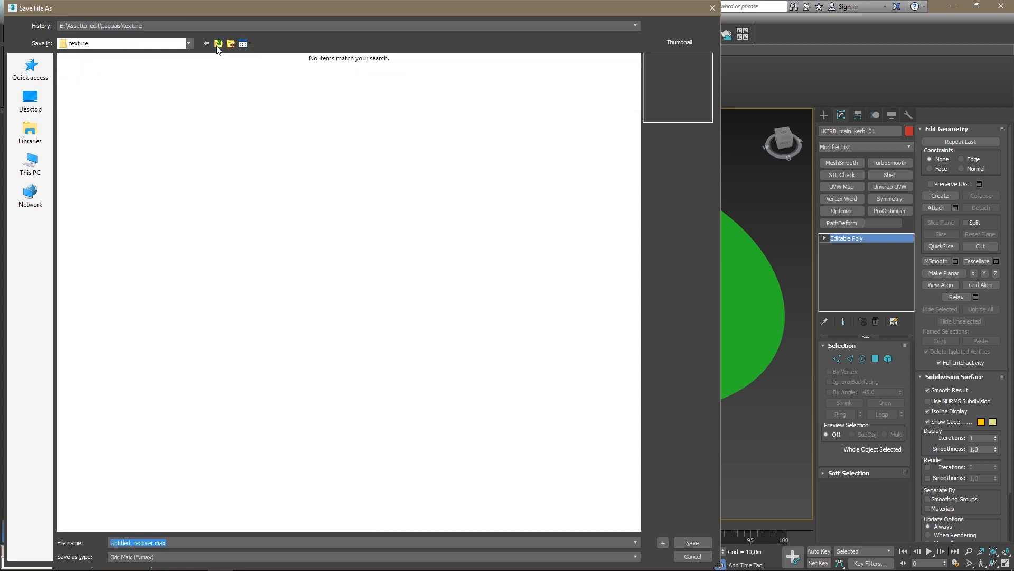
click(218, 45)
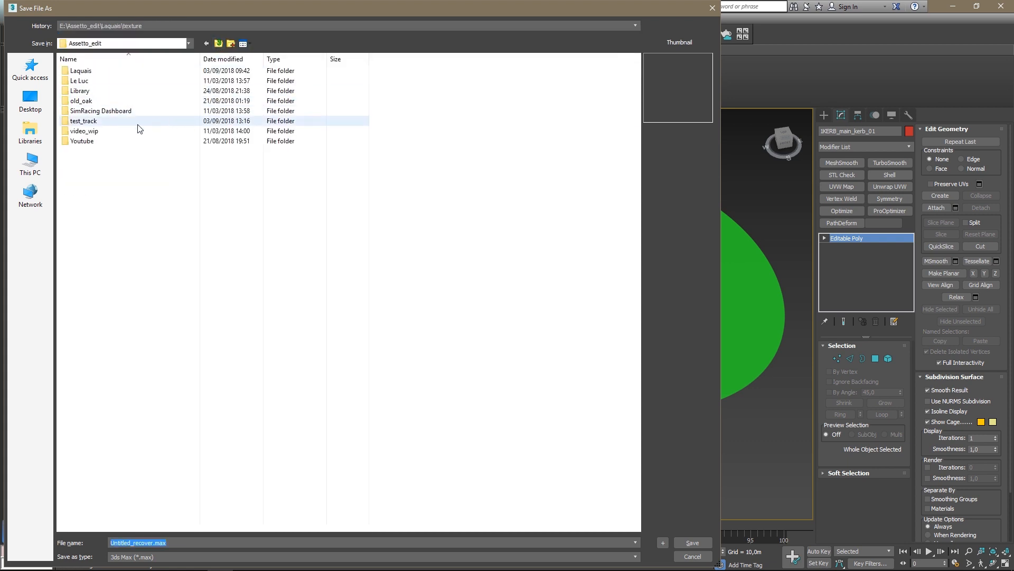
double_click(106, 128)
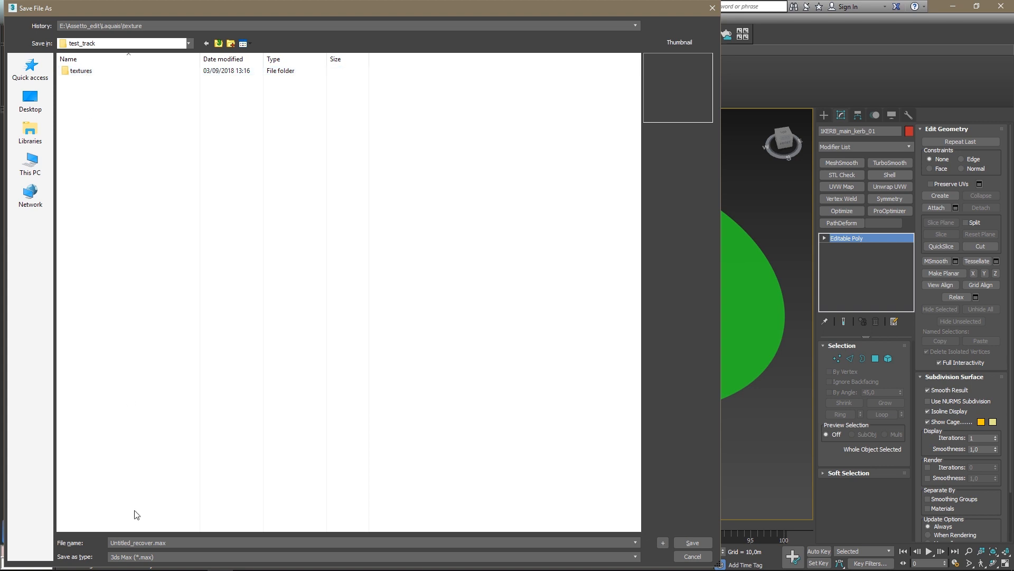
click(152, 542)
drag(154, 543, 3, 523)
text(test_track_01)
key(Return)
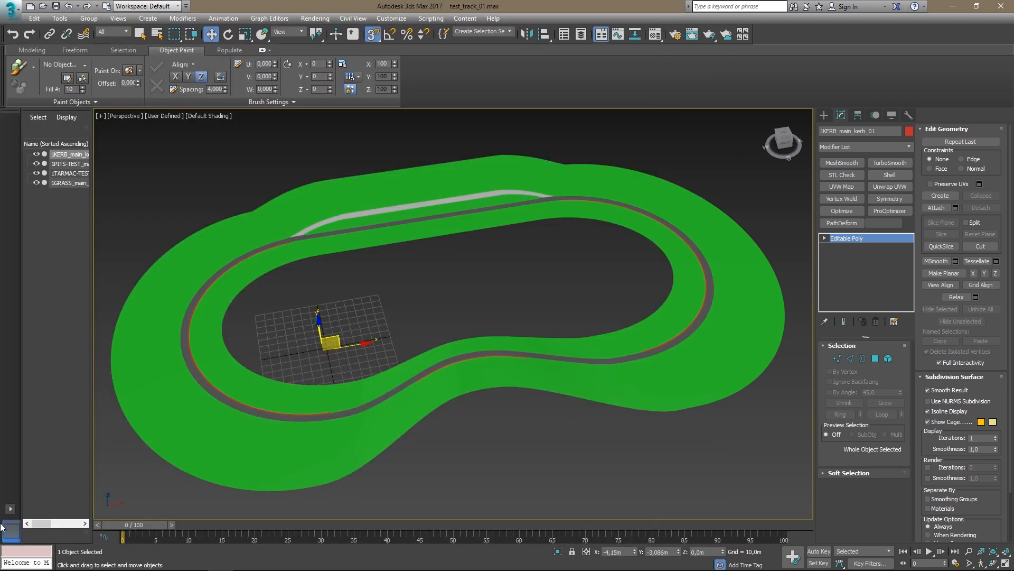
Open the Layer Explorer, dock it at the edge of the workspace and collapse the default layer.
middle_drag(319, 284, 321, 285)
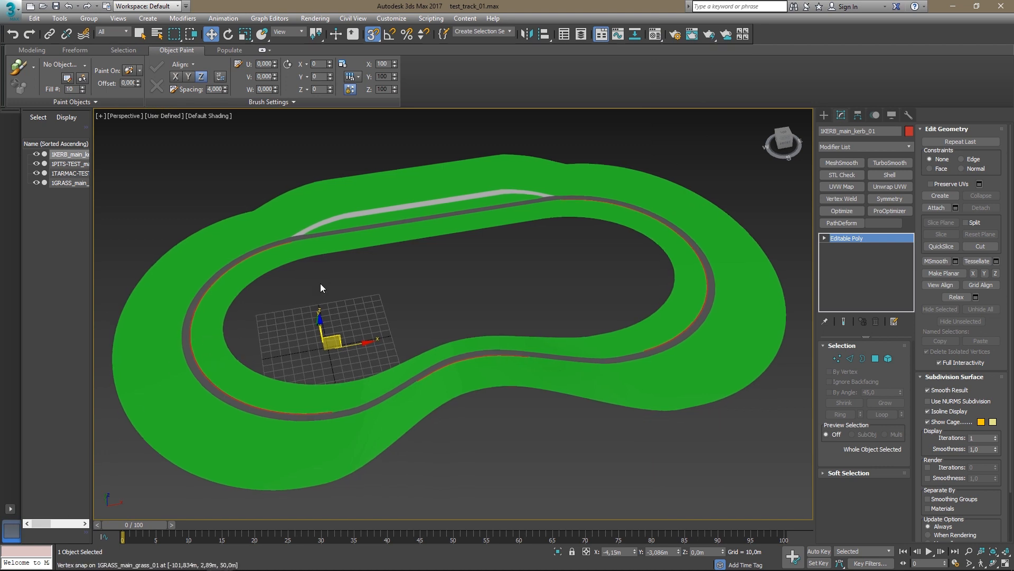
click(581, 35)
drag(68, 112, 813, 115)
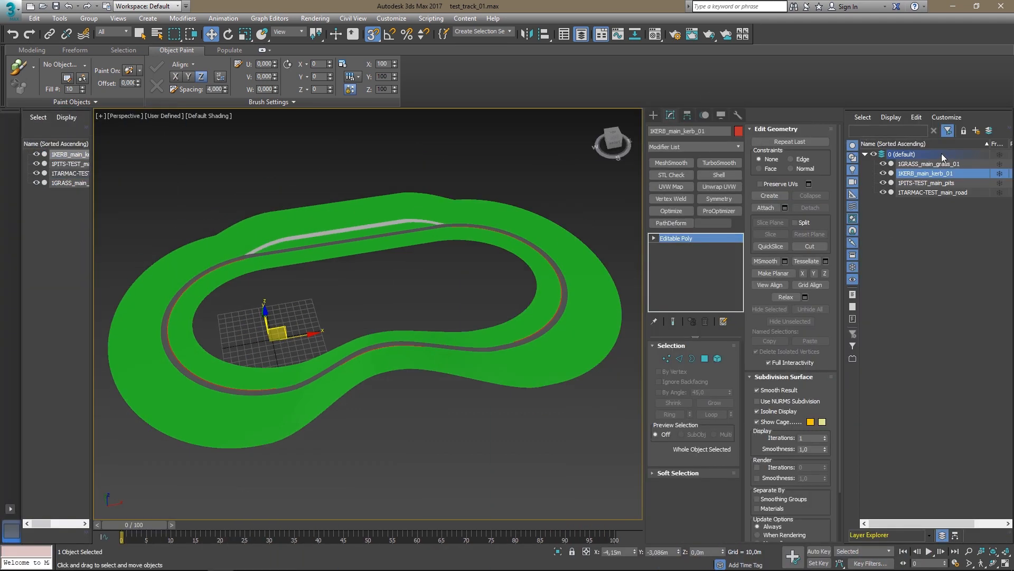
click(866, 154)
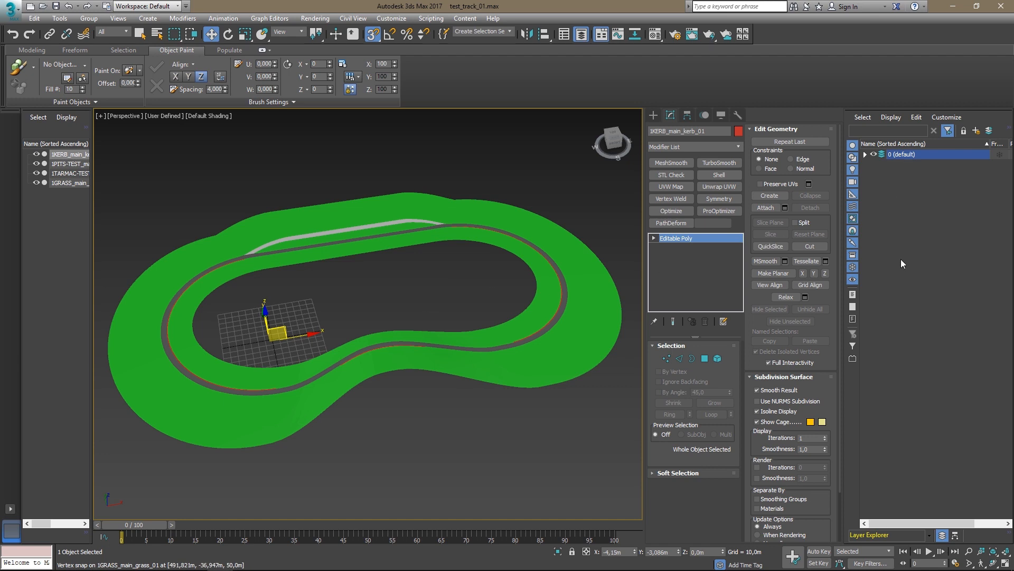
Deselect all objects and create a new layer named Grass.
click(919, 222)
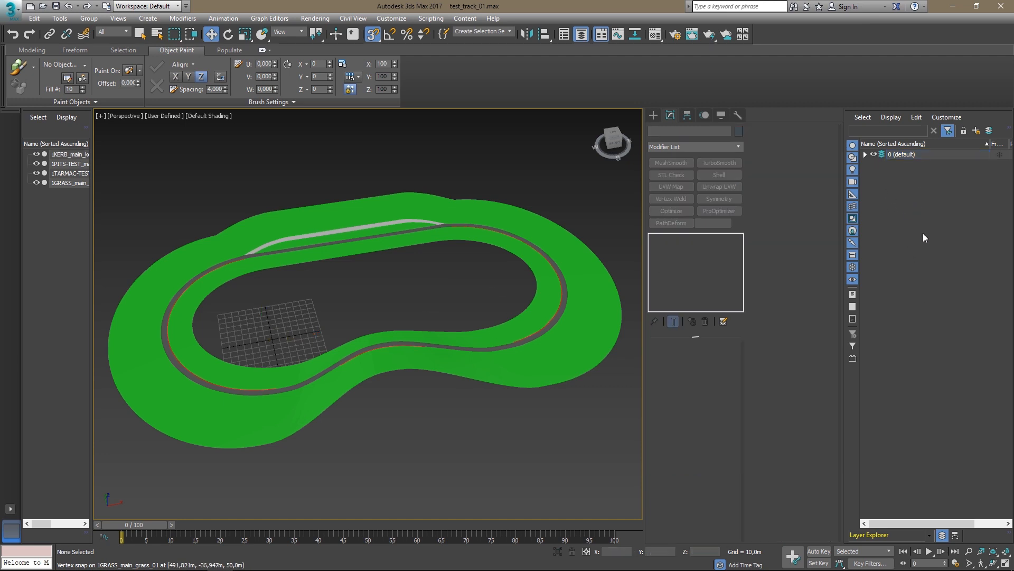
right_click(906, 275)
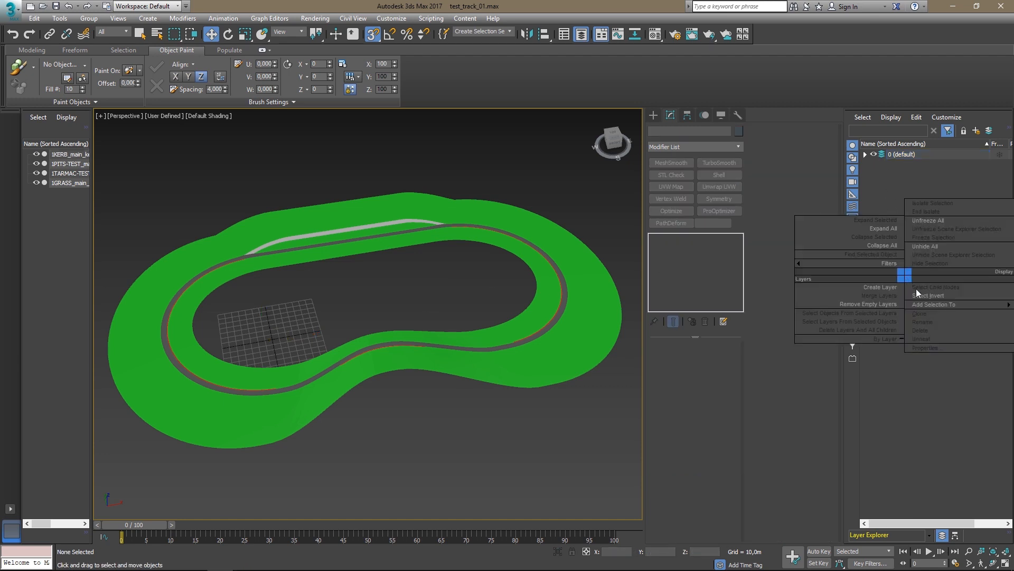
click(889, 288)
click(904, 164)
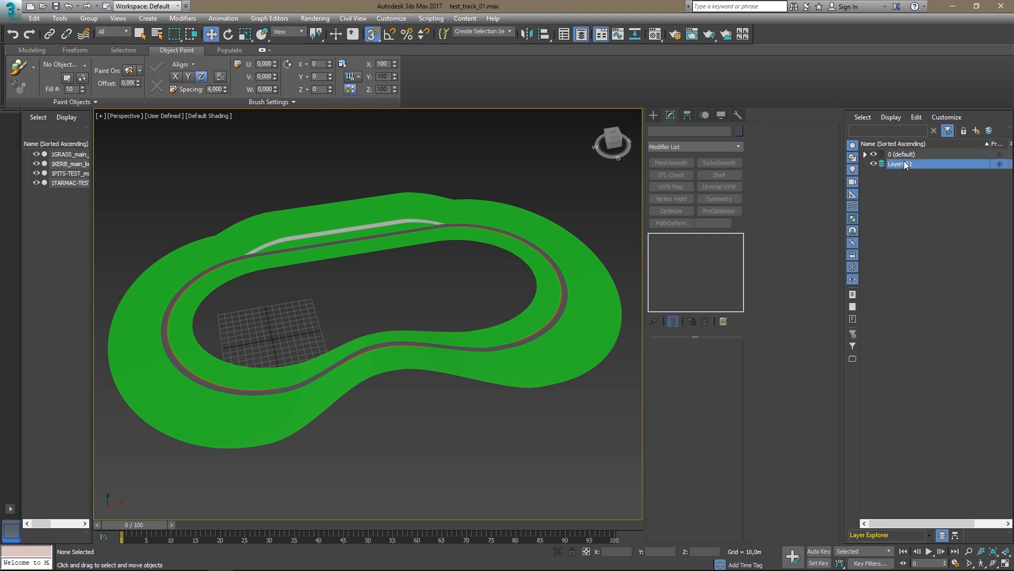
click(905, 164)
text(Grass)
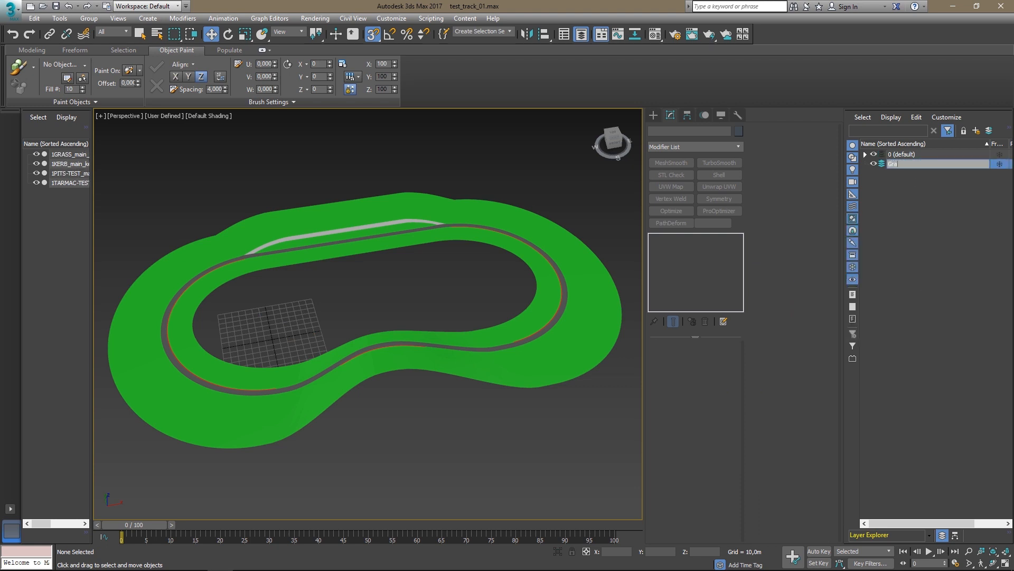
key(Return)
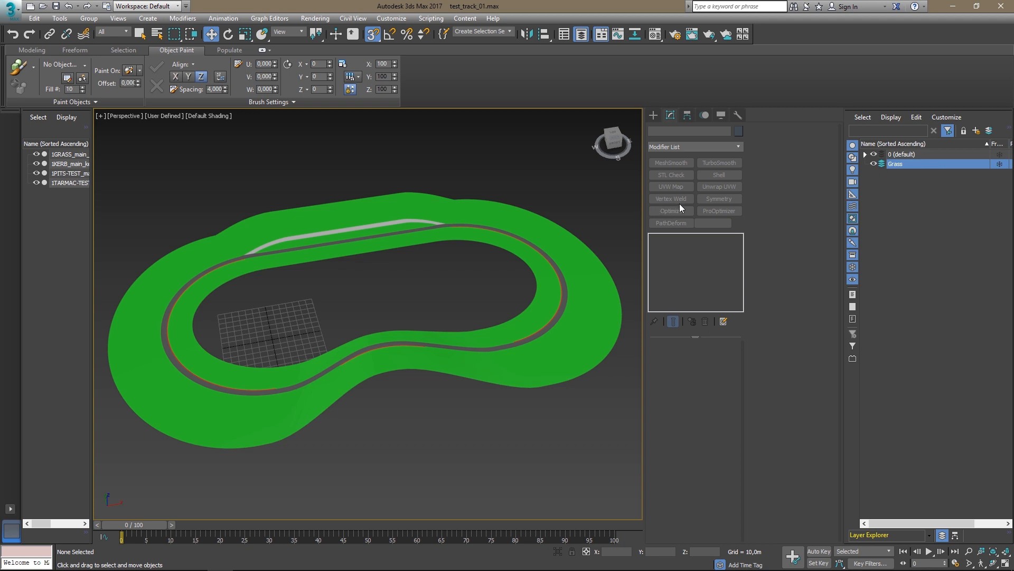
Move the 1GRASS_main_grass_01 object from the default layer into the Grass layer.
click(584, 265)
drag(903, 165, 901, 203)
click(905, 240)
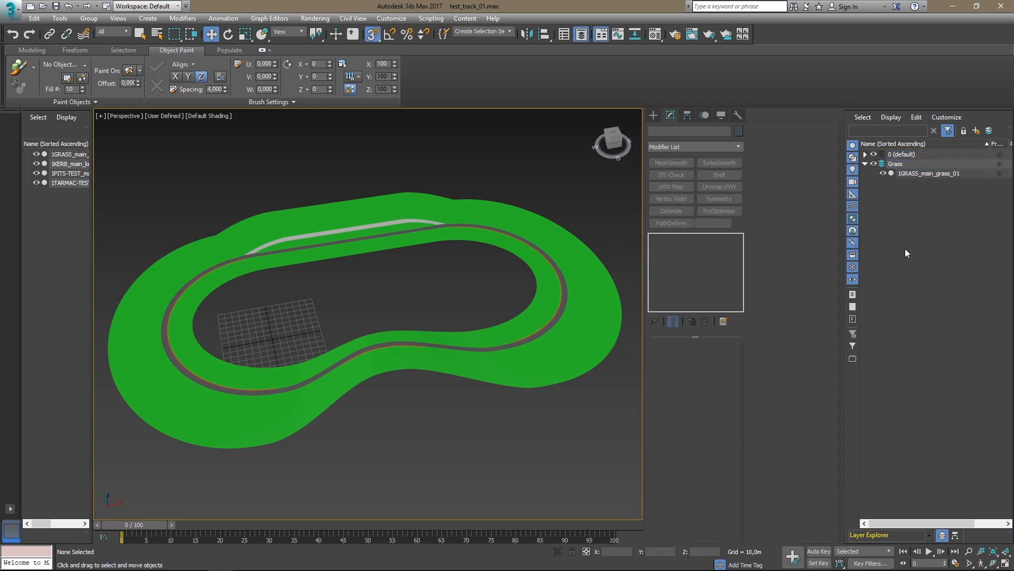
Create a new top-level layer named Kerbs.
right_click(905, 249)
click(886, 250)
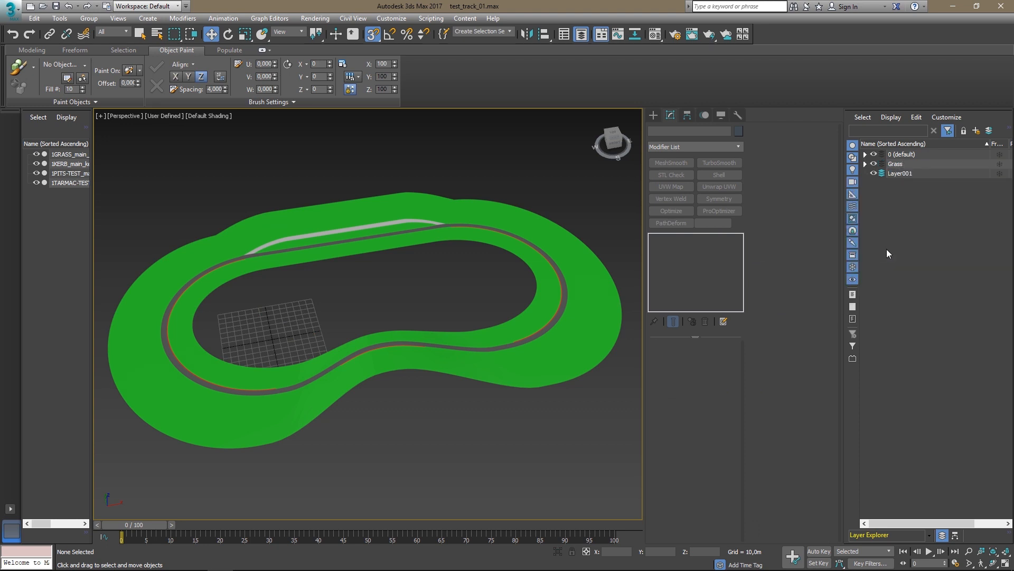
click(904, 175)
click(901, 174)
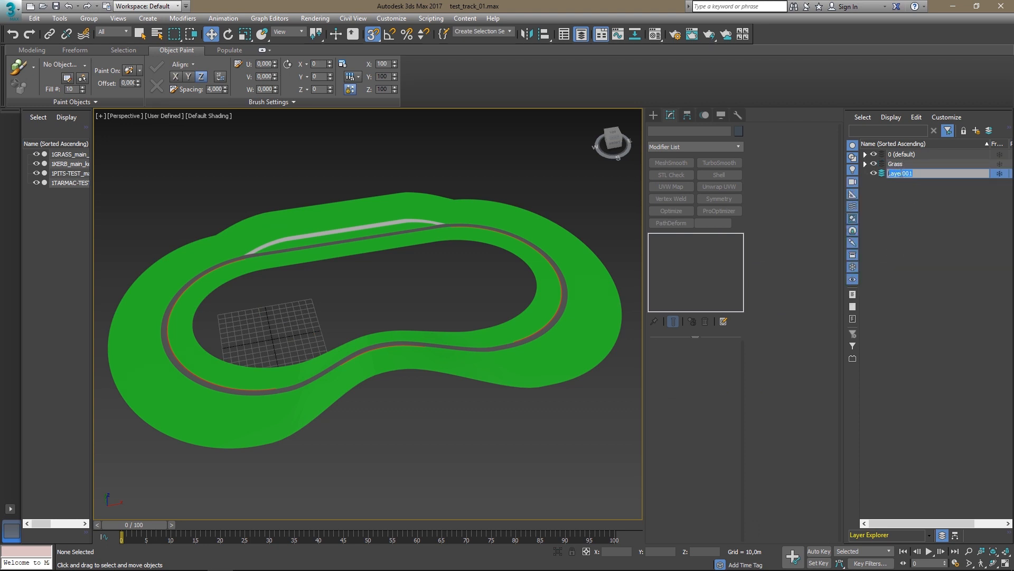
text(Kerb)
key(Return)
Create a layer named Roads and move it out of Kerbs to the top level.
right_click(897, 203)
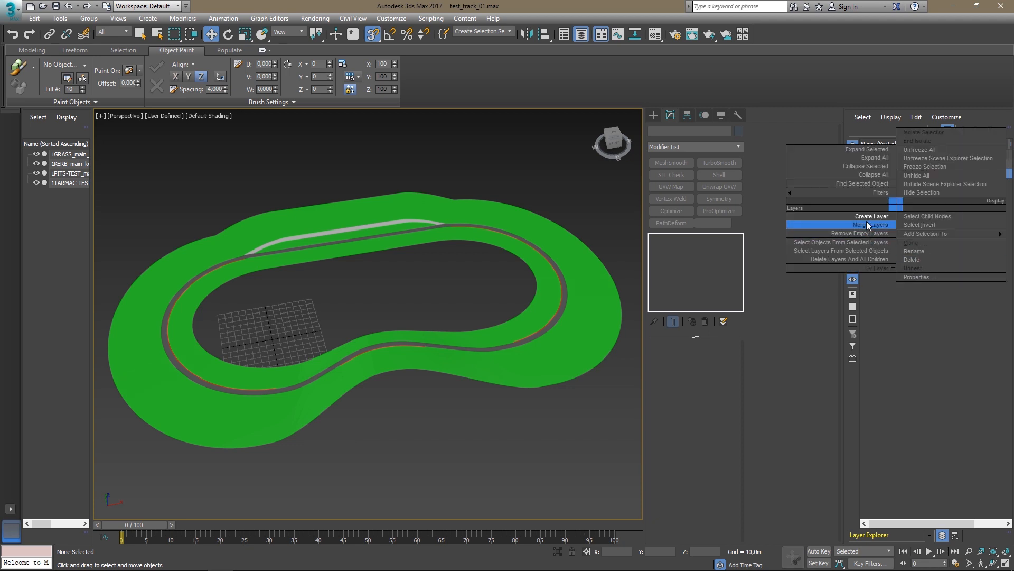
click(871, 217)
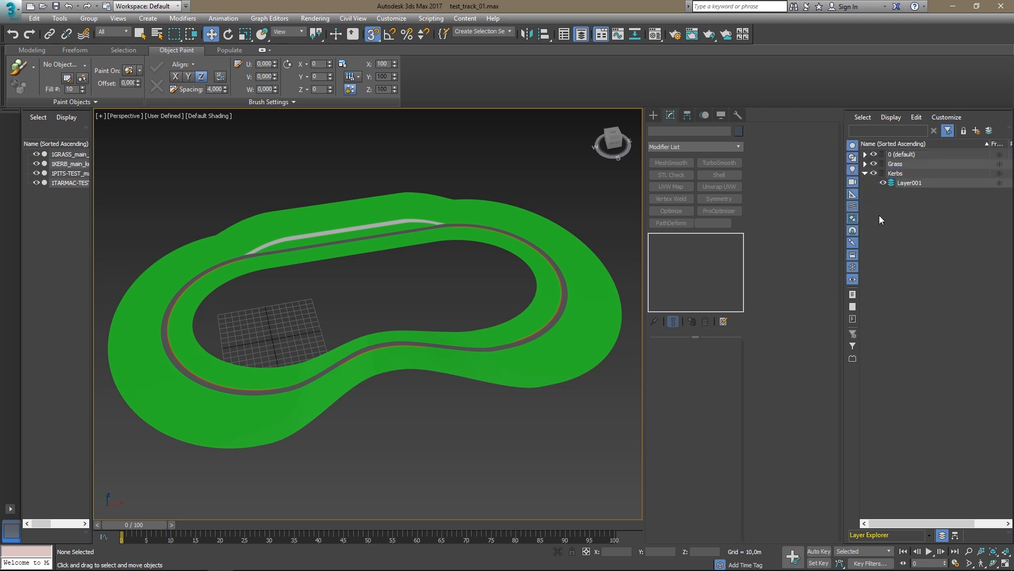
click(914, 182)
text(Roads)
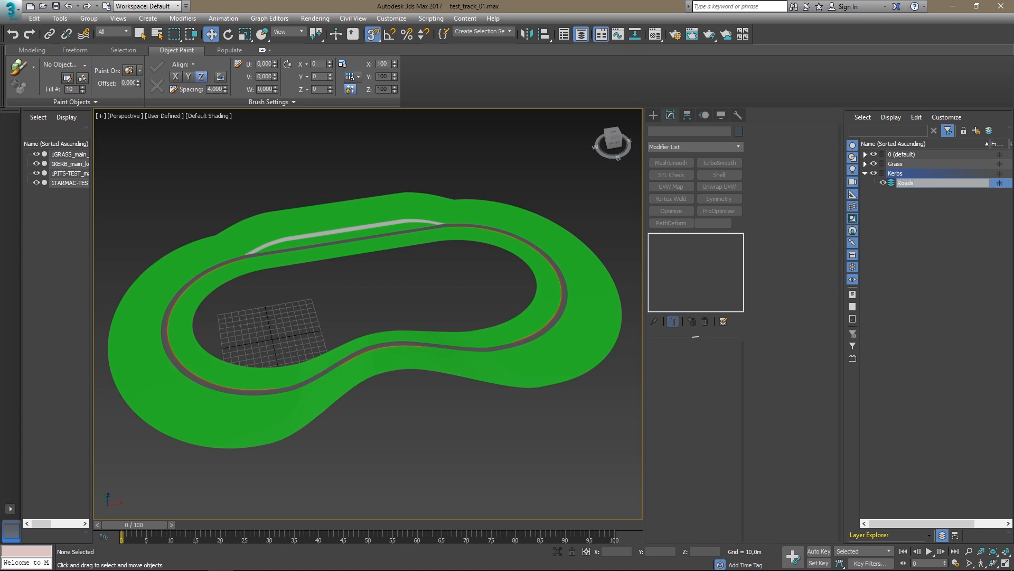
key(Return)
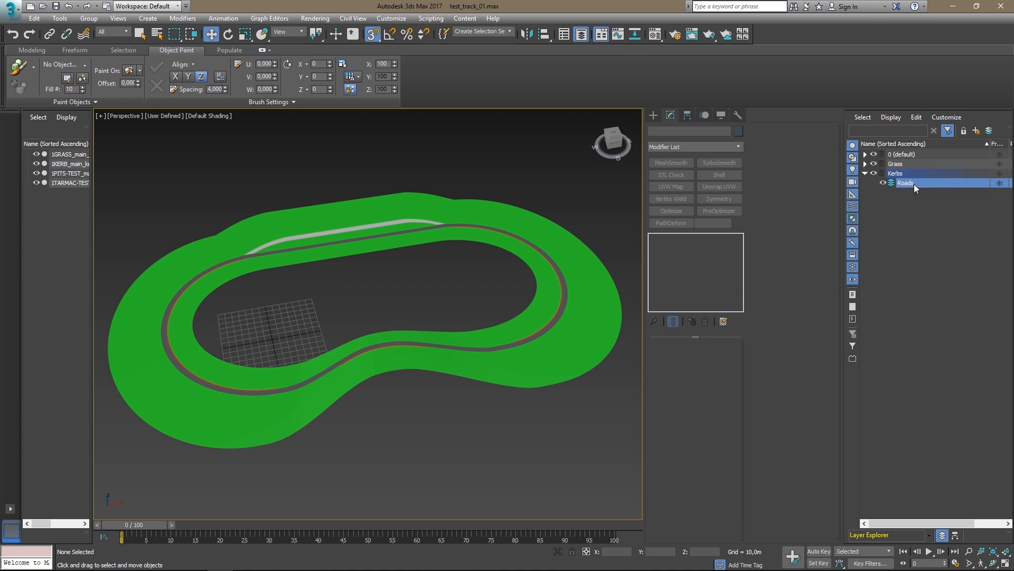
drag(914, 184, 878, 210)
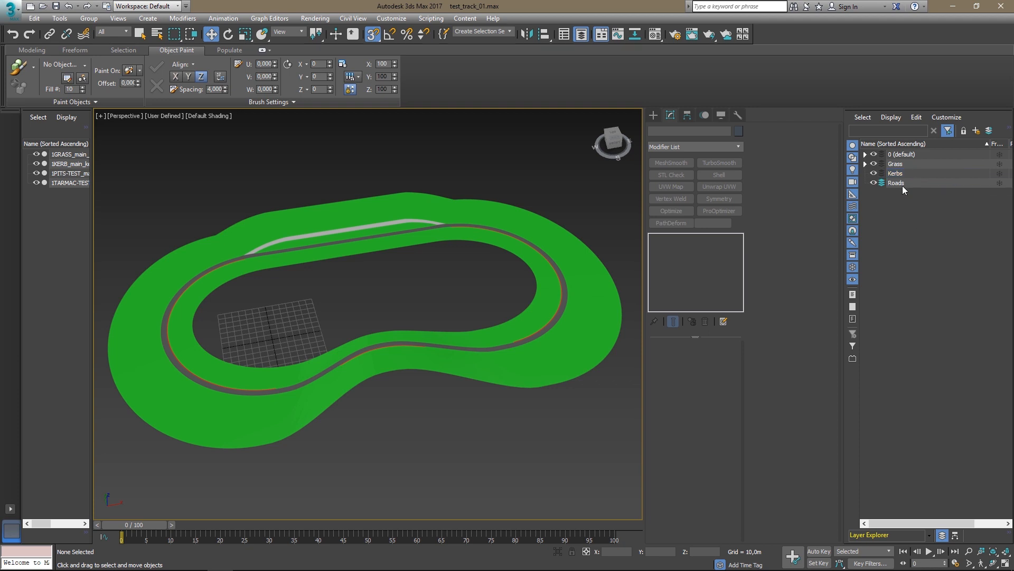
Move 1TARMAC-TEST_main_road into the Roads layer and 1KERB_main_kerb_01 into the Kerbs layer.
click(866, 154)
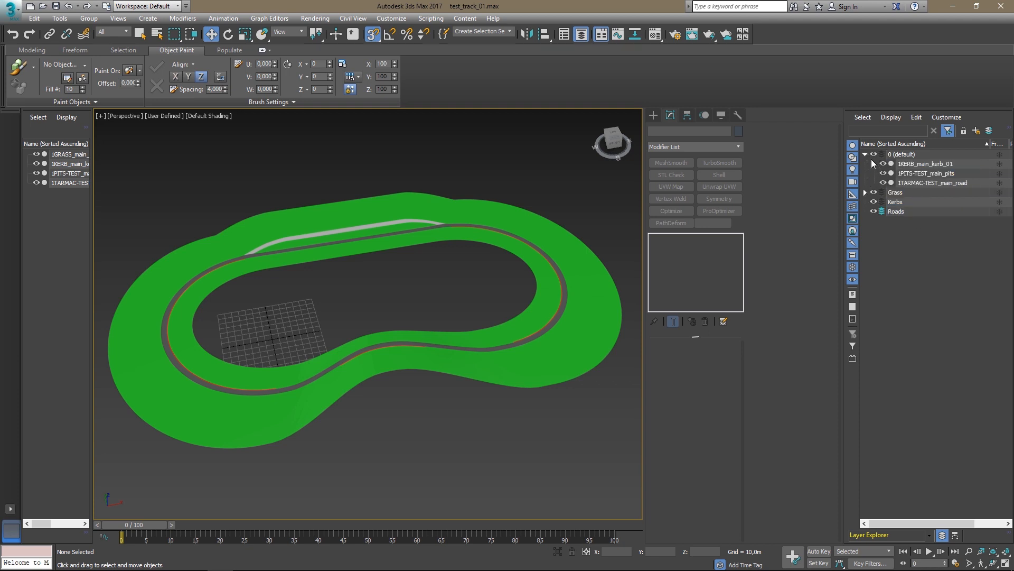
drag(919, 183, 905, 211)
drag(922, 165, 908, 198)
click(866, 183)
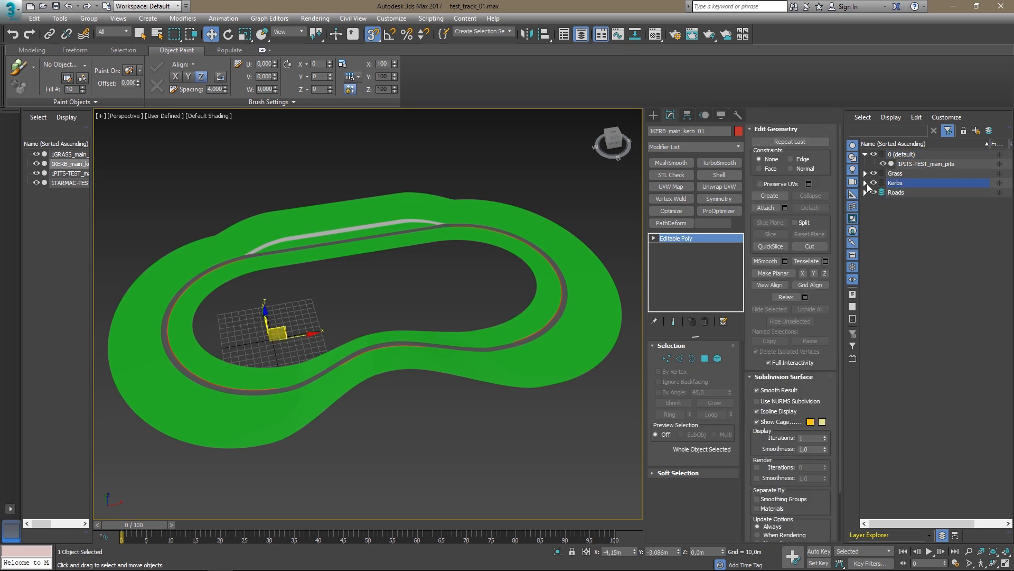
Create a new layer named Pits and move 1PITS-TEST_main_pits from the default layer into it.
right_click(893, 233)
click(867, 242)
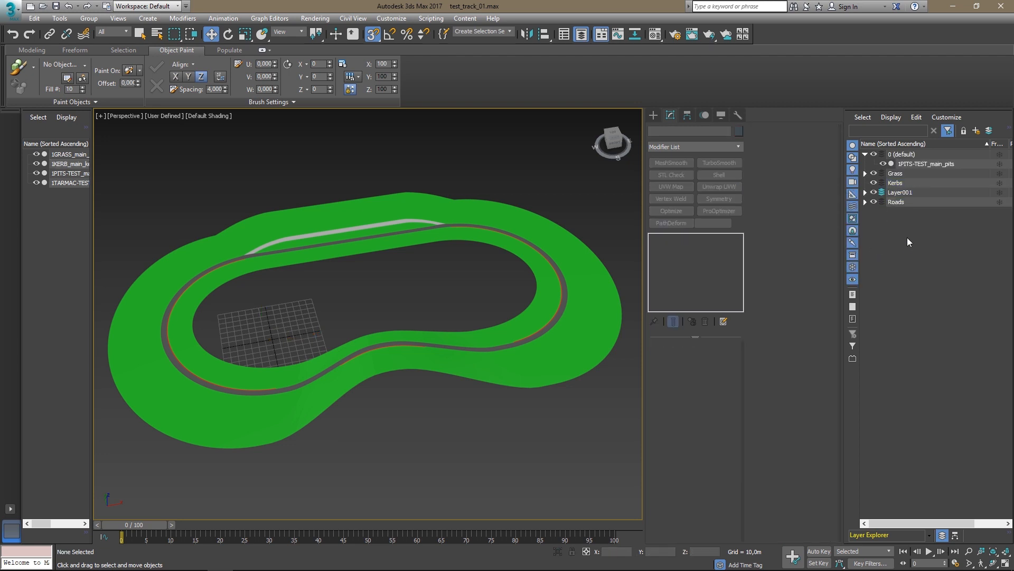
click(896, 193)
click(909, 194)
text(Pits)
key(Return)
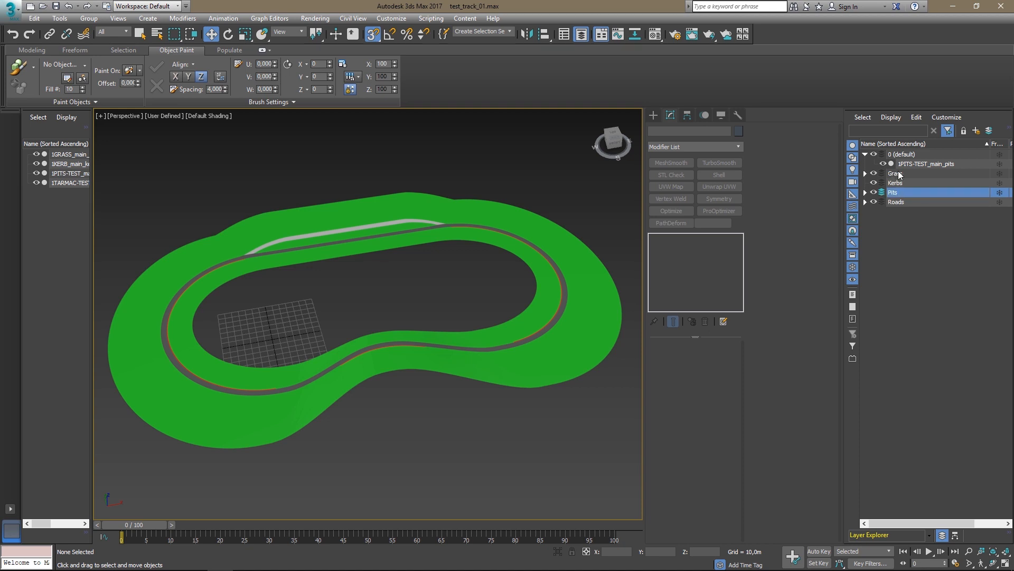
drag(900, 174, 897, 192)
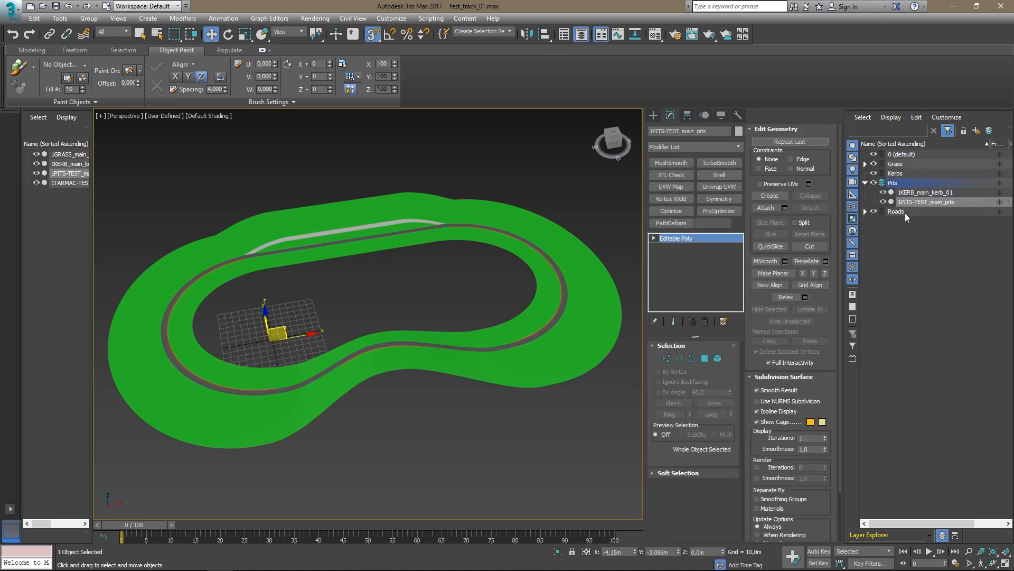
Move 1KERB_main_kerb_01 out of the Pits layer into the Kerbs layer and collapse the layers.
click(866, 182)
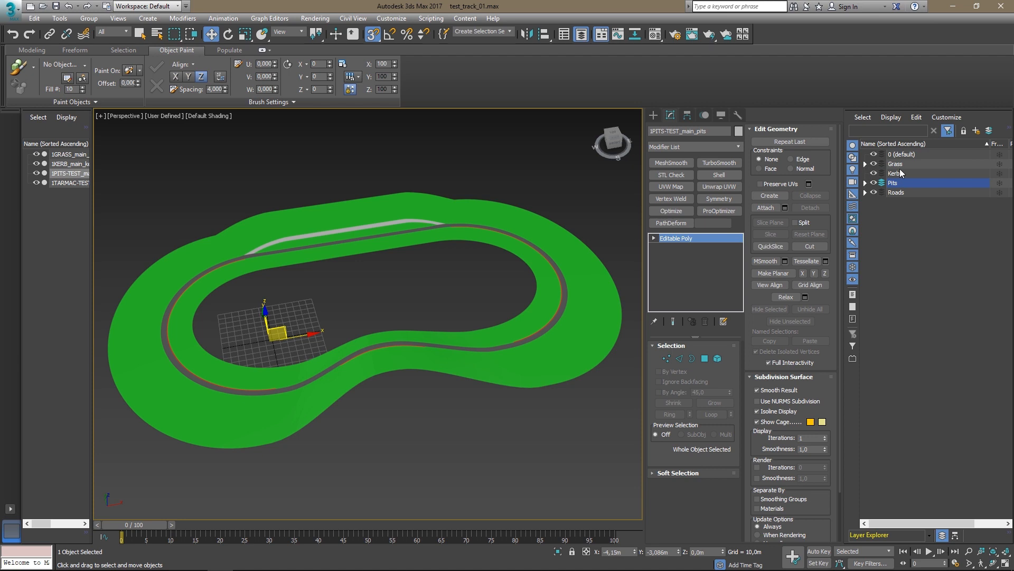
click(865, 192)
click(865, 183)
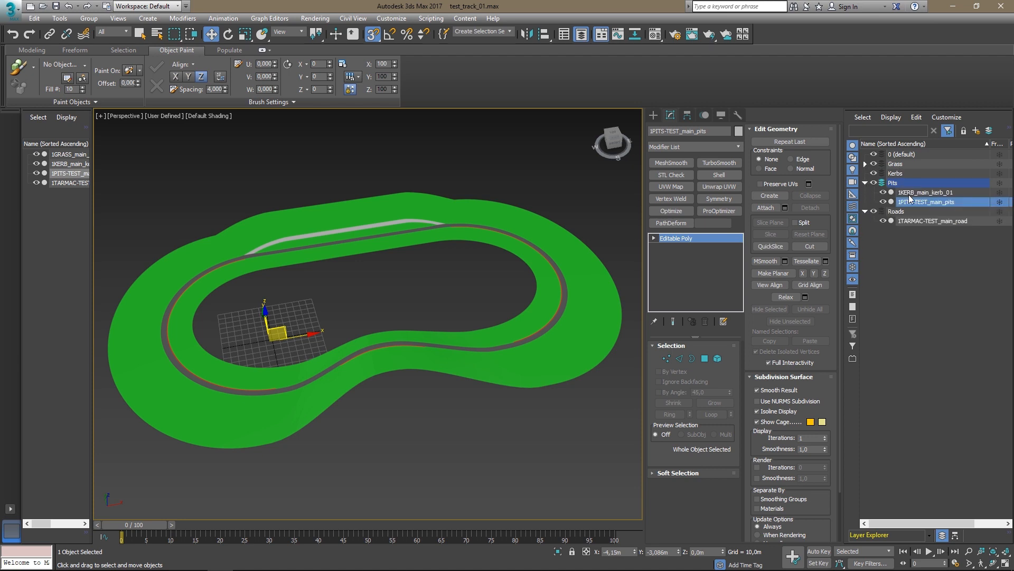
click(888, 193)
drag(887, 196, 896, 177)
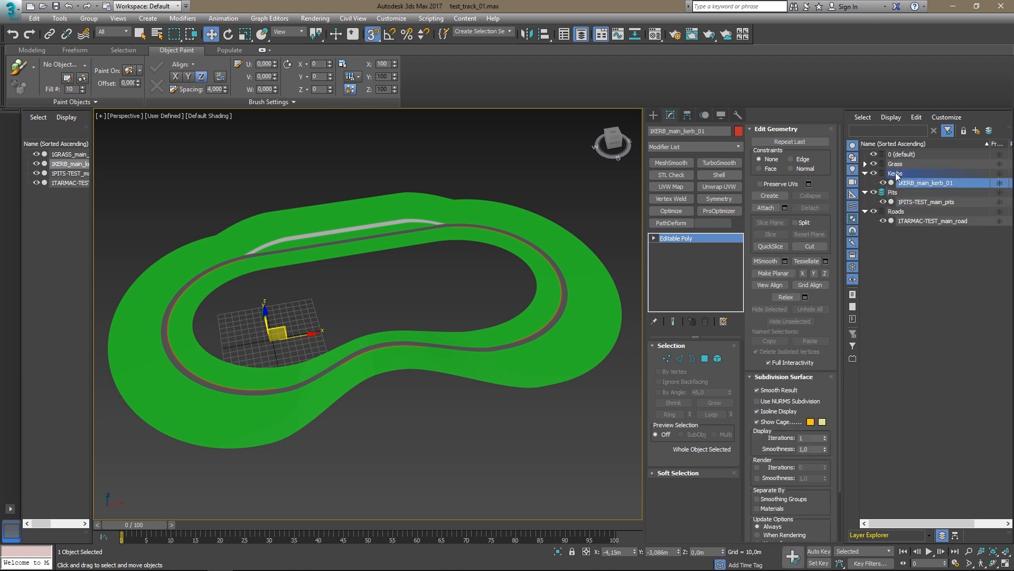
click(863, 181)
click(865, 174)
click(865, 183)
click(865, 193)
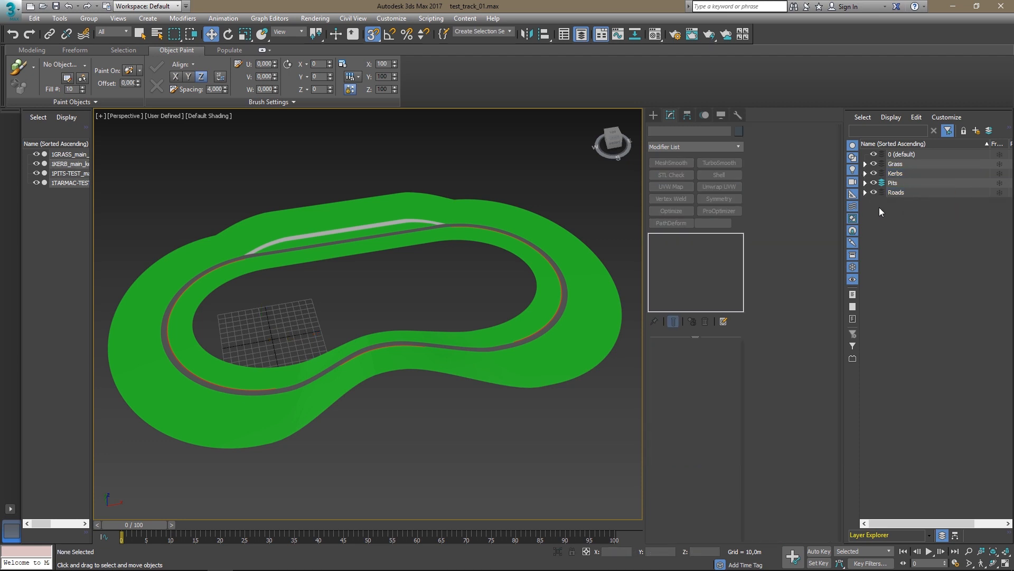
Toggle freezing on and off for the Roads, Pits and Kerbs layers.
click(998, 192)
click(998, 191)
click(998, 184)
click(999, 183)
click(1000, 173)
click(1000, 173)
click(1000, 173)
click(1000, 173)
Hide and show the Grass layer several times, leaving it visible.
click(874, 164)
click(873, 165)
click(873, 164)
click(874, 164)
click(873, 164)
click(873, 163)
Expand the Roads, Pits, Kerbs and Grass layers to list their objects.
click(866, 193)
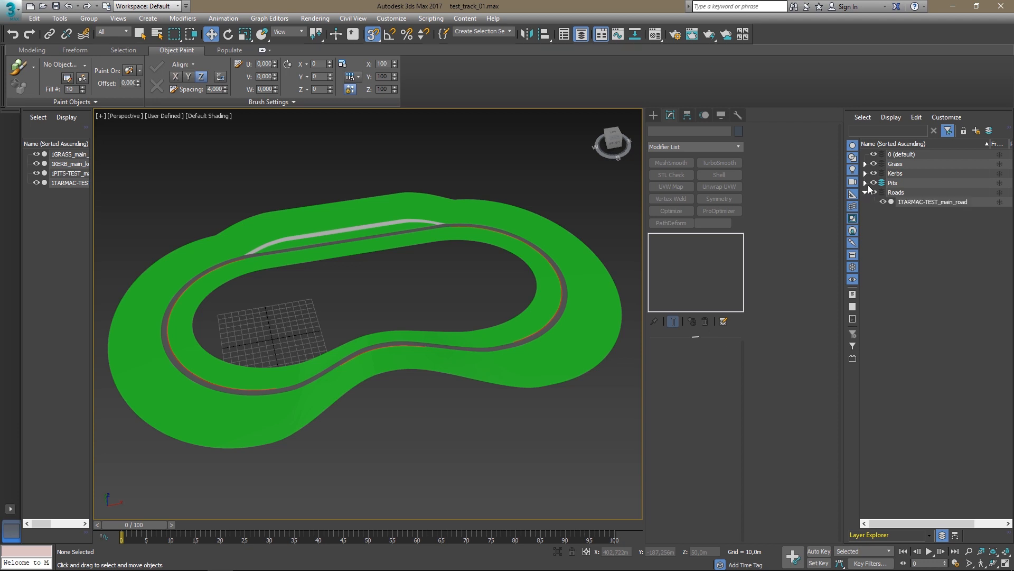
click(865, 182)
click(866, 174)
click(865, 164)
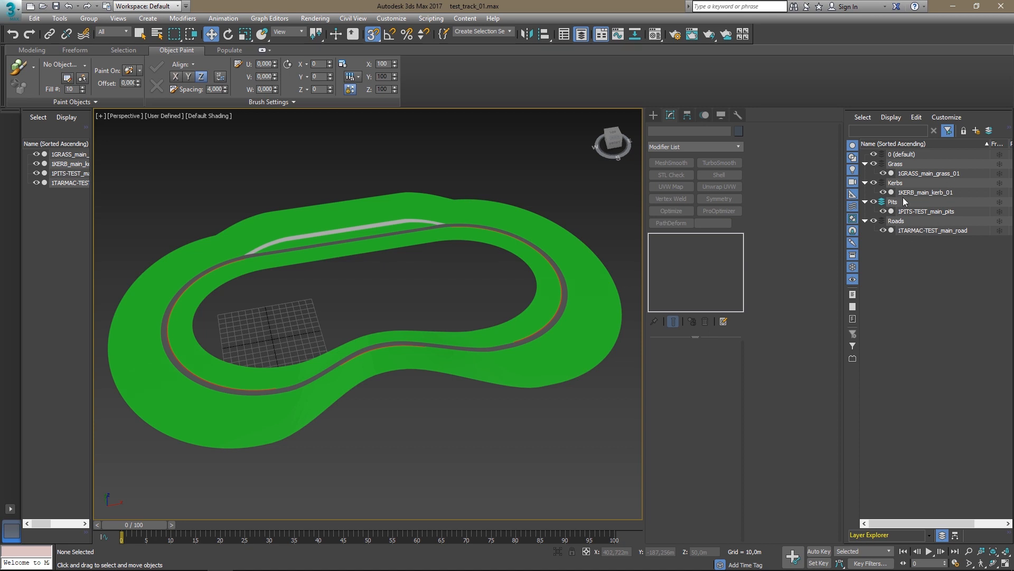
Make 0 (default) the active layer and save the scene.
click(901, 165)
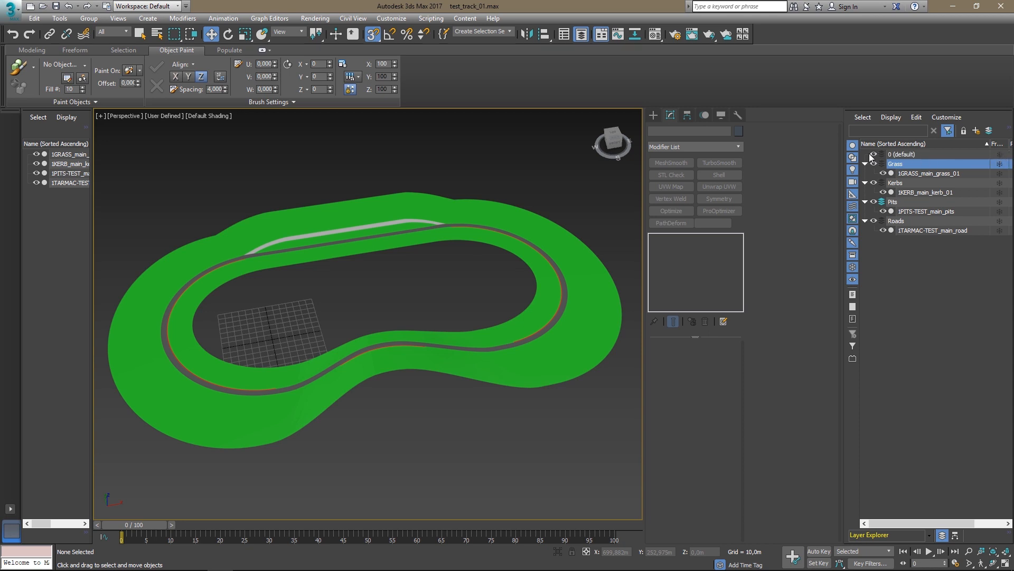
click(899, 284)
click(882, 155)
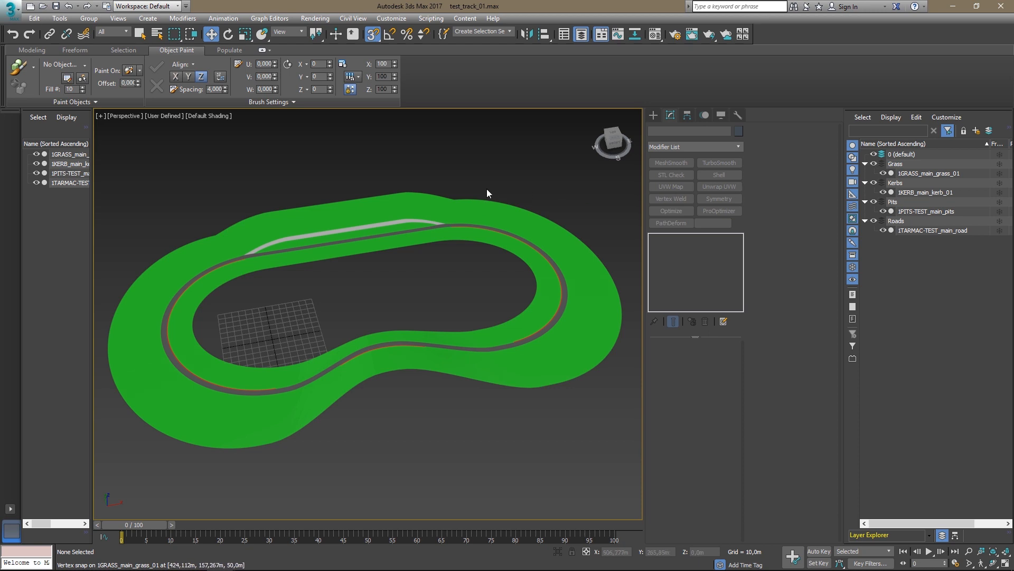
click(12, 11)
click(39, 109)
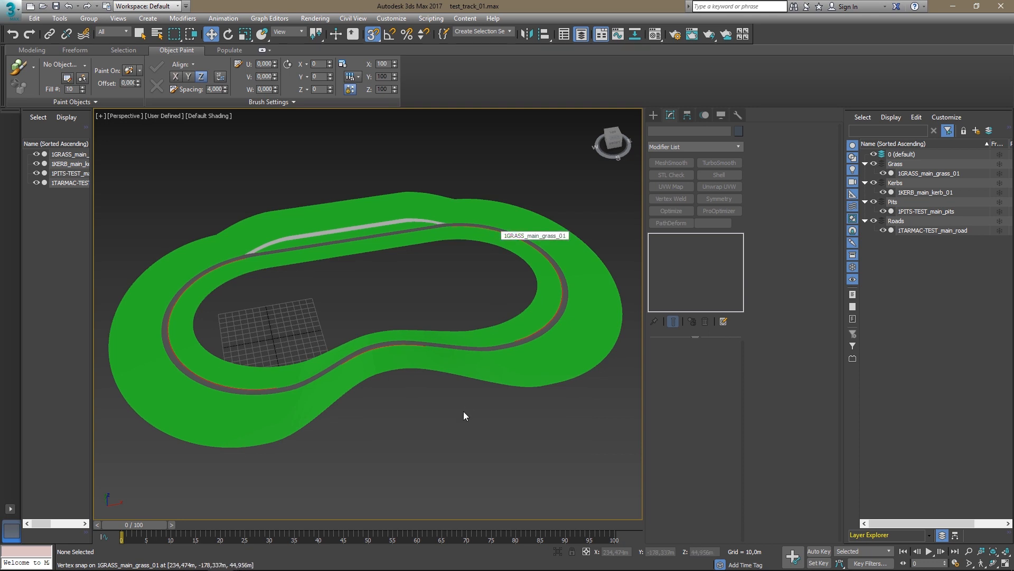
scroll(438, 346, up, 2)
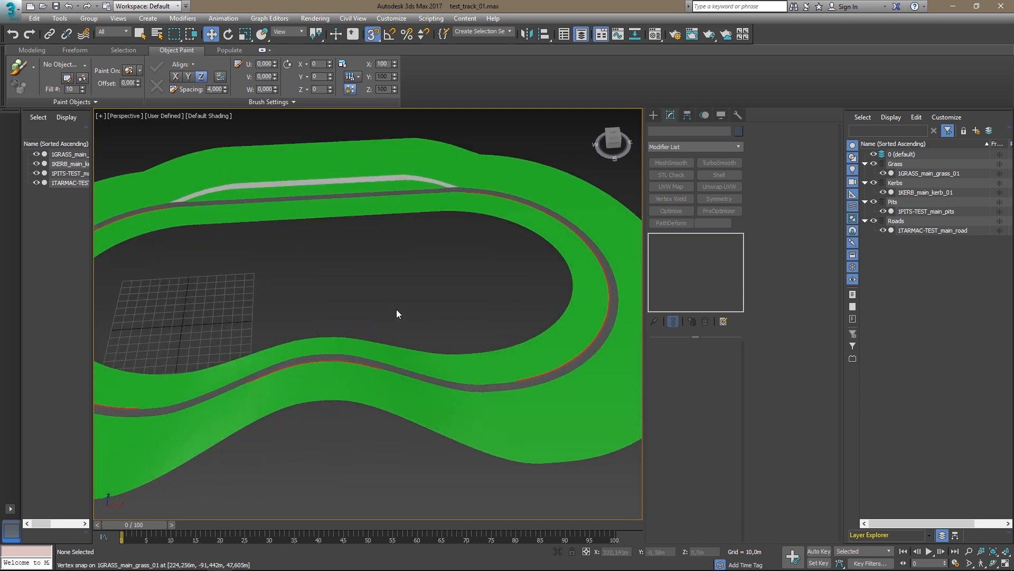
scroll(439, 317, down, 2)
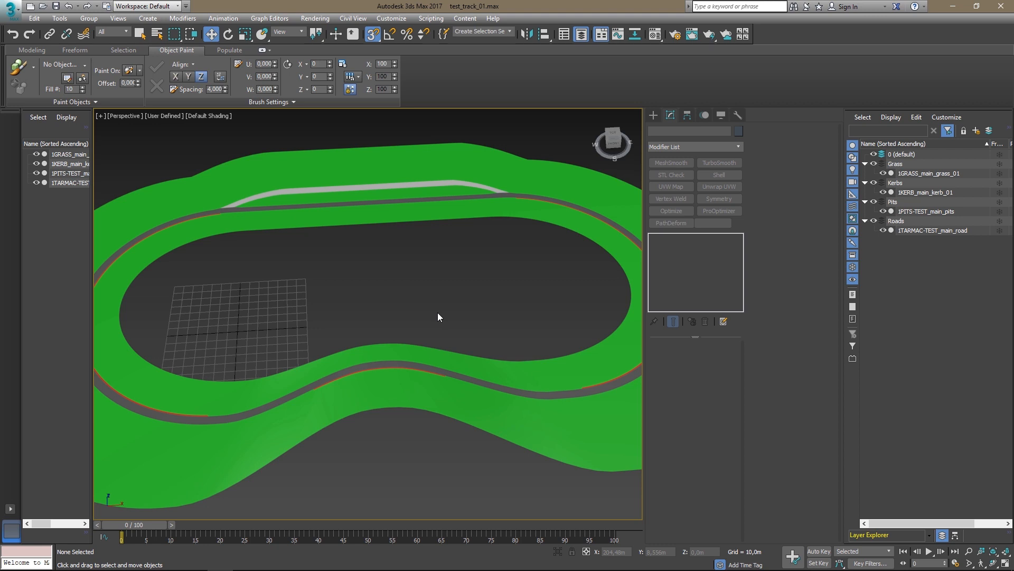
middle_drag(389, 331, 423, 315)
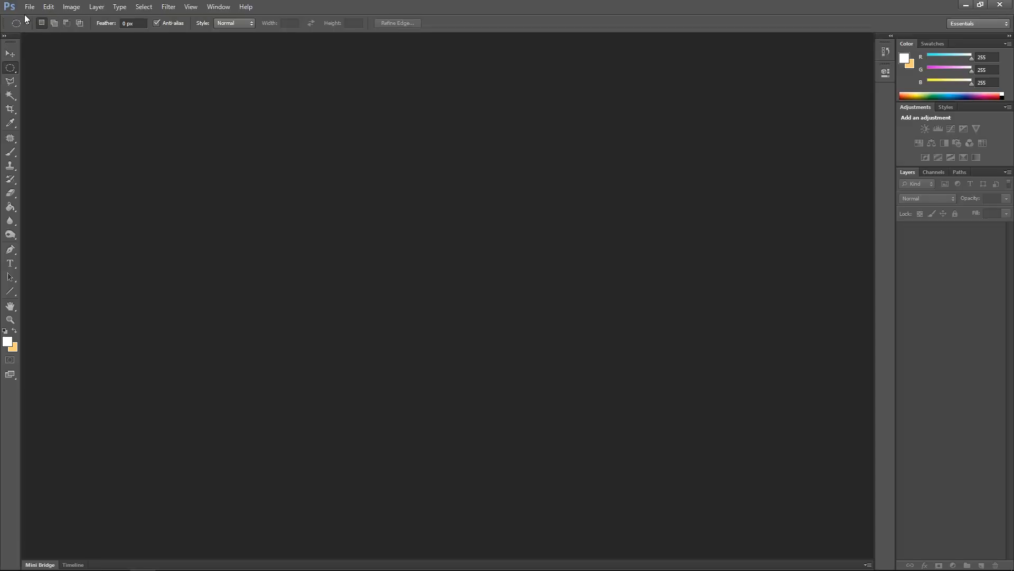
Switch to Photoshop and create a new document 1024 pixels wide and 1024 pixels high.
click(29, 7)
click(47, 18)
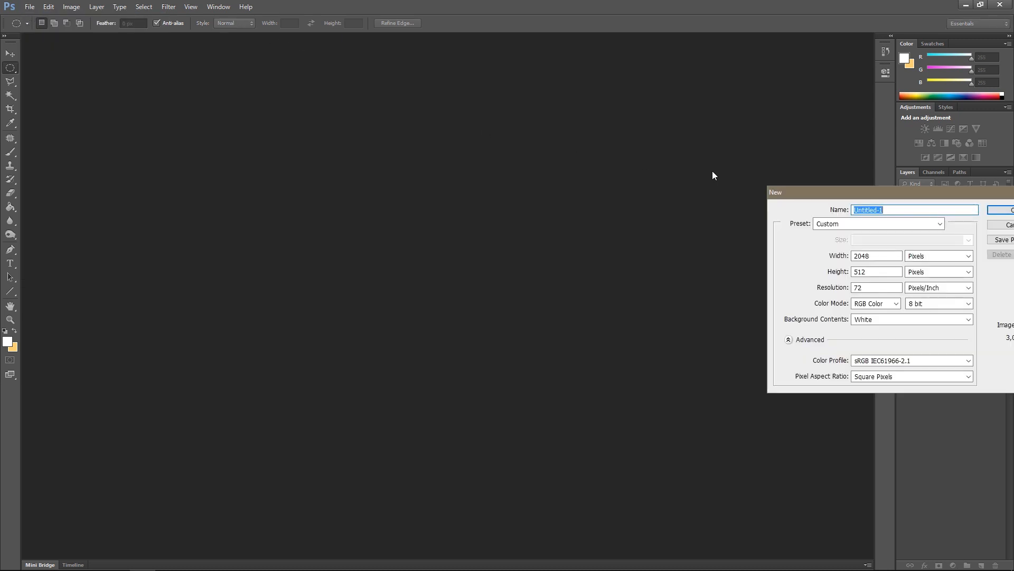
drag(864, 195, 462, 214)
double_click(475, 275)
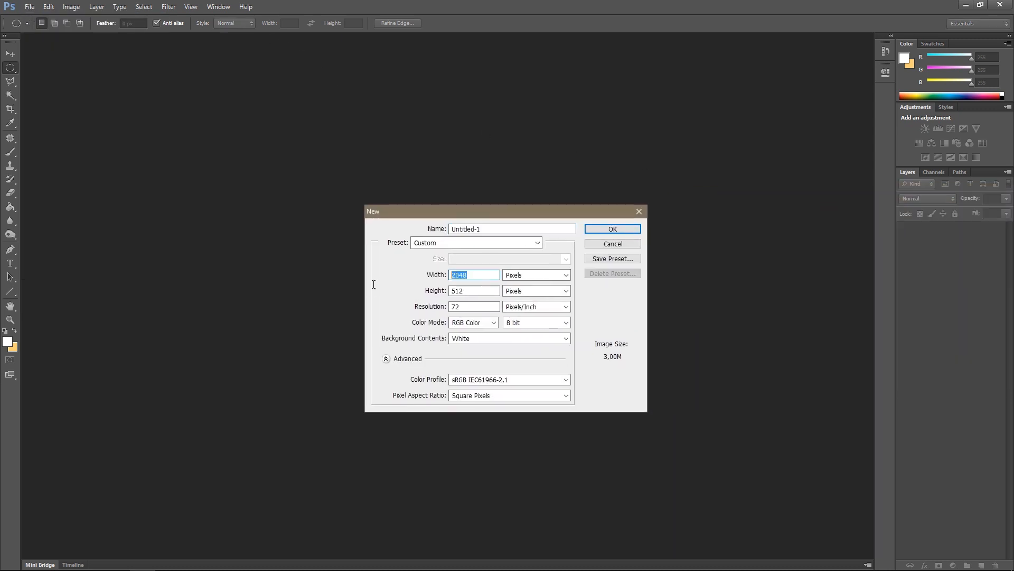
text(1024)
key(Tab)
text(1024)
key(Return)
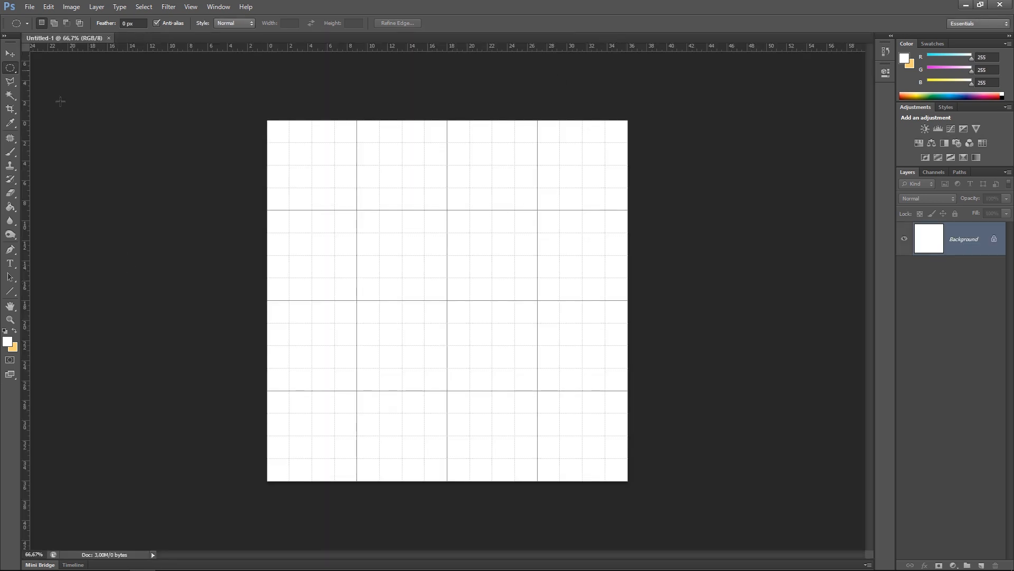
Set the foreground colour to the light yellow-green #bad746.
click(4, 344)
drag(479, 157, 522, 122)
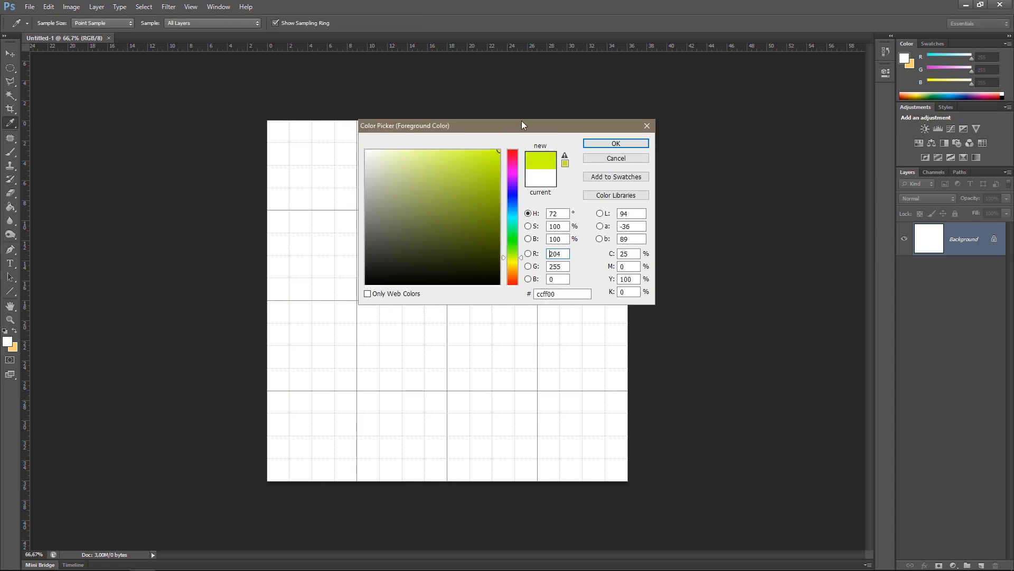
drag(480, 166, 456, 171)
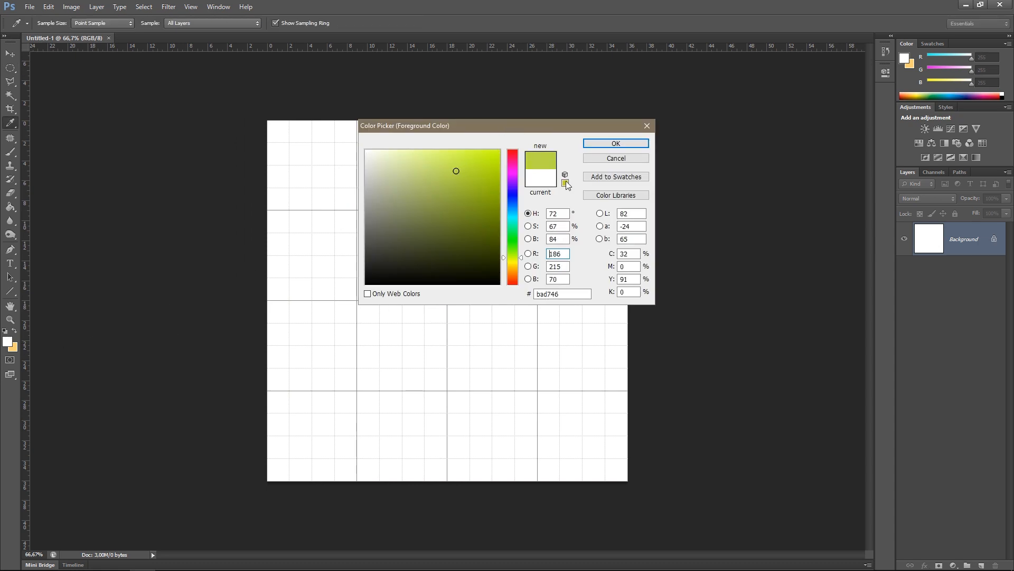
click(599, 143)
Set the background colour to a dark green.
click(13, 347)
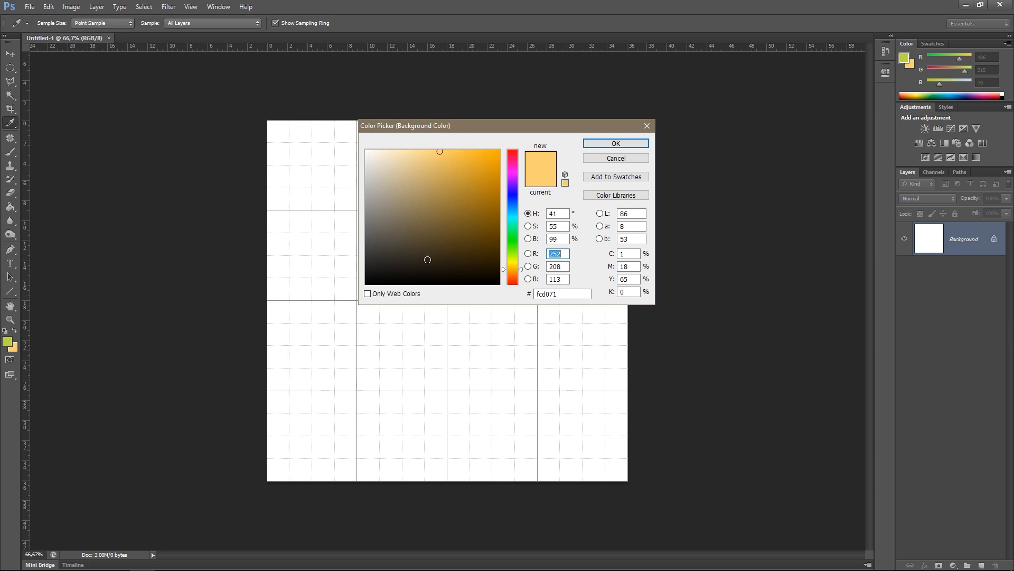
click(513, 246)
drag(477, 223, 499, 227)
click(601, 146)
Render the Clouds filter on the Background layer using the two green colours.
click(169, 6)
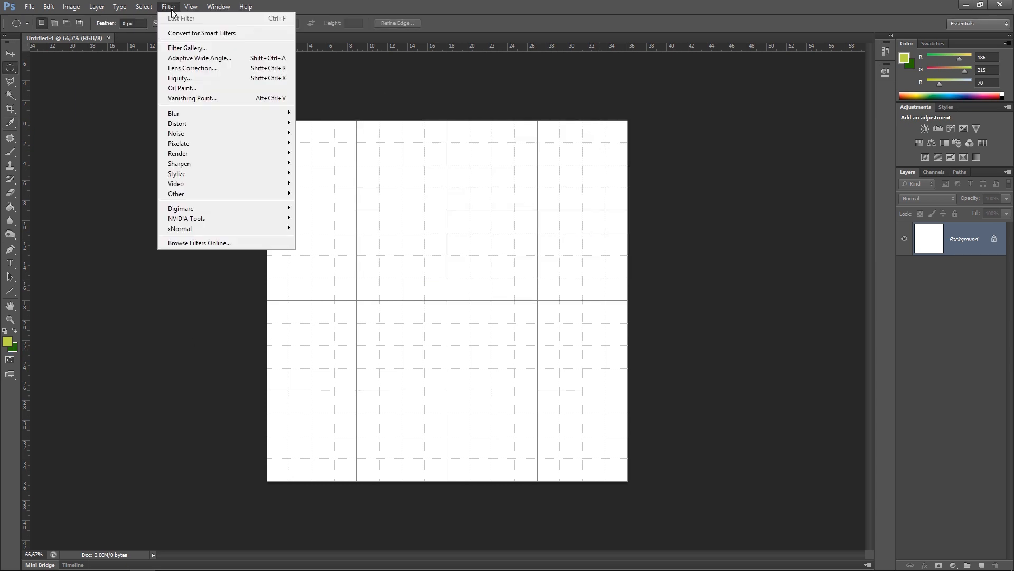
mouse_move(204, 191)
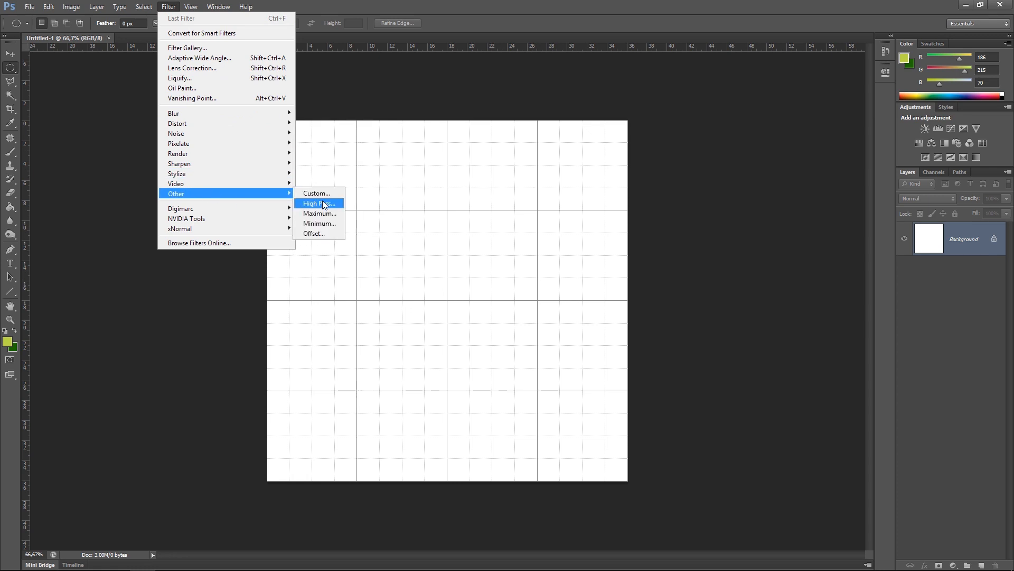
mouse_move(211, 153)
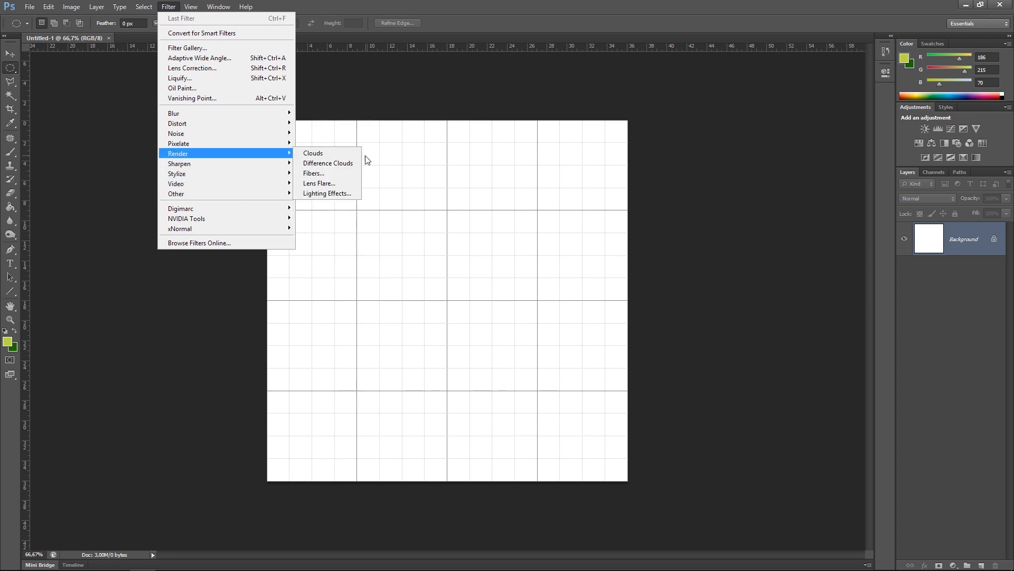
click(342, 152)
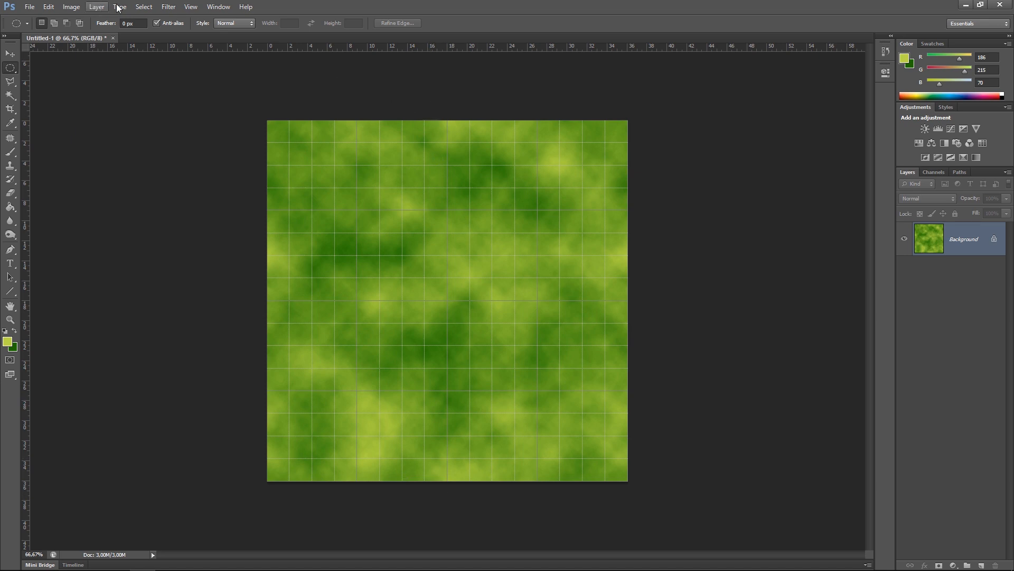
Add monochromatic Gaussian noise with an amount of 8% to the green clouds image.
click(169, 6)
mouse_move(215, 133)
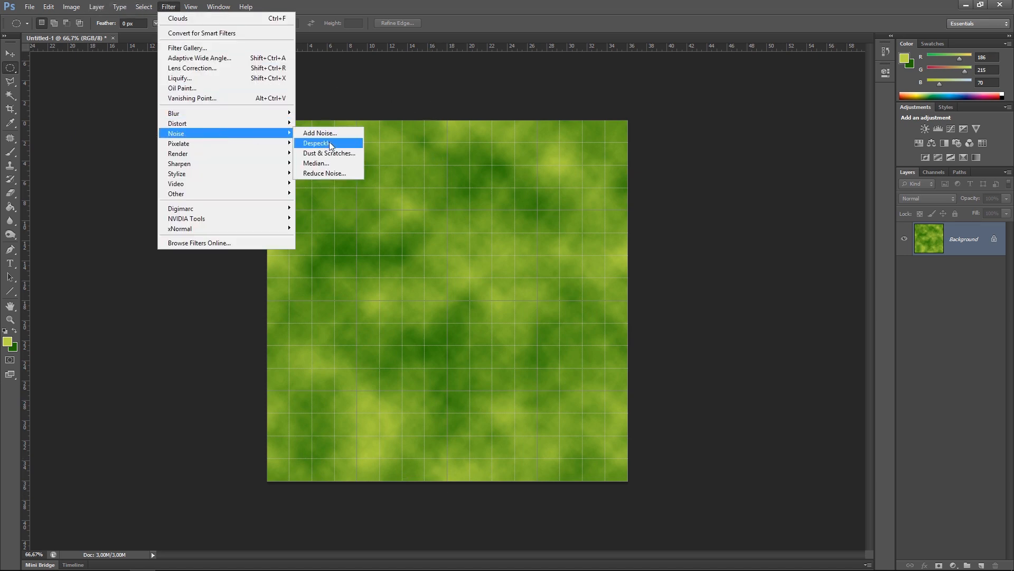
click(319, 133)
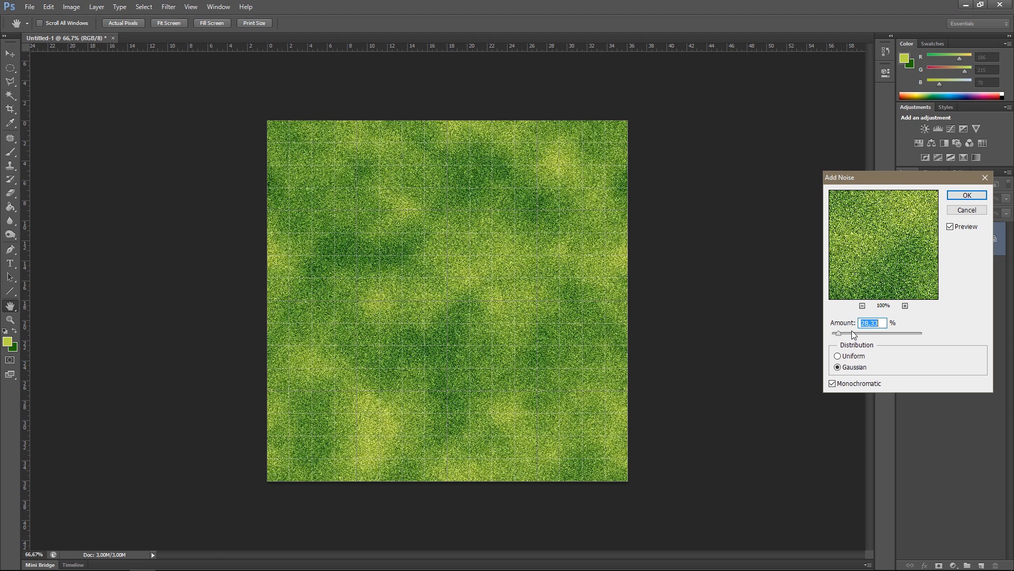
text(5)
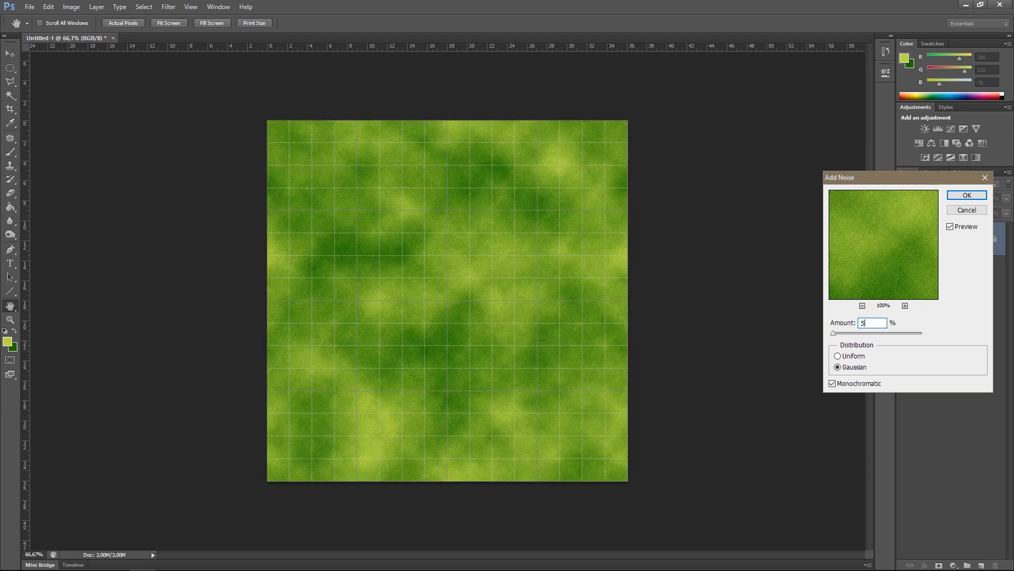
text(8)
key(Return)
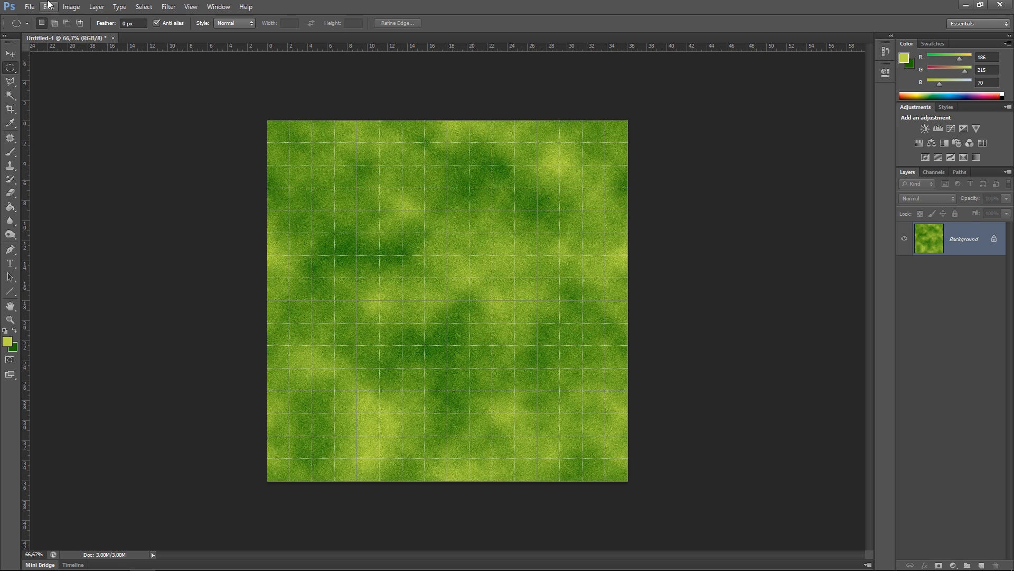
Start saving the green grass image and browse to the textures folder inside Assetto_edit's test_track folder.
click(29, 6)
click(64, 122)
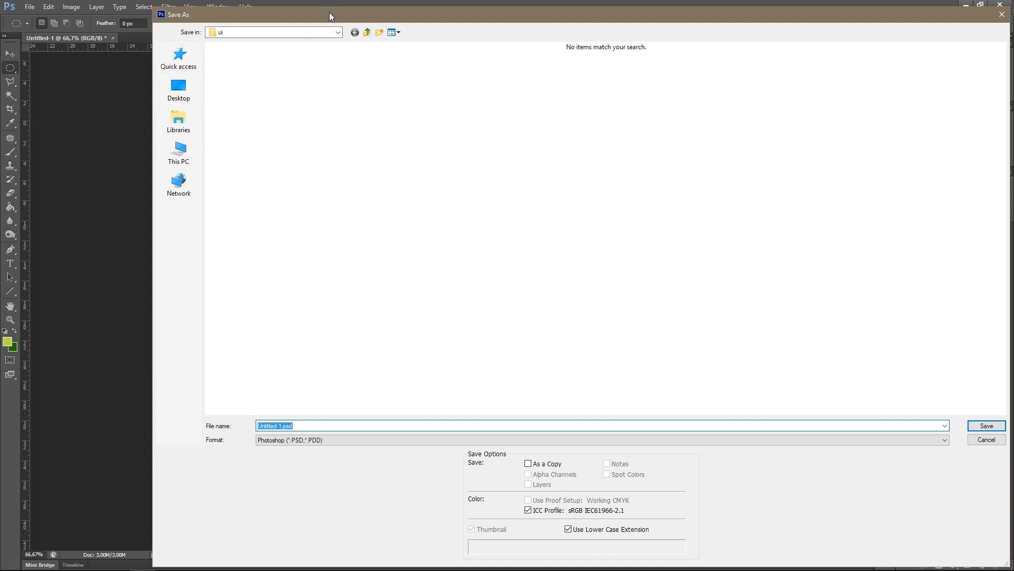
click(368, 33)
click(368, 33)
click(368, 33)
click(368, 32)
click(369, 32)
click(368, 33)
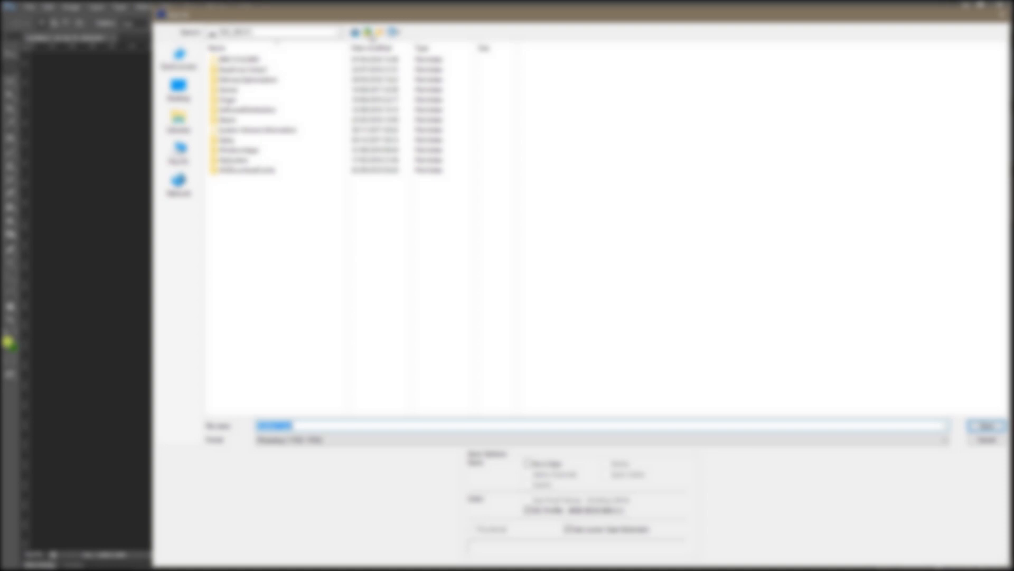
click(369, 33)
click(478, 62)
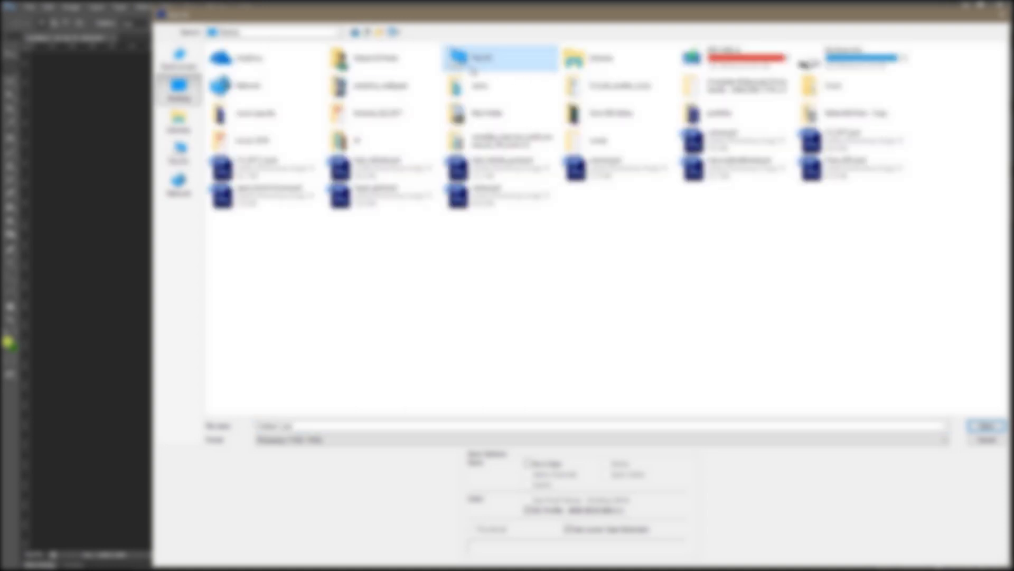
double_click(475, 59)
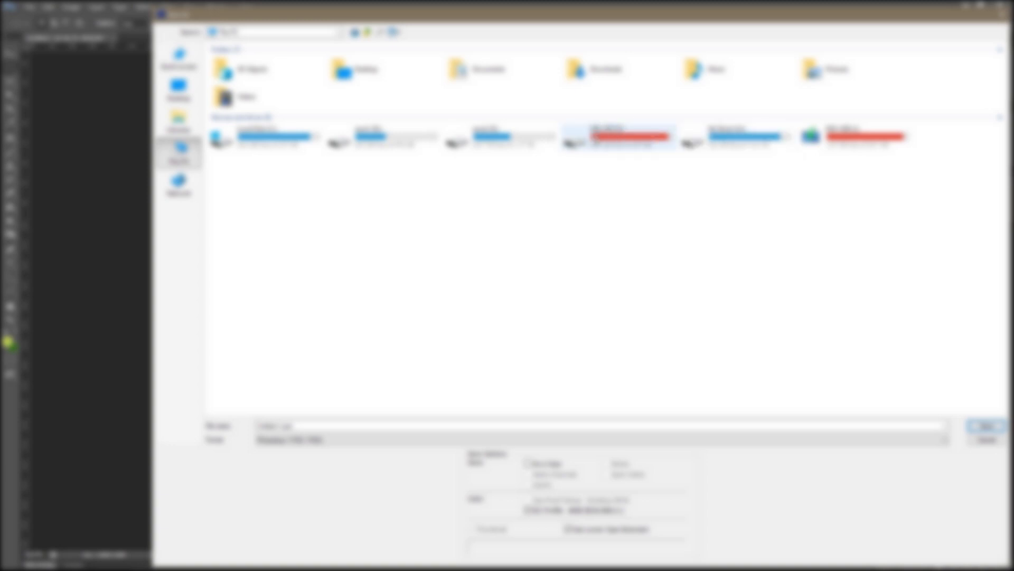
double_click(537, 139)
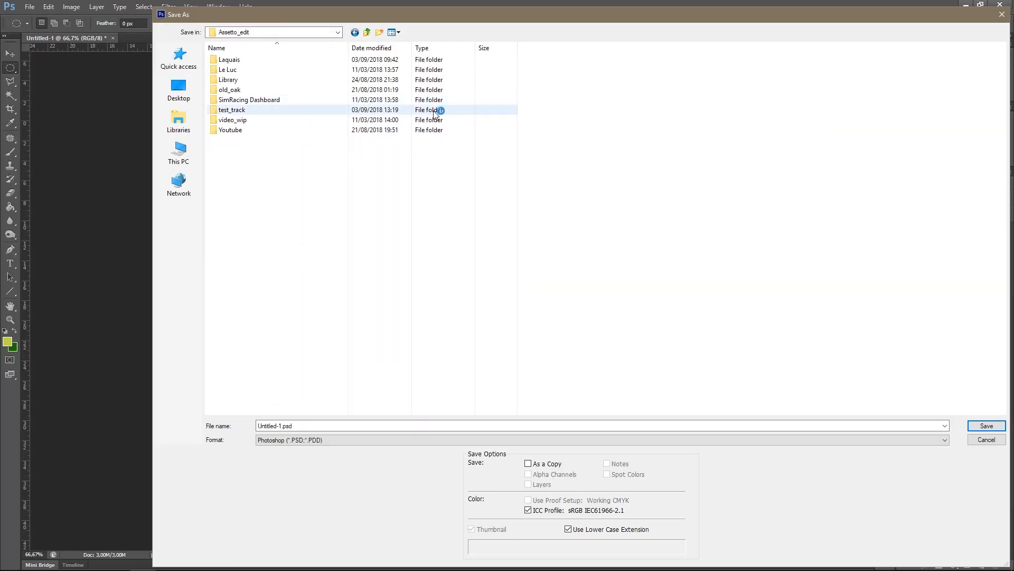
double_click(266, 109)
double_click(232, 62)
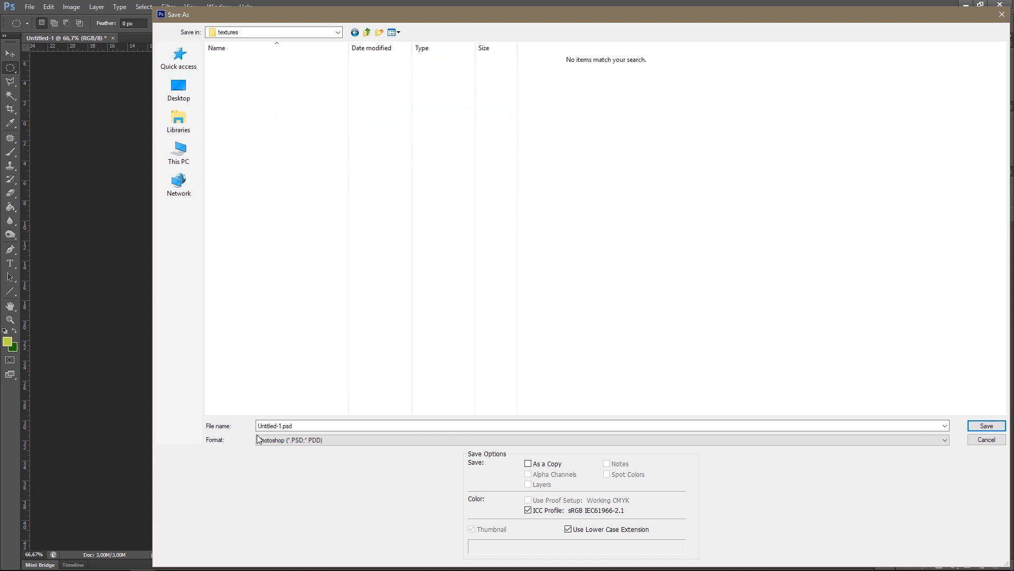
Name the grass image D_grass_01 and save it in Photoshop PSD format.
click(281, 426)
drag(282, 426, 99, 423)
key(BackSpace)
text(D)
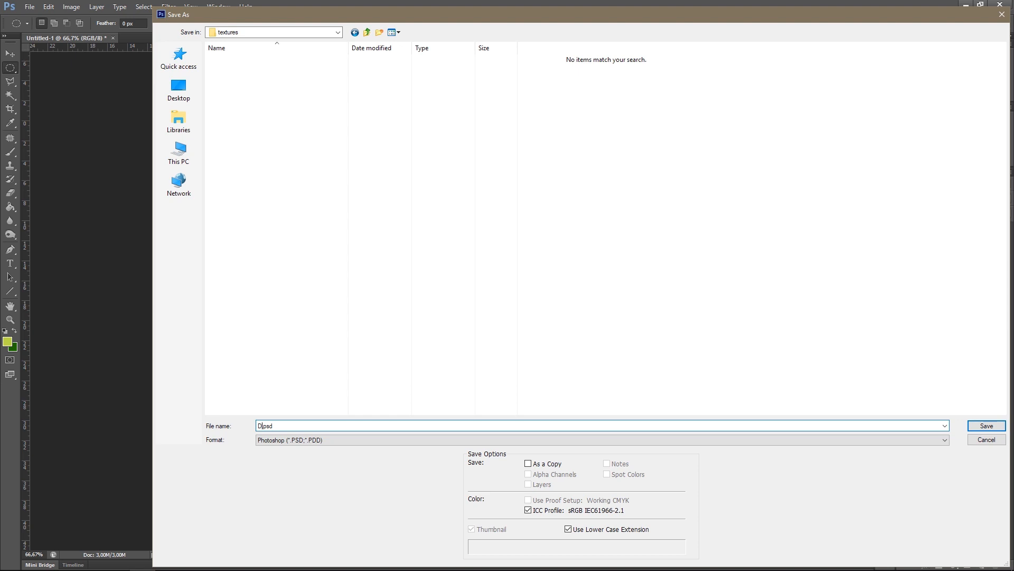
text(_grass_01)
key(Return)
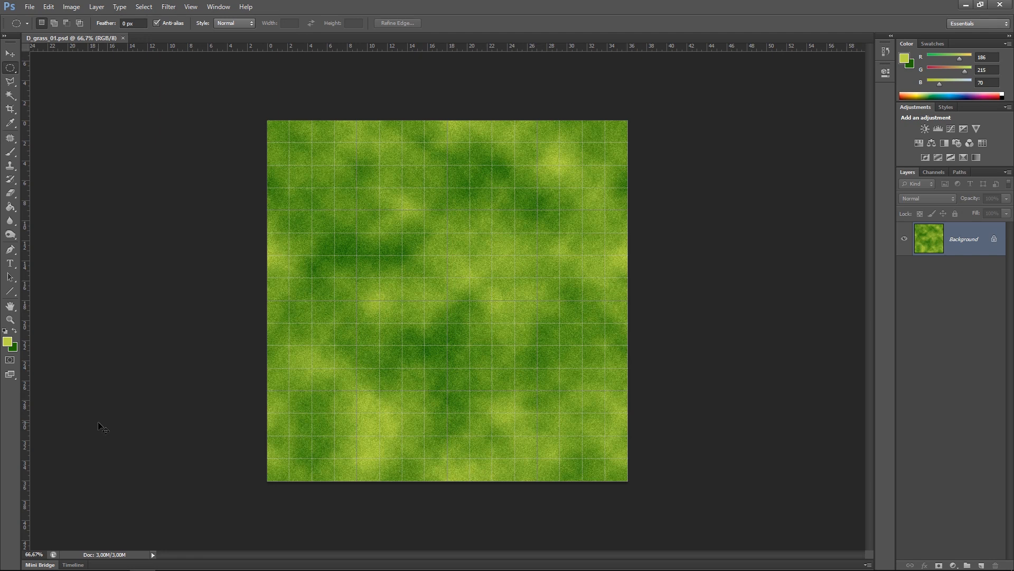
Save another version of the grass texture in the textures folder as D_grass_01.dds in D3D/DDS format.
key(ctrl+shift+s)
click(307, 439)
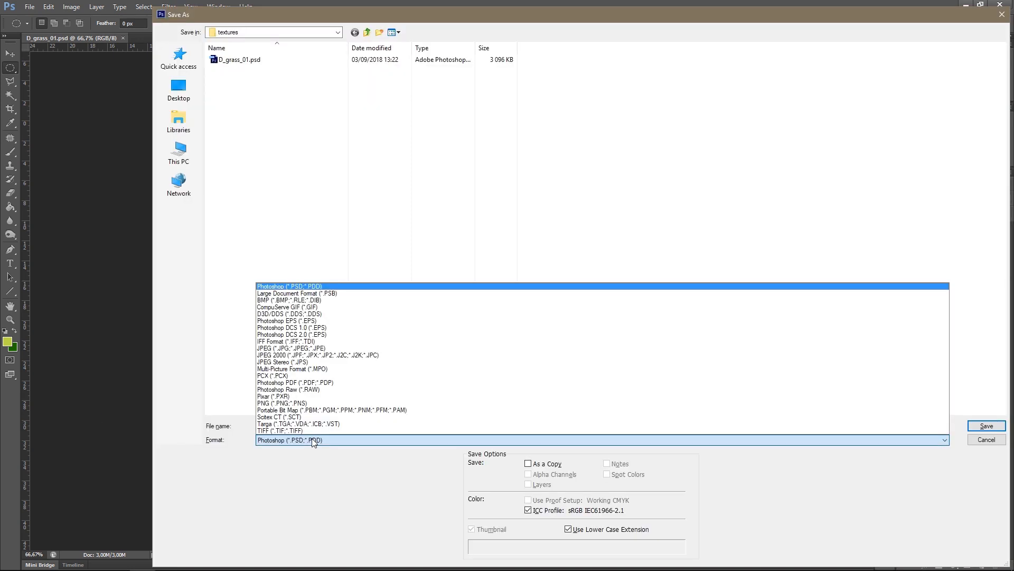
click(284, 314)
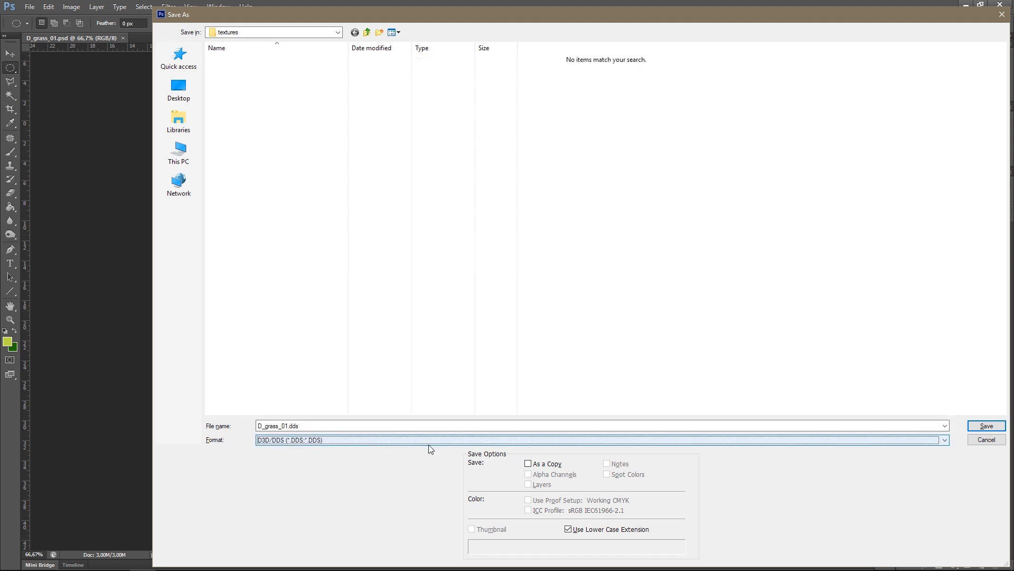
click(972, 430)
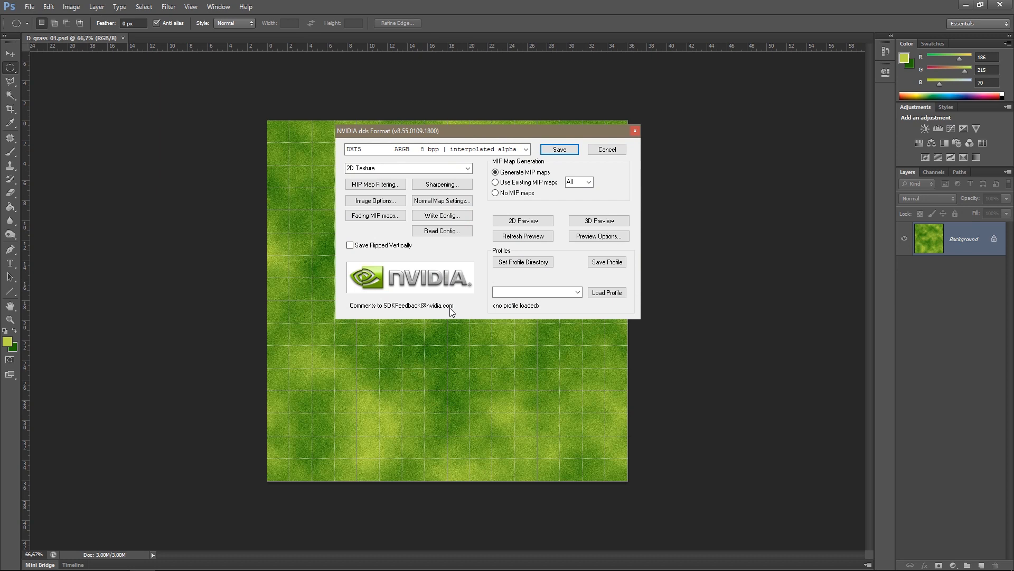
Choose DXT5 ARGB 8 bpp interpolated alpha compression with generated MIP maps and write the DDS file.
click(526, 149)
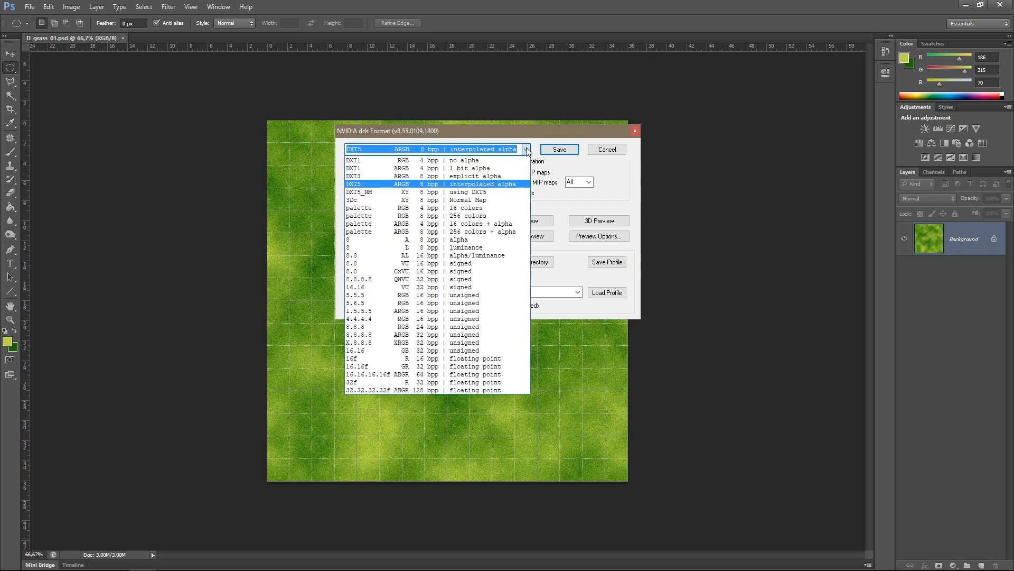
click(404, 187)
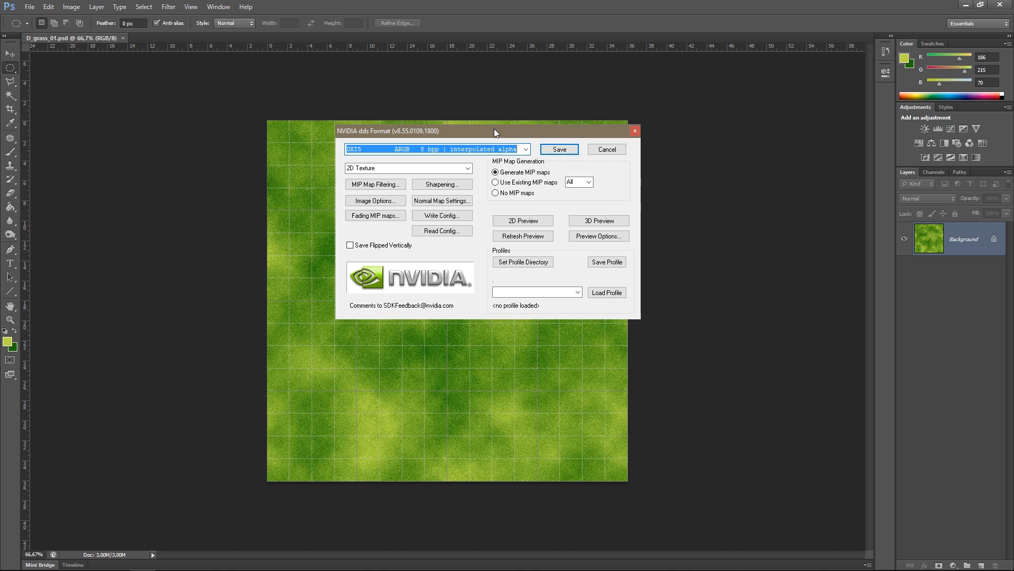
drag(495, 132, 606, 195)
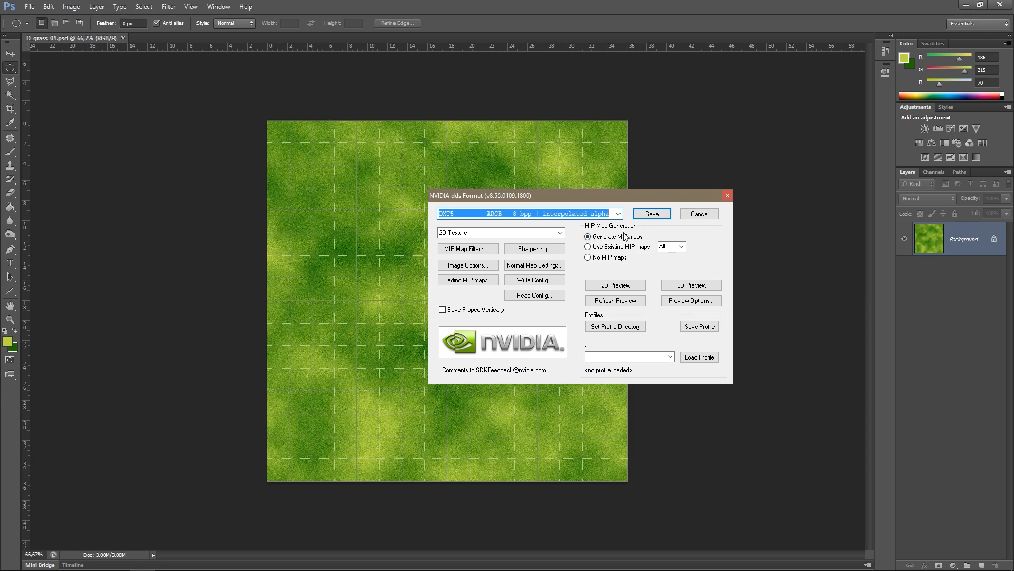
click(656, 216)
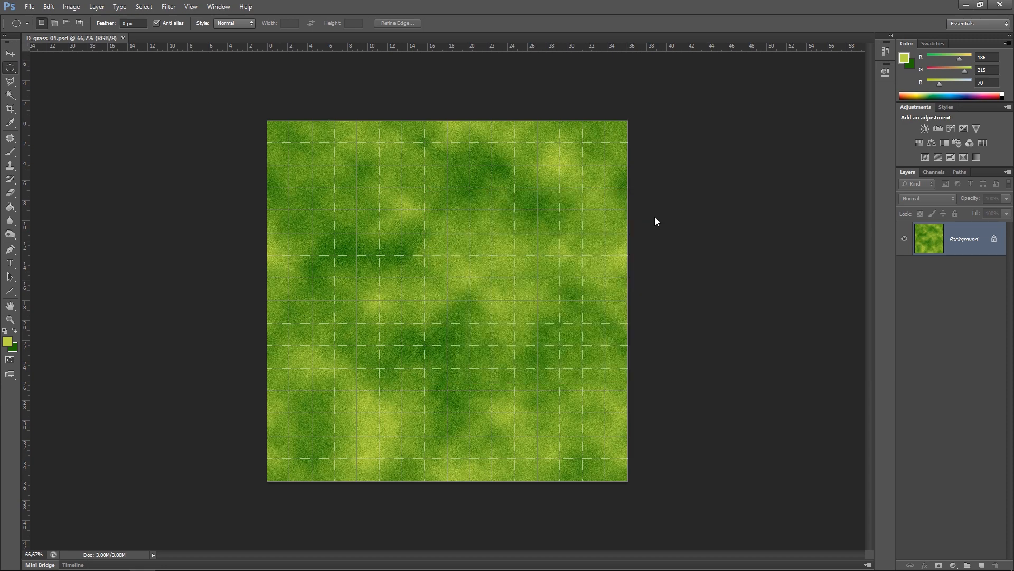
click(31, 7)
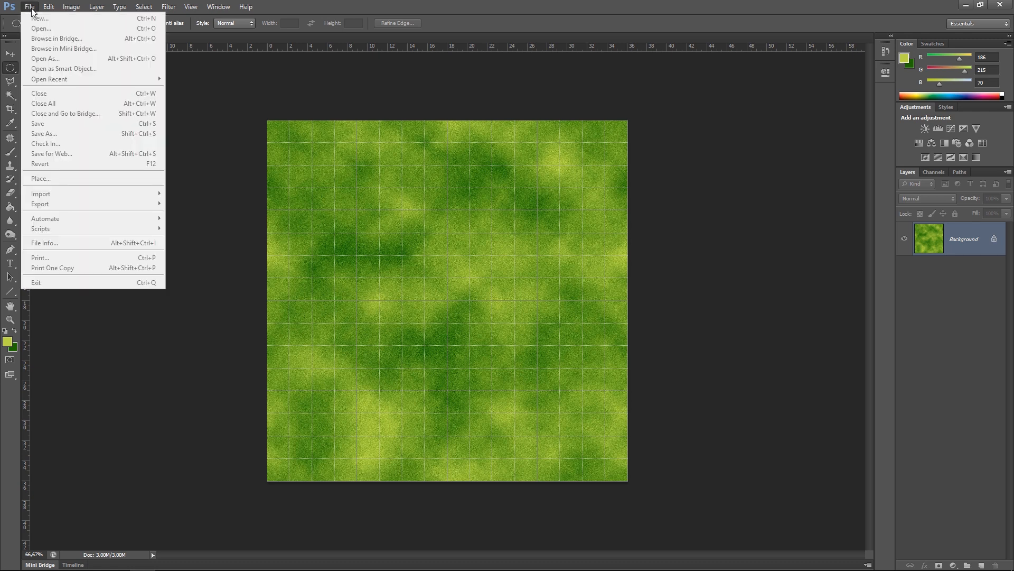
click(31, 8)
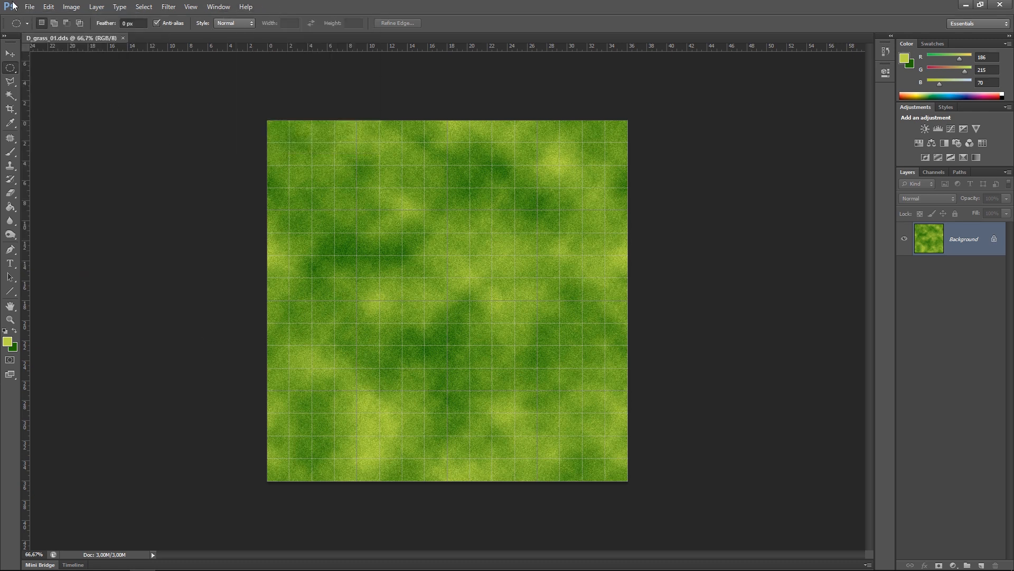
click(30, 8)
click(75, 132)
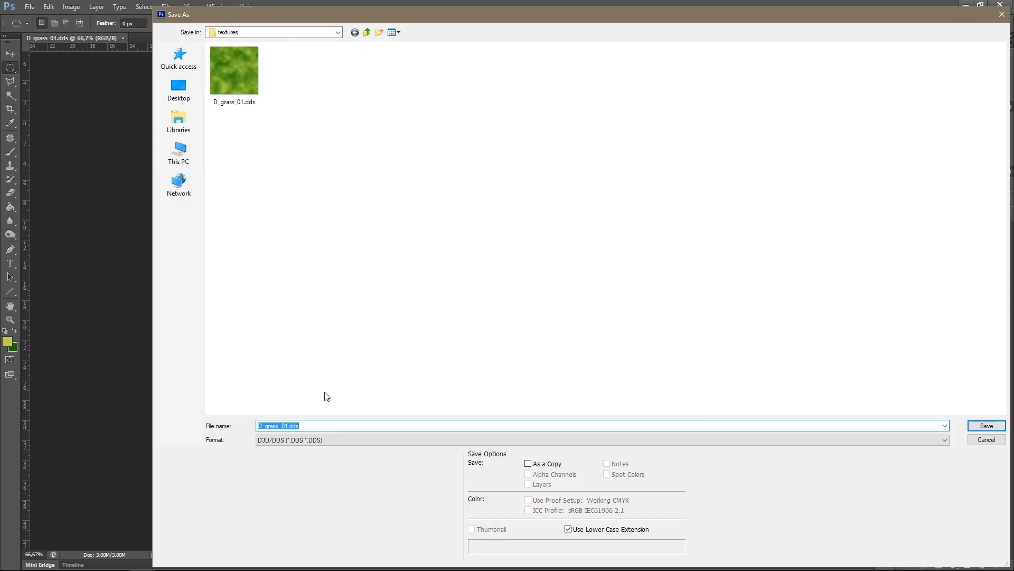
click(986, 439)
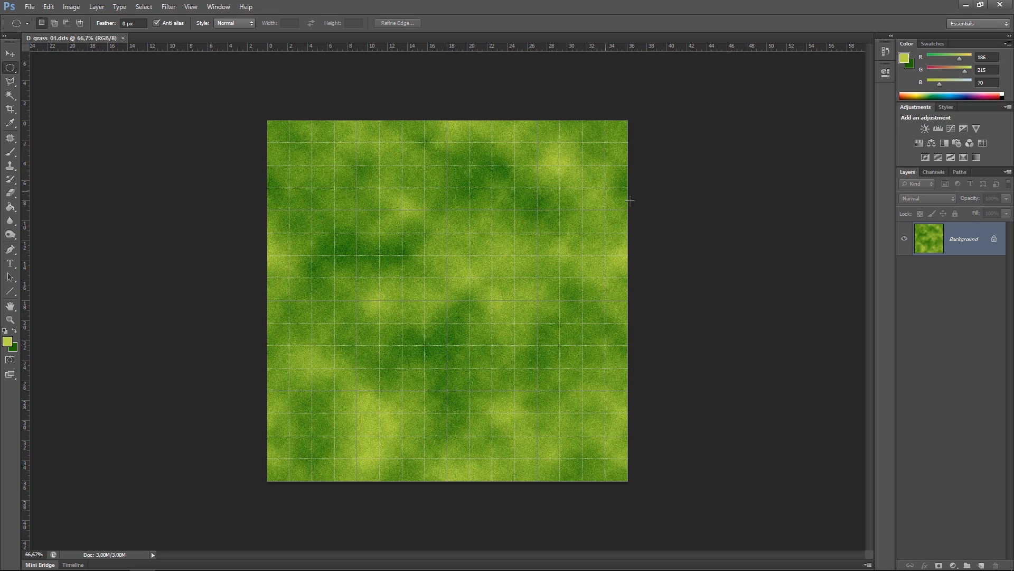
Close the grass texture and create a new 1024 x 1024 pixel RGB document with a white background.
click(123, 38)
click(30, 6)
click(37, 17)
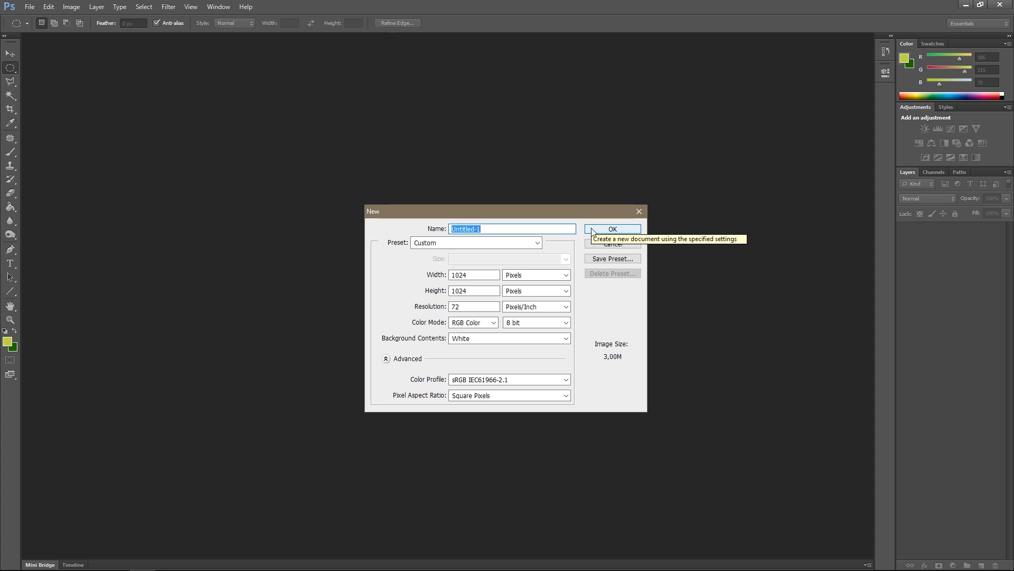
click(592, 229)
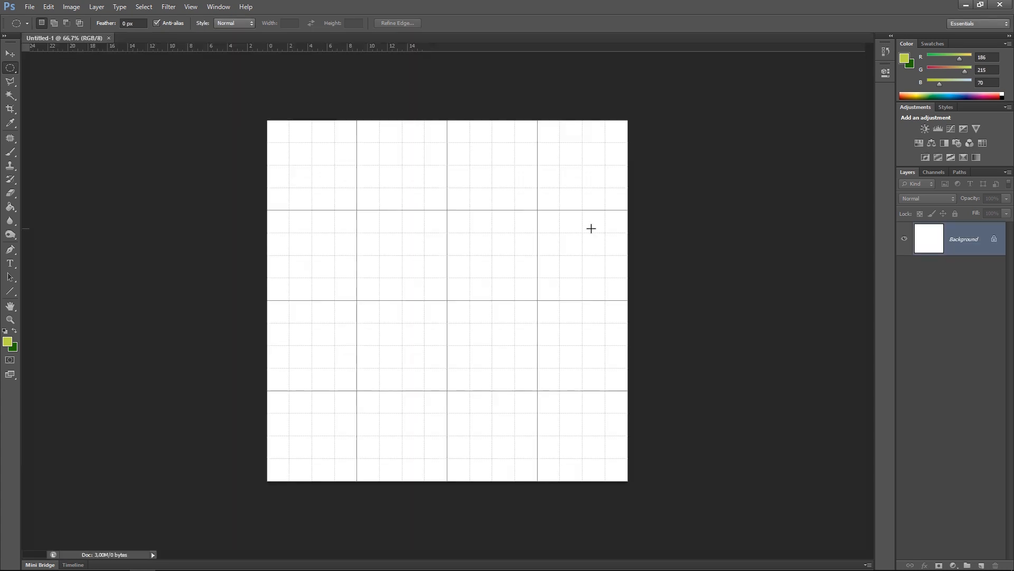
Set the foreground colour to a light neutral grey, RGB 205, 205, 205.
click(7, 341)
click(360, 176)
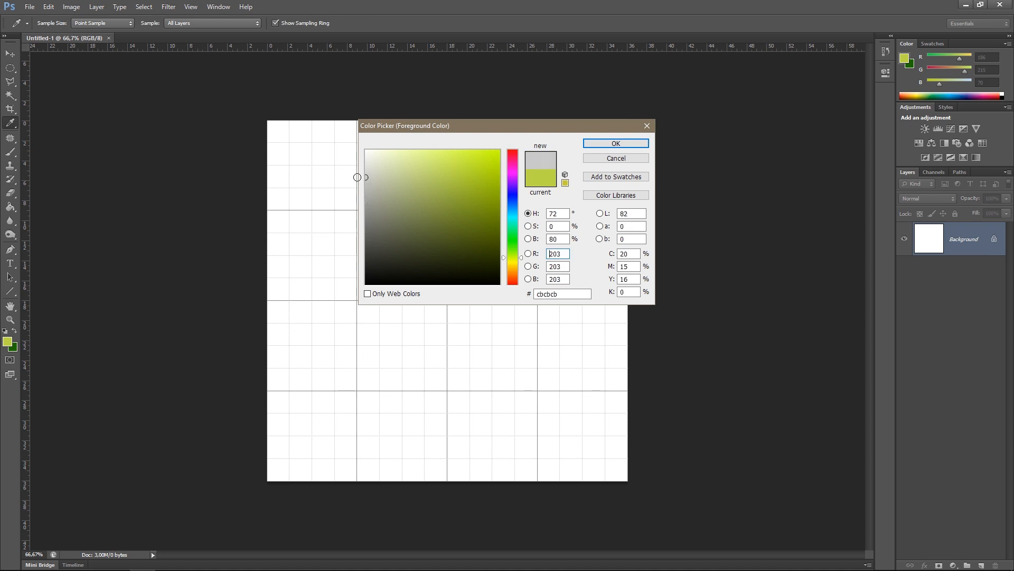
click(616, 143)
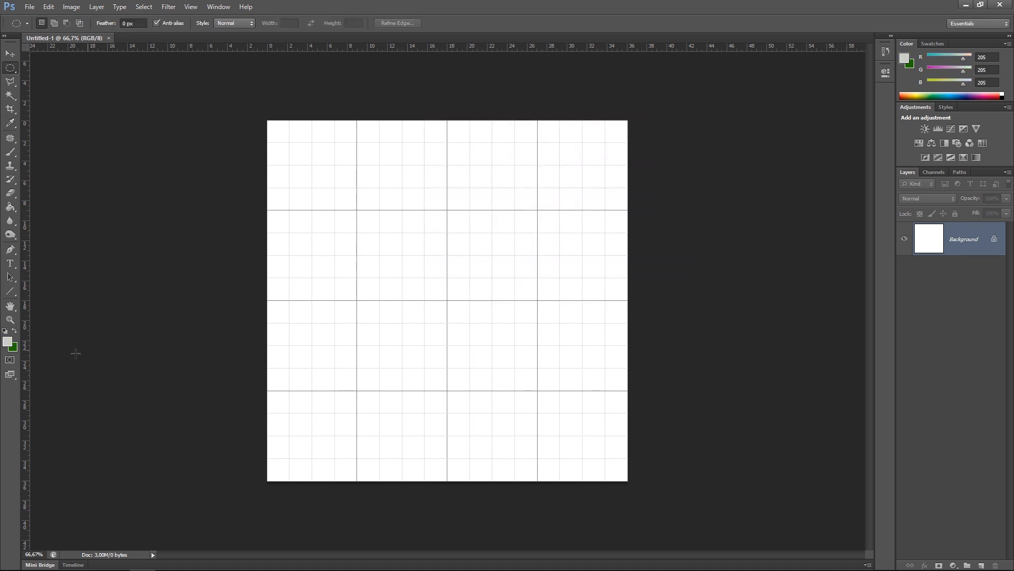
Set the background colour to a neutral grey darker than the foreground colour.
click(14, 349)
drag(367, 182, 362, 188)
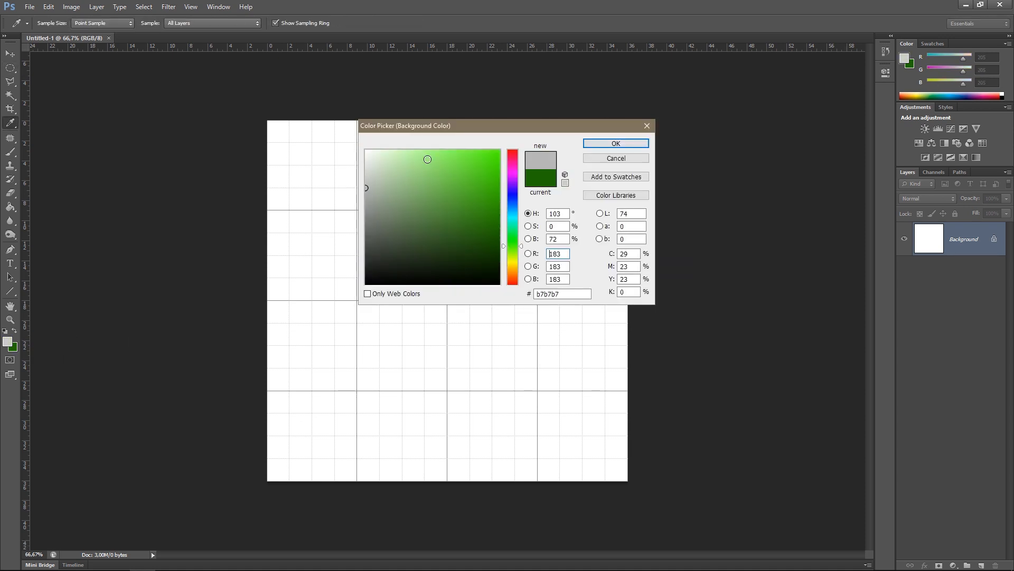
click(600, 143)
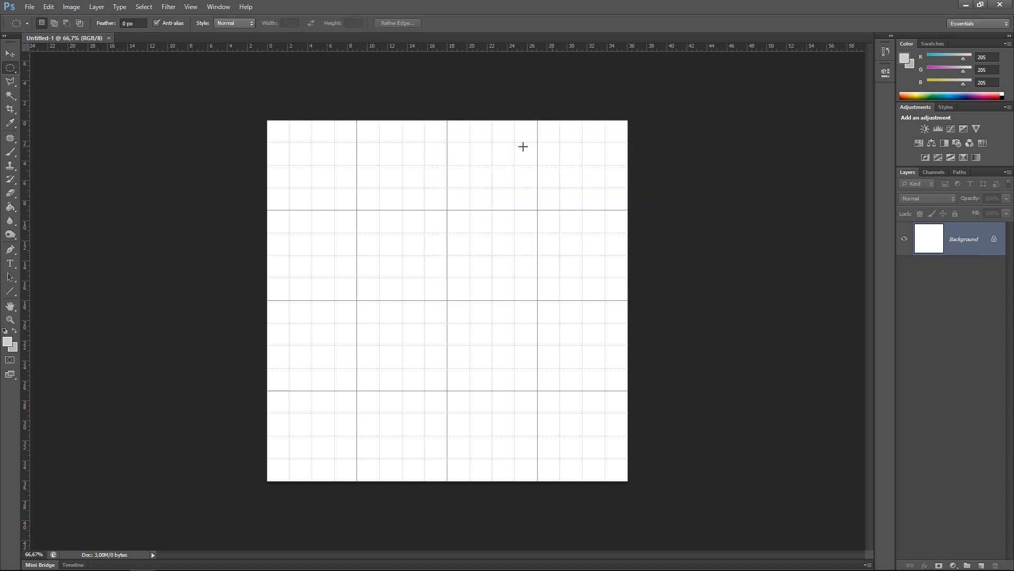
click(16, 349)
click(366, 215)
click(588, 145)
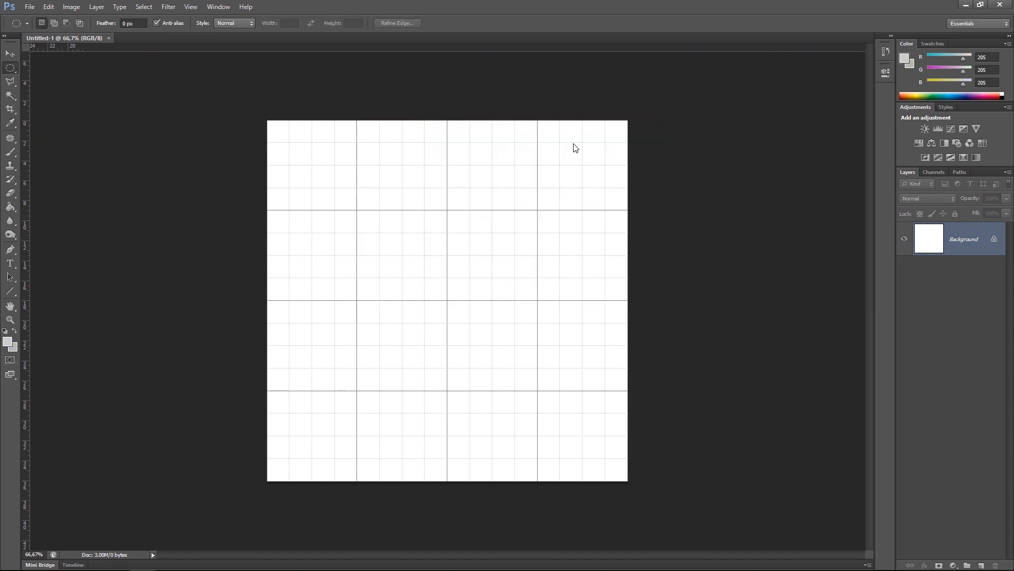
Render the Clouds filter on the Background layer using the two grey colours.
click(145, 7)
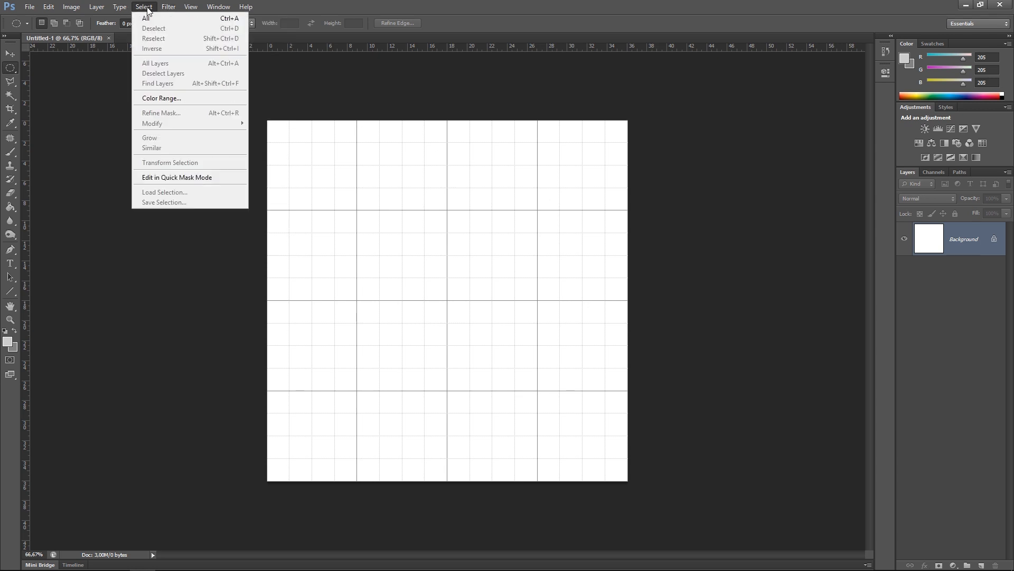
mouse_move(173, 8)
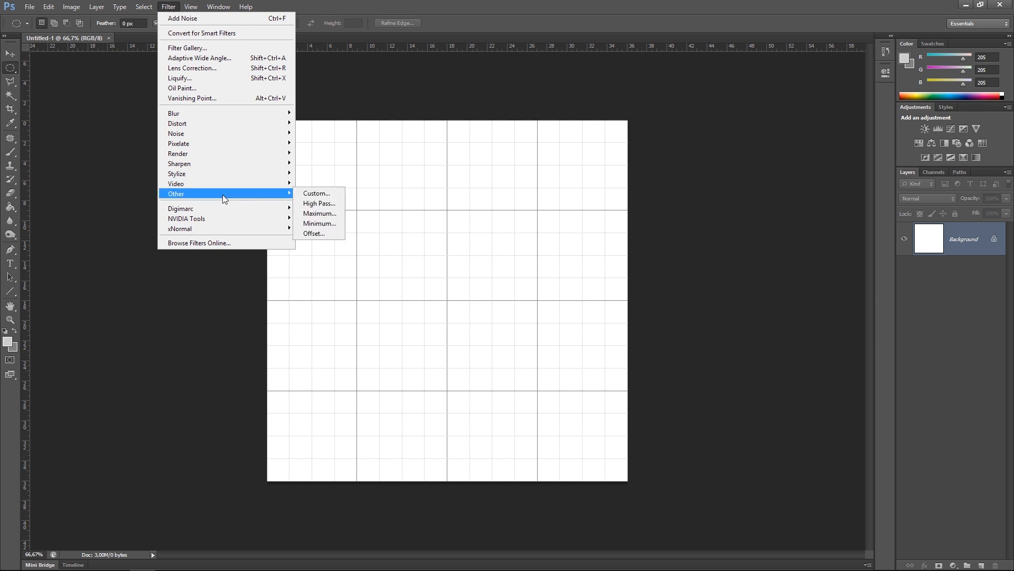
mouse_move(247, 154)
click(324, 154)
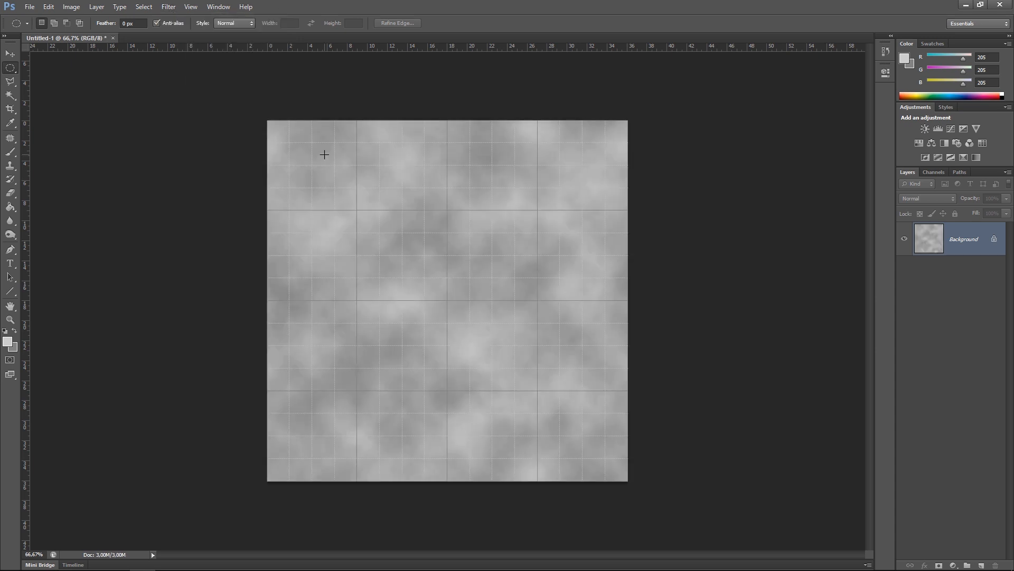
Add monochromatic Gaussian noise with an amount of 8% to the grey clouds image.
click(144, 7)
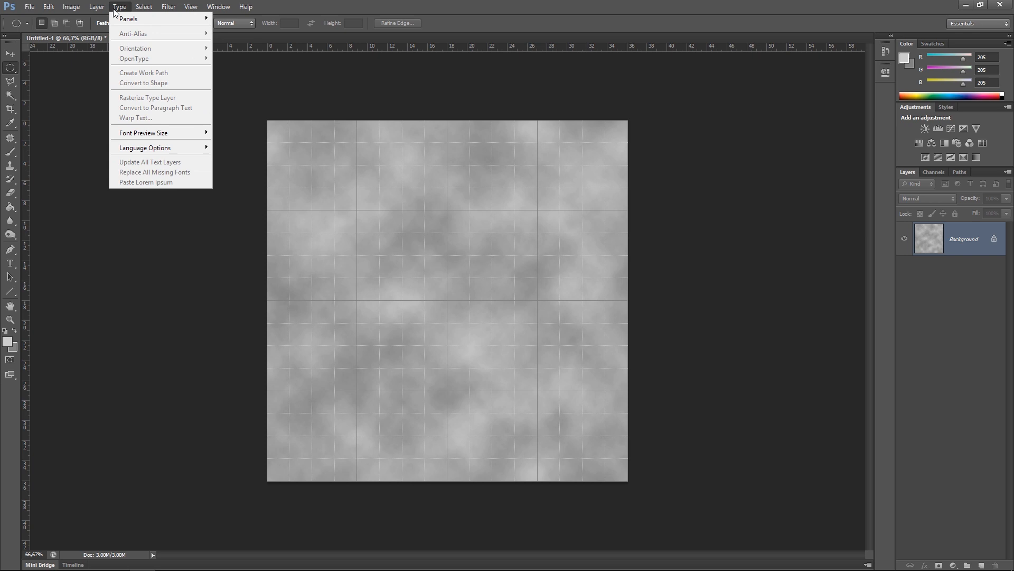
mouse_move(103, 11)
mouse_move(169, 7)
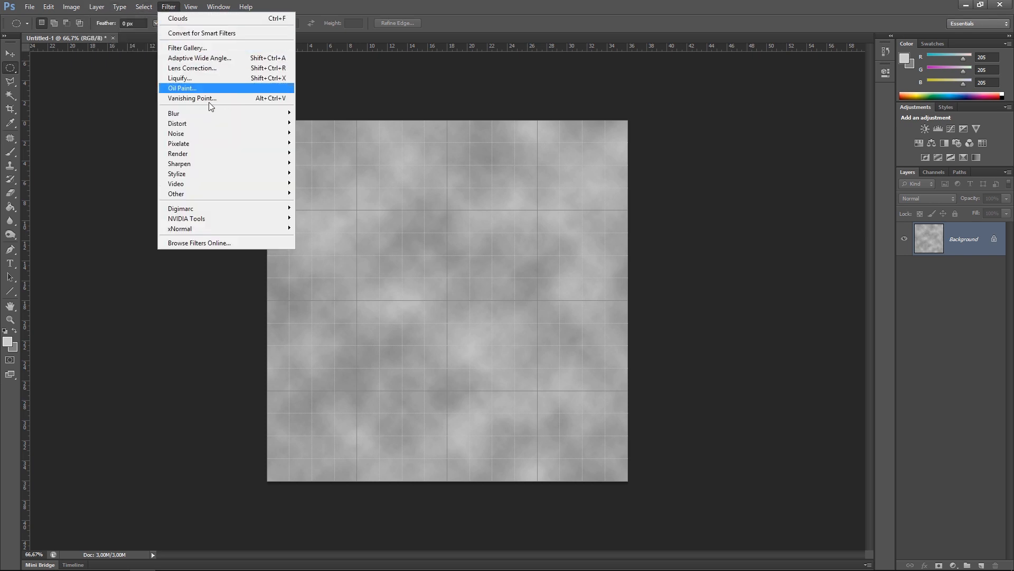
mouse_move(207, 132)
click(322, 134)
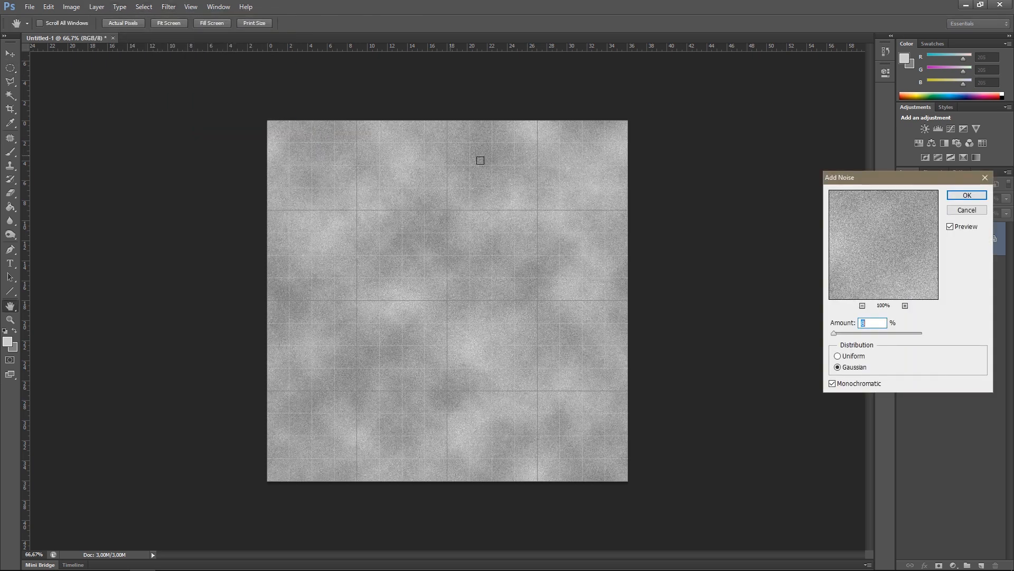
click(957, 196)
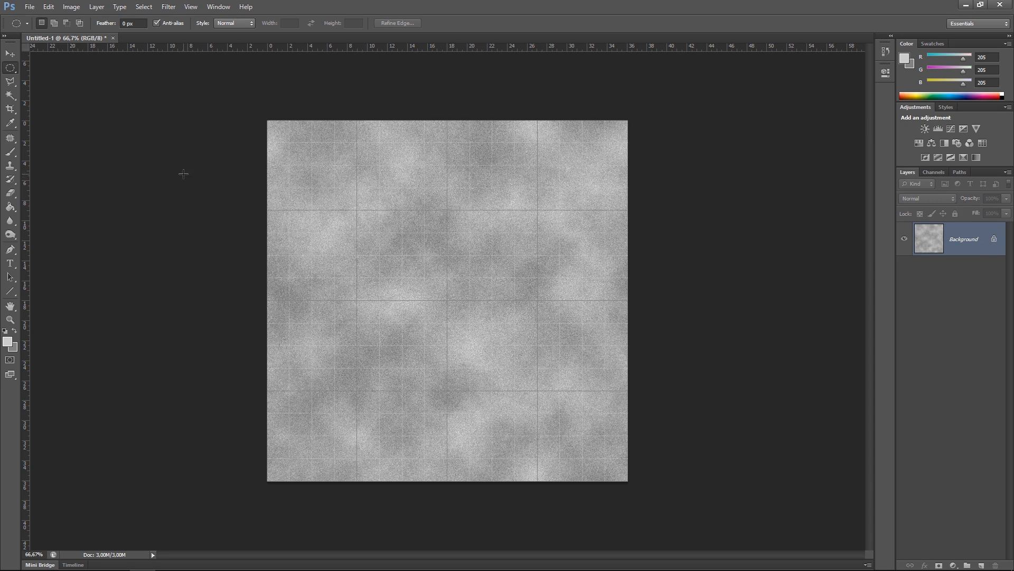
Save the grey concrete texture as D_concrete_01 in Photoshop PSD format in the textures folder.
click(29, 7)
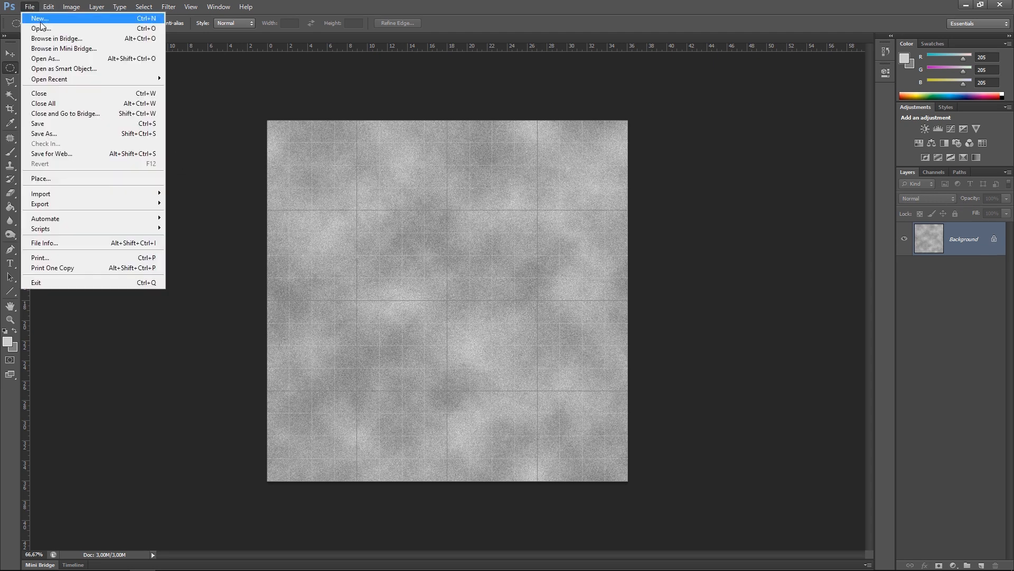
click(53, 130)
click(279, 439)
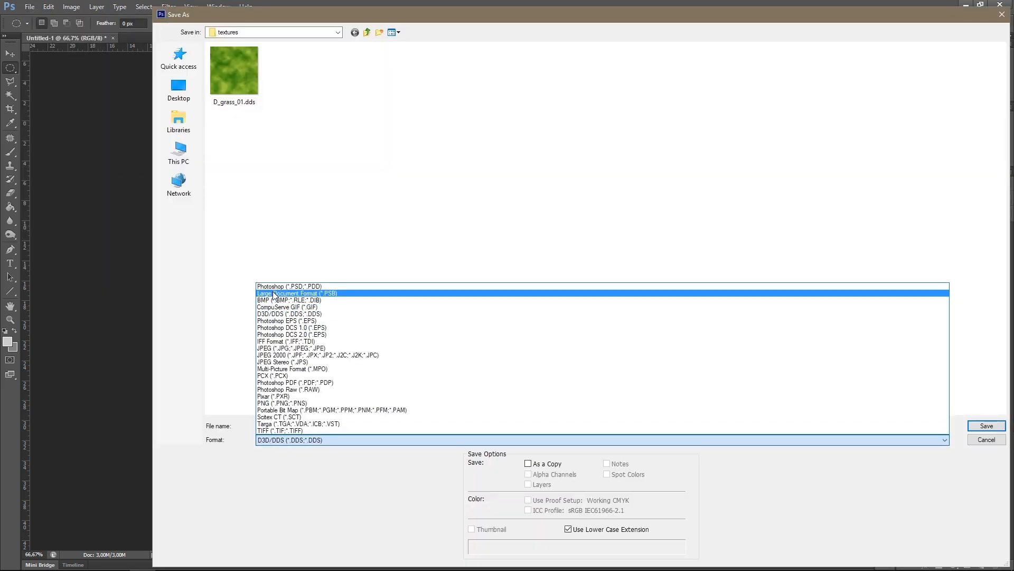
click(280, 291)
double_click(279, 425)
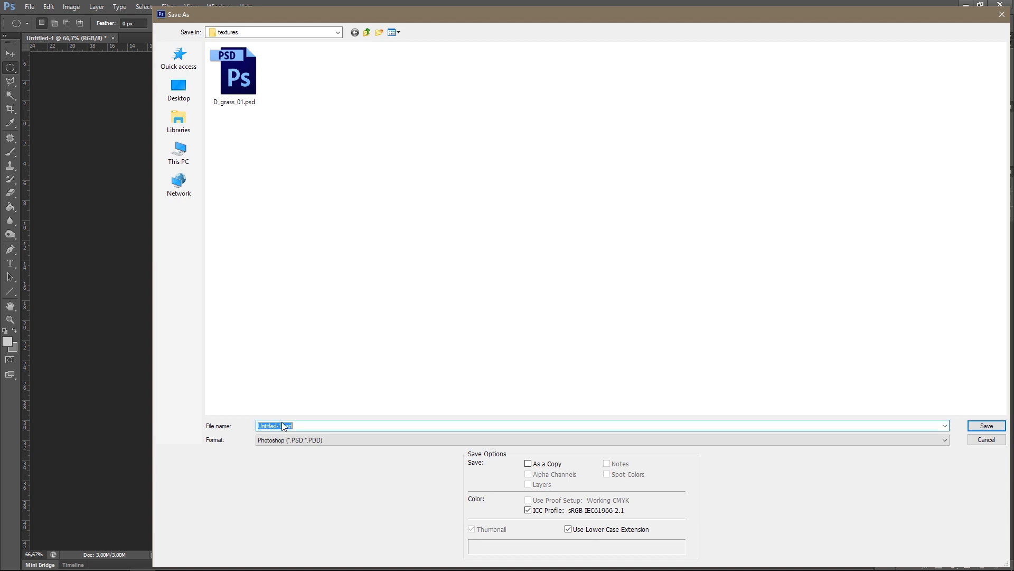
drag(283, 428, 210, 421)
text(d_concrete_01)
key(Home)
key(Delete)
text(D)
key(Return)
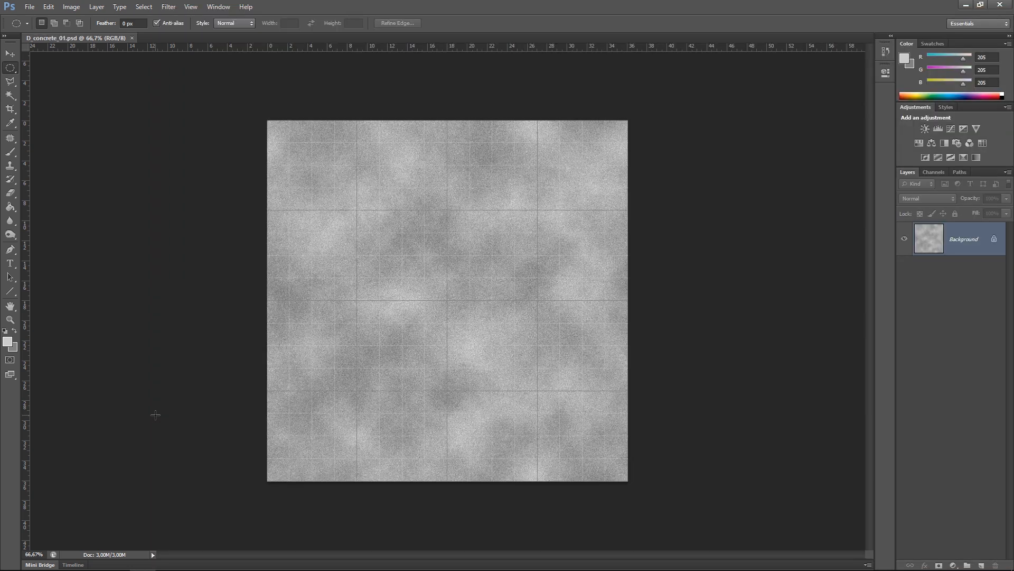
Save a D3D/DDS version of D_concrete_01 in the textures folder and close the document.
key(s)
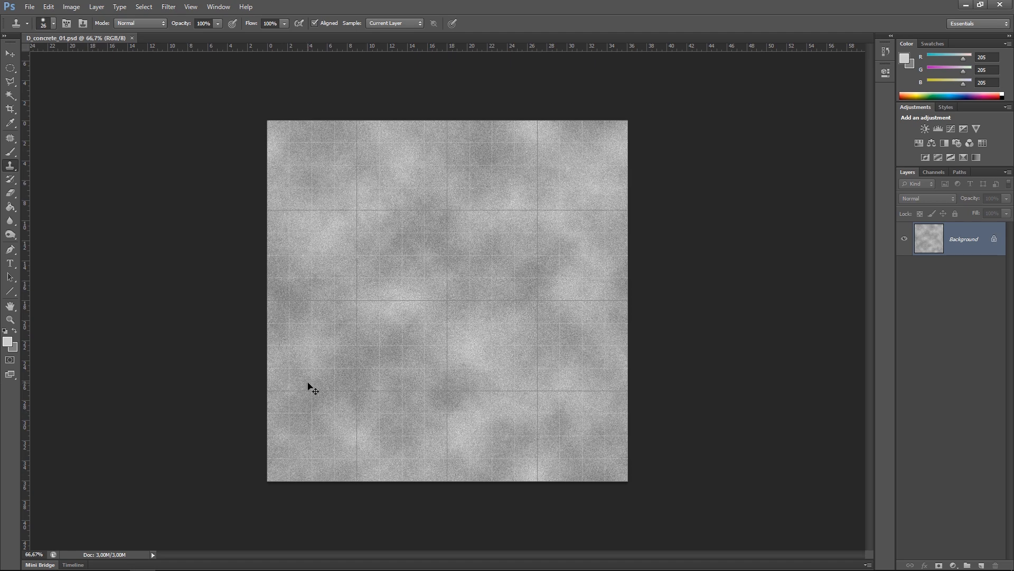
key(ctrl+shift+s)
click(298, 441)
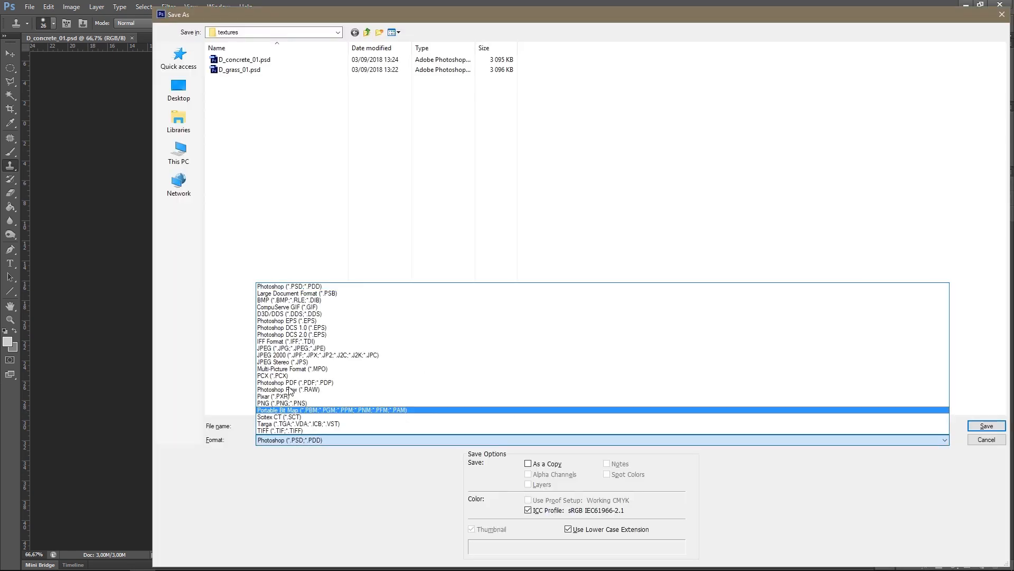
click(304, 314)
click(980, 426)
click(580, 149)
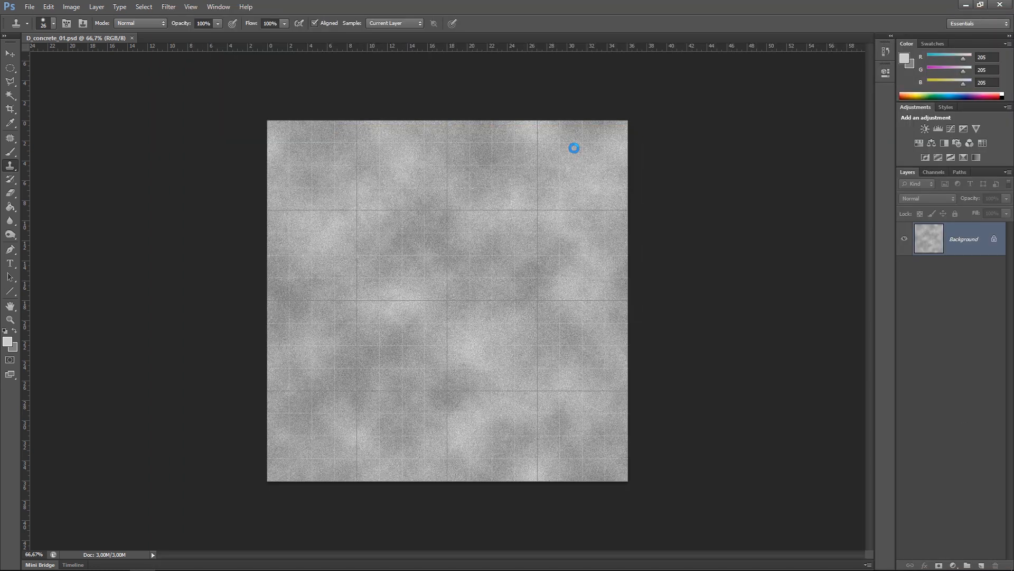
click(131, 38)
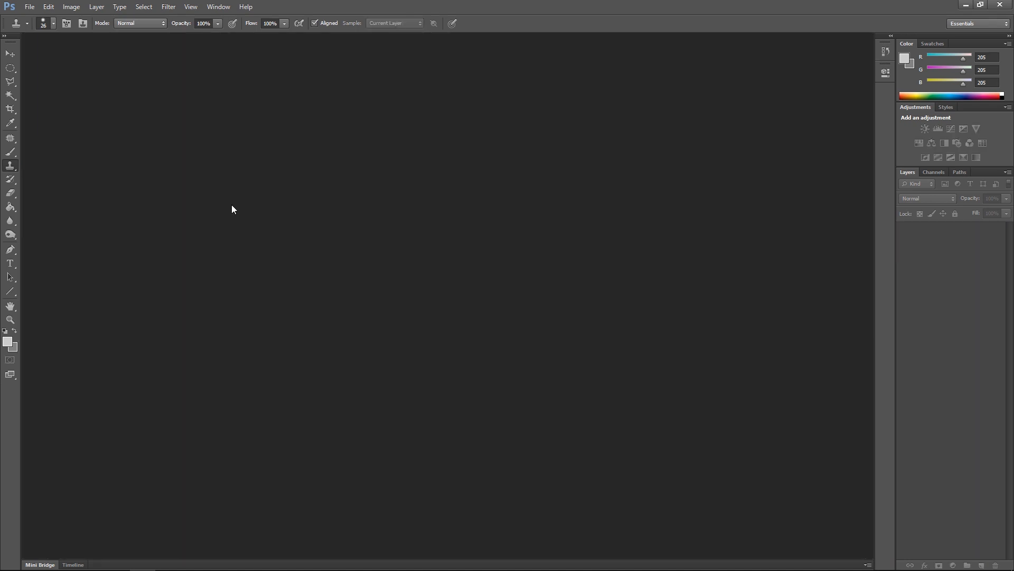
Create a new RGB document 4096 pixels wide and 1024 pixels high with a white background.
click(30, 7)
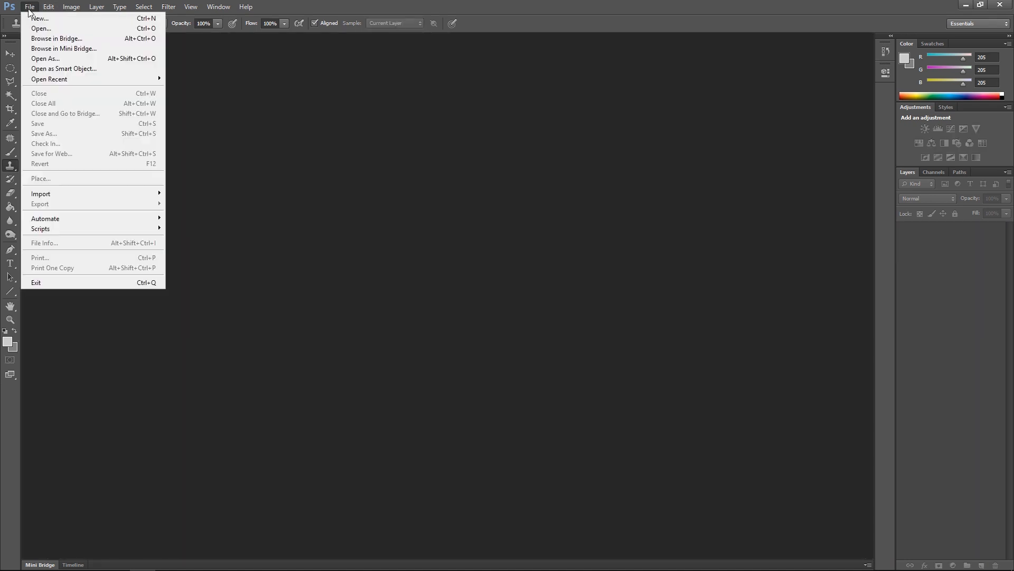
click(63, 20)
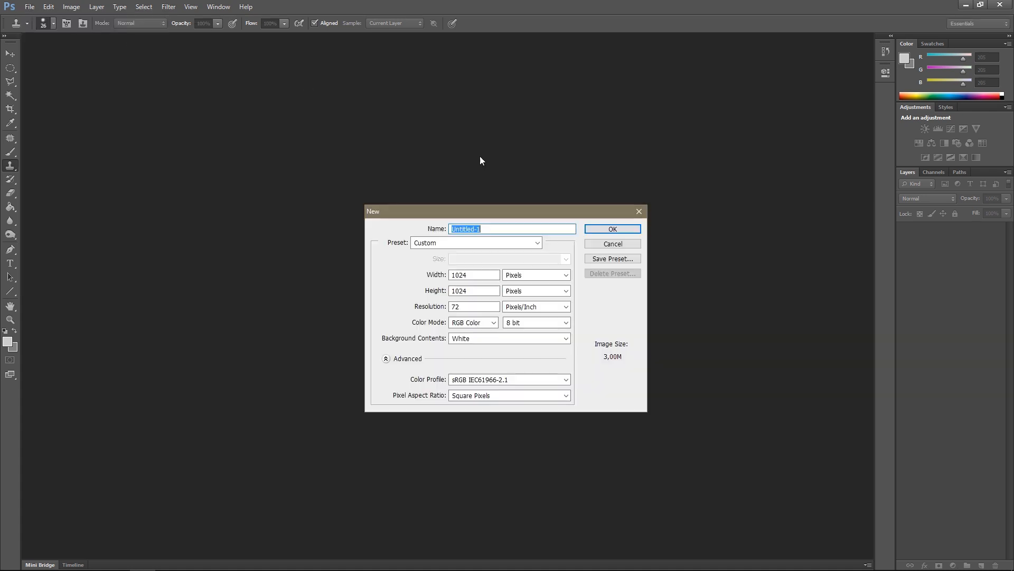
click(480, 273)
double_click(481, 273)
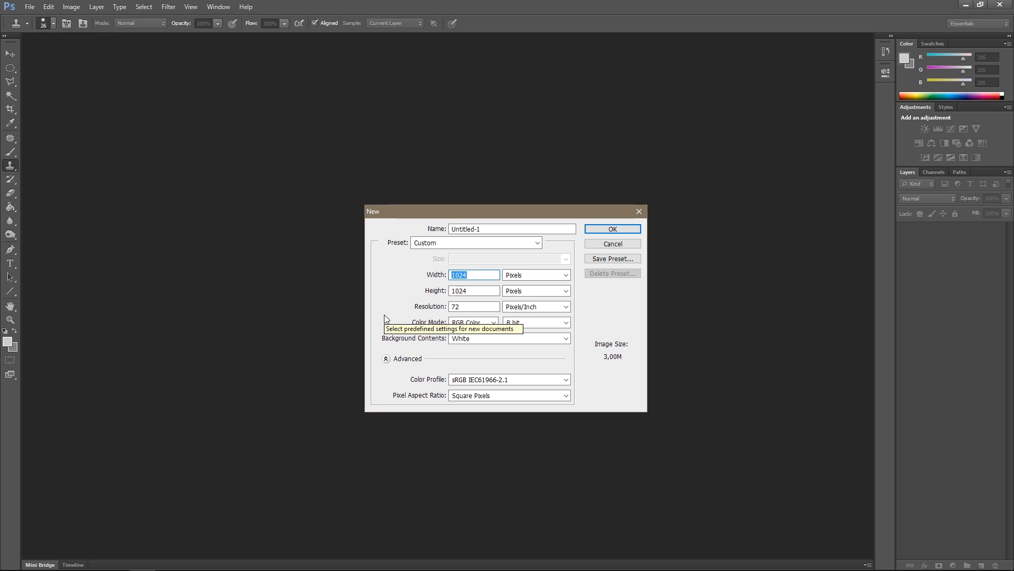
text(4096)
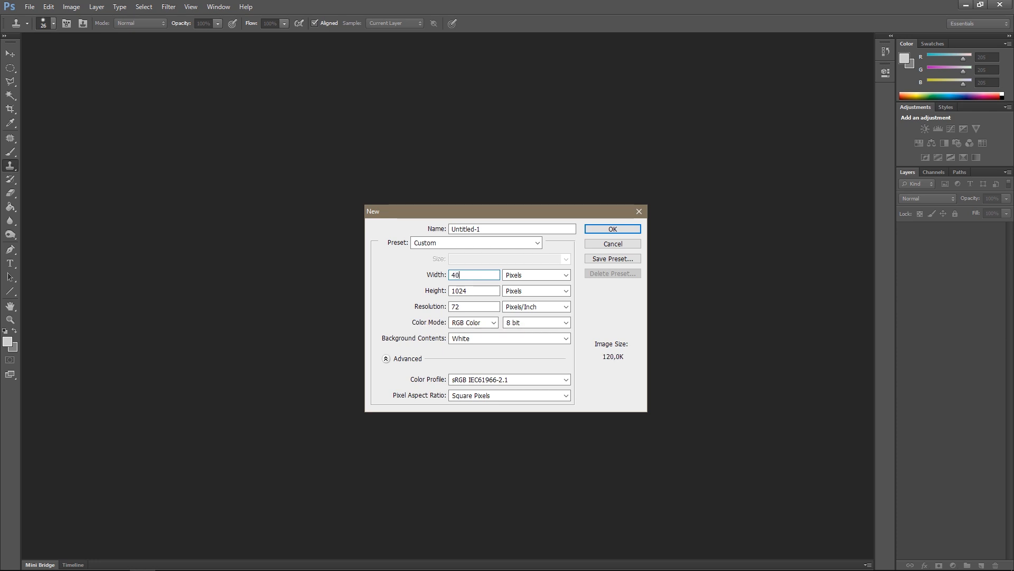
double_click(470, 289)
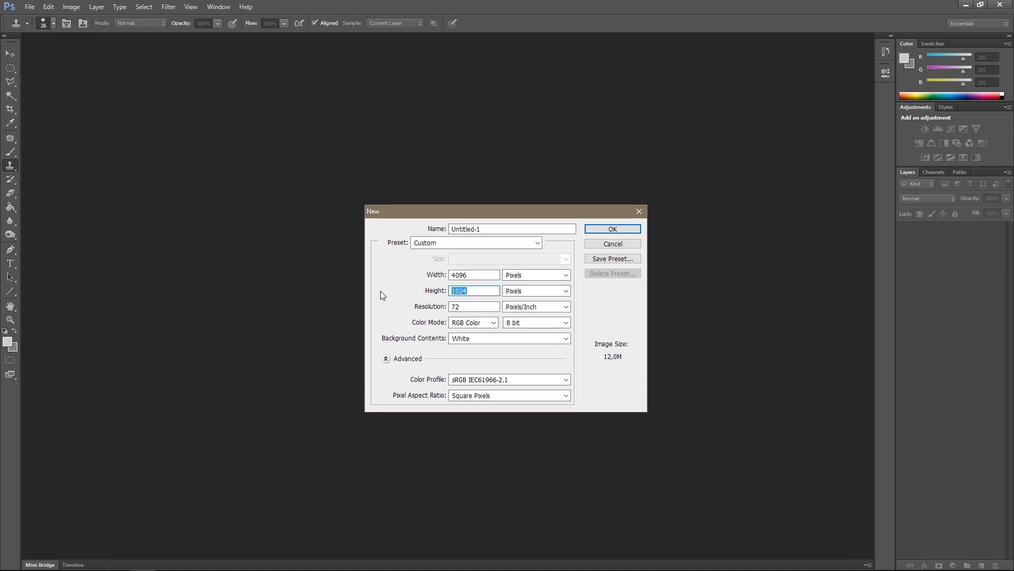
key(Return)
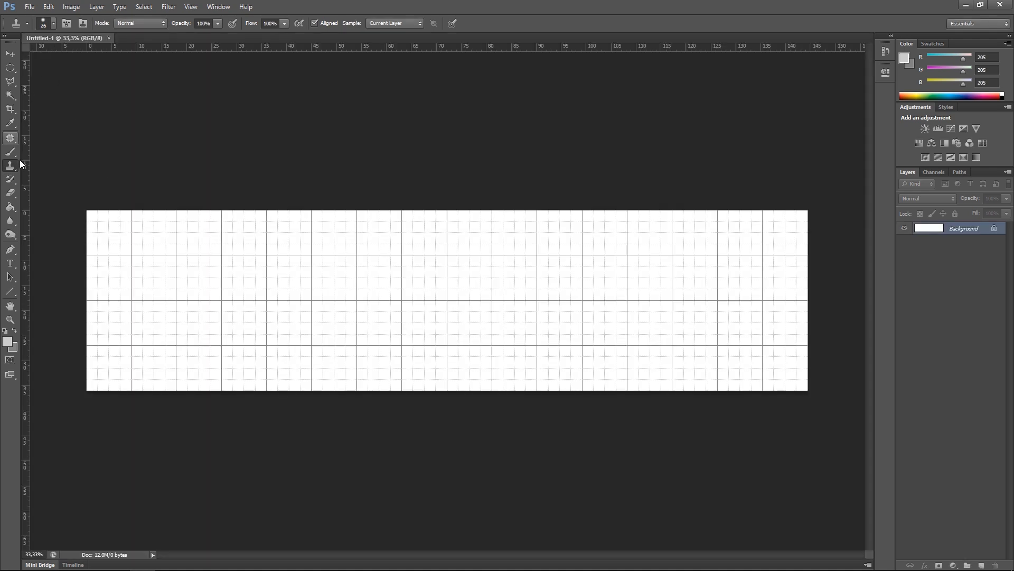
Render the Clouds filter on the Background layer of the new wide document.
click(169, 7)
mouse_move(215, 194)
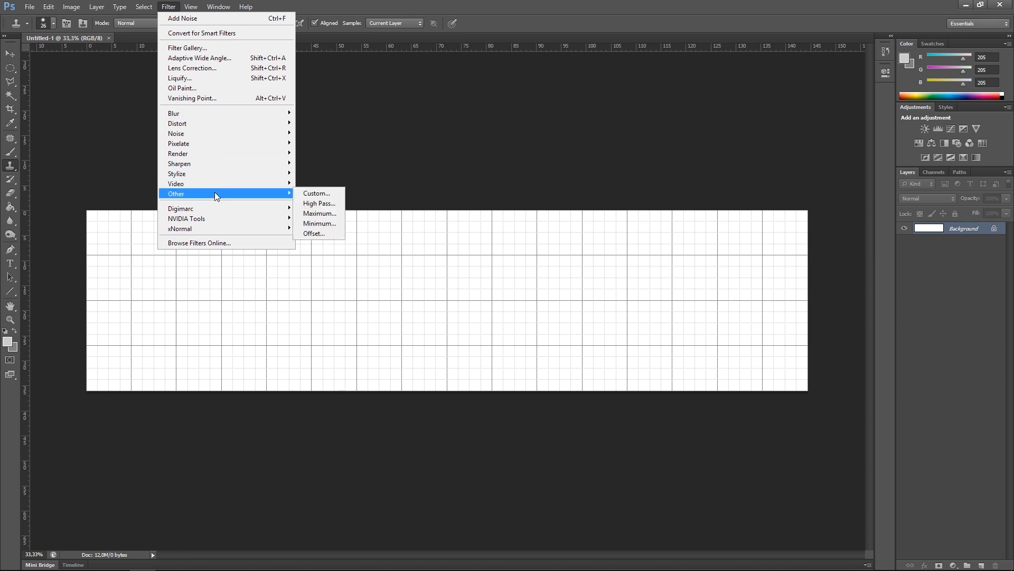
mouse_move(212, 154)
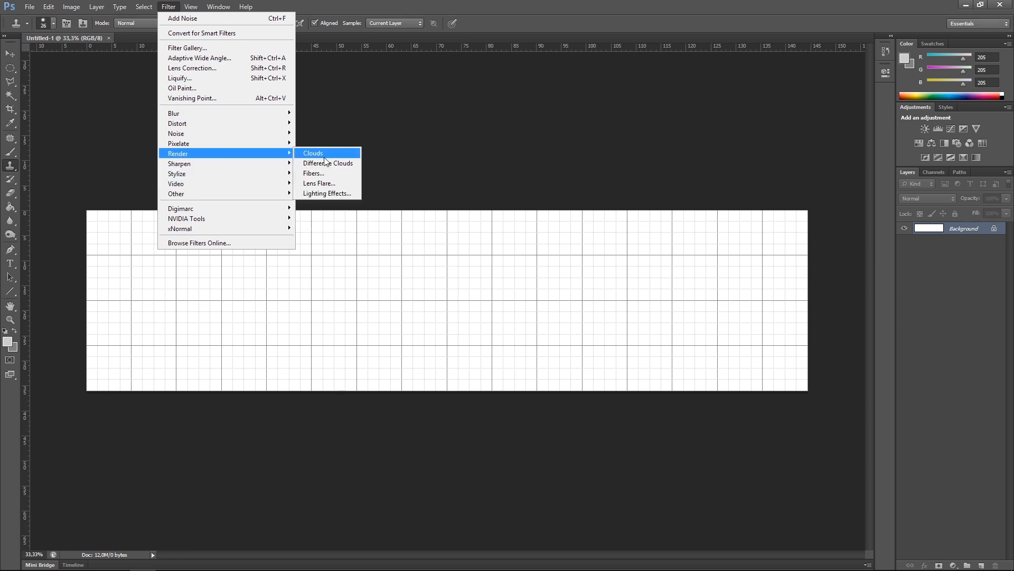
click(325, 158)
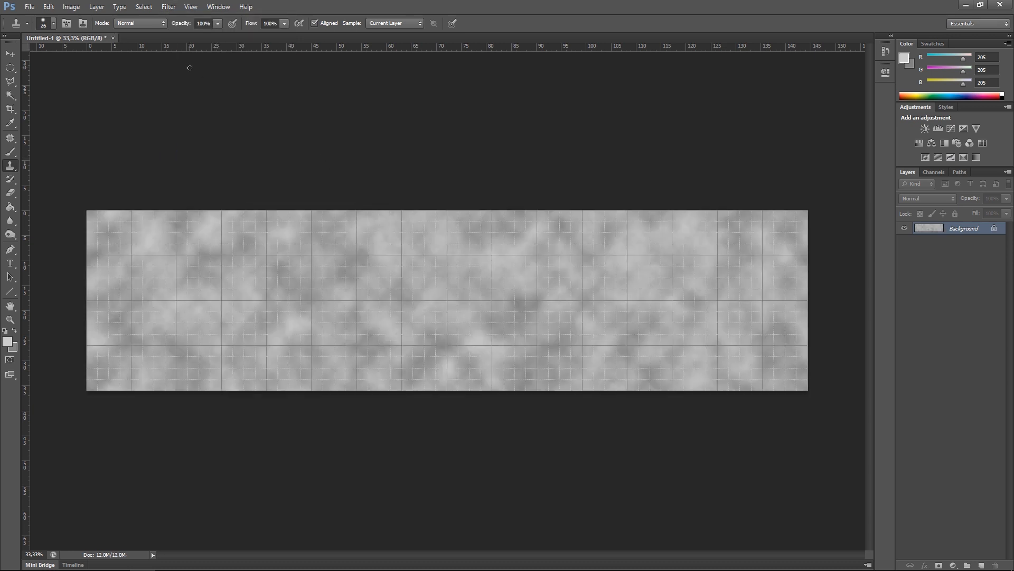
Apply a Gaussian Blur with a radius of 5 pixels to the clouds image.
click(170, 7)
mouse_move(216, 112)
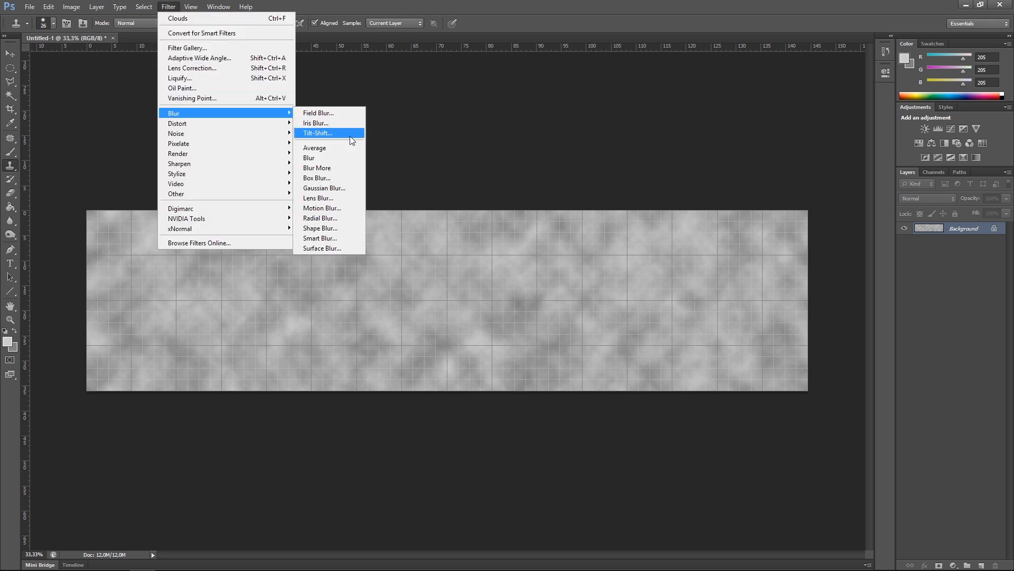
click(334, 188)
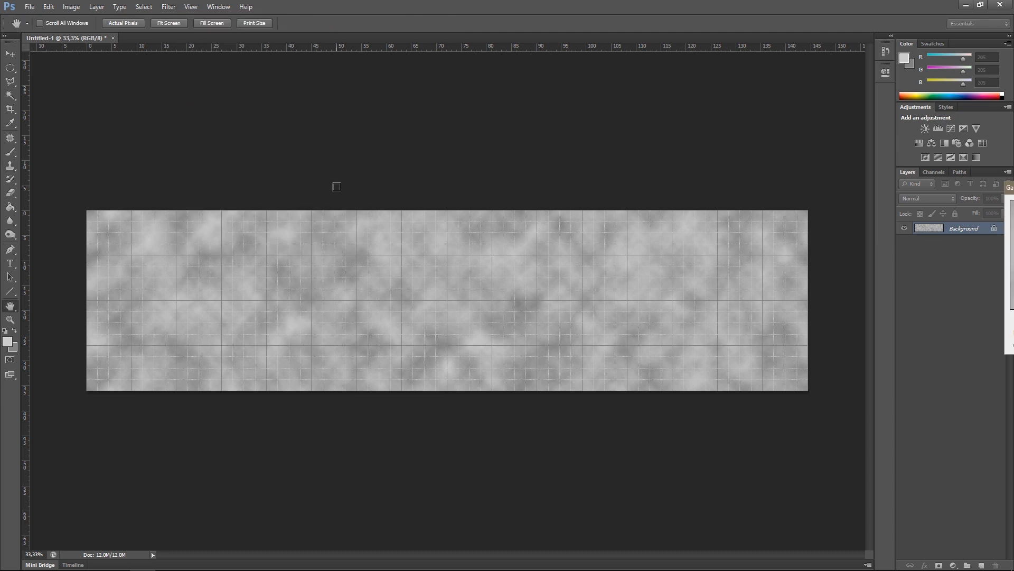
drag(1013, 189, 423, 252)
text(5)
key(Return)
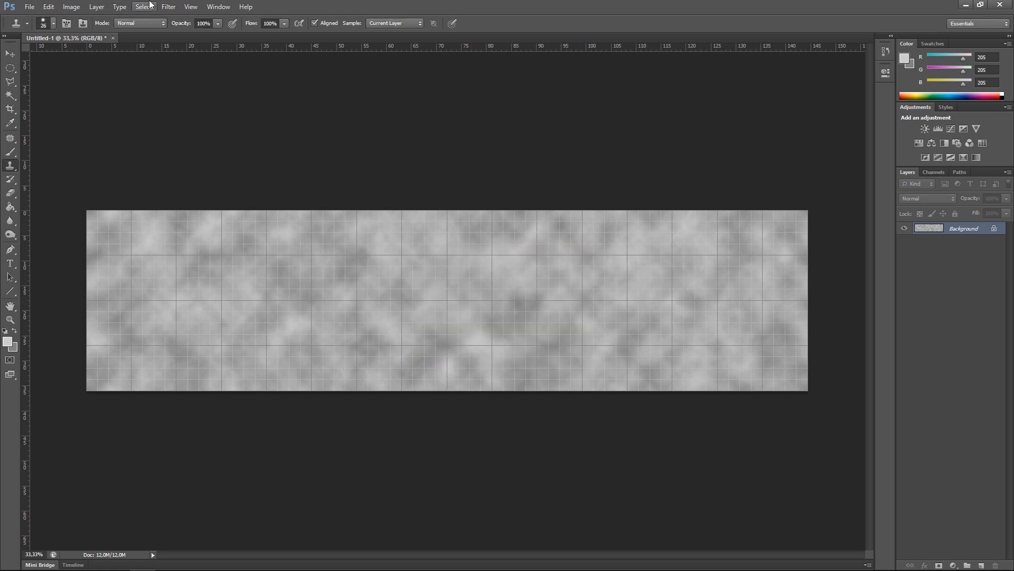
Add monochromatic Gaussian noise with an amount of 14.21% to the blurred clouds.
click(168, 6)
mouse_move(217, 134)
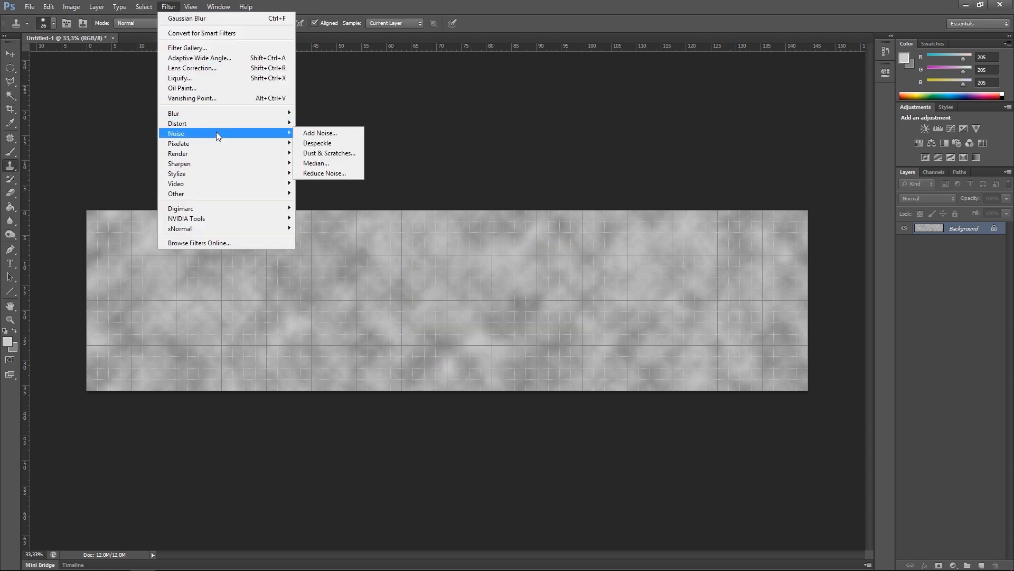
click(319, 133)
drag(834, 335, 837, 339)
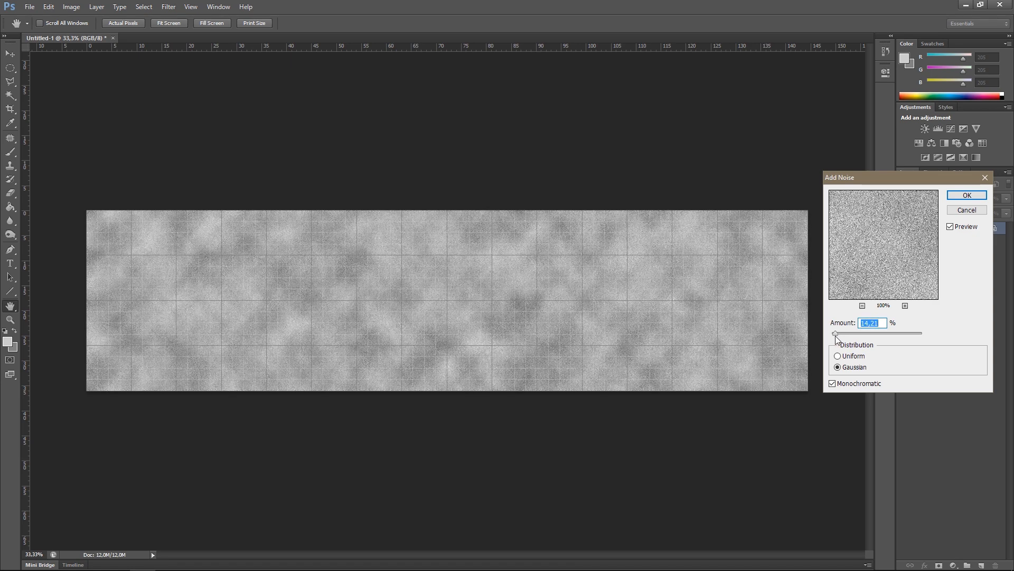
click(959, 196)
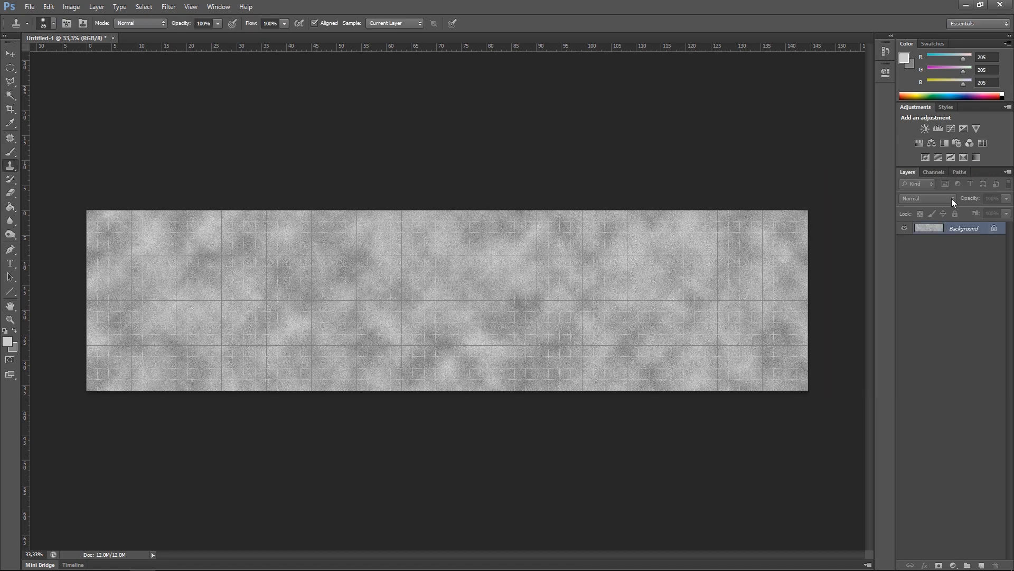
Darken the texture with Levels, using input black 29, midtone 0.64 and output white 131.
drag(45, 554, 21, 557)
text(100)
key(Return)
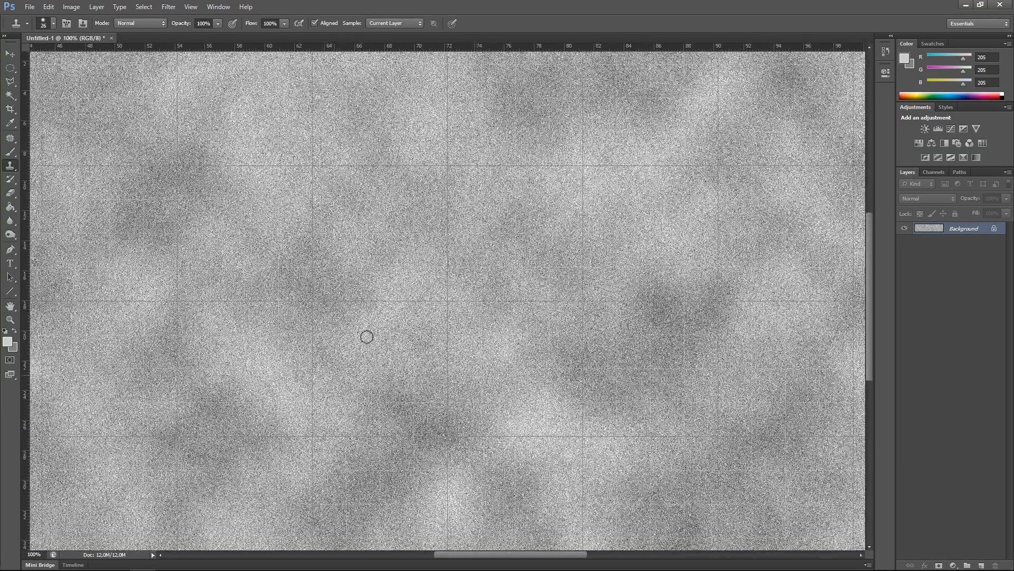
drag(509, 143, 564, 383)
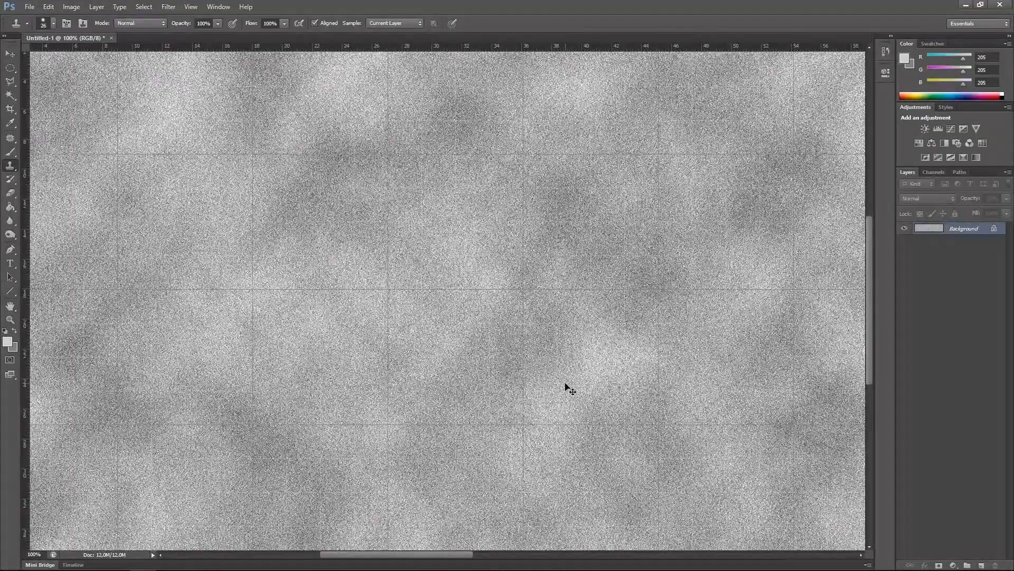
key(ctrl+l)
drag(482, 241, 508, 242)
drag(415, 241, 431, 241)
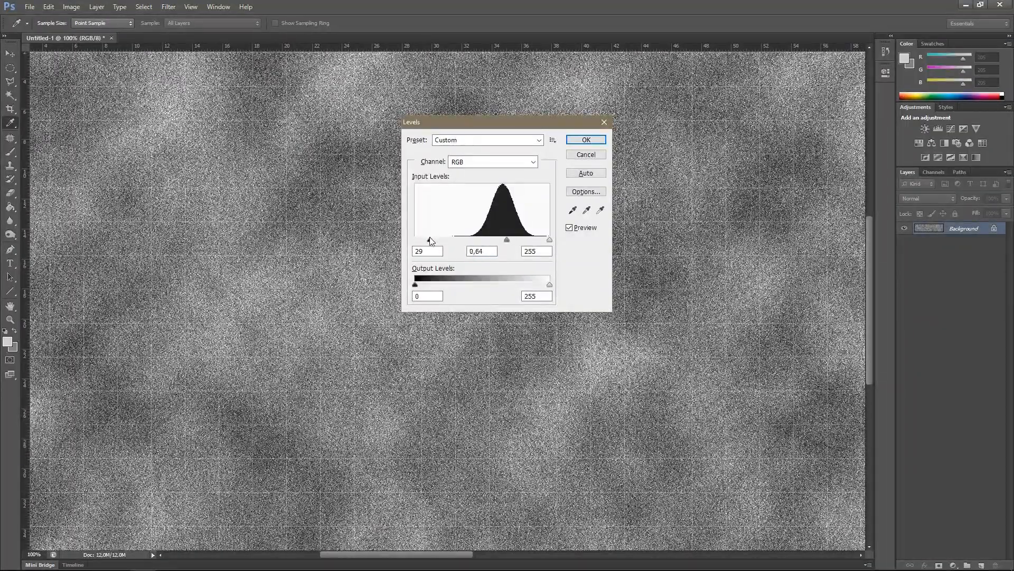
drag(550, 284, 485, 285)
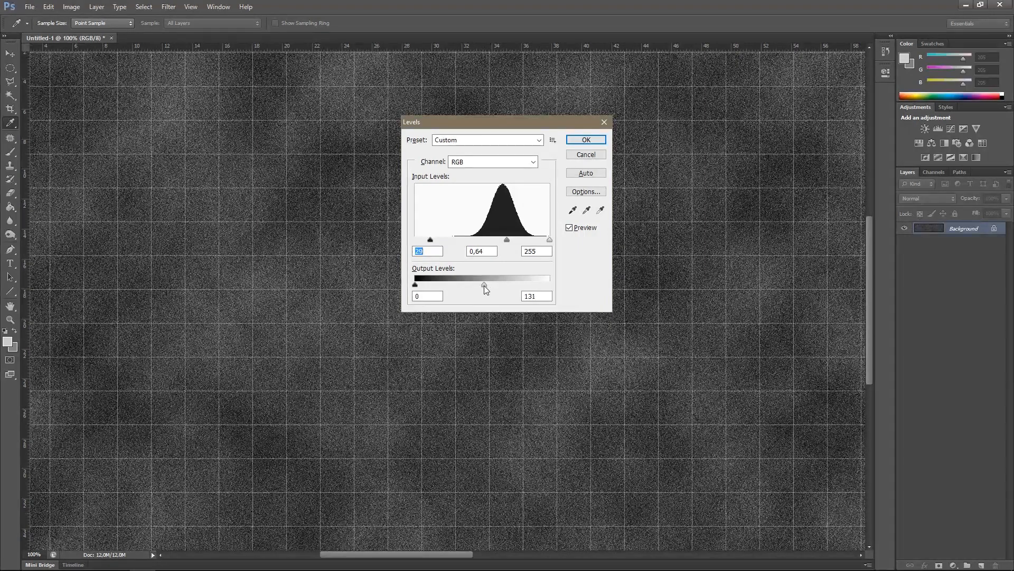
click(587, 141)
Select two full-width rectangular strips, each one grid square high, along the top and bottom edges of the canvas.
alt+scroll(432, 389, down, 5)
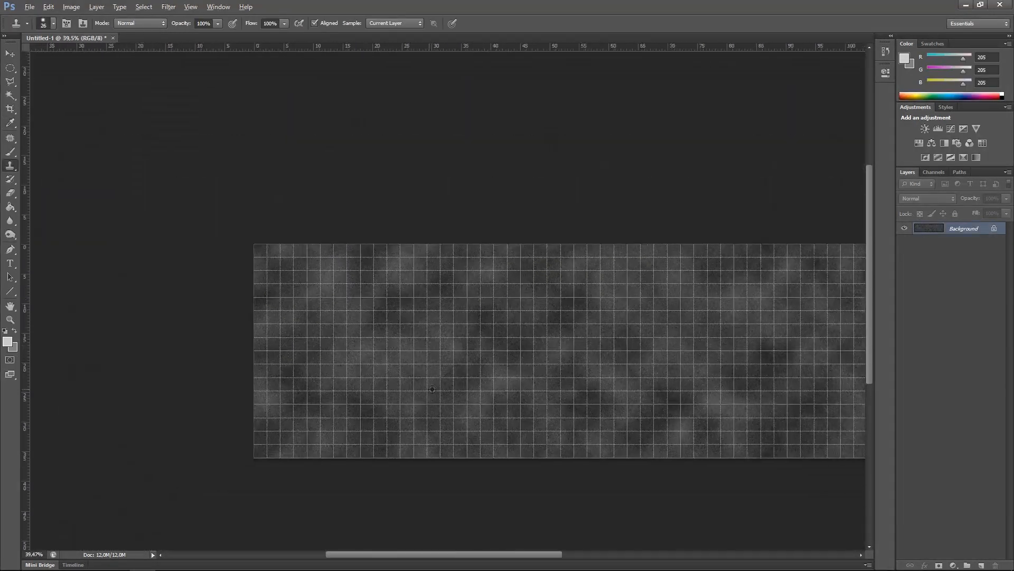
drag(677, 367, 438, 338)
alt+scroll(438, 338, down, 1)
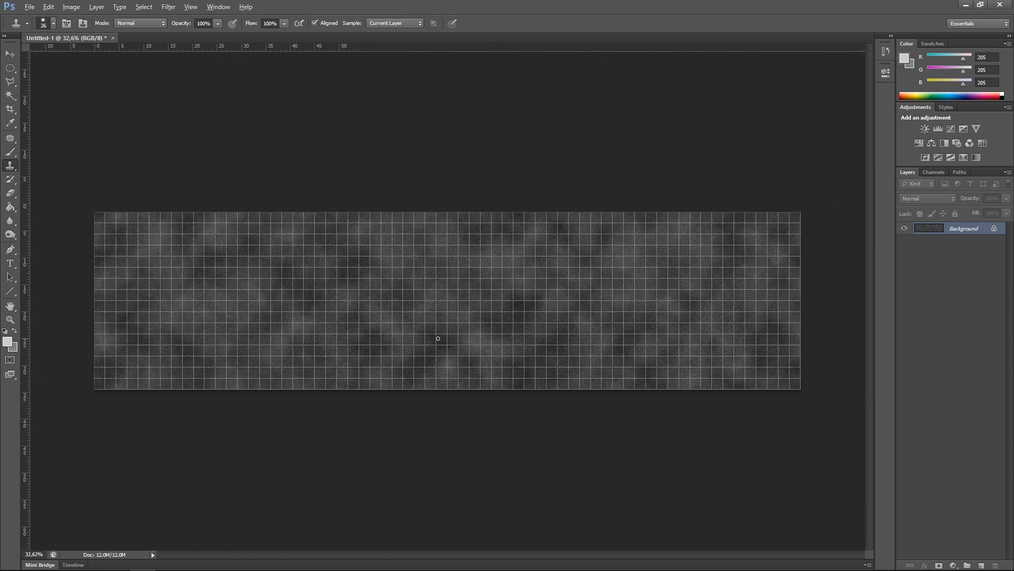
click(14, 71)
click(42, 68)
drag(115, 216, 810, 224)
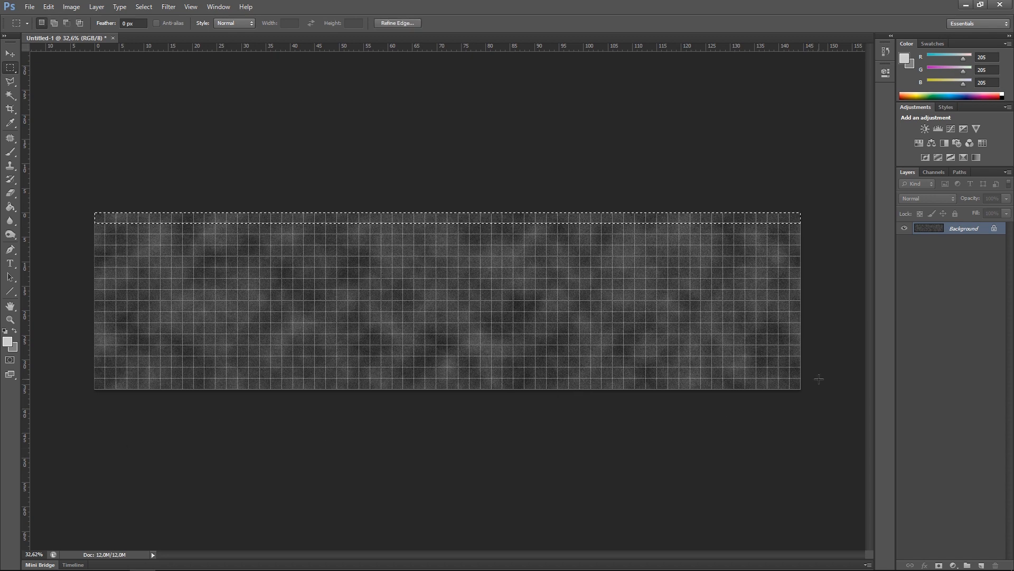
shift+drag(810, 378, 37, 441)
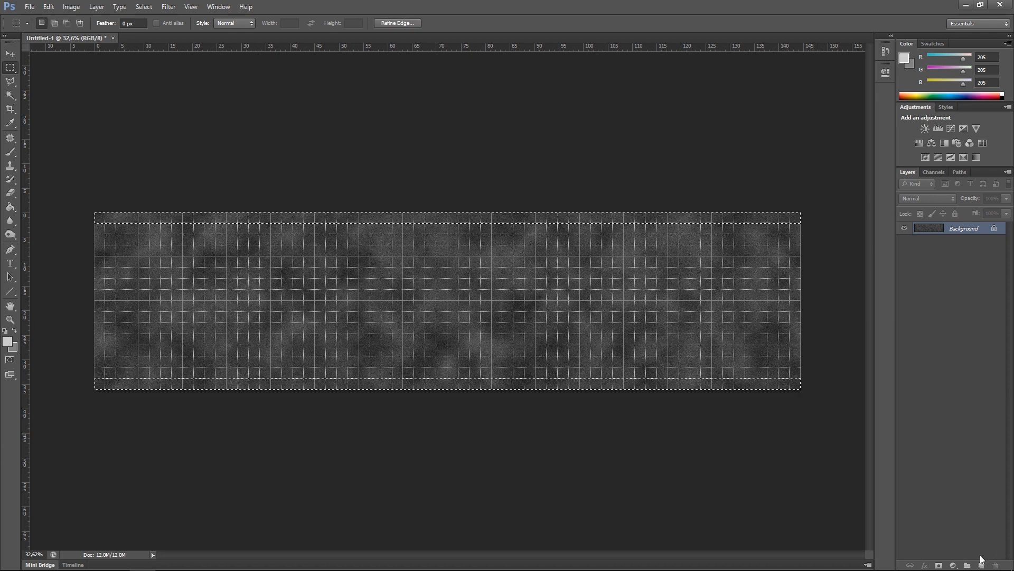
Set the background colour to white and fill both selected edge strips with the light grey foreground colour on a new layer.
click(981, 566)
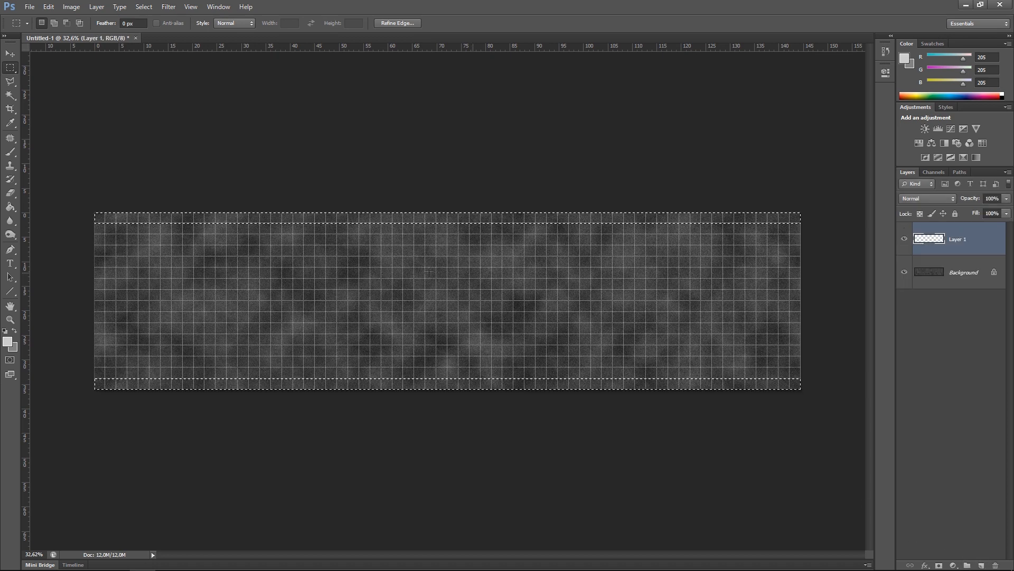
click(11, 207)
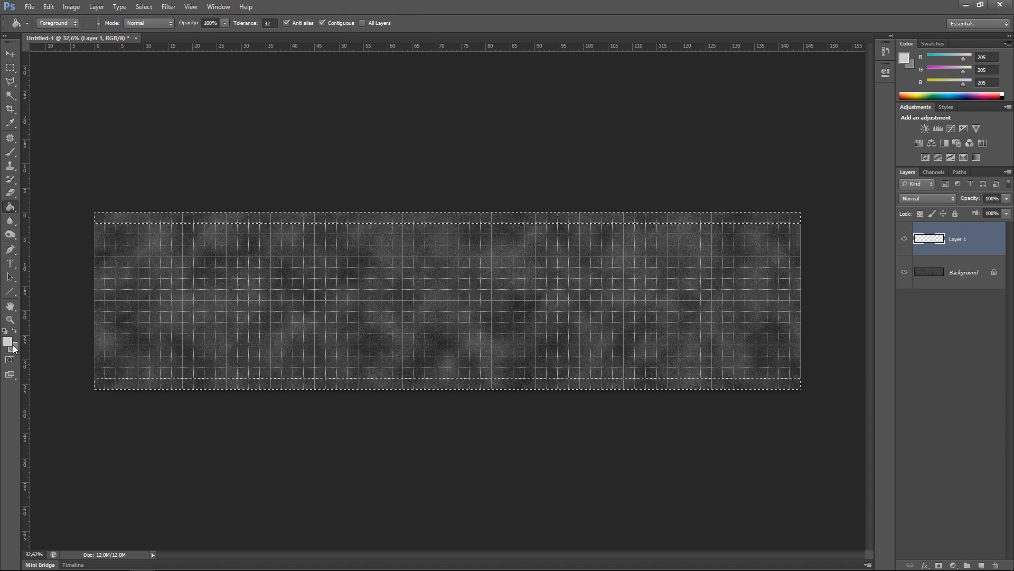
click(12, 344)
click(366, 151)
click(608, 145)
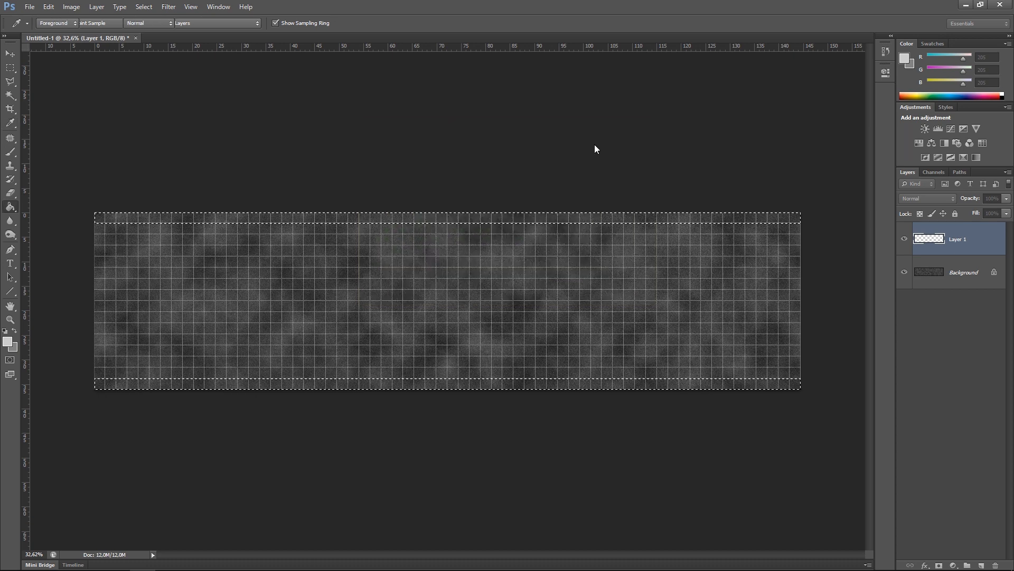
click(260, 217)
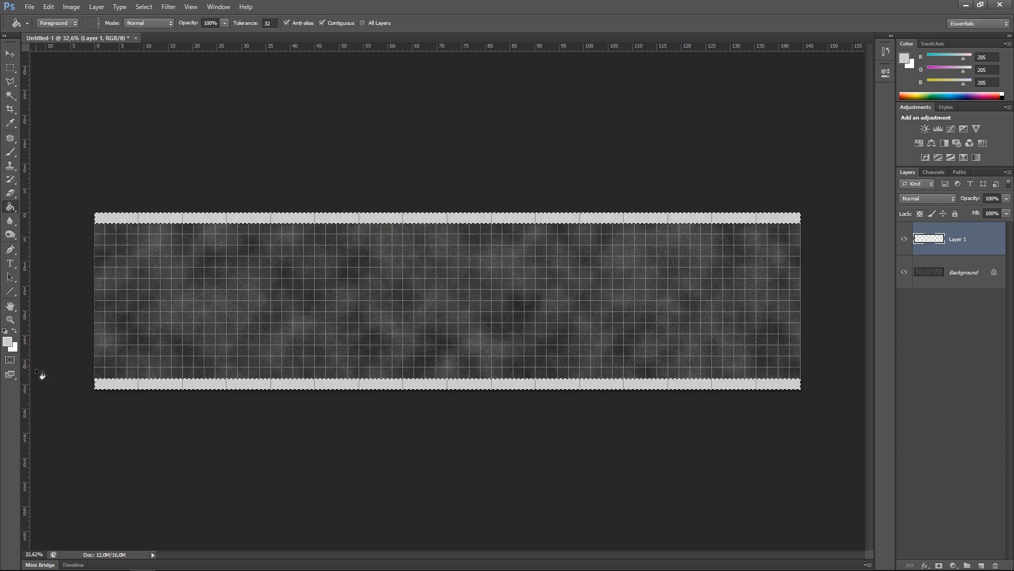
Set the foreground colour to white (ffffff), refill both edge strips with it and clear the selection.
click(8, 341)
click(367, 151)
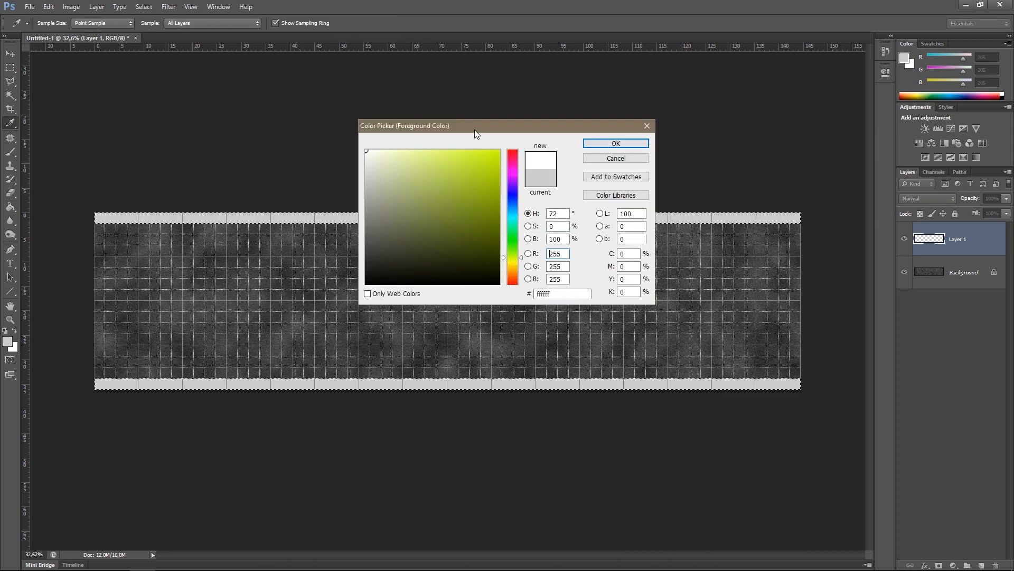
click(593, 144)
click(319, 218)
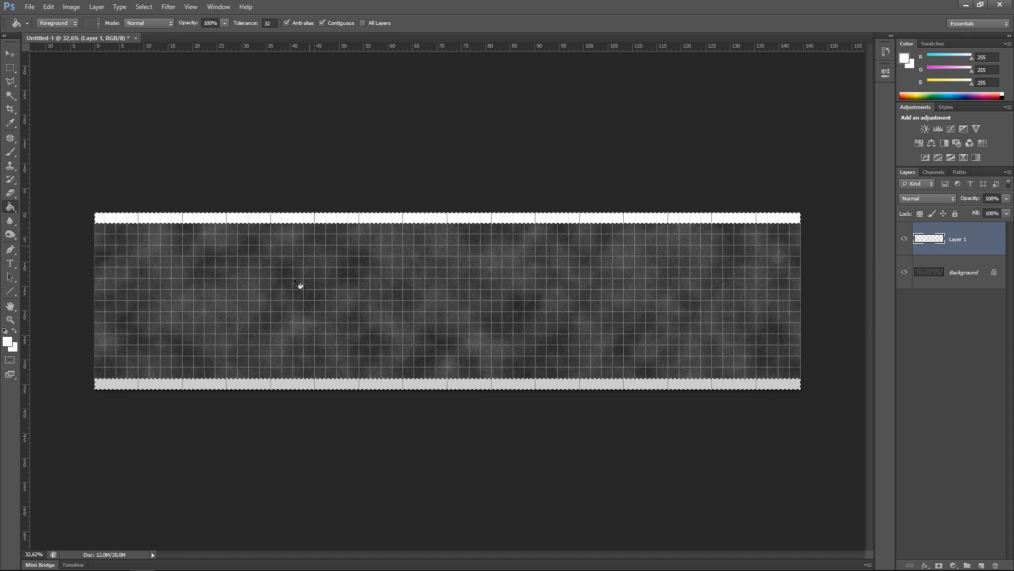
click(261, 384)
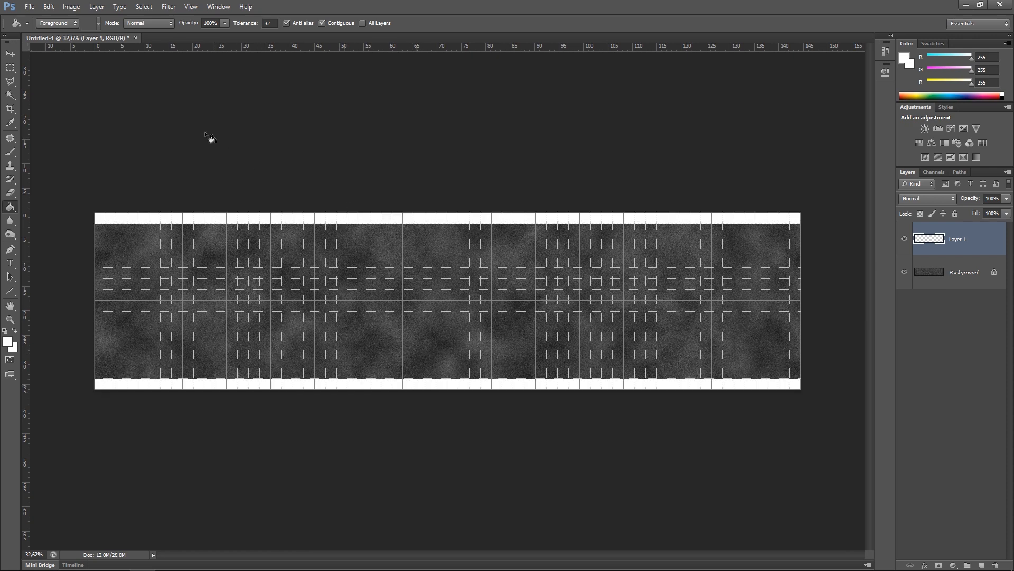
Hide the grid and trim a thin sliver off the outer edges of the top and bottom white strips.
click(169, 7)
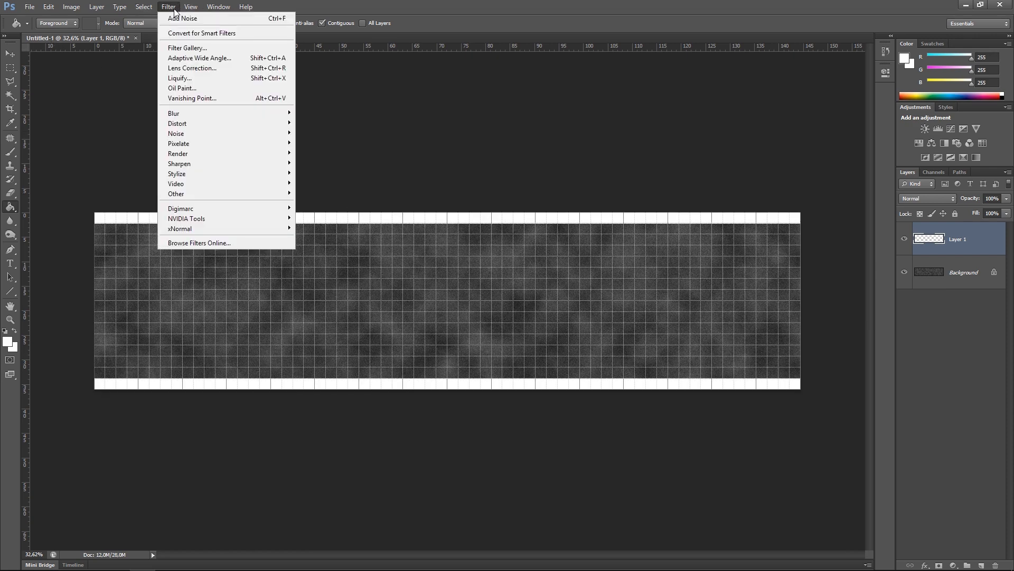
mouse_move(246, 6)
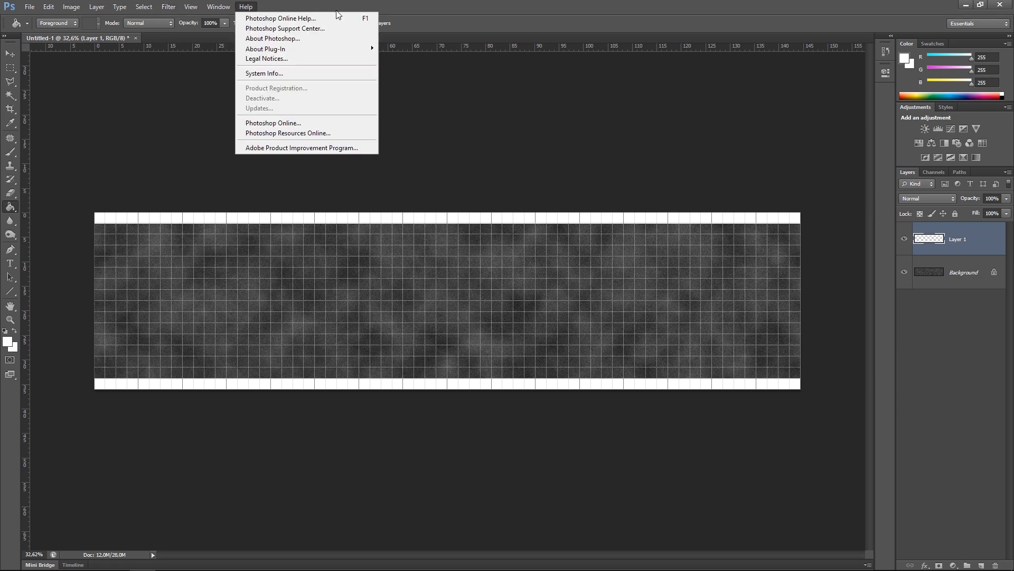
click(451, 22)
key(ctrl+apostrophe)
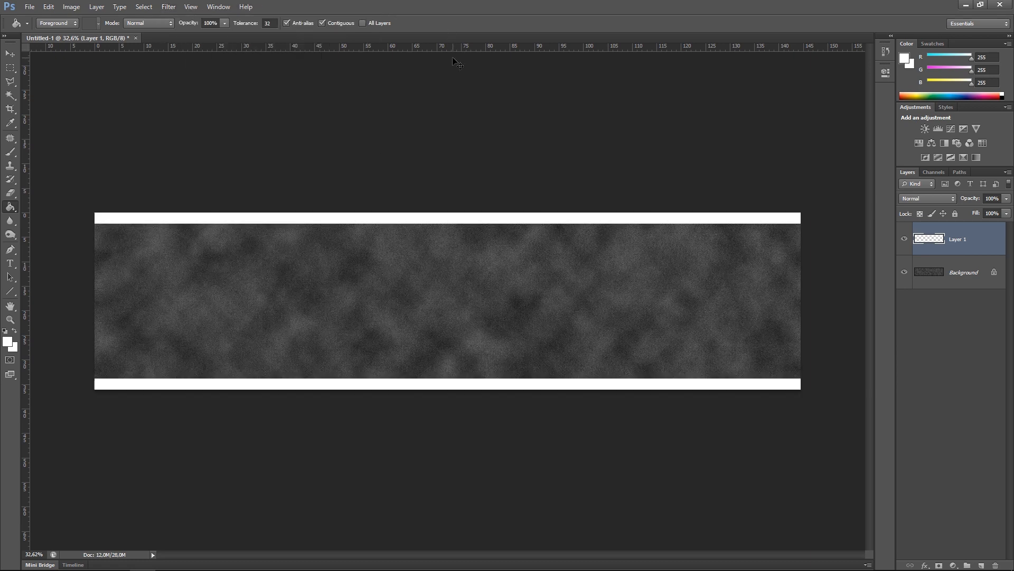
click(10, 67)
drag(85, 188, 866, 215)
key(Delete)
drag(772, 442, 53, 387)
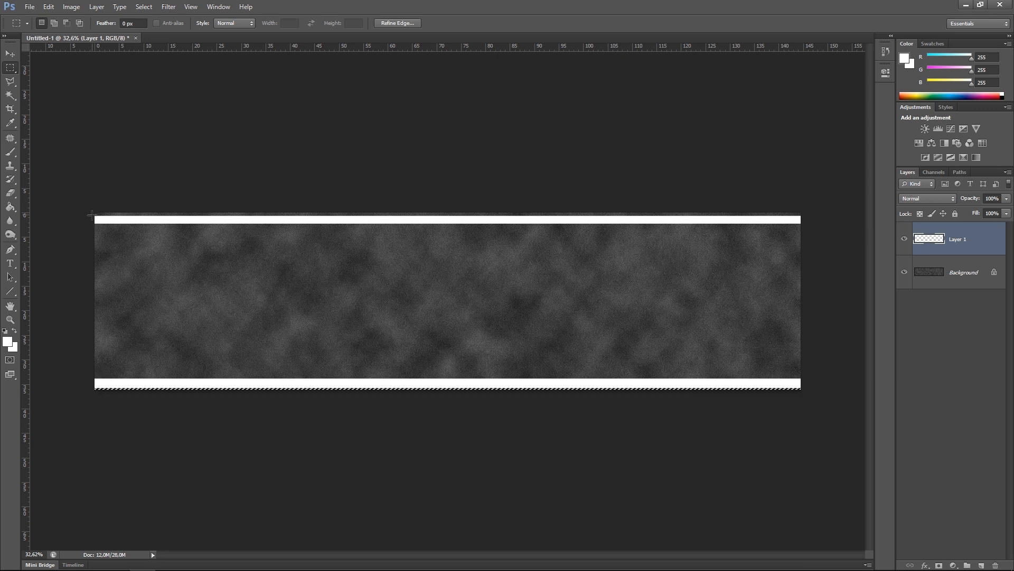
Delete the inner portions of both white strips to leave thin edge lines, and clear the selection.
drag(91, 221, 898, 286)
key(Delete)
drag(812, 337, 77, 381)
key(Delete)
drag(82, 261, 873, 217)
key(Delete)
key(ctrl+d)
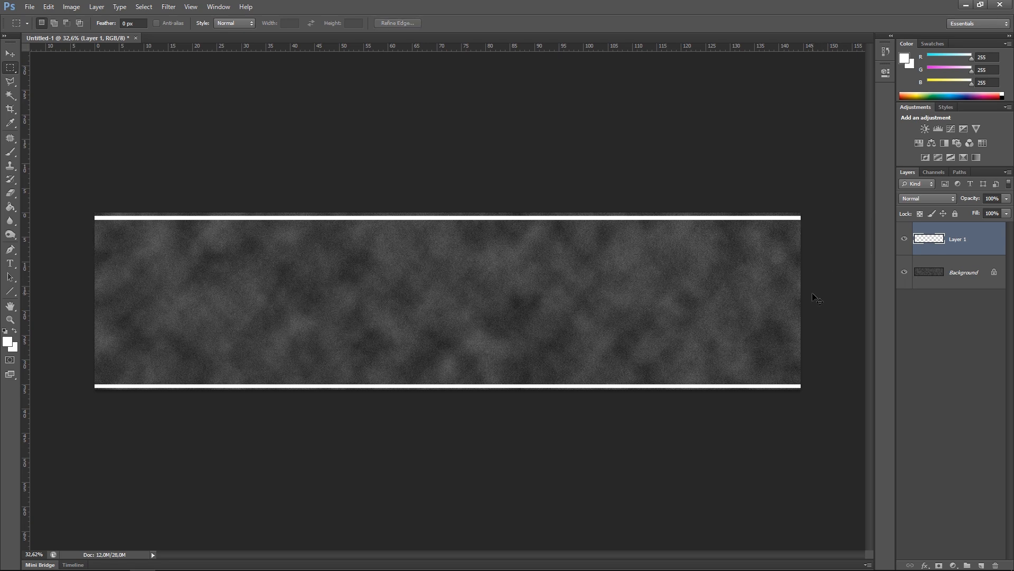
Save the road texture as D_tarmac_01.psd in the textures folder.
key(ctrl+s)
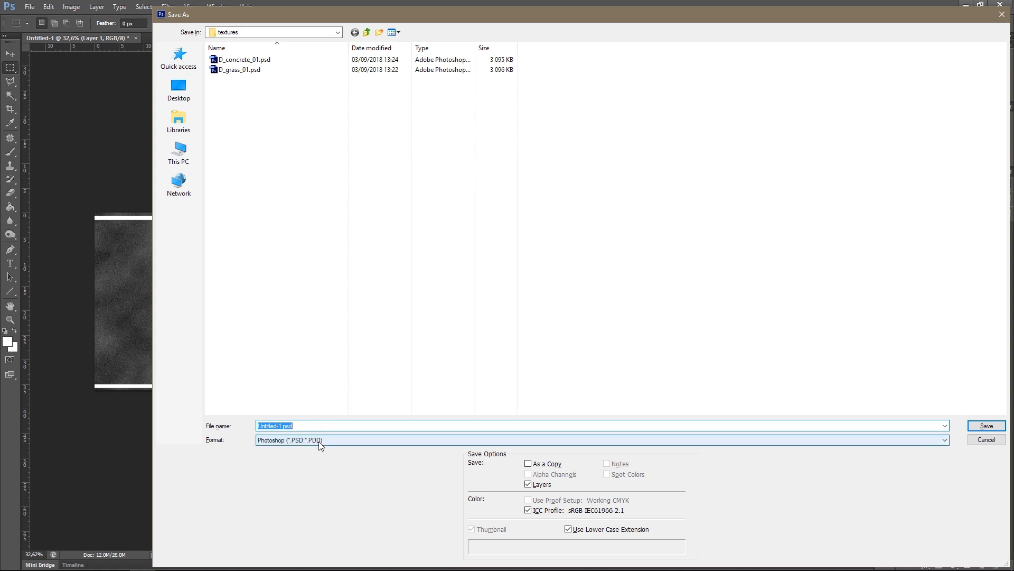
click(280, 425)
double_click(282, 426)
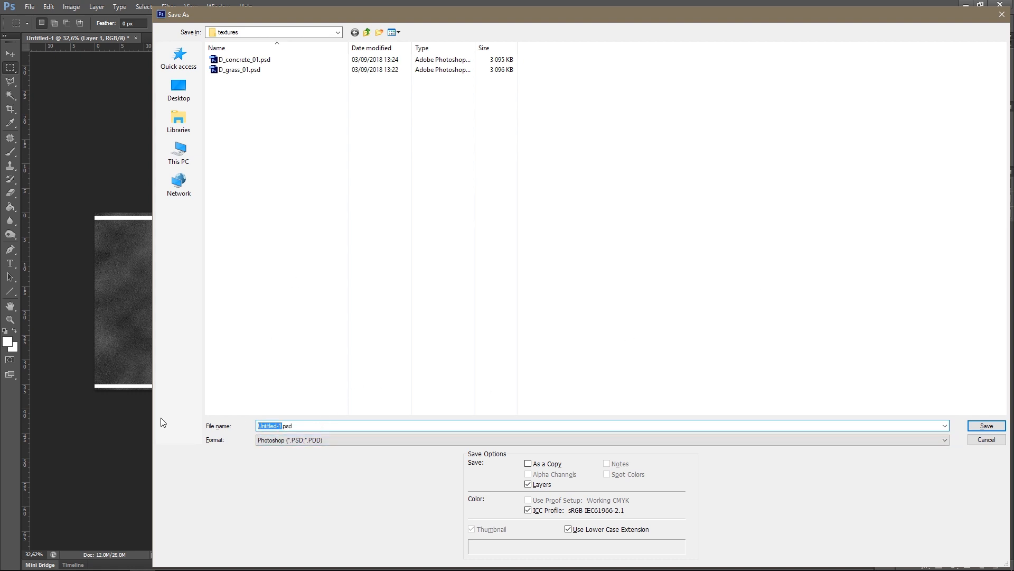
text(D_tarmac_01)
key(Return)
key(Return)
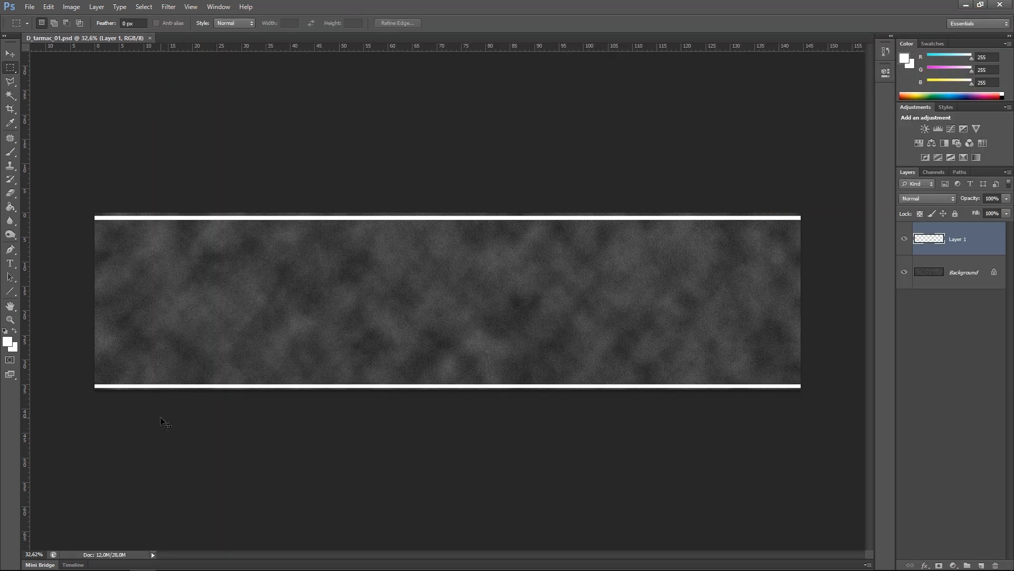
Save a D3D/DDS copy of the D_tarmac_01 texture in the textures folder.
key(ctrl+shift+s)
click(343, 440)
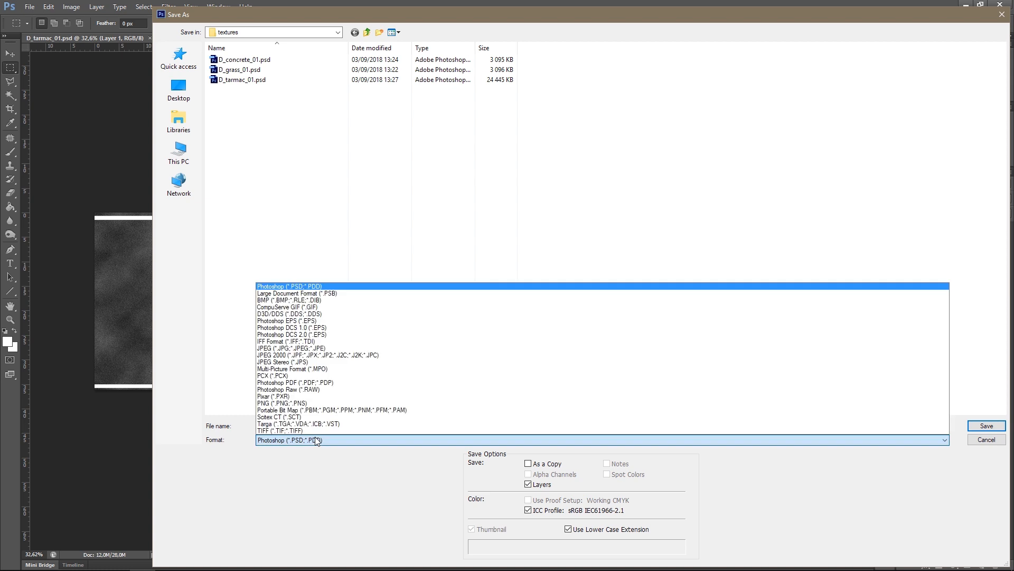
click(295, 314)
click(987, 424)
click(555, 149)
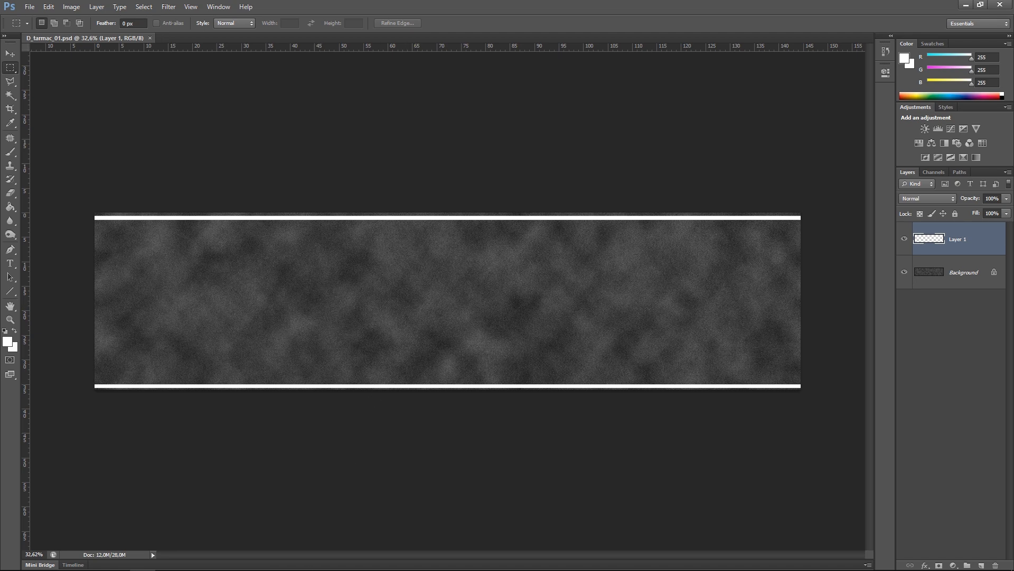
Switch to 3ds Max and examine the track's road and red kerb up close.
key(alt+Tab)
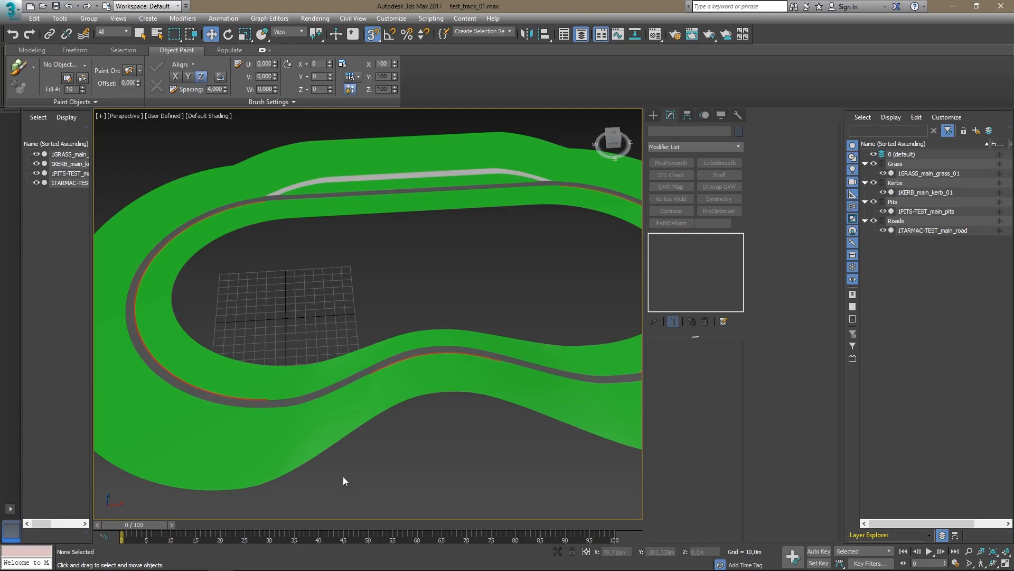
scroll(402, 365, up, 6)
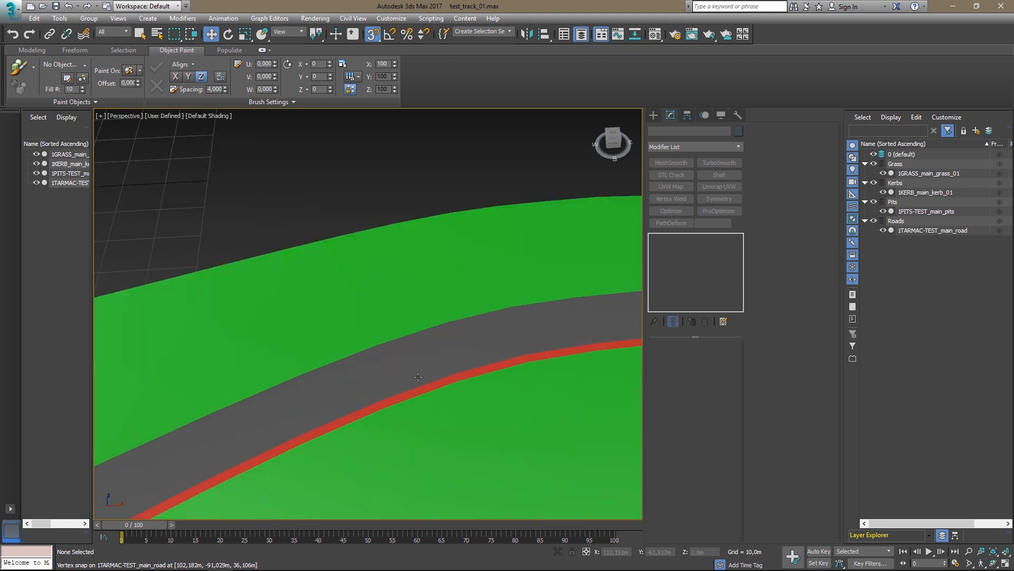
scroll(384, 410, down, 2)
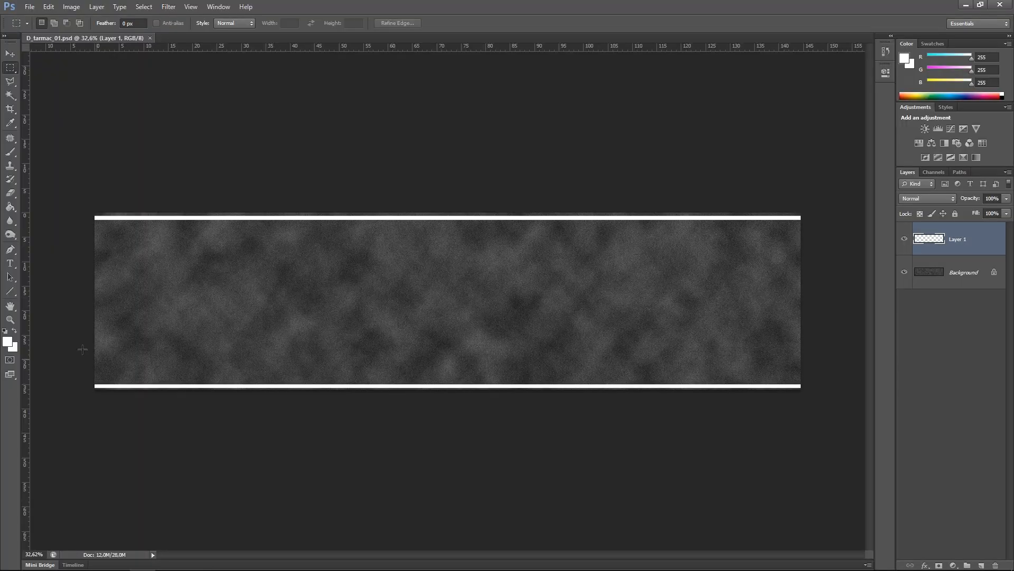
Back in Photoshop, close the tarmac document and create a new one 1024 pixels wide and 256 pixels high.
click(29, 6)
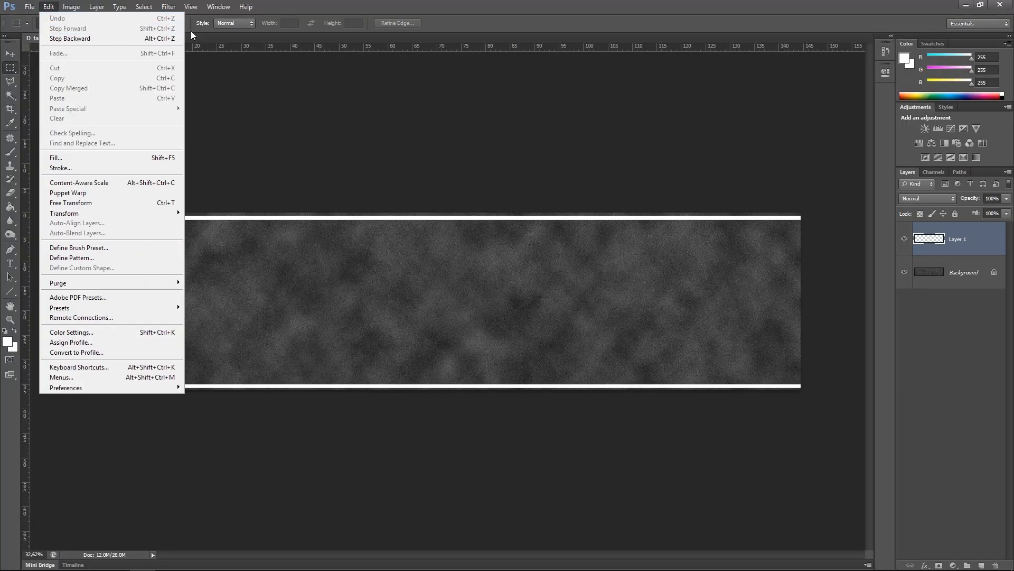
click(192, 31)
click(150, 38)
click(30, 7)
click(33, 16)
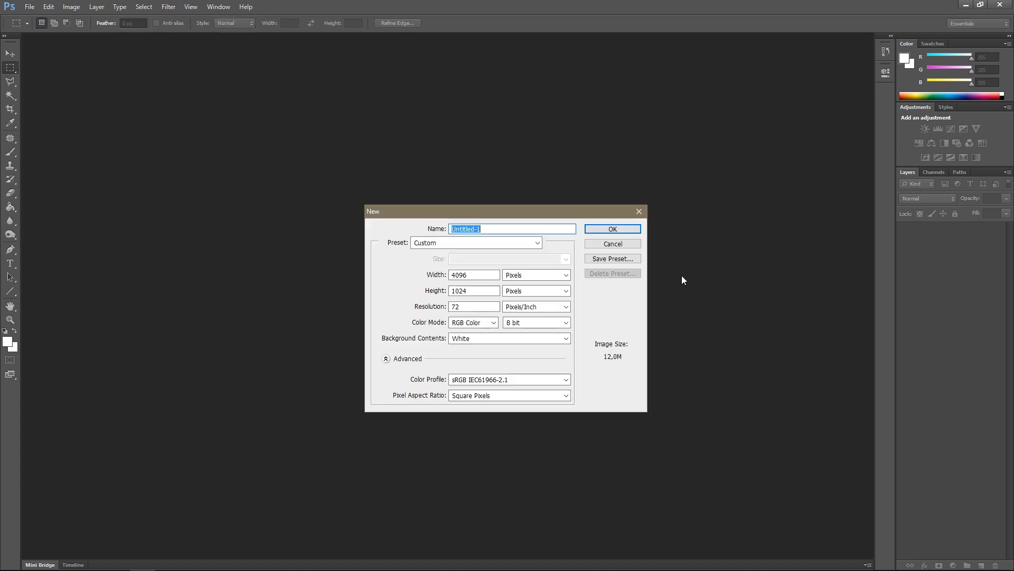
click(474, 288)
text(256)
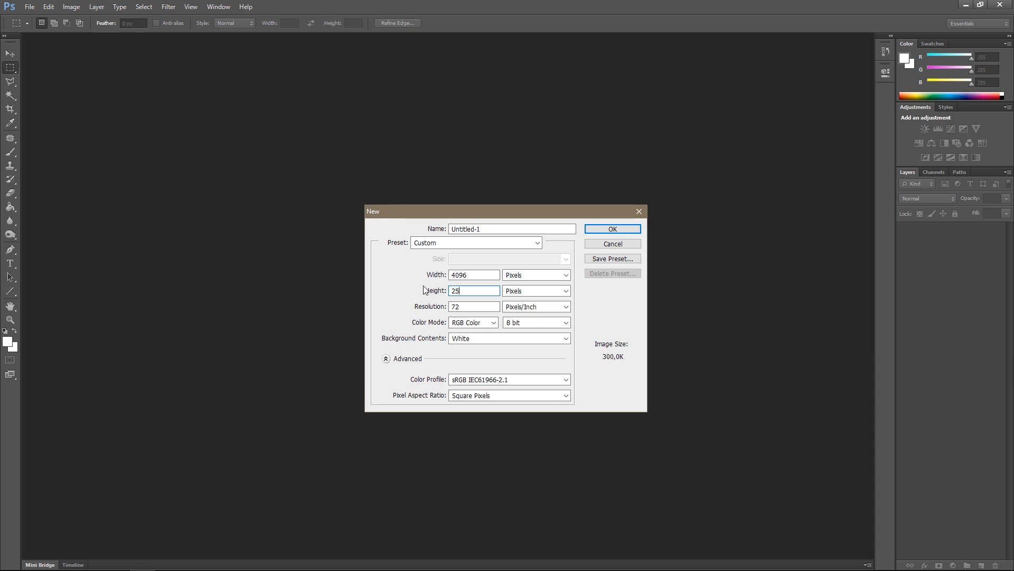
click(478, 275)
text(1024)
key(Return)
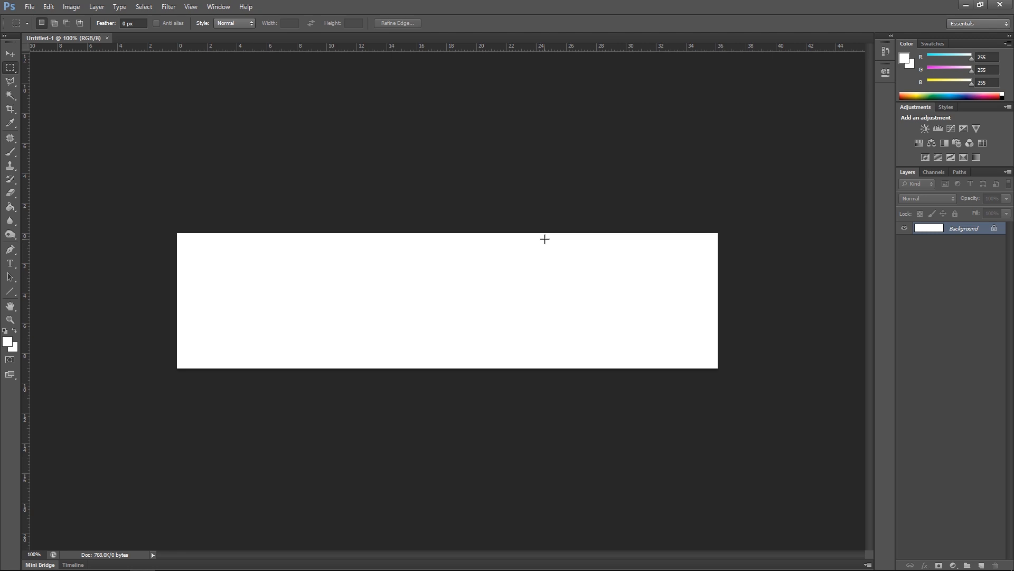
Show the grid, add a new layer, and select the first and third full-height quarters of the canvas.
key(ctrl+apostrophe)
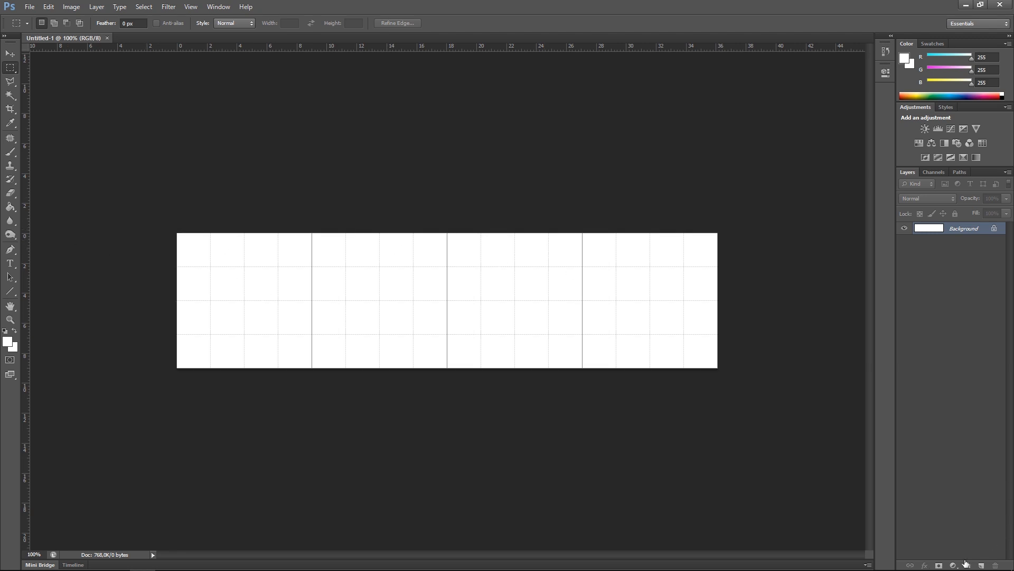
click(984, 564)
drag(178, 234, 312, 408)
mouse_move(448, 233)
shift+mouse_down()
mouse_move(594, 419)
mouse_move(581, 426)
shift+mouse_up()
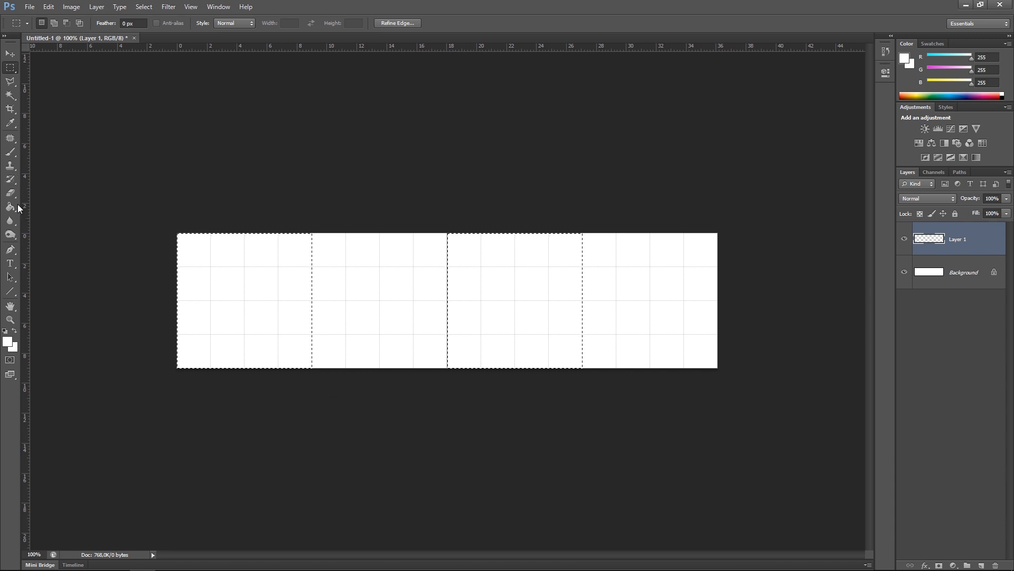
Fill both selected blocks with pure red (ff0000), clear the selection and add another new layer above.
click(11, 206)
click(8, 343)
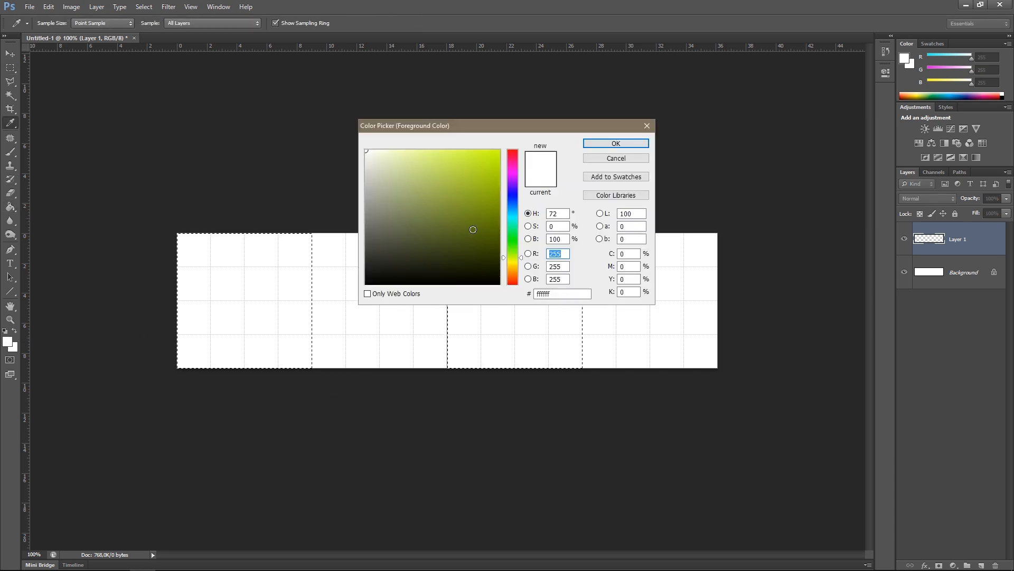
drag(514, 268, 511, 284)
click(500, 150)
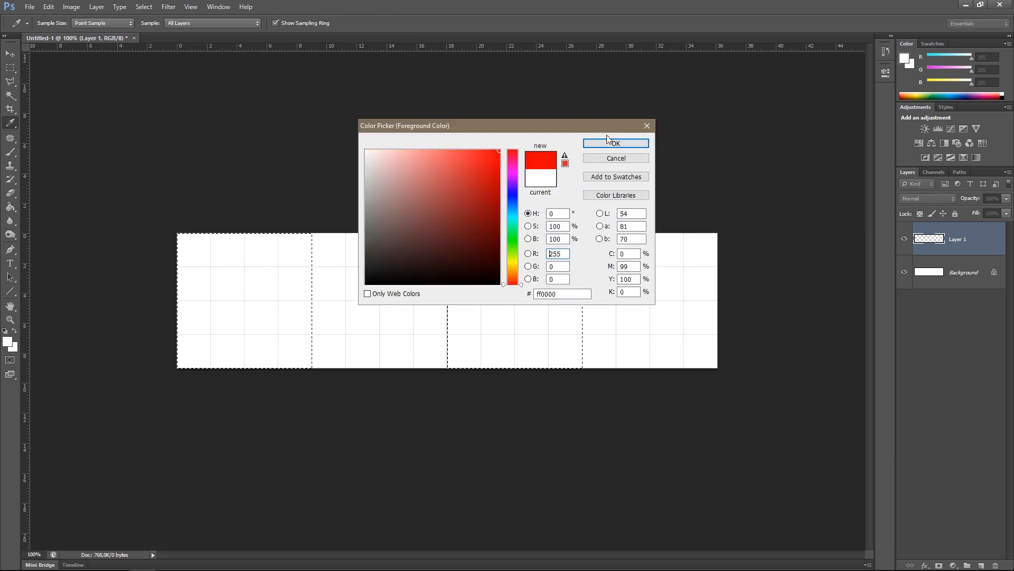
click(616, 144)
click(294, 270)
key(ctrl+d)
click(981, 565)
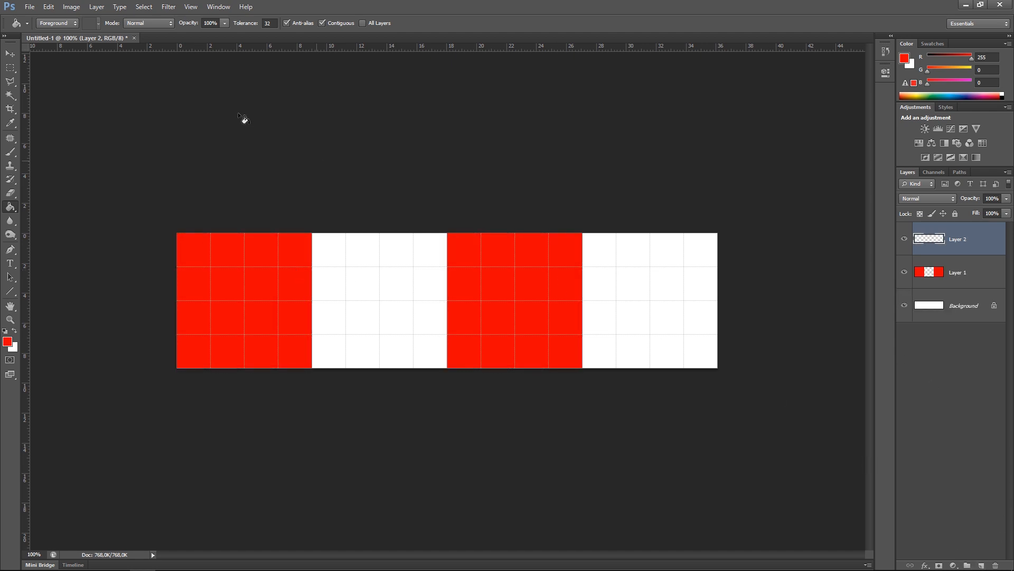
Set the foreground colour to near-black, RGB 25, 25, 25.
click(171, 11)
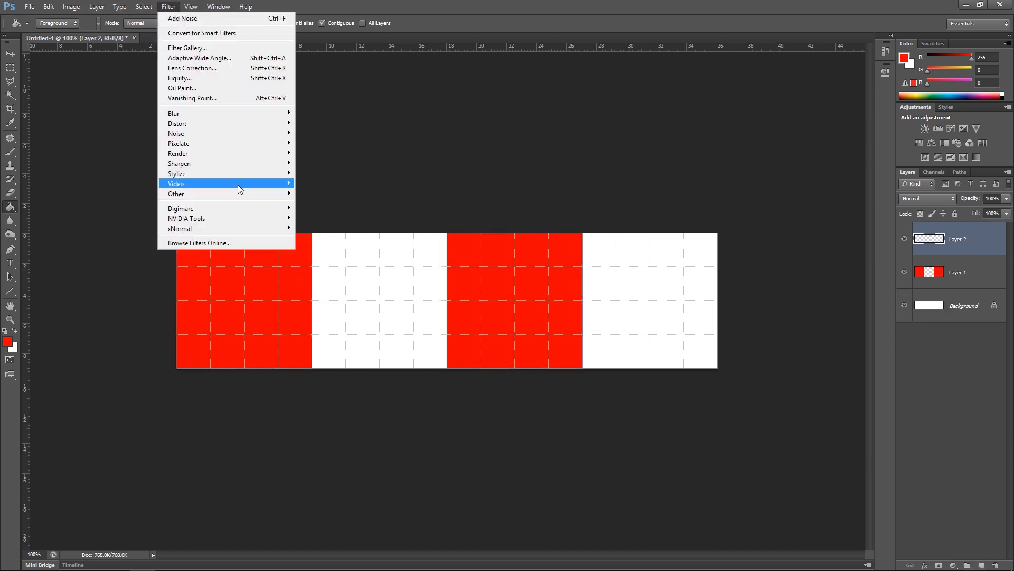
click(51, 360)
click(8, 343)
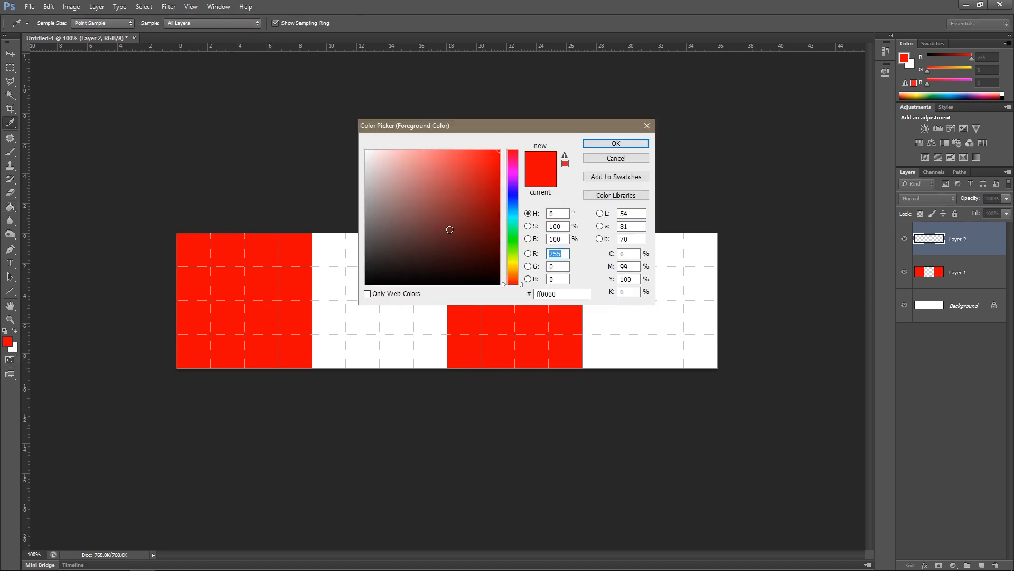
click(366, 271)
click(608, 144)
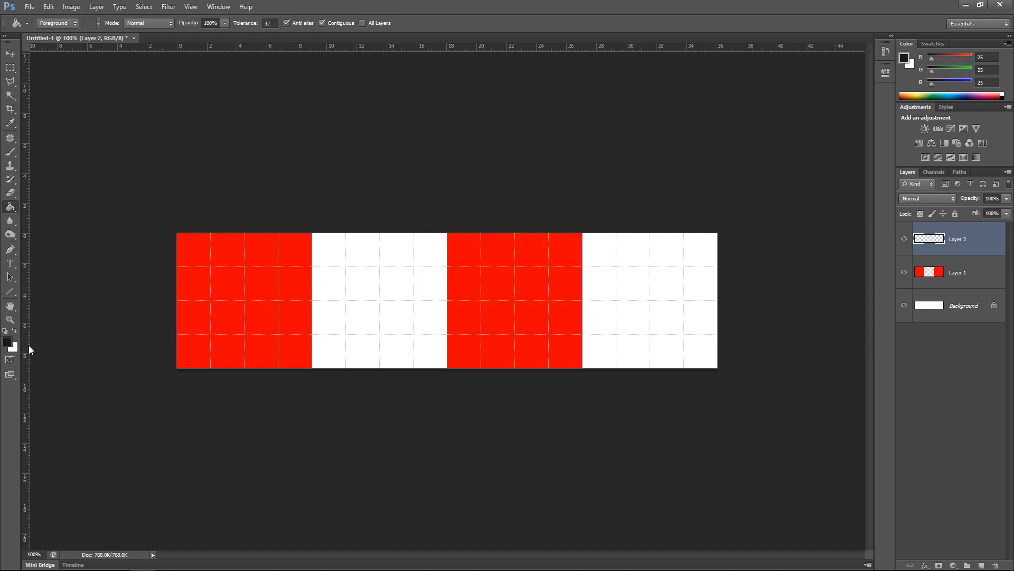
Set the foreground colour to dark grey, RGB 87, and the background colour to lighter grey, RGB 159.
click(9, 343)
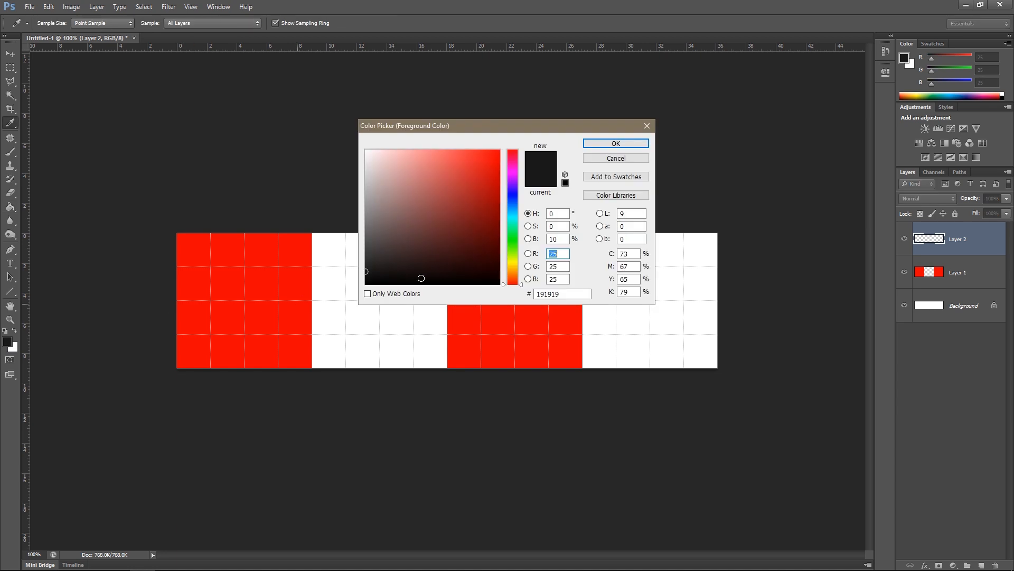
drag(344, 244, 349, 239)
key(Return)
key(g)
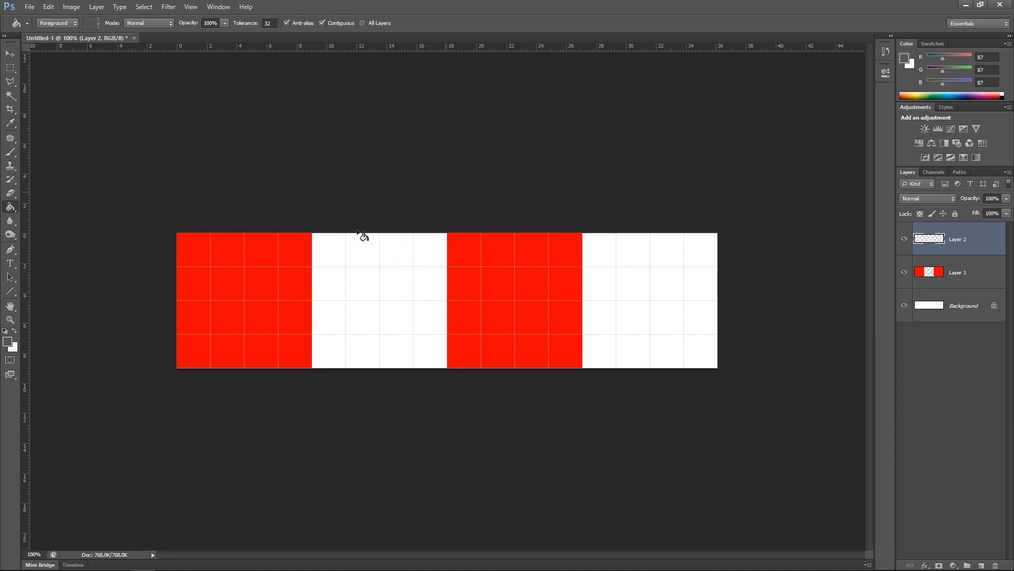
click(14, 347)
mouse_move(410, 255)
mouse_down()
mouse_move(353, 216)
mouse_move(356, 200)
mouse_up()
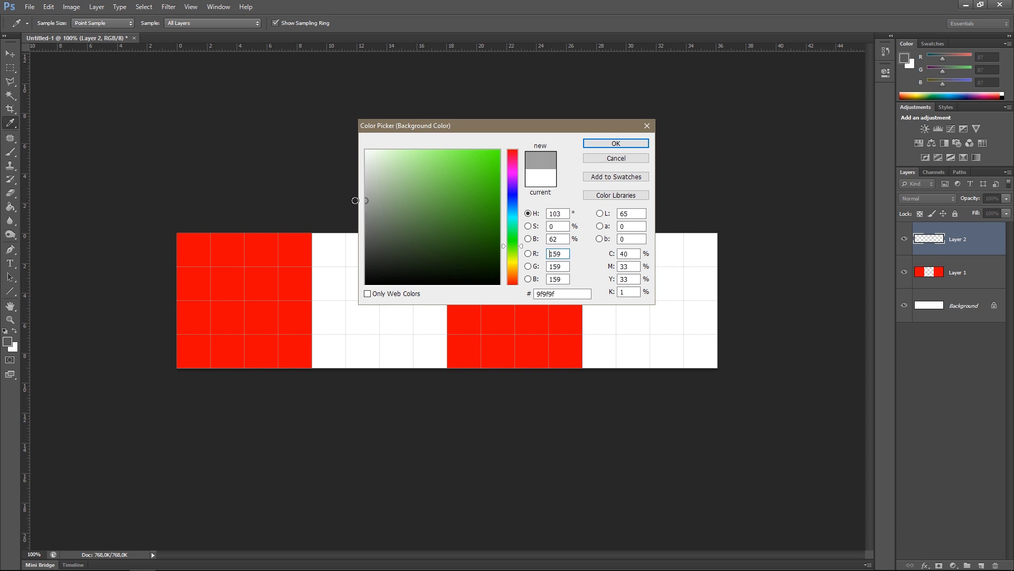
click(616, 143)
Render Clouds on the new top layer using the two greys.
click(168, 7)
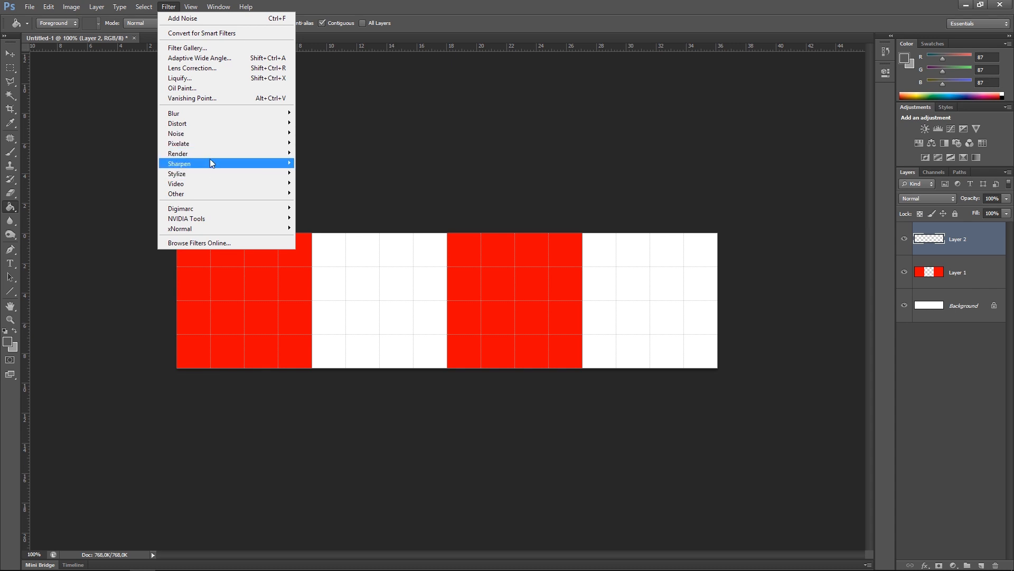
mouse_move(253, 154)
click(303, 153)
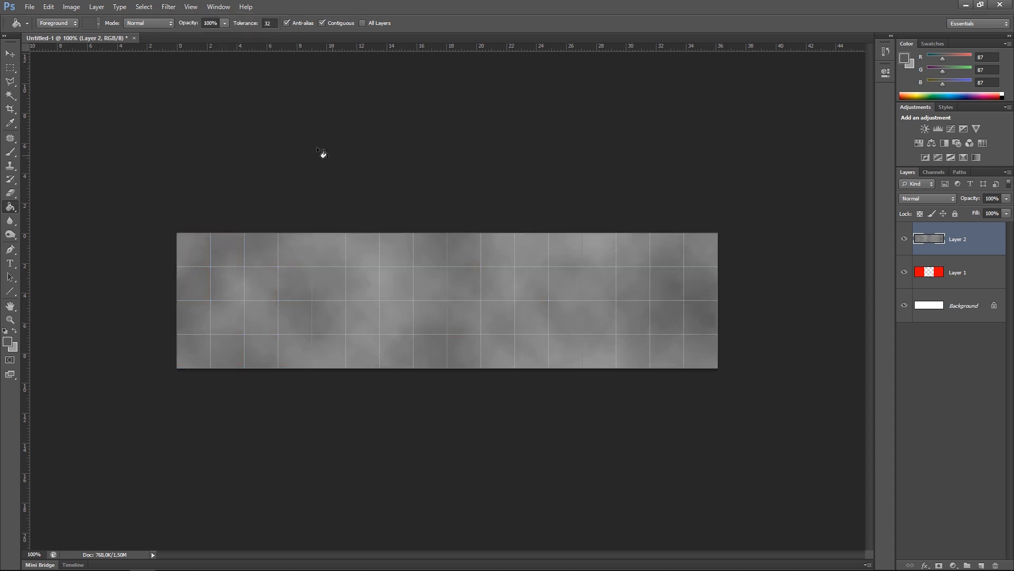
Add monochromatic Gaussian noise to the grey clouds layer.
click(176, 8)
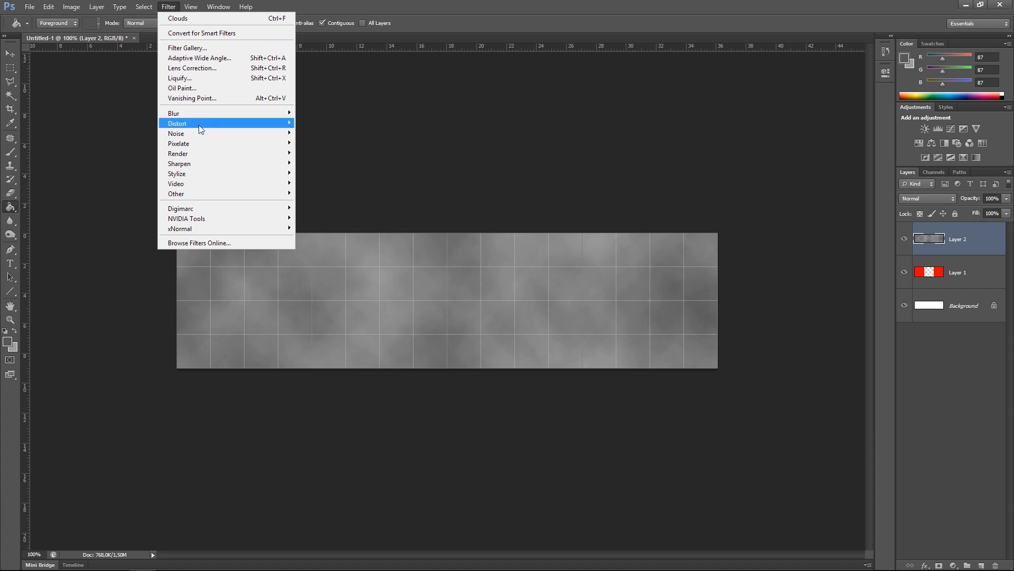
mouse_move(198, 134)
click(319, 134)
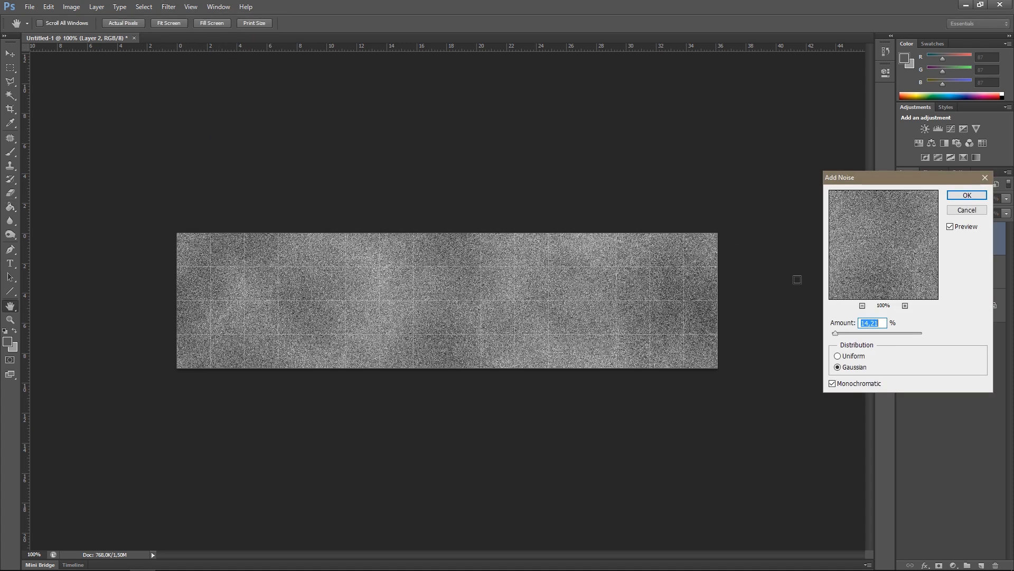
key(Return)
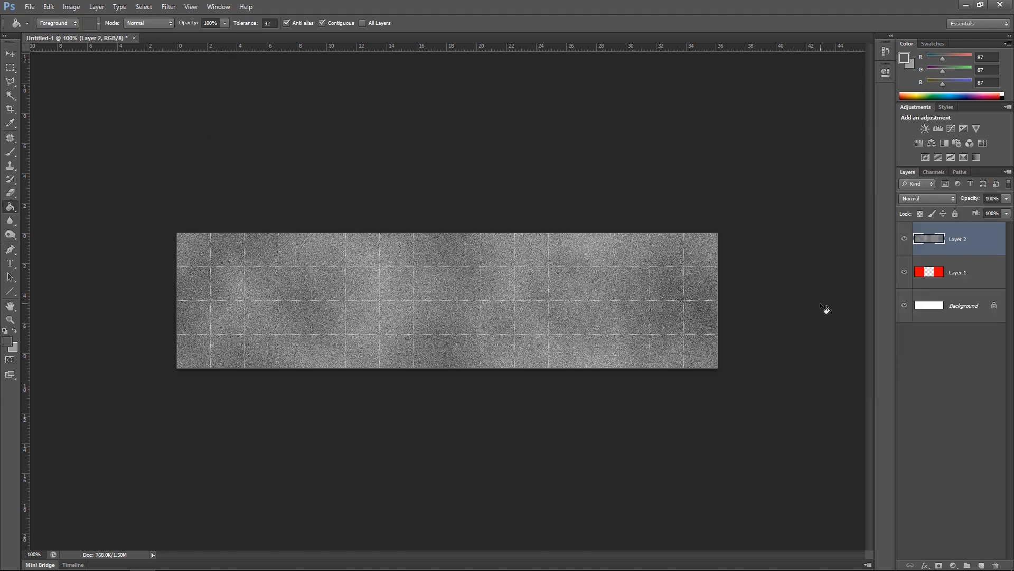
Try the Overlay blend mode on the noisy clouds layer.
click(921, 197)
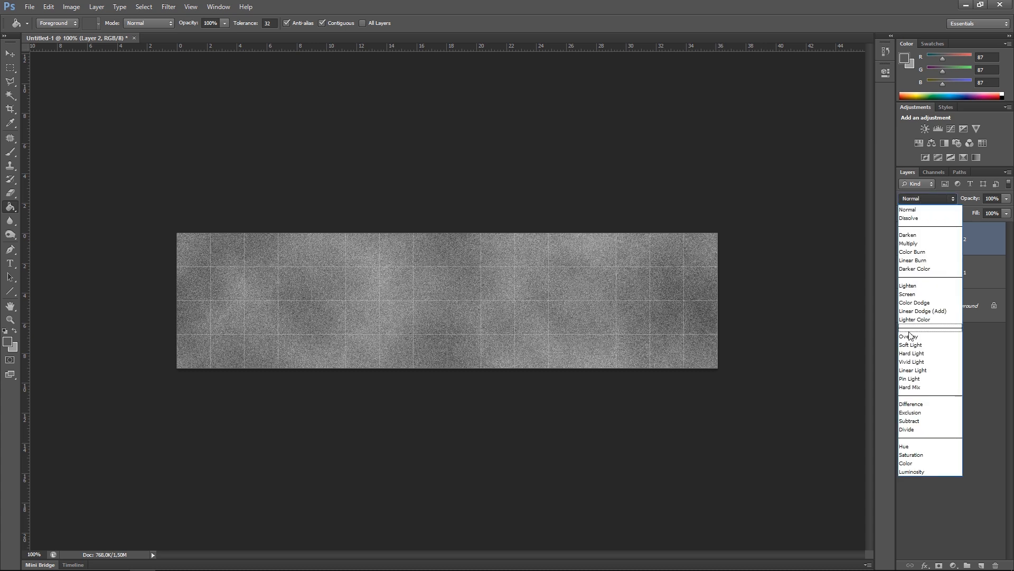
click(907, 334)
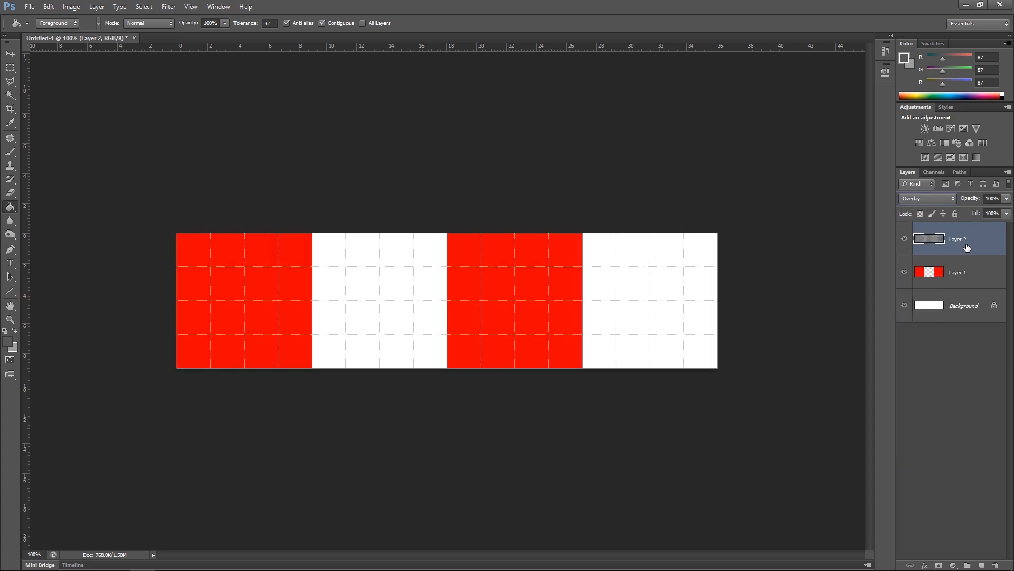
Convert the locked white background into a regular layer and move the noisy clouds layer beneath all other layers.
drag(961, 246, 951, 285)
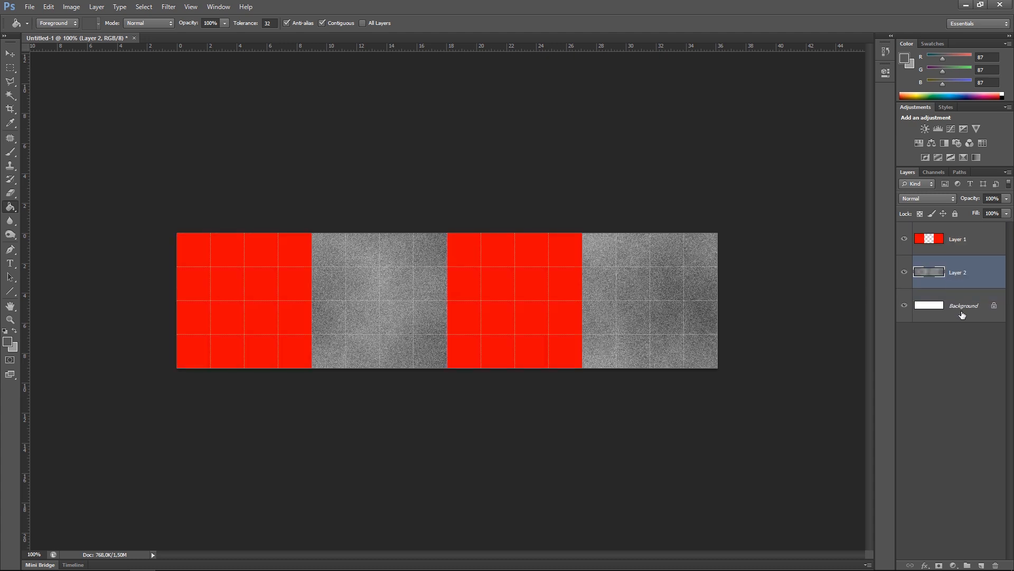
double_click(962, 314)
key(Return)
drag(960, 280, 957, 329)
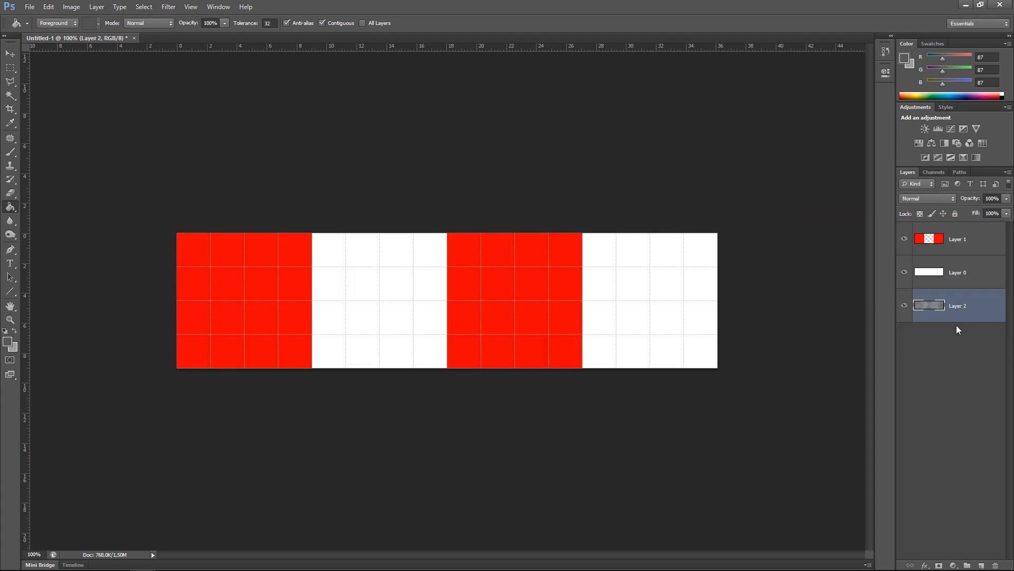
Merge the red blocks layer with the white layer into one striped layer.
click(945, 280)
click(961, 248)
key(ctrl+e)
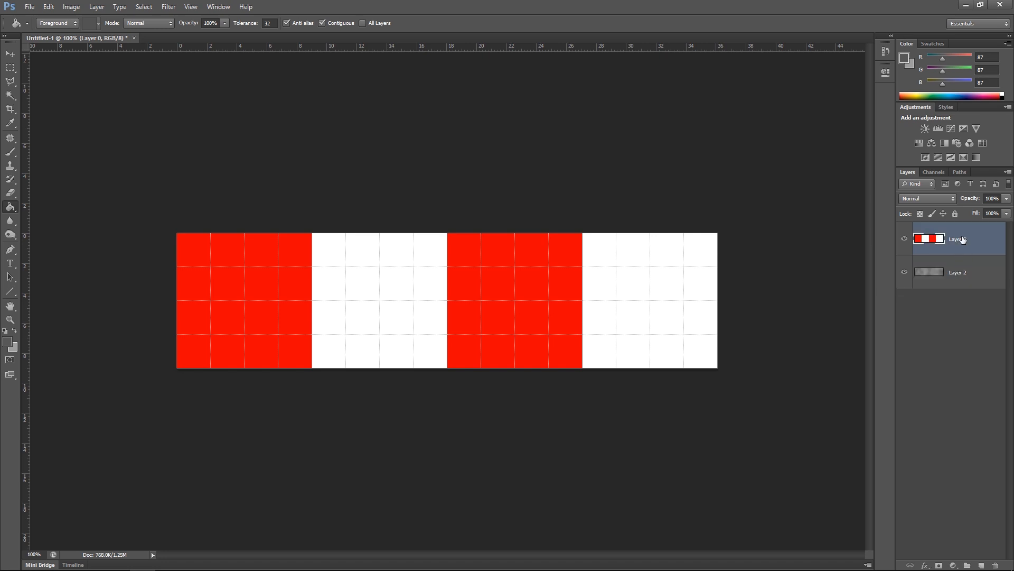
Set the merged red-white layer to the Overlay blend mode at 61% opacity.
click(943, 199)
click(945, 337)
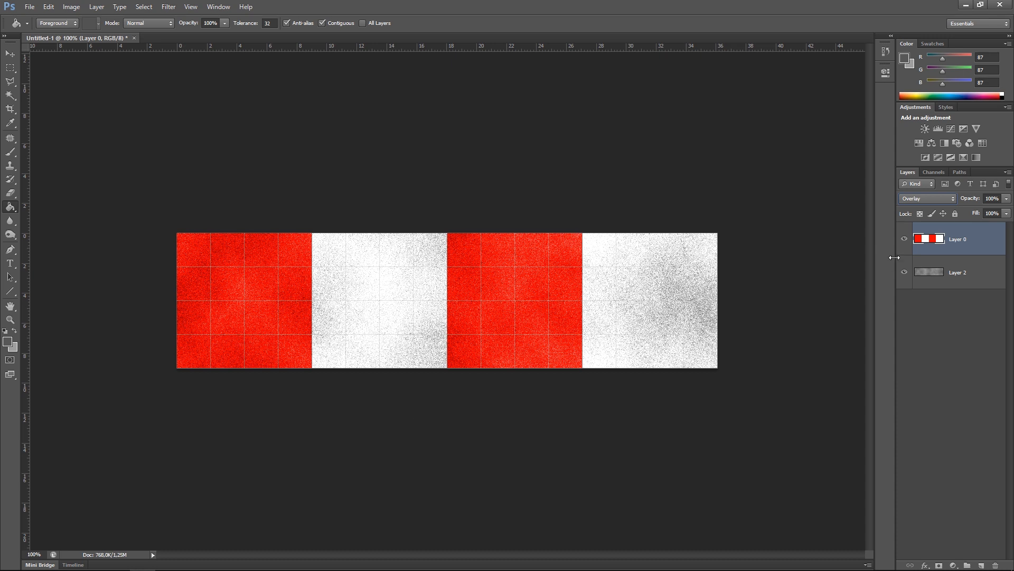
click(1007, 199)
drag(997, 214, 986, 213)
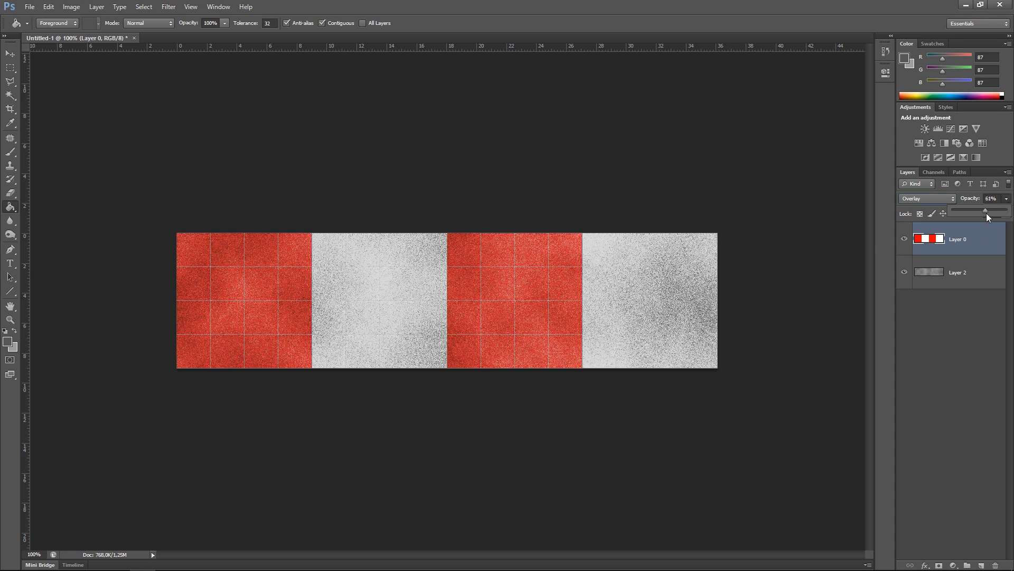
Adjust Levels on the noisy clouds layer with input levels 7, 0.81 and 238 and output levels 28 and 245.
click(957, 270)
key(ctrl+l)
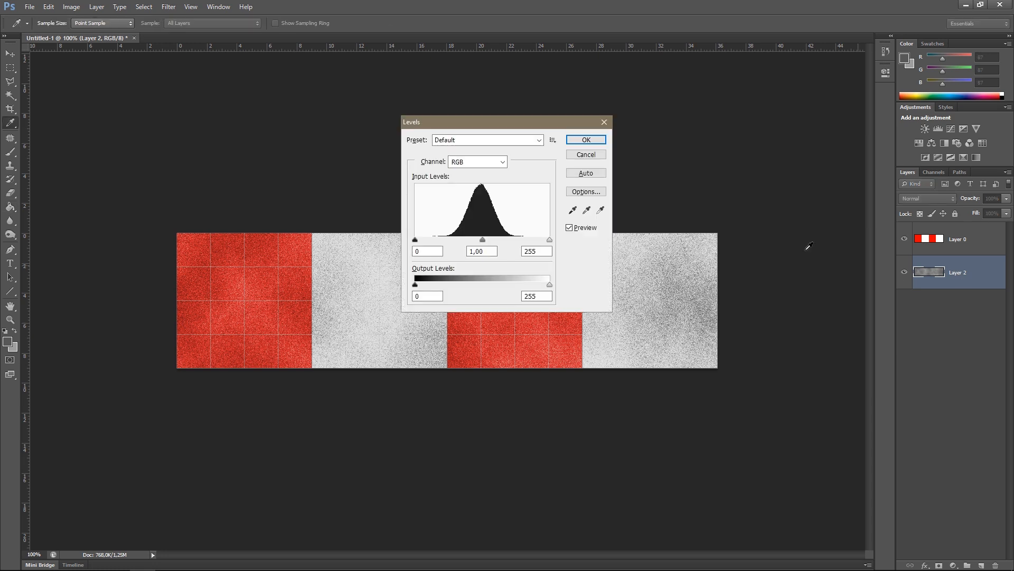
drag(550, 240, 488, 239)
drag(415, 239, 418, 240)
mouse_move(549, 284)
mouse_down()
mouse_move(527, 285)
mouse_move(544, 286)
mouse_up()
drag(416, 285, 422, 290)
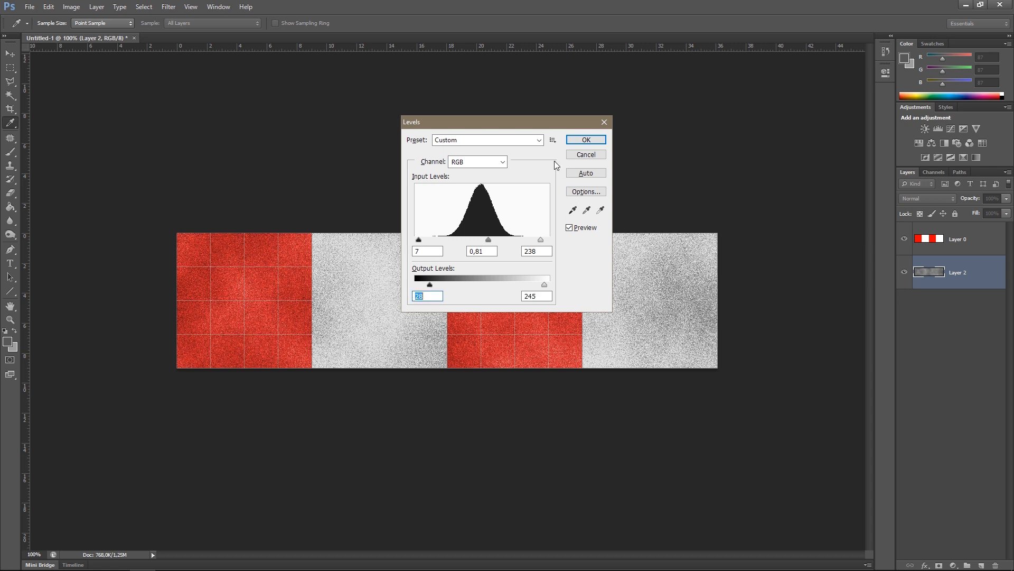
click(586, 140)
key(g)
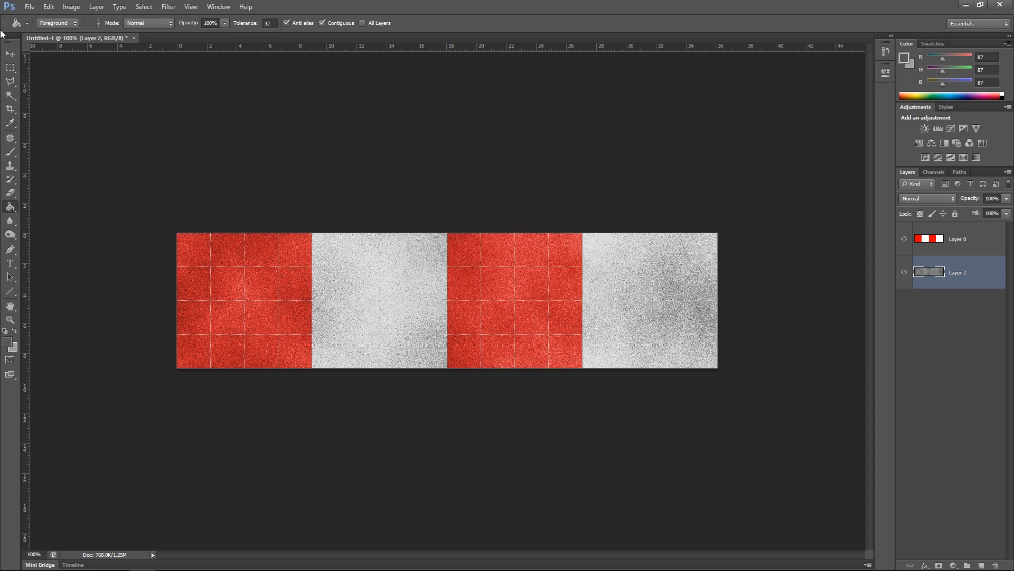
Save the kerb texture as D_kerbs_01 in Photoshop PSD format in the textures folder.
click(9, 51)
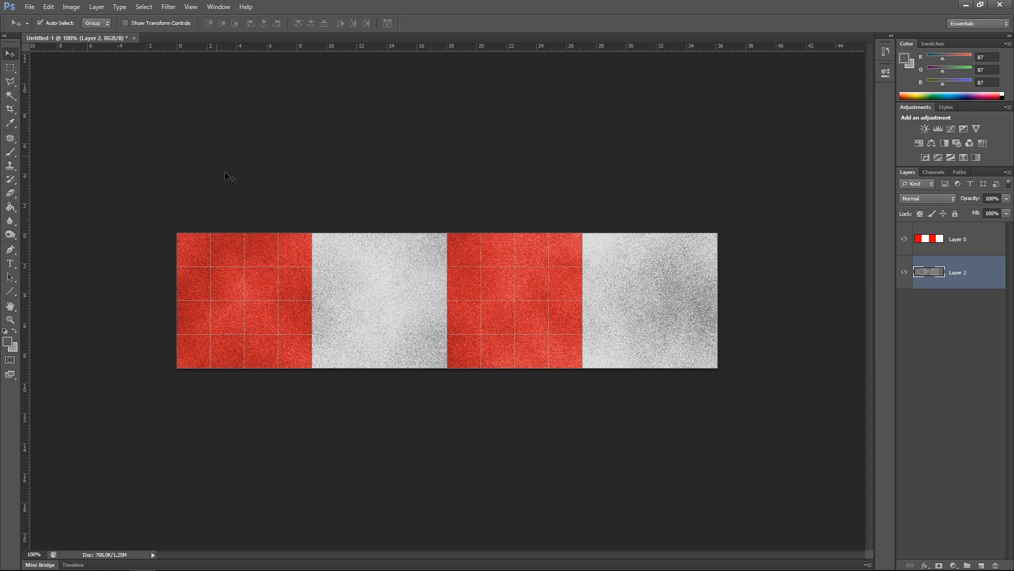
key(ctrl+s)
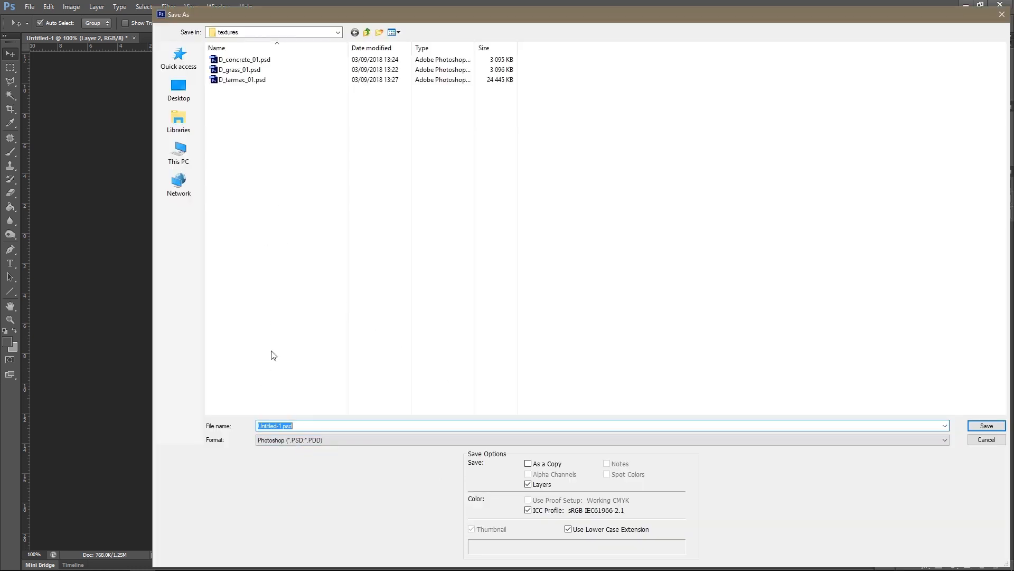
click(270, 426)
drag(284, 426, 251, 427)
text(D_kerbs_01)
key(Return)
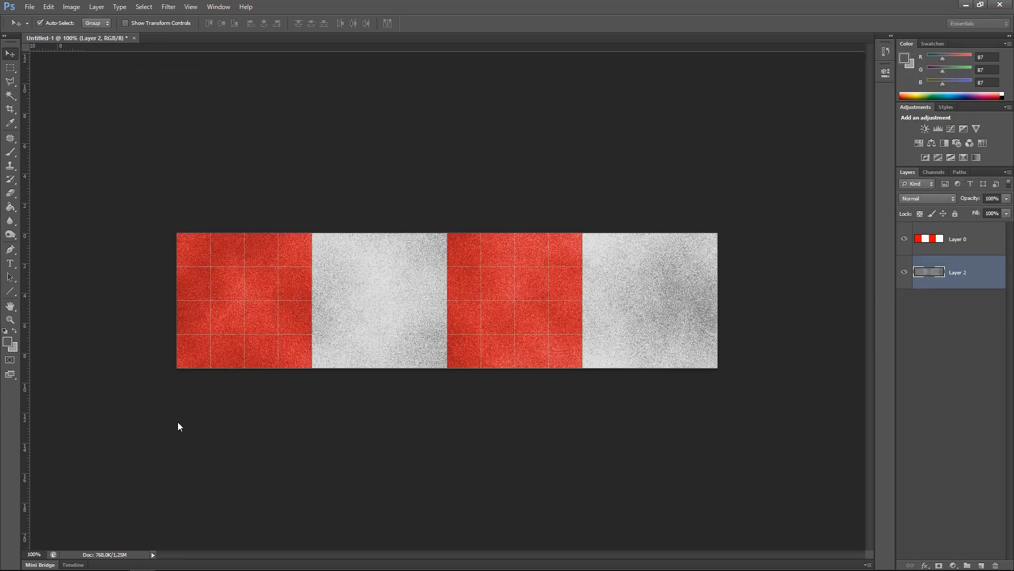
Save a DDS copy of D_kerbs_01 as a DXT5 2D texture with generated MIP maps, and close the document.
key(shift+ctrl+s)
click(284, 441)
click(308, 313)
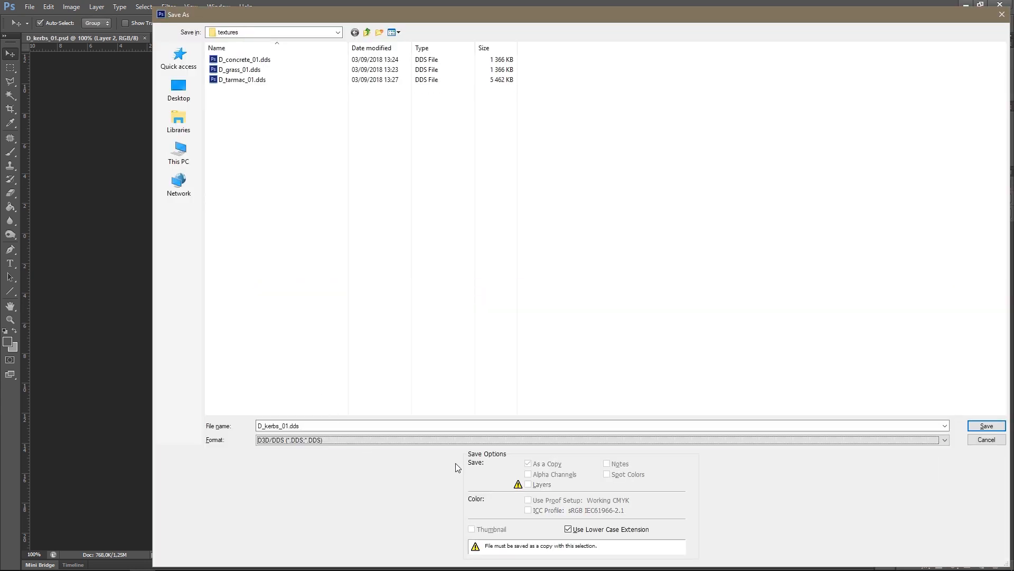
click(987, 429)
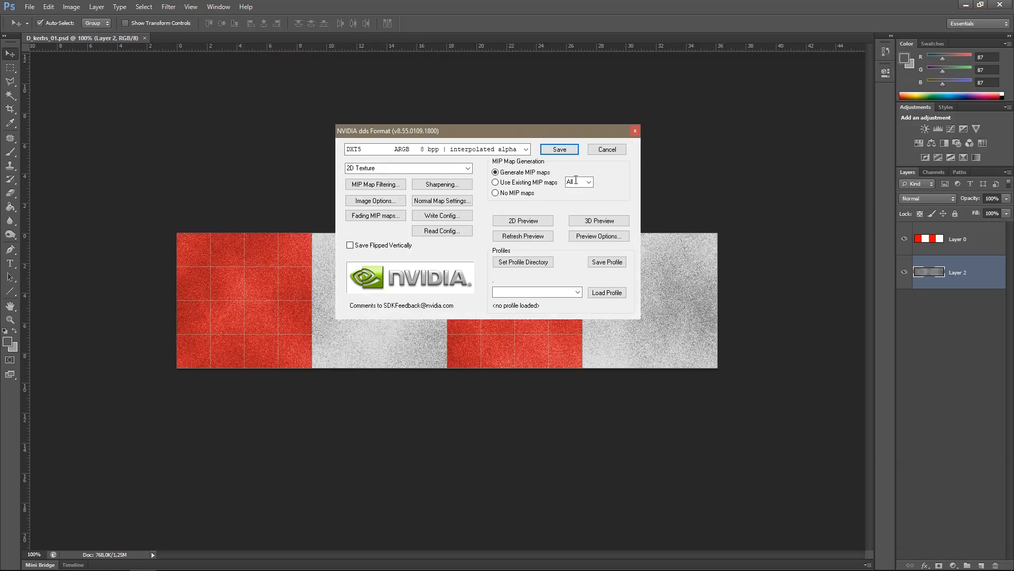
click(573, 149)
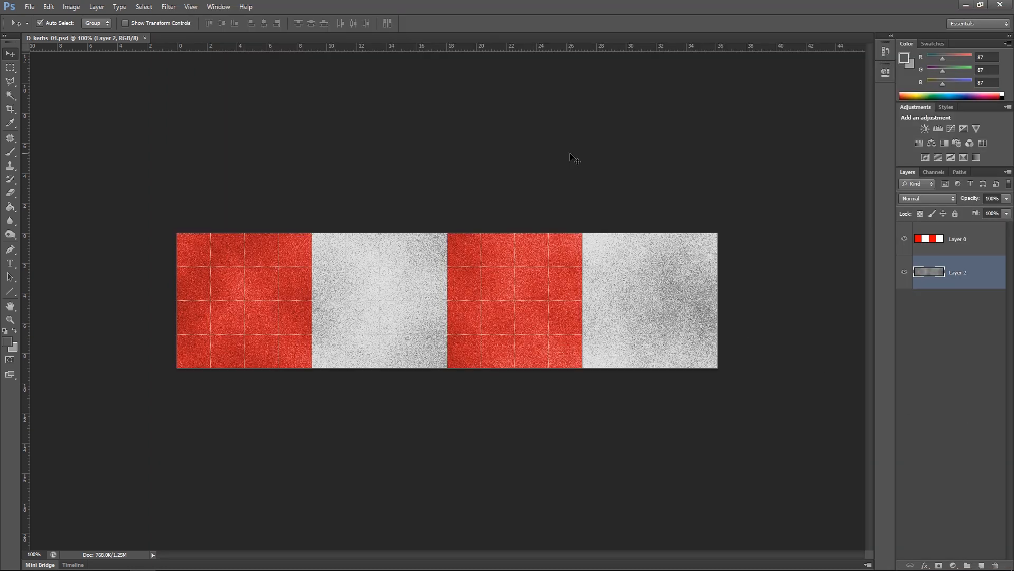
click(144, 38)
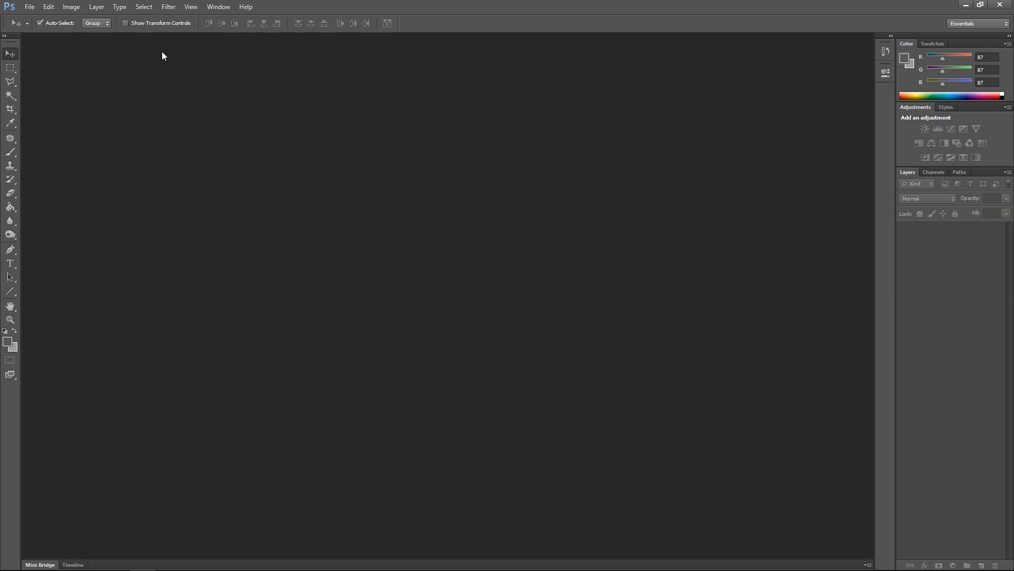
Switch to 3ds Max and widen the perspective viewport by narrowing the command area beside it.
key(alt+Tab)
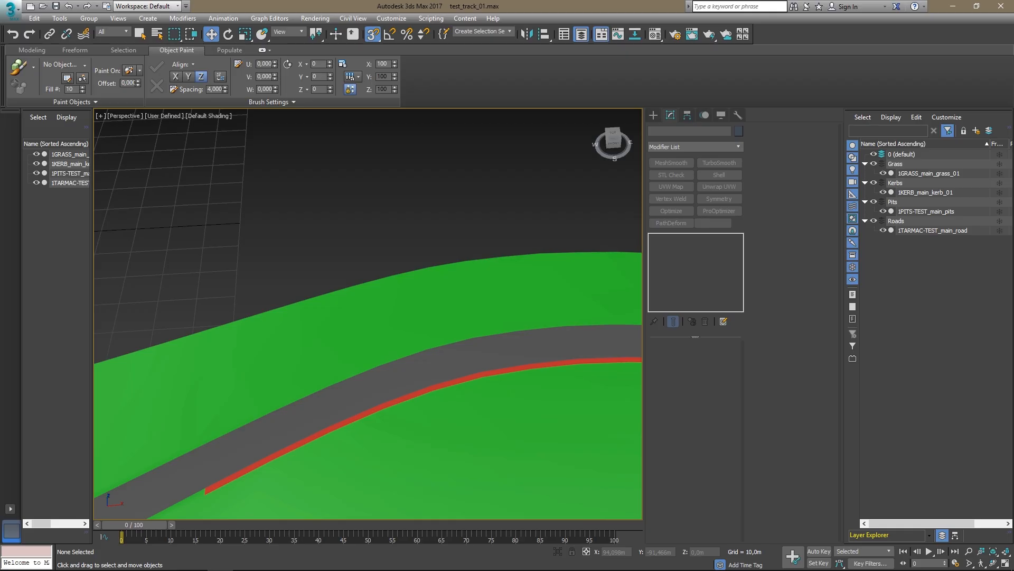
scroll(284, 499, down, 10)
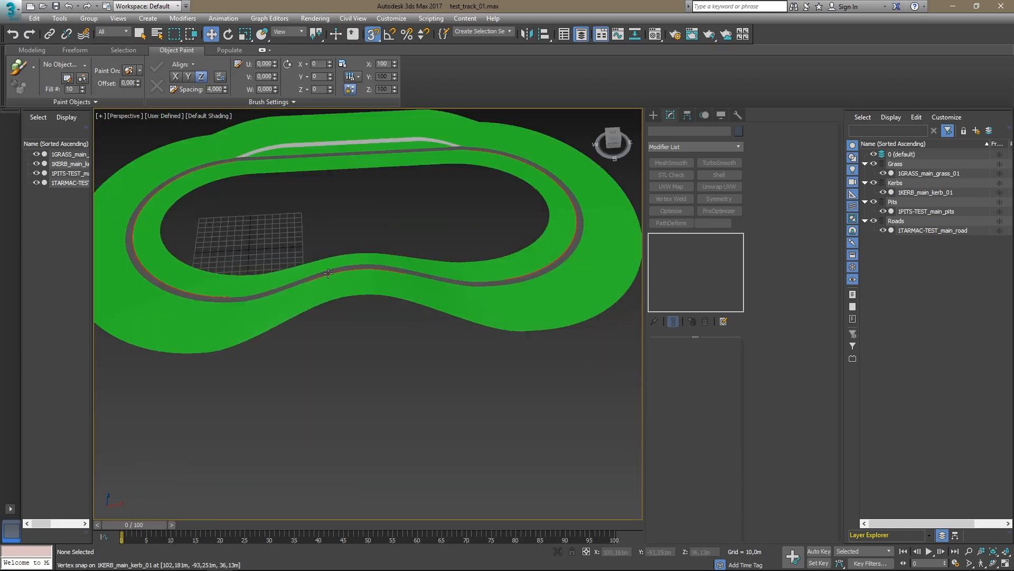
middle_drag(340, 246, 353, 296)
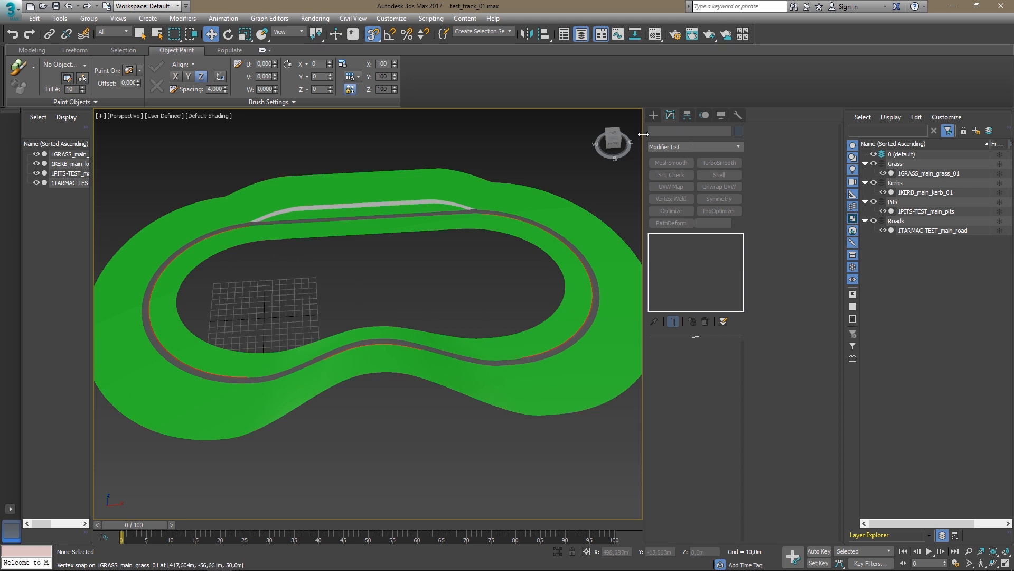
drag(653, 134, 746, 133)
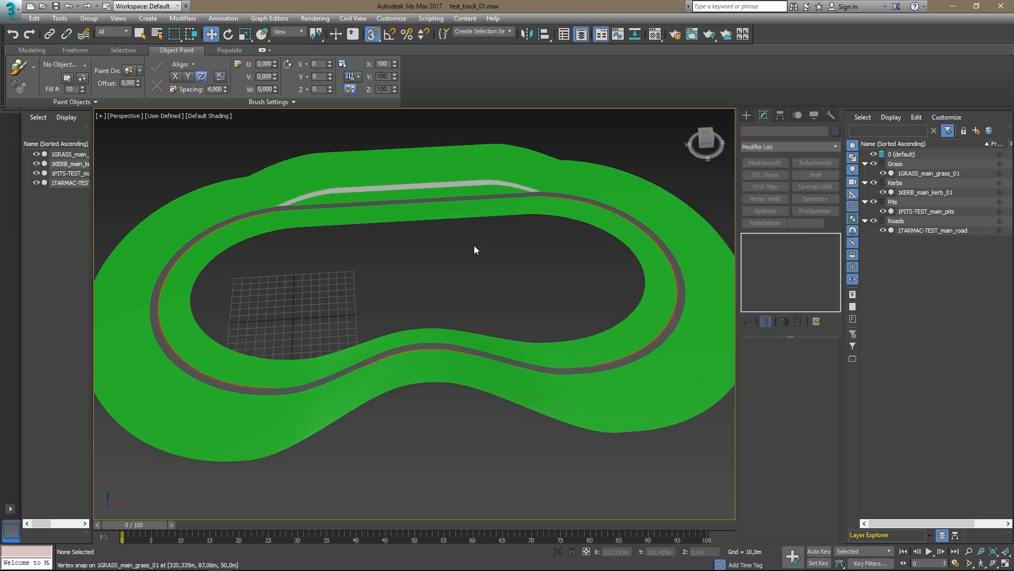
Select the grass mesh 1GRASS_main_grass_01 around the track.
middle_drag(478, 248, 434, 267)
scroll(333, 222, up, 2)
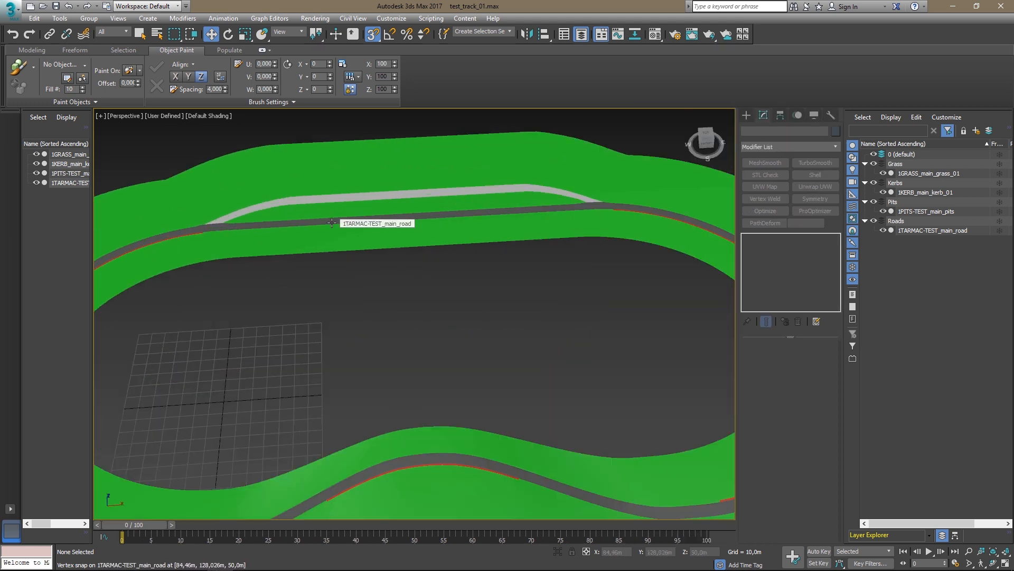
scroll(331, 255, down, 2)
scroll(333, 290, down, 1)
scroll(317, 296, up, 4)
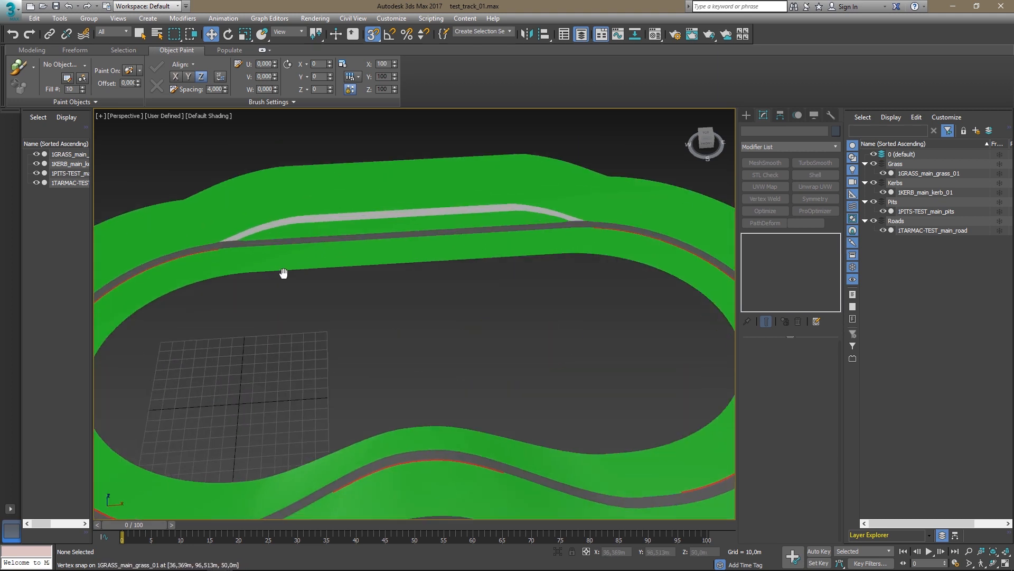
click(429, 379)
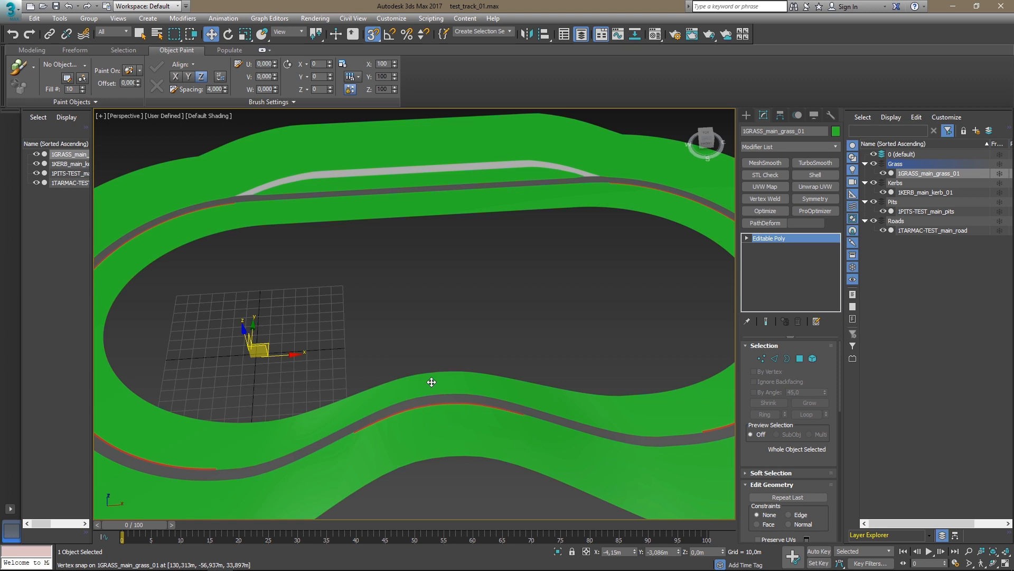
Open the Material Editor over the viewport and choose its Compact mode.
key(m)
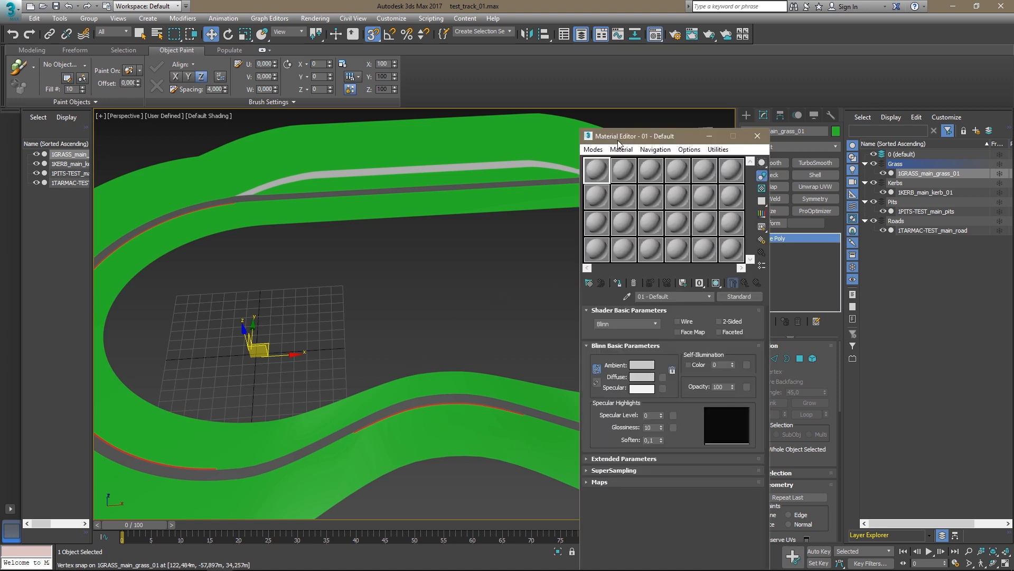
drag(529, 121, 472, 132)
click(439, 145)
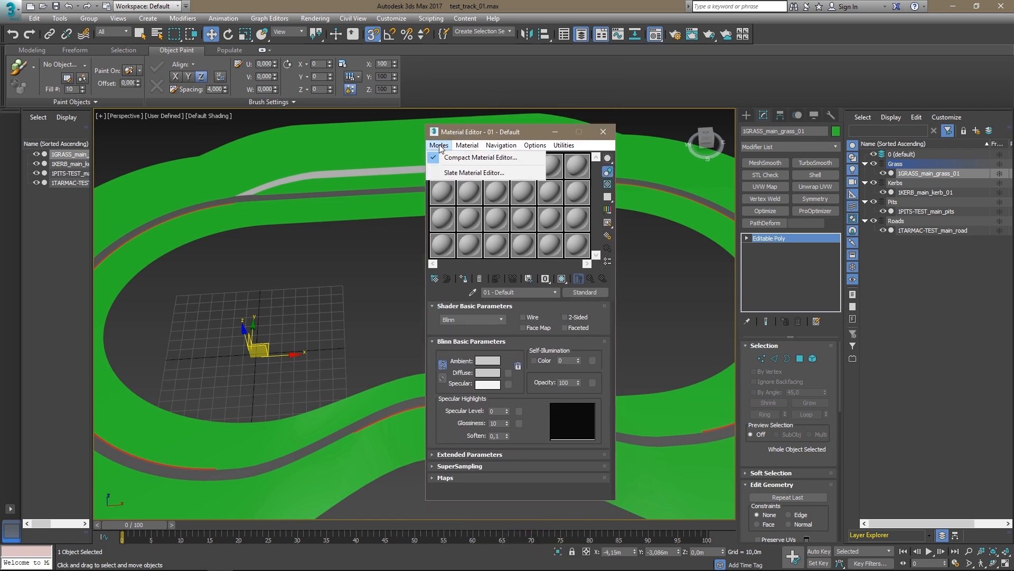
click(480, 159)
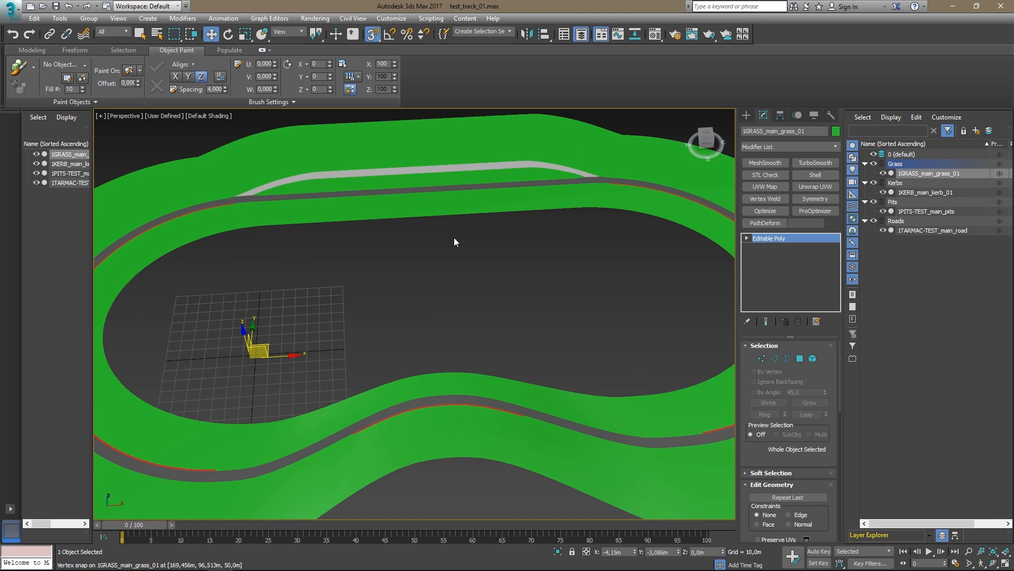
Open the Material Editor in Slate mode and move its window over the middle of the viewport.
key(m)
click(439, 145)
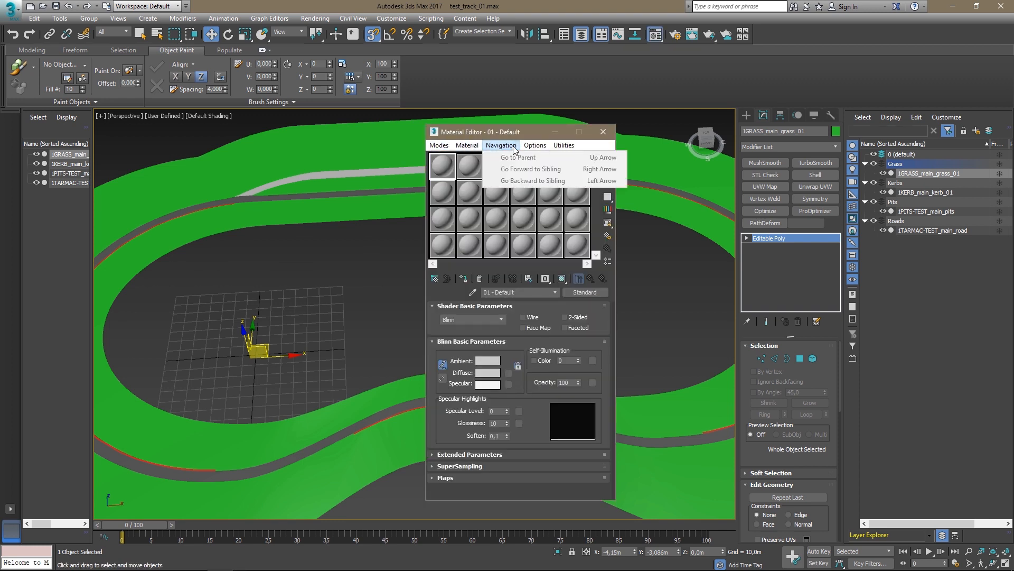
mouse_move(442, 148)
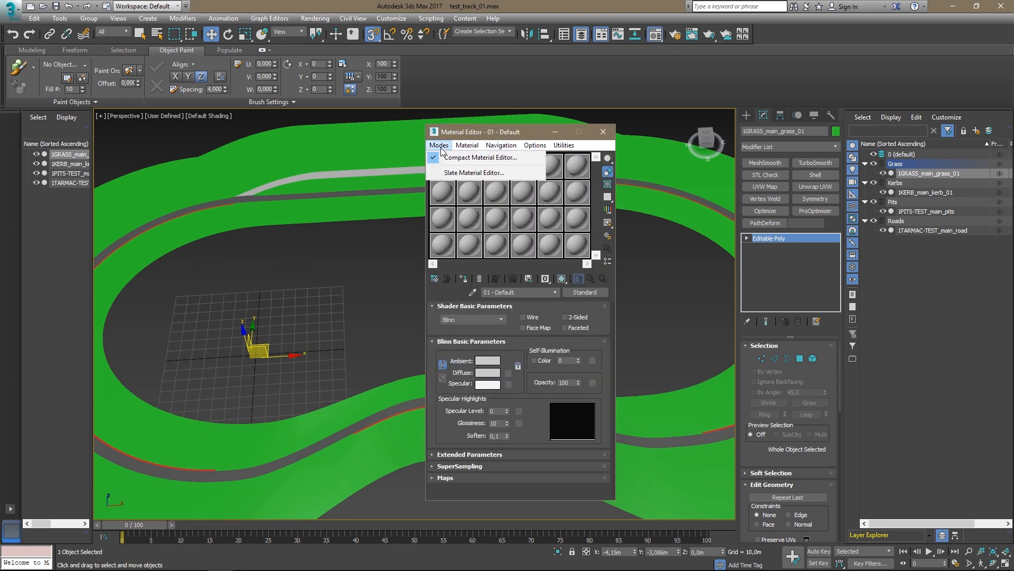
click(448, 171)
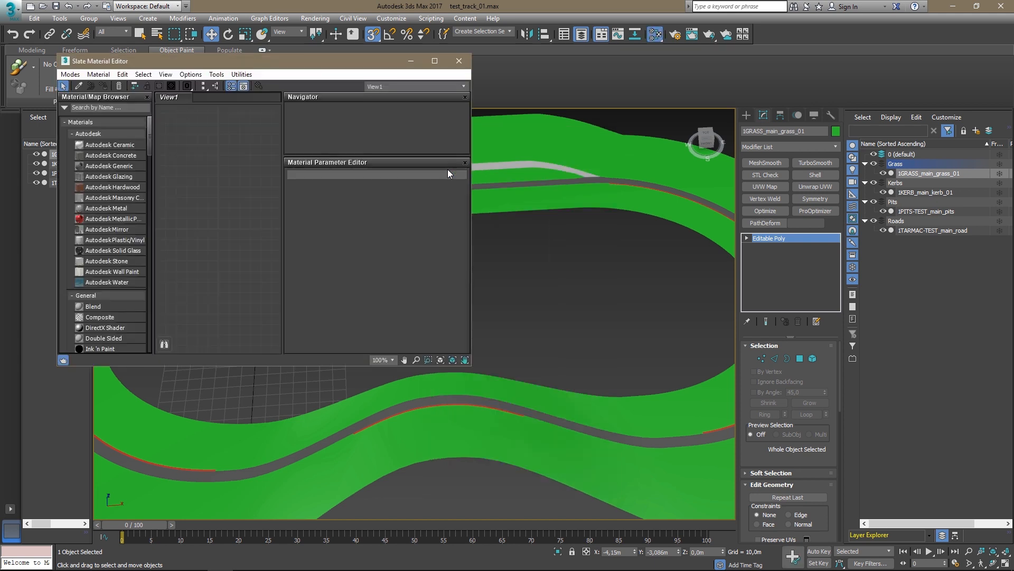
drag(93, 63, 263, 118)
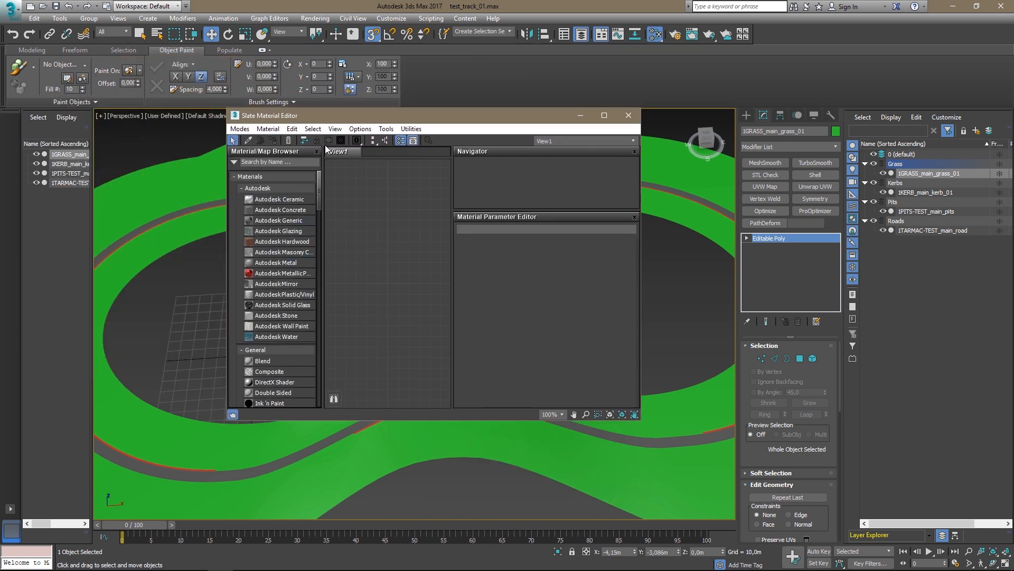
click(233, 131)
click(301, 119)
scroll(324, 322, down, 2)
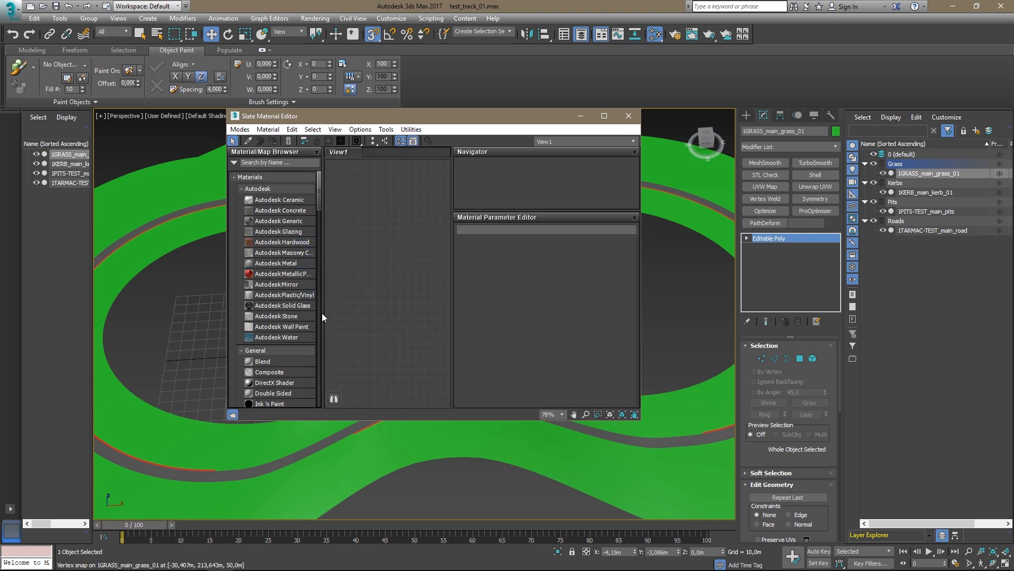
Switch the Material Editor back to Compact mode and move its window over the middle of the viewport.
click(240, 129)
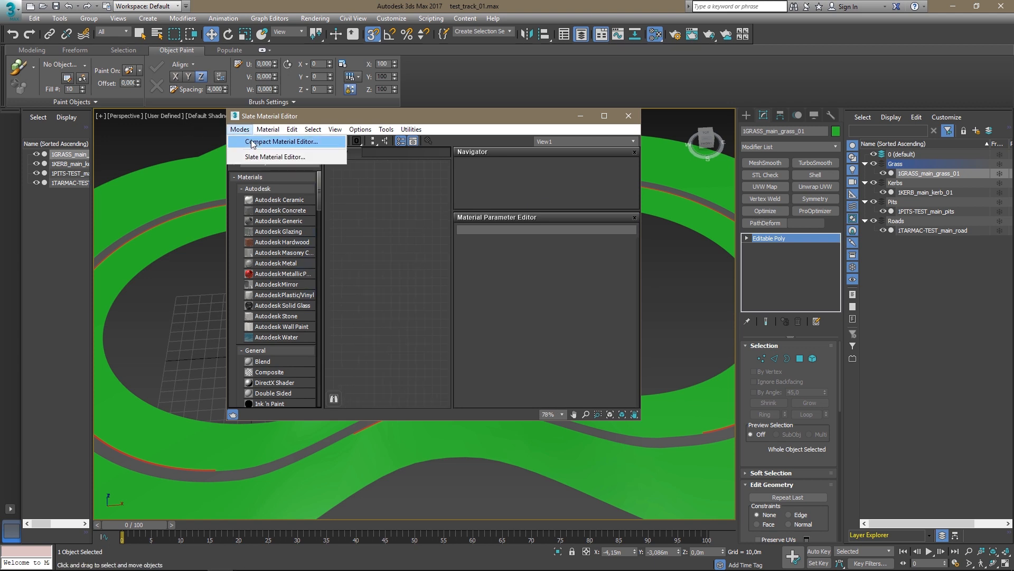
click(253, 142)
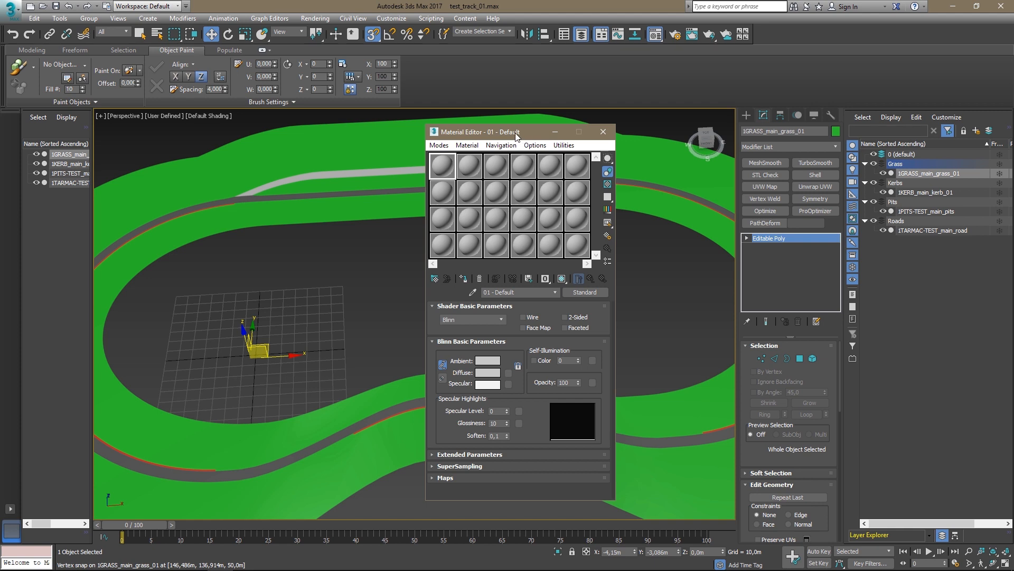
drag(516, 136, 425, 134)
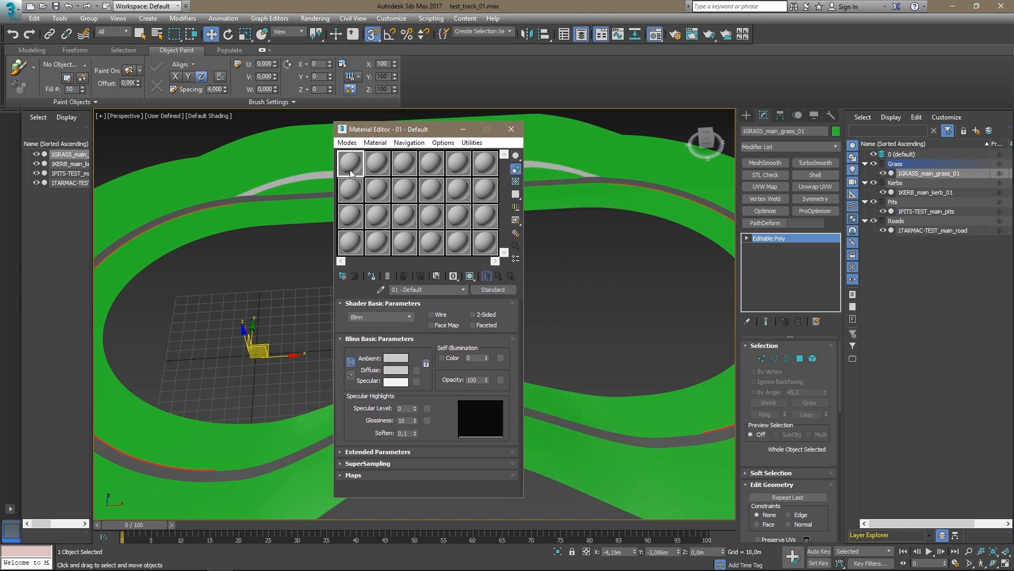
Rename the first sample material as grass_01.
drag(437, 290, 273, 281)
key(BackSpace)
text(grass_01)
Collapse the shader and Blinn basic parameters of grass_01, and expand its Extended Parameters and Maps sections.
click(348, 452)
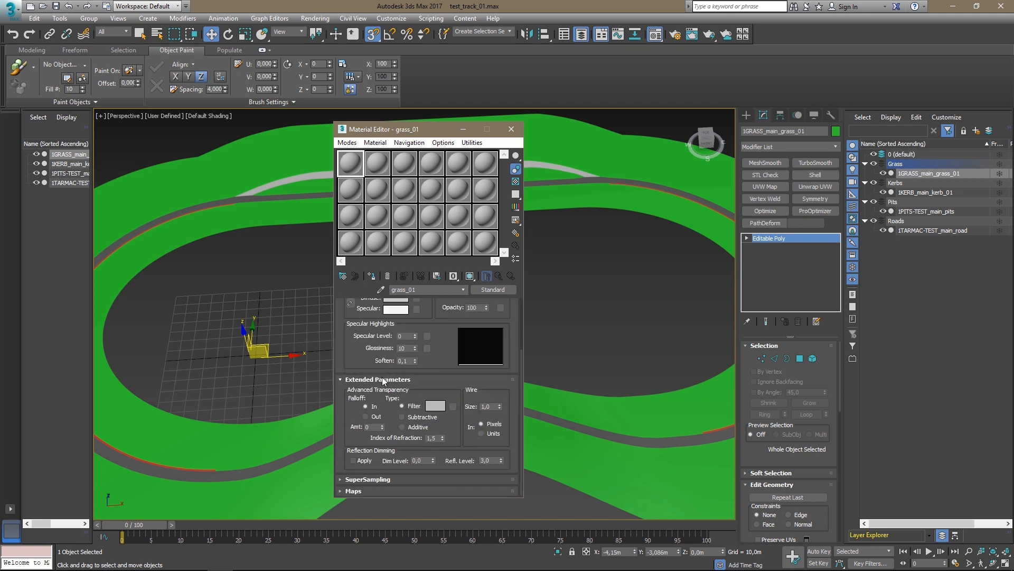
scroll(366, 354, up, 3)
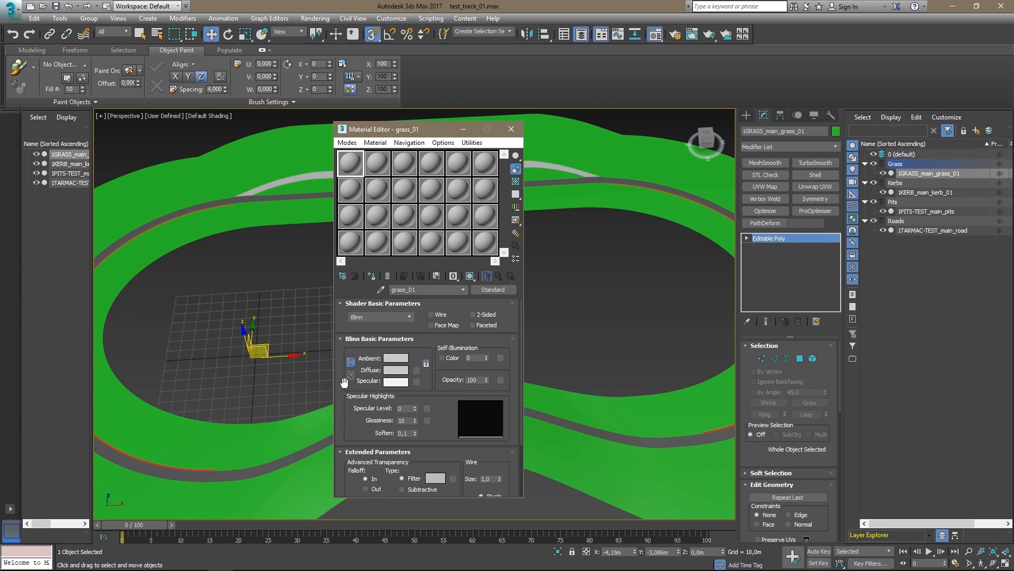
scroll(344, 381, down, 3)
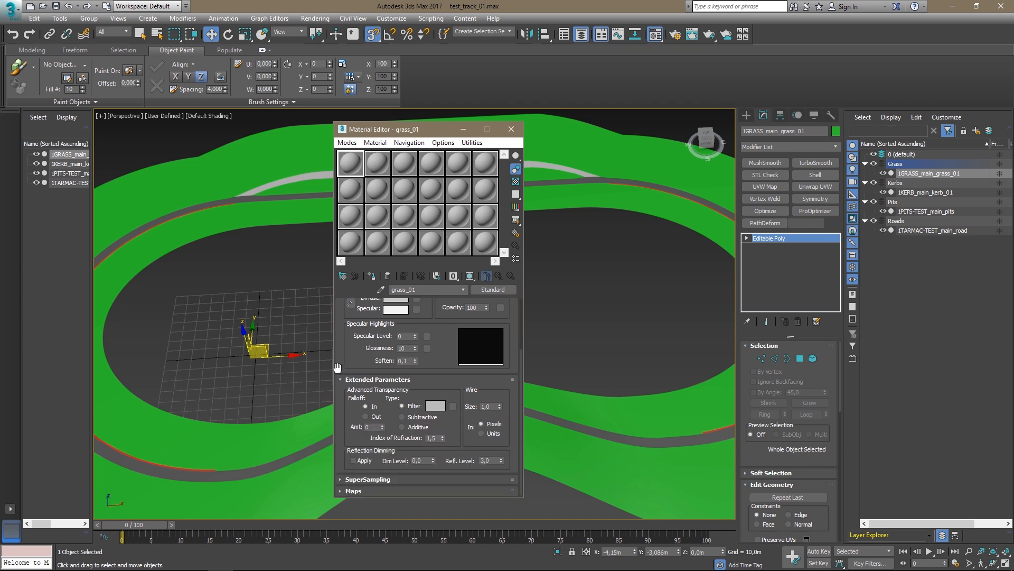
scroll(338, 369, up, 3)
click(341, 340)
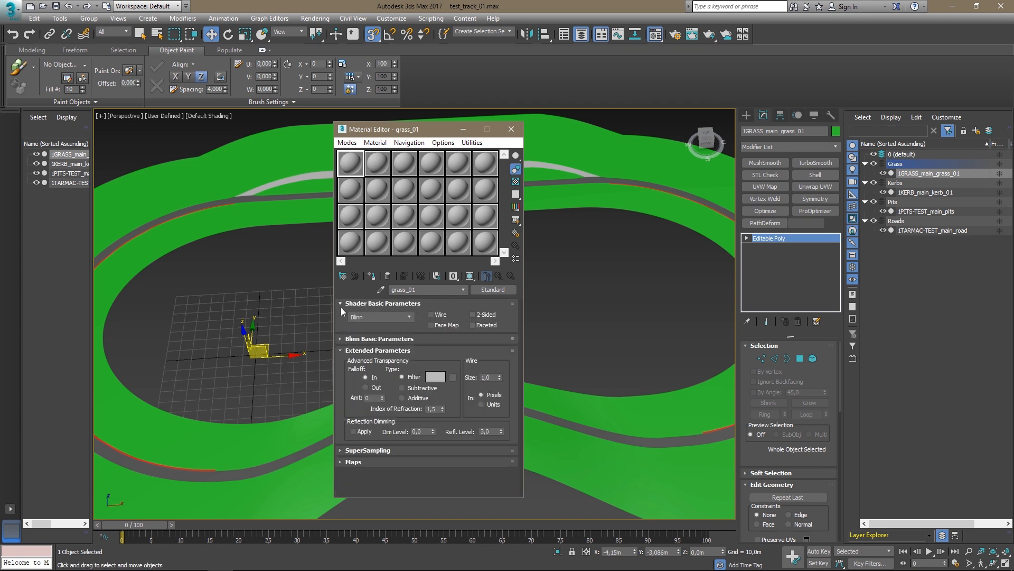
click(341, 304)
click(341, 438)
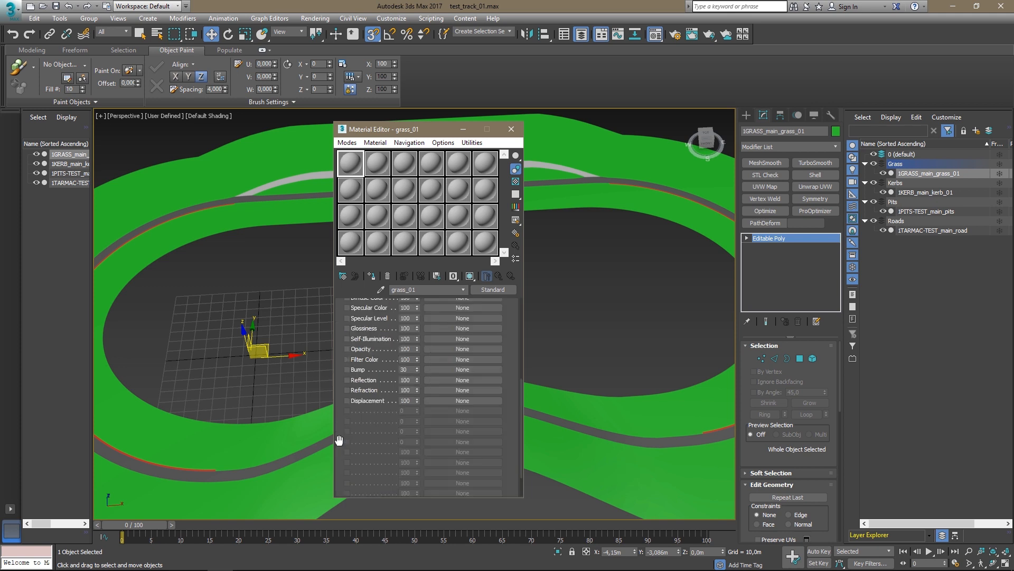
Assign a Bitmap map to the Diffuse Color of the grass_01 material.
scroll(391, 400, down, 4)
click(462, 377)
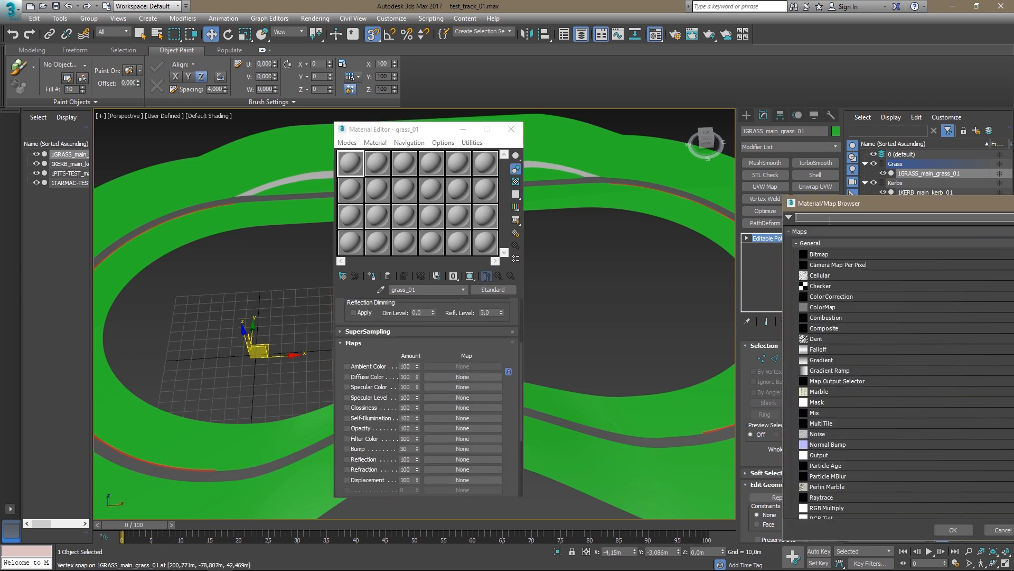
drag(828, 205, 550, 130)
double_click(541, 179)
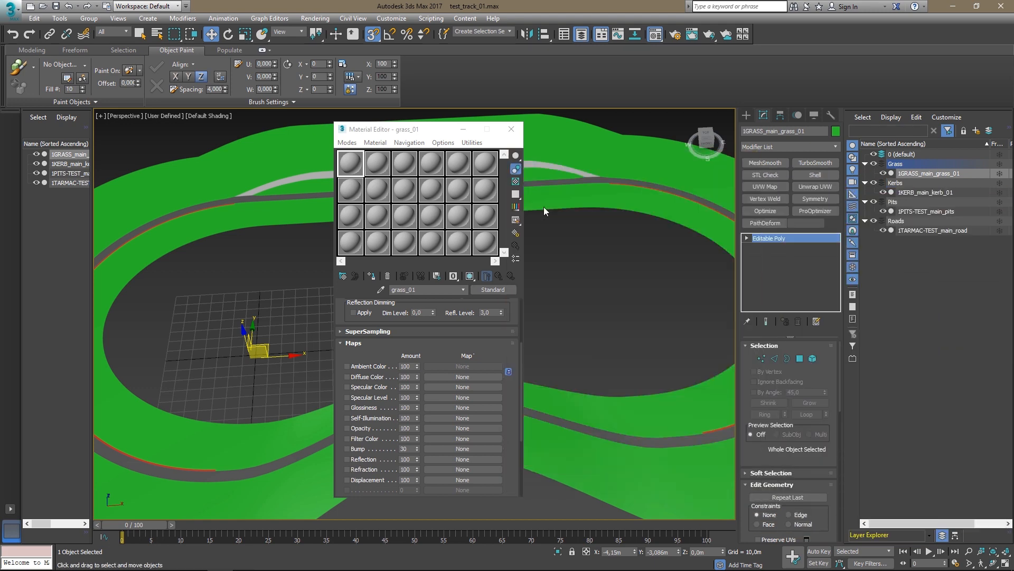
Browse to the textures folder inside E:\Assetto_edit\test_track for the bitmap file.
click(125, 28)
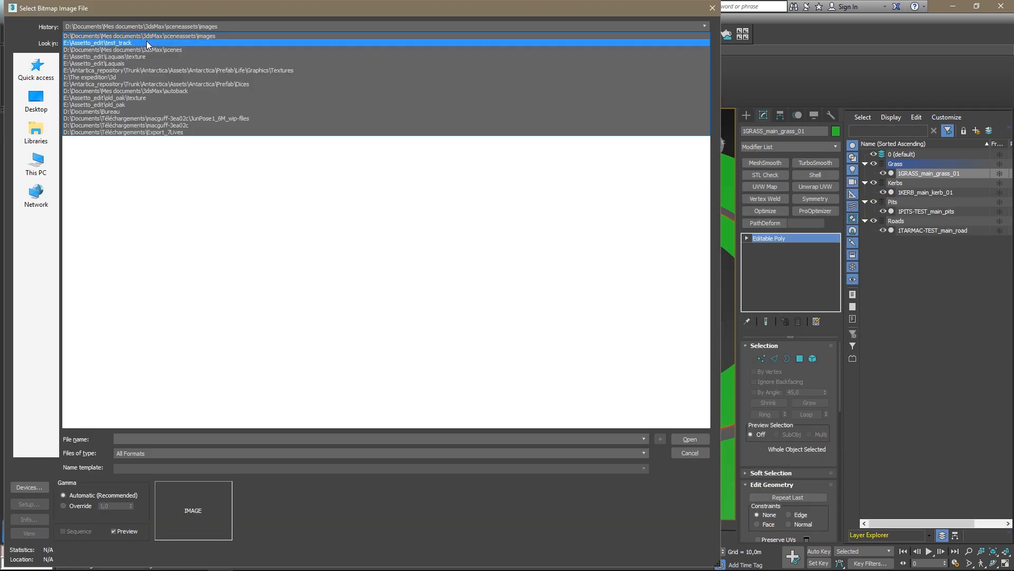
click(147, 43)
double_click(82, 70)
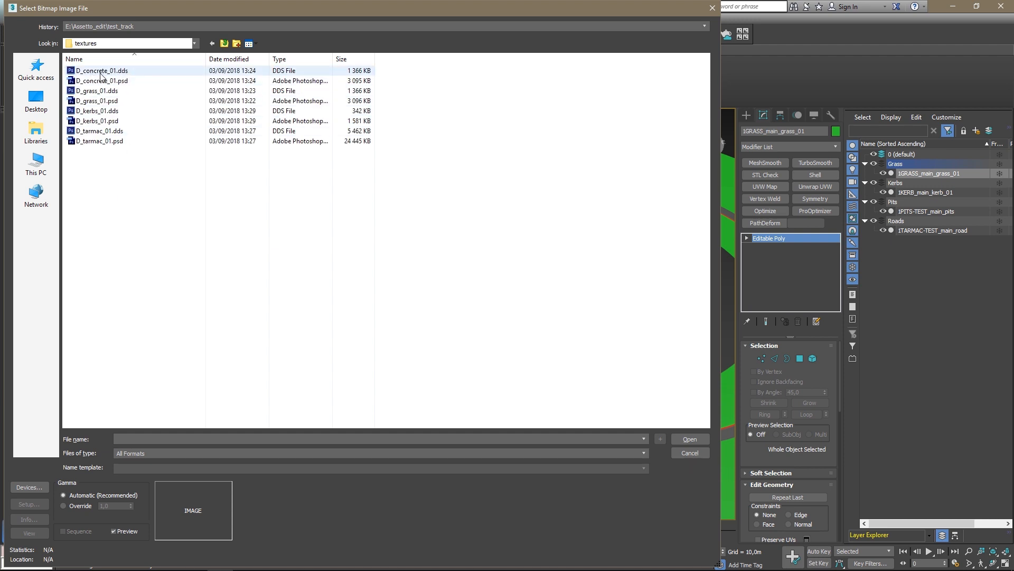
Display the texture files as large icons, after trying extra large icons.
right_click(134, 264)
mouse_move(82, 271)
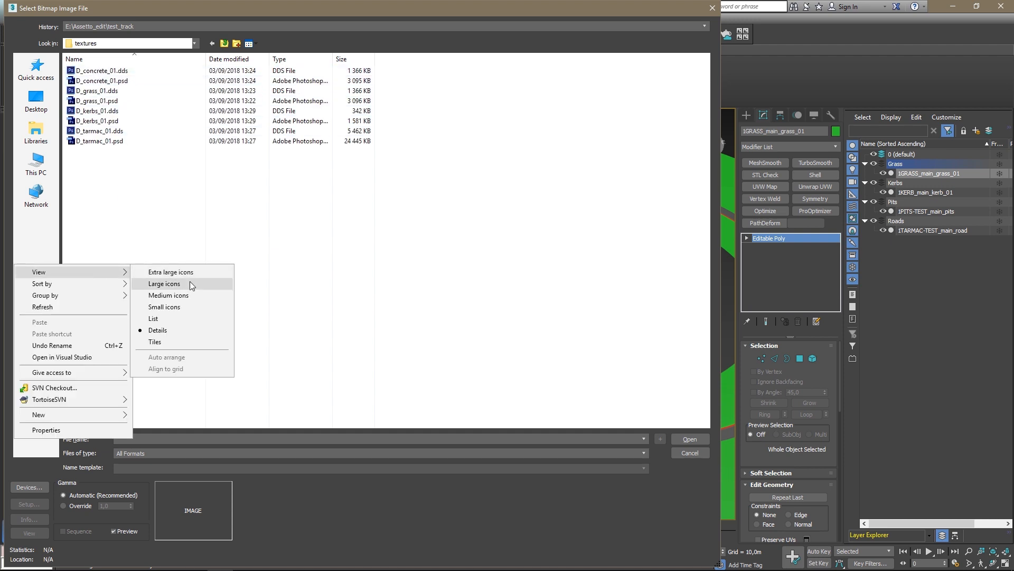
click(196, 271)
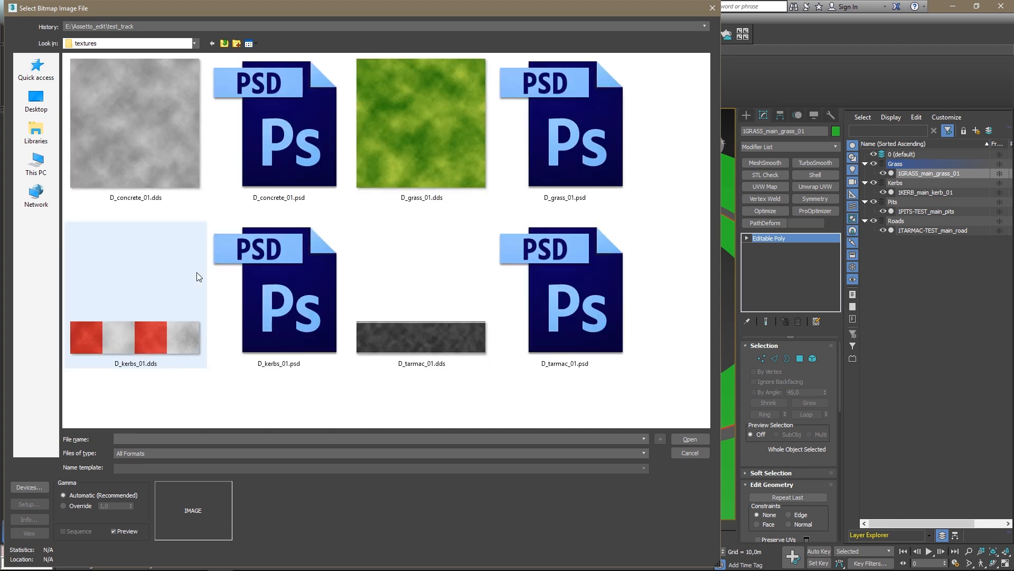
right_click(659, 205)
mouse_move(642, 204)
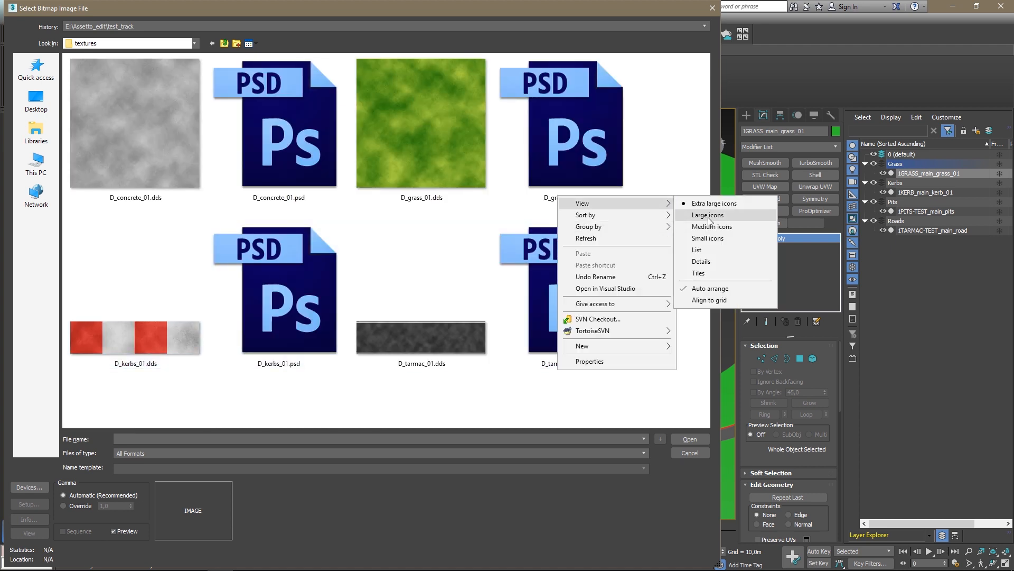
click(687, 216)
Load D_grass_01.dds as the diffuse bitmap and return to the grass_01 material's top level.
click(202, 85)
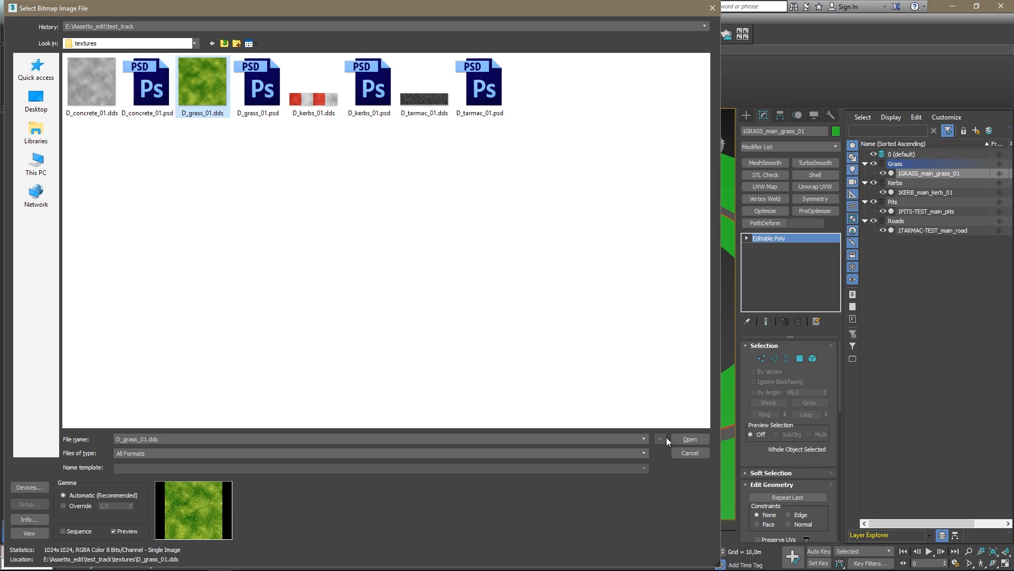
click(696, 441)
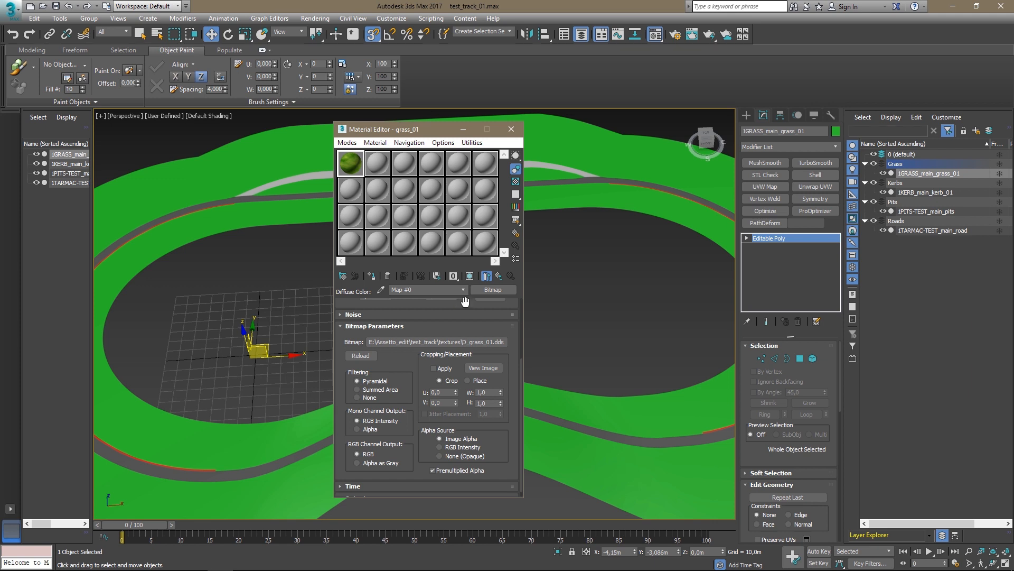
click(499, 275)
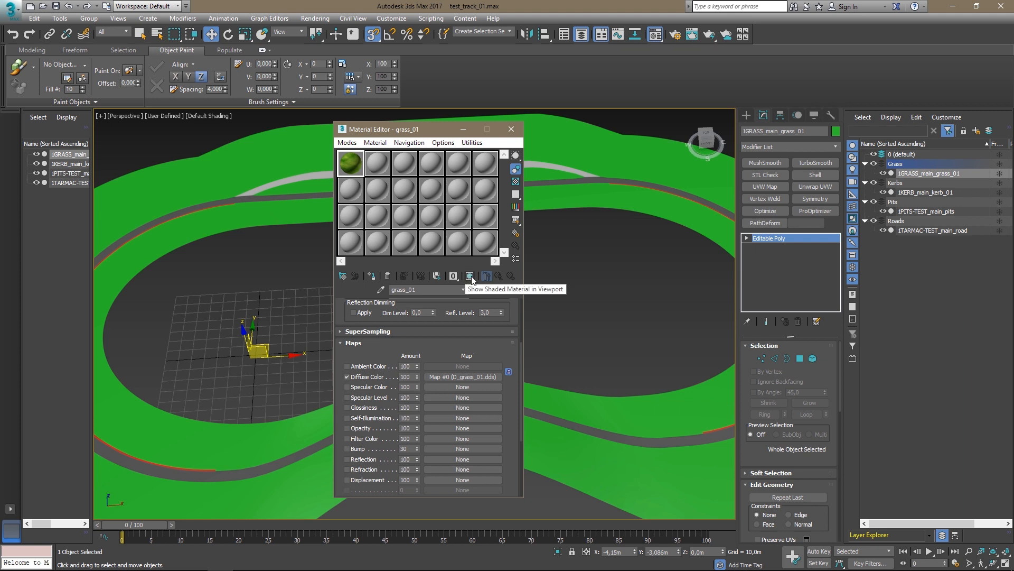
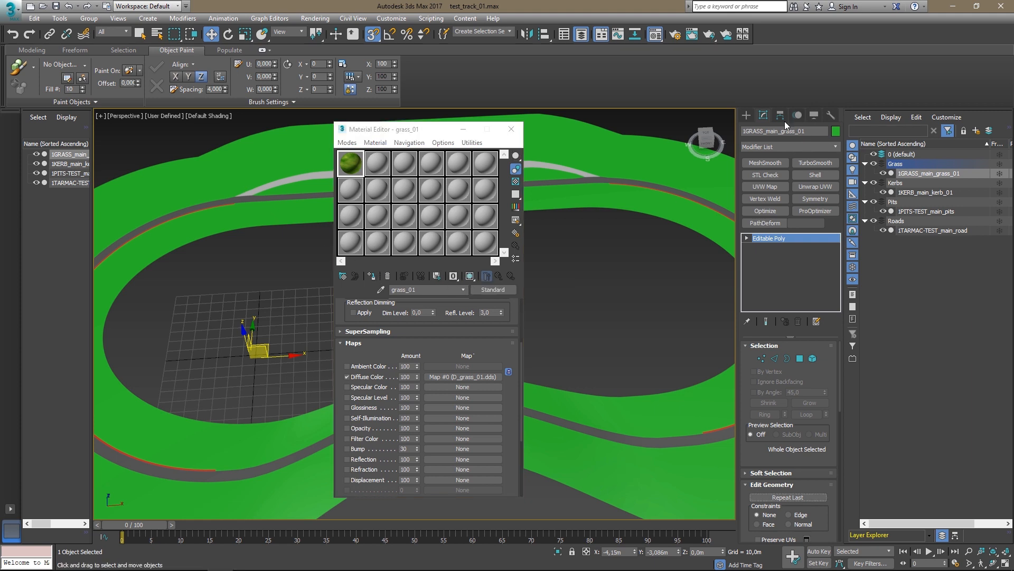
Assign grass_01 to the selected grass mesh, show the shaded material in the viewport and close the Material Editor.
click(371, 277)
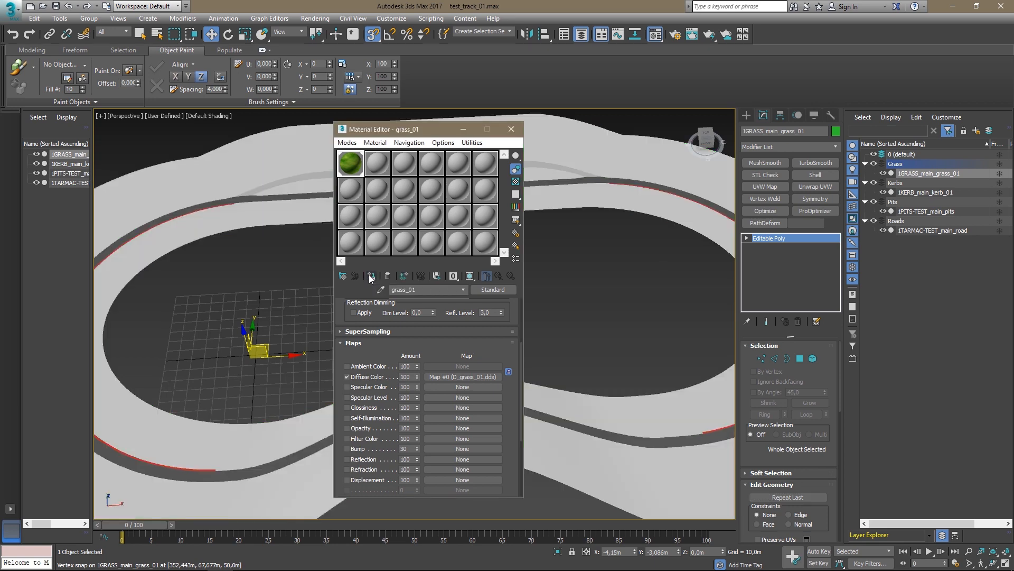
click(471, 280)
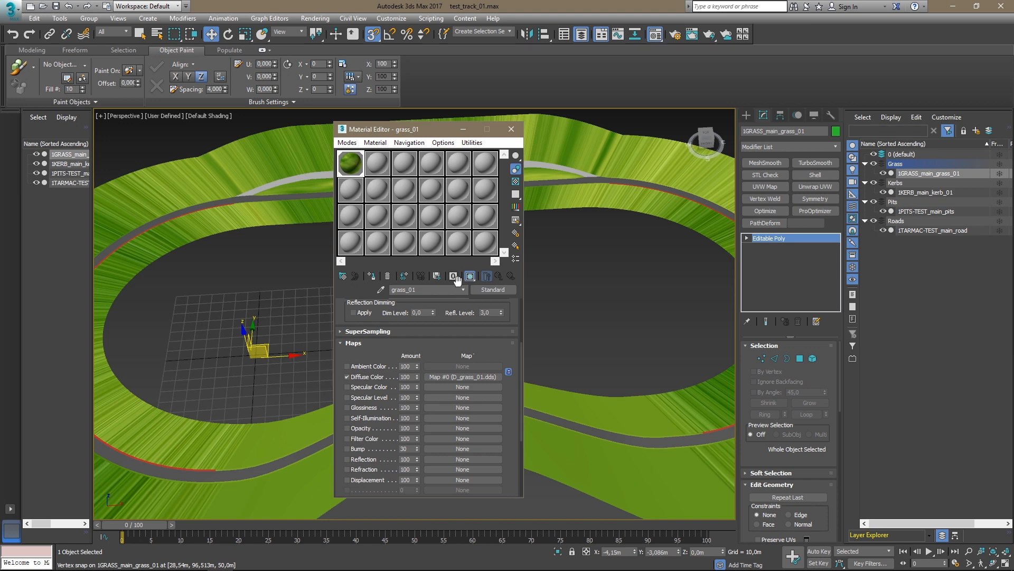
click(511, 129)
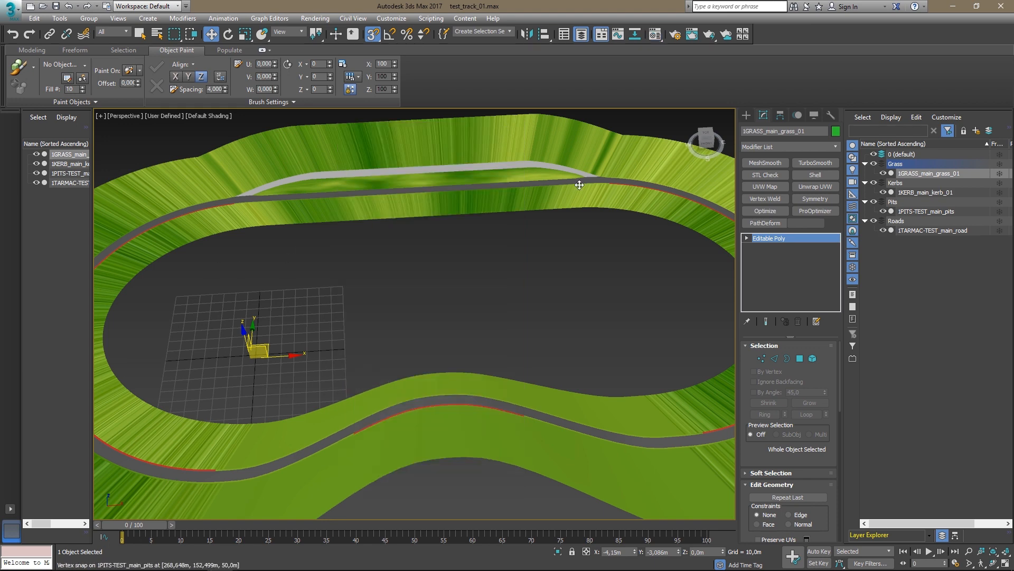
Inspect how the grass texture is mapped on the mesh around the whole track, from several angles and distances.
scroll(488, 266, down, 6)
alt+middle_drag(483, 252, 468, 290)
scroll(374, 231, up, 8)
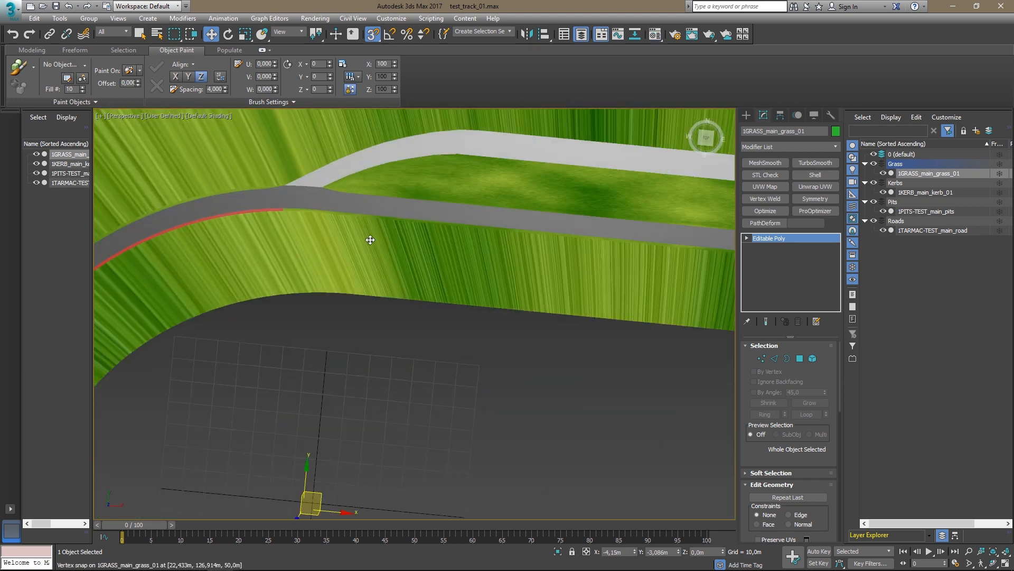
scroll(372, 253, down, 4)
alt+middle_drag(371, 254, 480, 294)
scroll(317, 386, up, 5)
scroll(301, 394, down, 6)
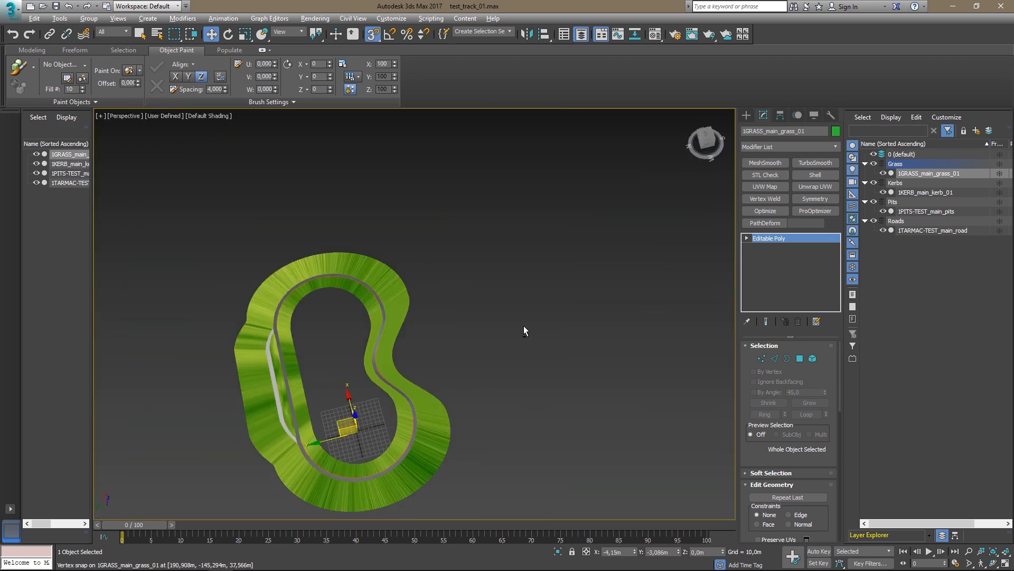
alt+middle_drag(524, 325, 396, 336)
scroll(396, 336, up, 5)
scroll(396, 336, down, 6)
alt+middle_drag(449, 288, 727, 229)
alt+middle_drag(541, 237, 560, 236)
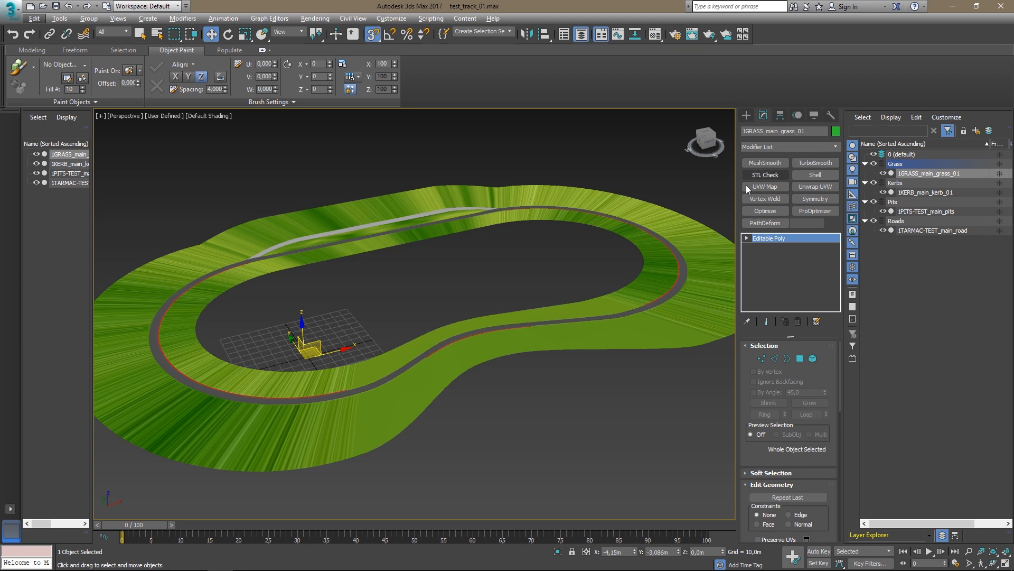
Add a UVW Map modifier to the 1GRASS_main_grass_01 mesh.
click(775, 148)
click(892, 401)
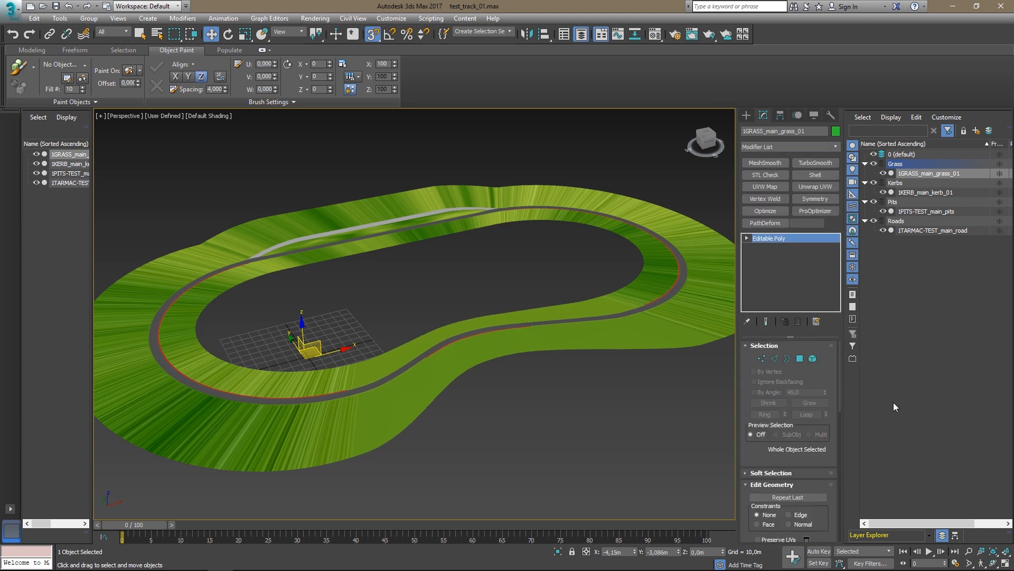
click(803, 147)
scroll(829, 251, down, 20)
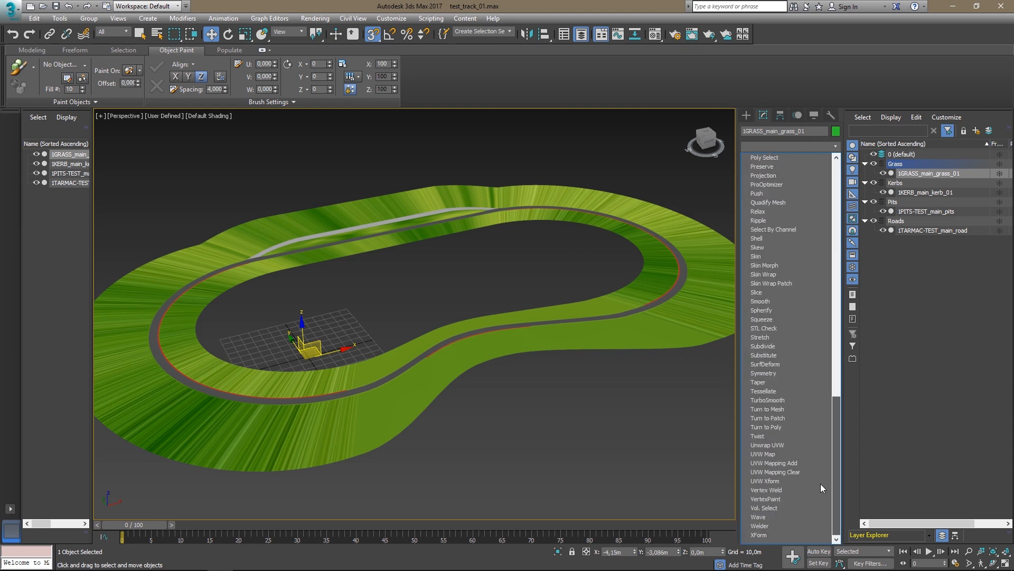
click(775, 453)
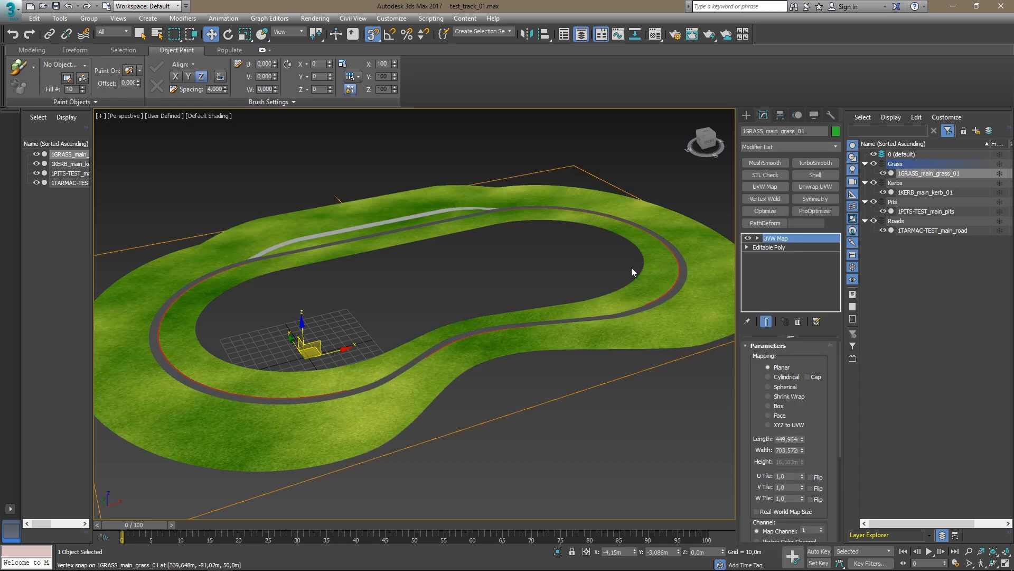
Set the length and width of the grass mesh's planar UVW mapping to 2 m each and check the tiling up close.
scroll(632, 267, up, 5)
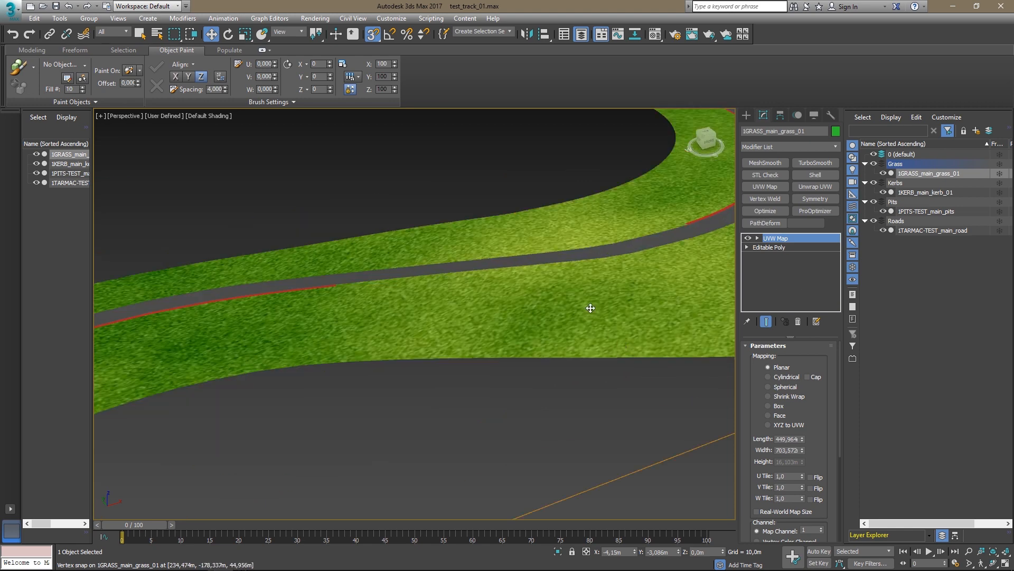
scroll(450, 253, down, 10)
scroll(451, 263, up, 8)
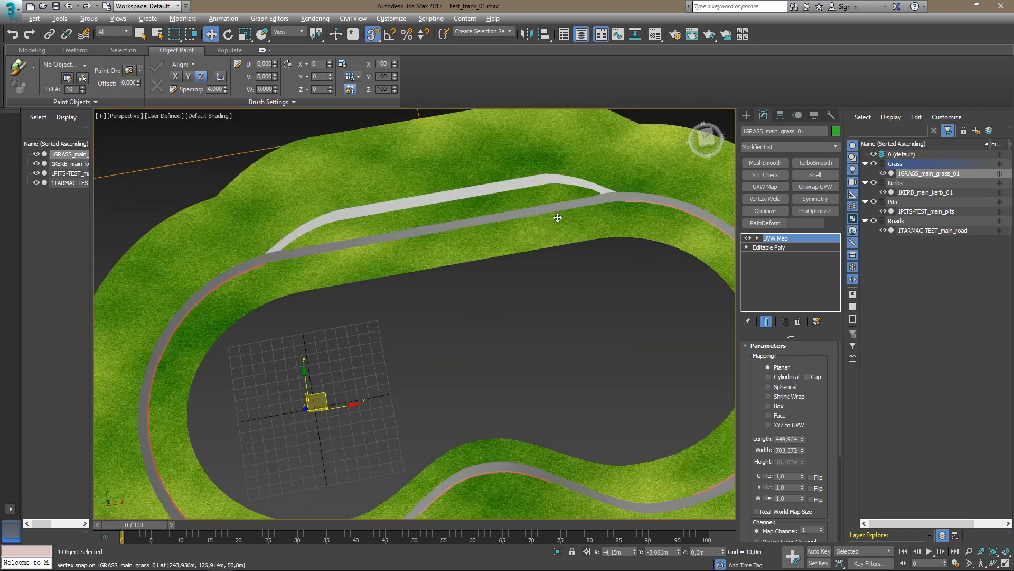
click(758, 238)
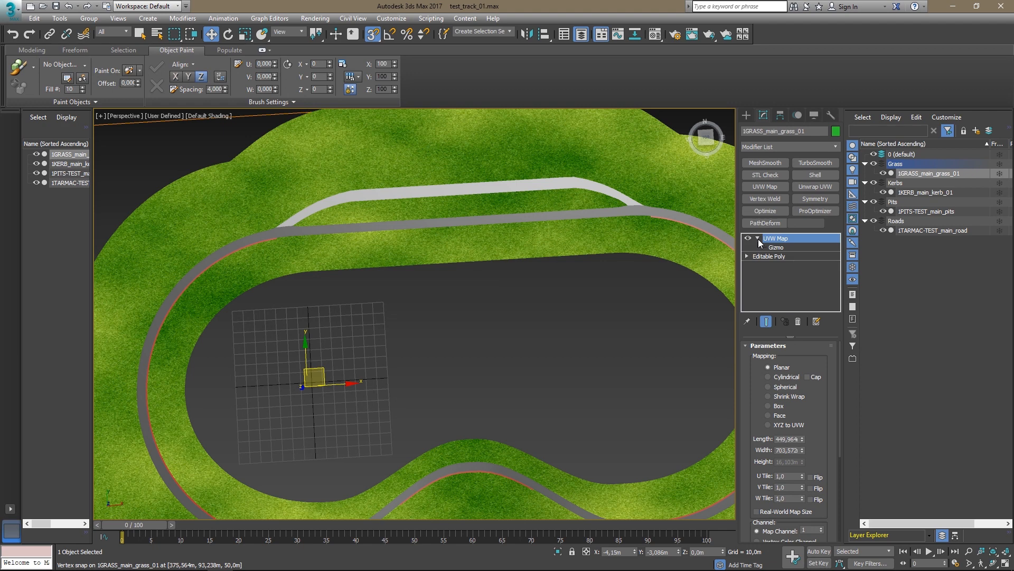
click(758, 239)
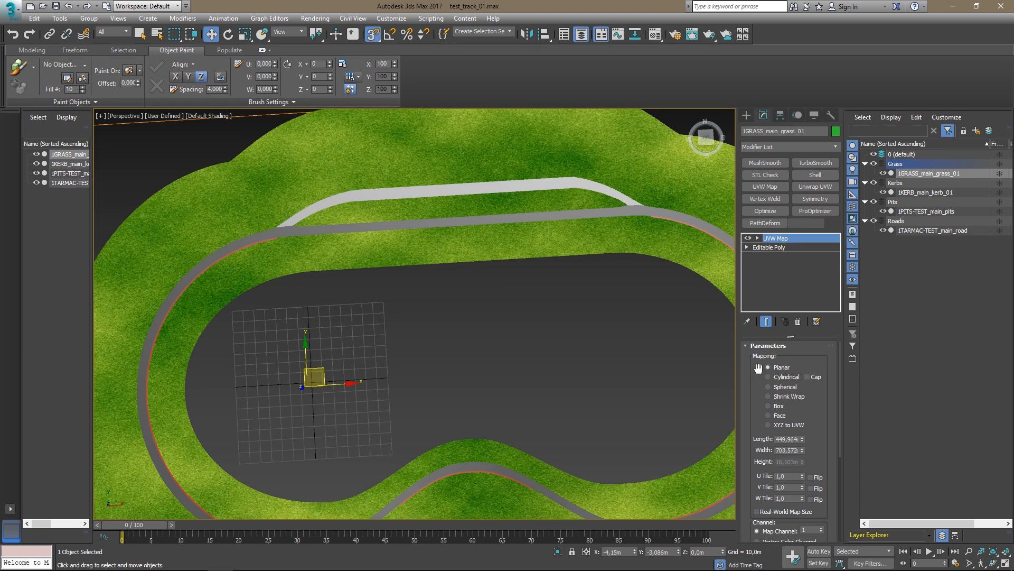
drag(807, 365, 813, 324)
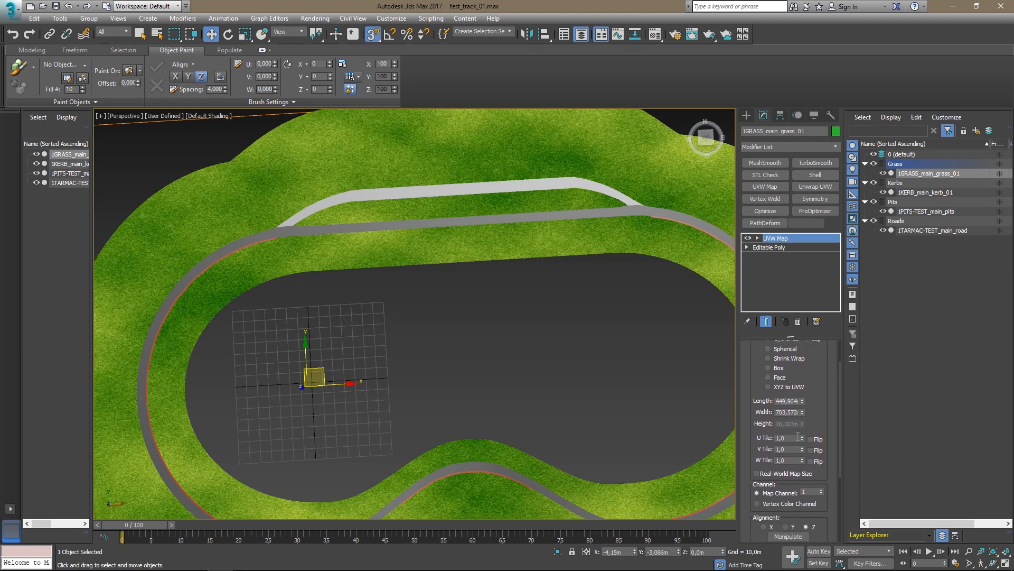
click(786, 400)
text(2)
key(Return)
key(Tab)
text(2)
key(Return)
scroll(482, 441, up, 10)
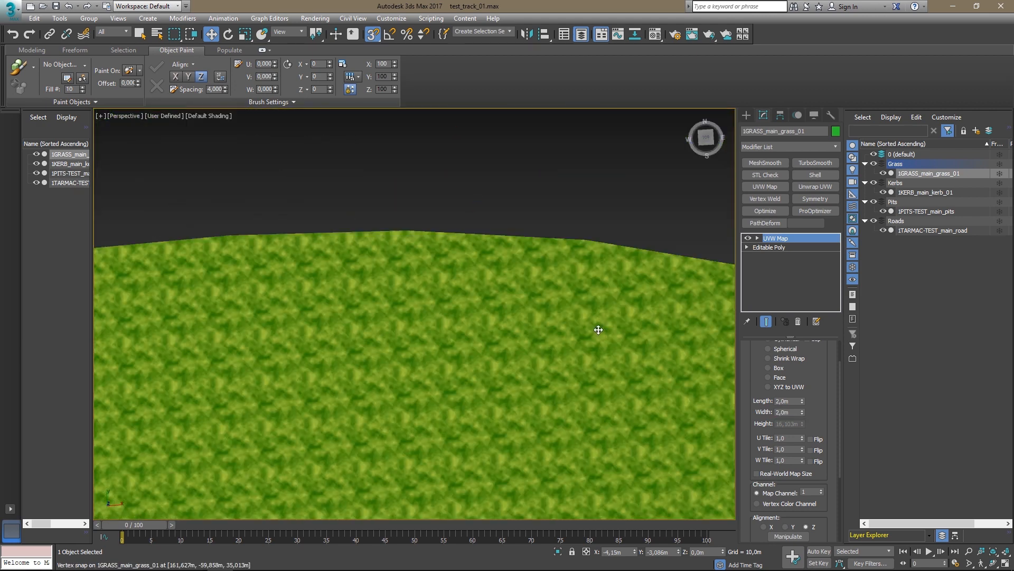
scroll(403, 327, up, 2)
scroll(443, 325, down, 3)
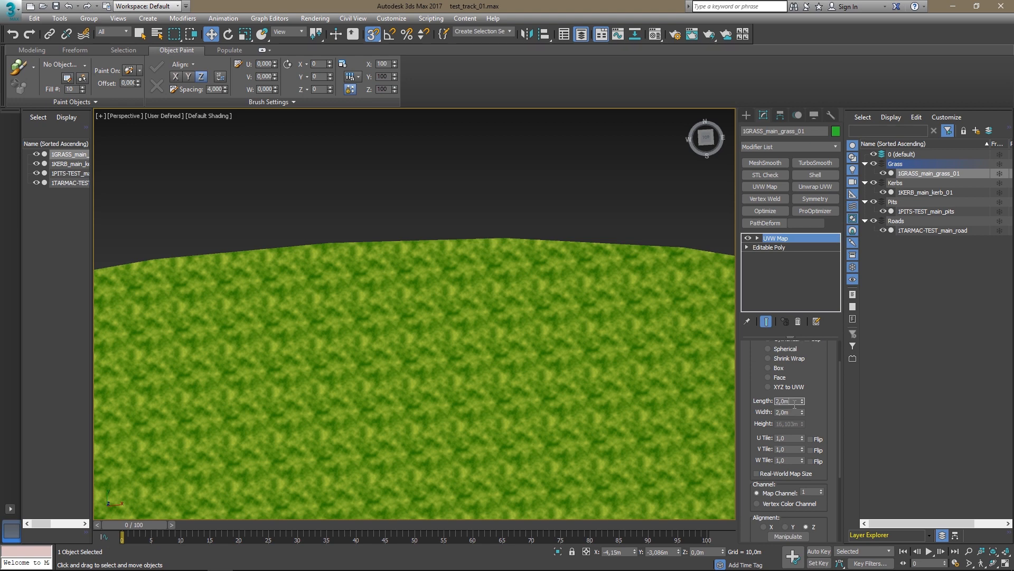
Set the length and width of the grass mesh's planar UVW mapping to 10 m each.
text(10)
key(Return)
key(Tab)
text(10)
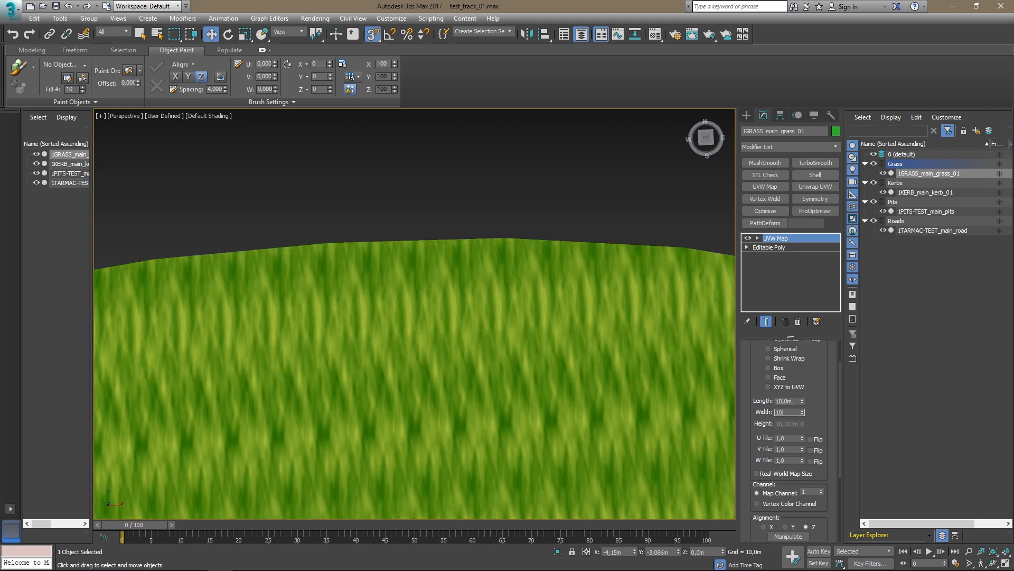
key(Return)
scroll(453, 317, down, 8)
scroll(498, 294, up, 4)
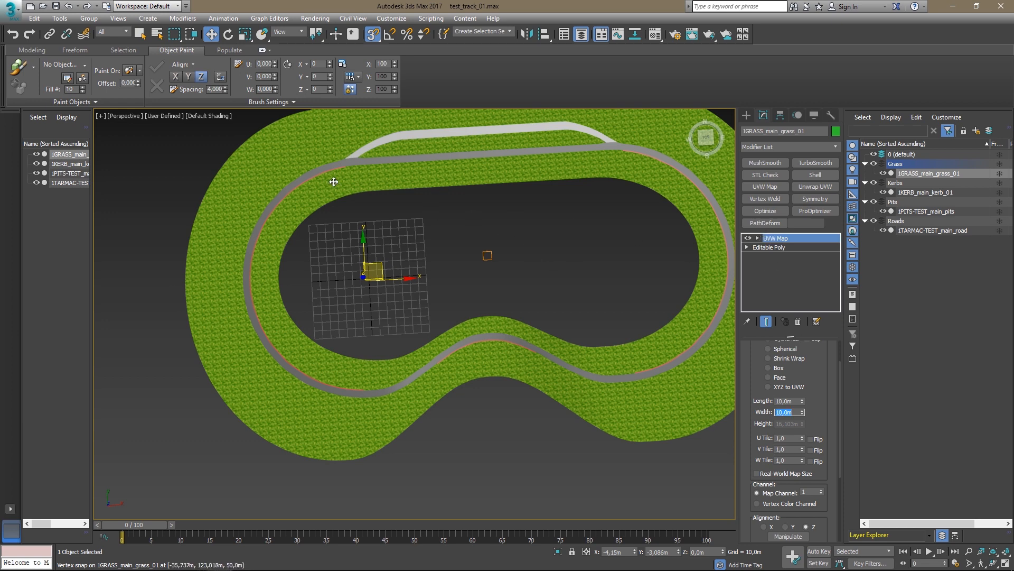
scroll(327, 216, down, 2)
Deselect the grass and examine its texture tiling up close and from a distance around the track.
click(452, 264)
scroll(486, 337, up, 6)
scroll(487, 338, down, 5)
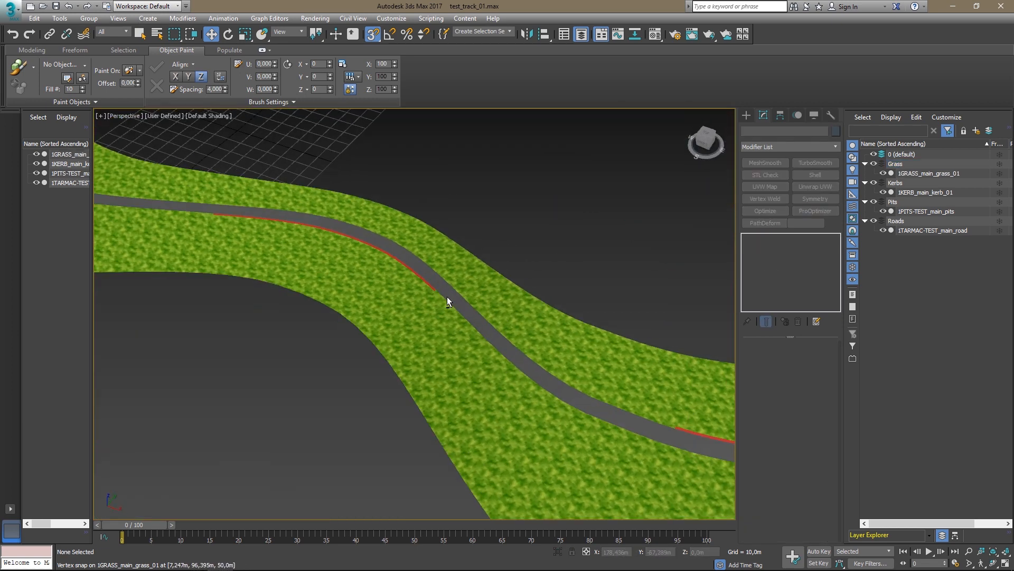
alt+middle_drag(447, 297, 393, 280)
scroll(394, 285, up, 5)
scroll(393, 306, up, 3)
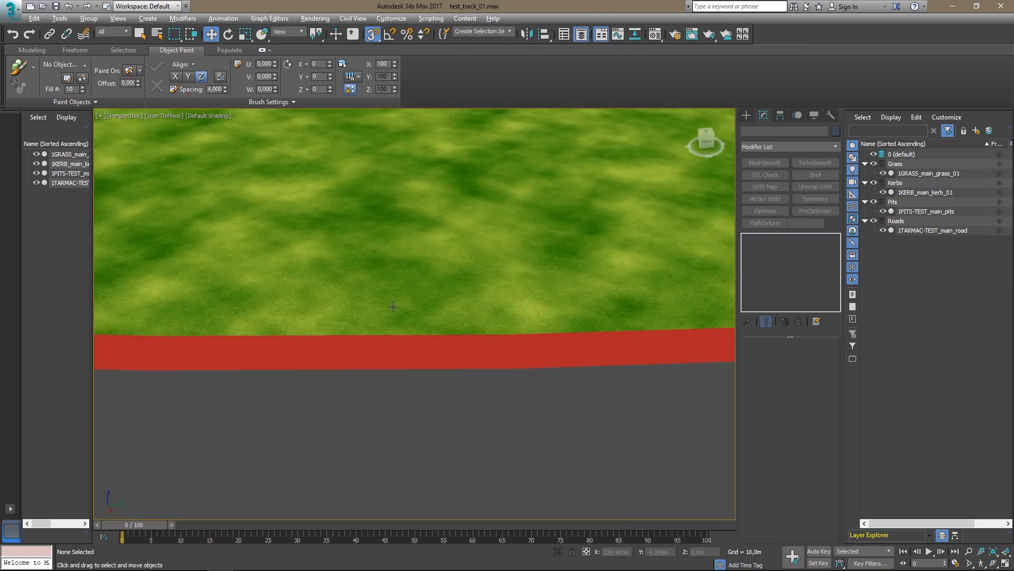
scroll(393, 307, down, 2)
scroll(393, 307, down, 8)
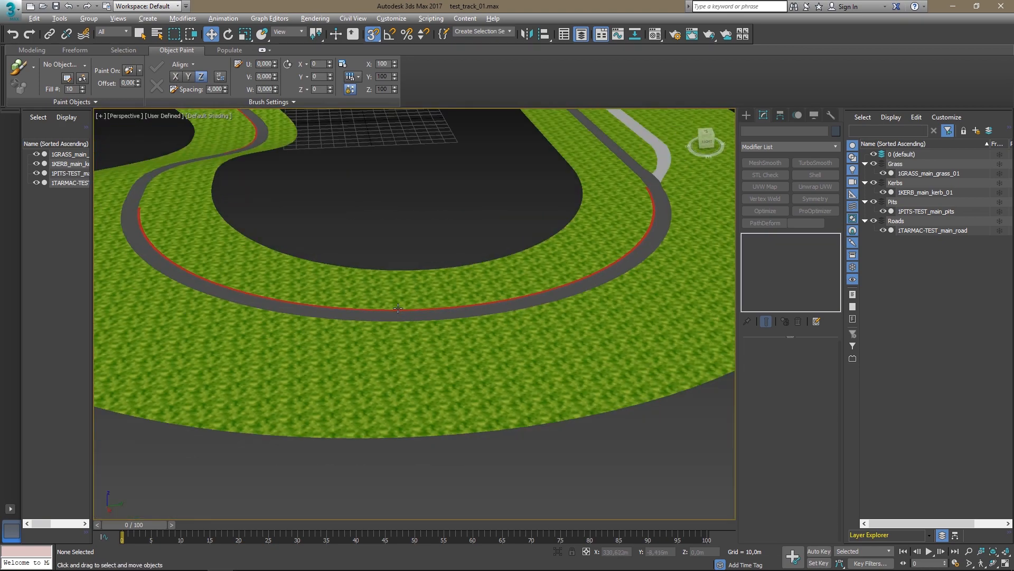
alt+middle_drag(417, 226, 430, 285)
scroll(323, 270, up, 3)
alt+middle_drag(323, 270, 414, 266)
middle_drag(491, 227, 411, 371)
middle_drag(411, 371, 560, 256)
scroll(305, 331, up, 5)
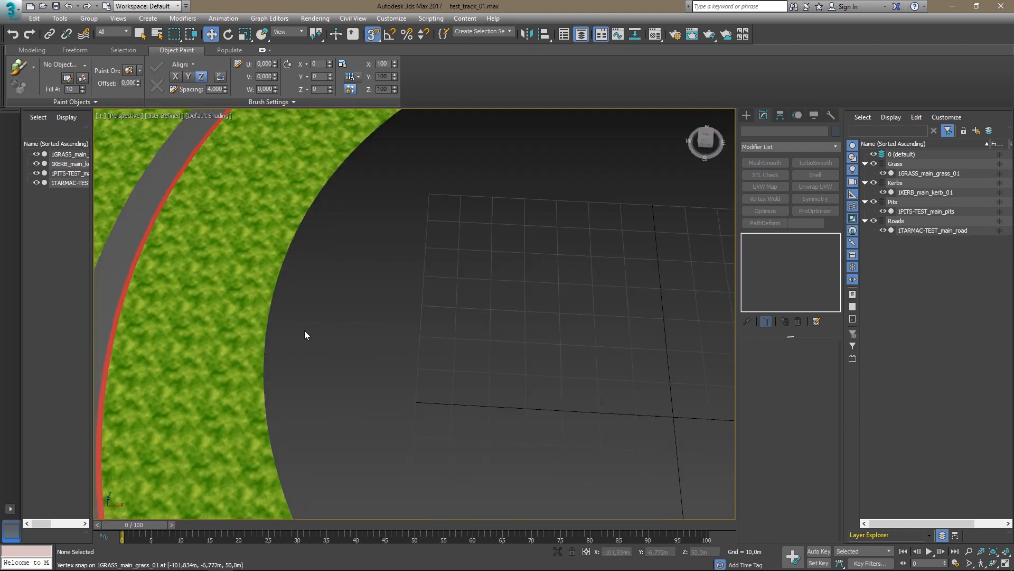
Select the red kerb mesh and name the second material slot kerbs_01.
middle_drag(185, 286, 268, 271)
click(268, 271)
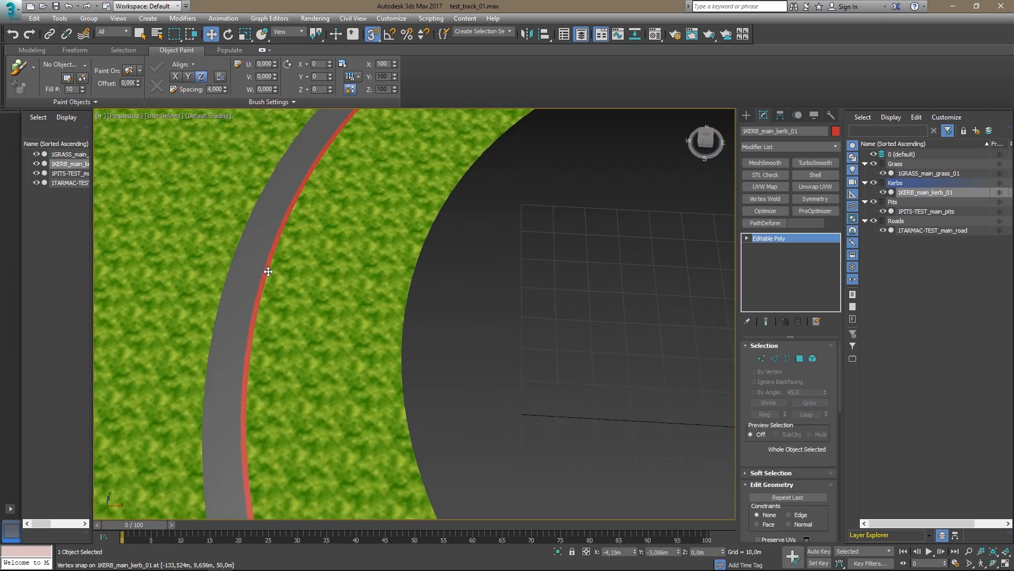
key(m)
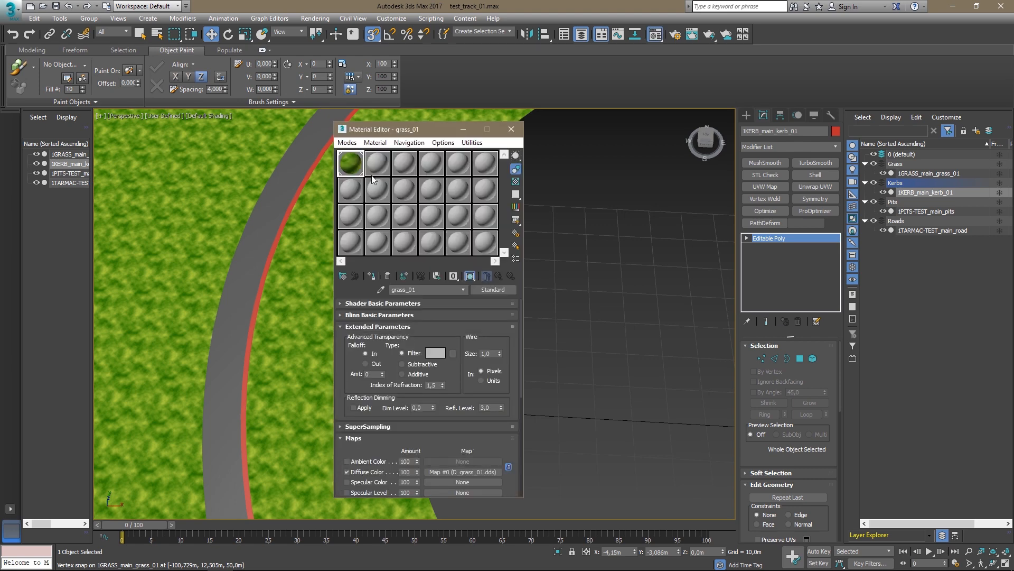
triple_click(437, 289)
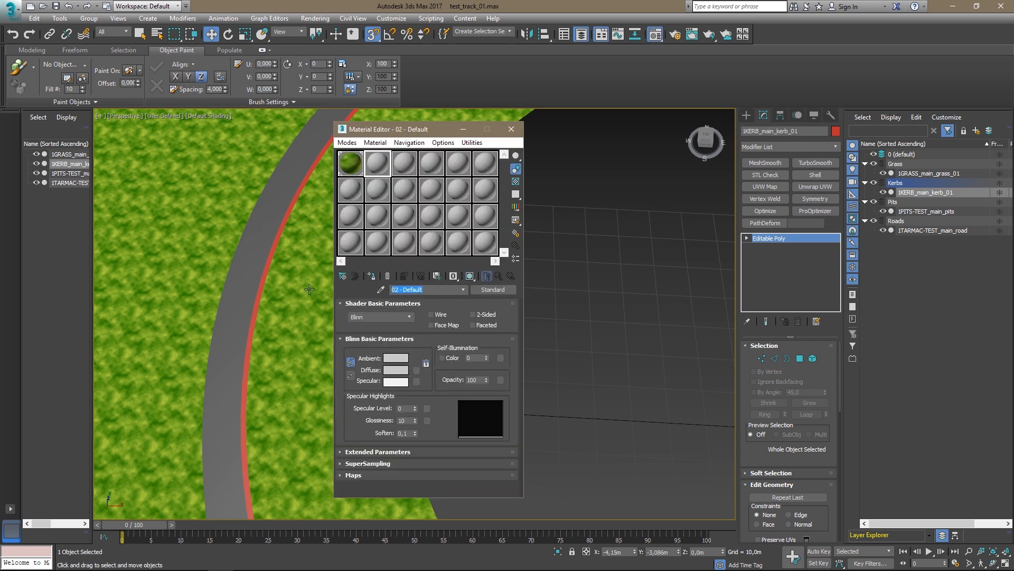
text(Ke)
key(BackSpace)
key(BackSpace)
text(kerbs_)
click(361, 167)
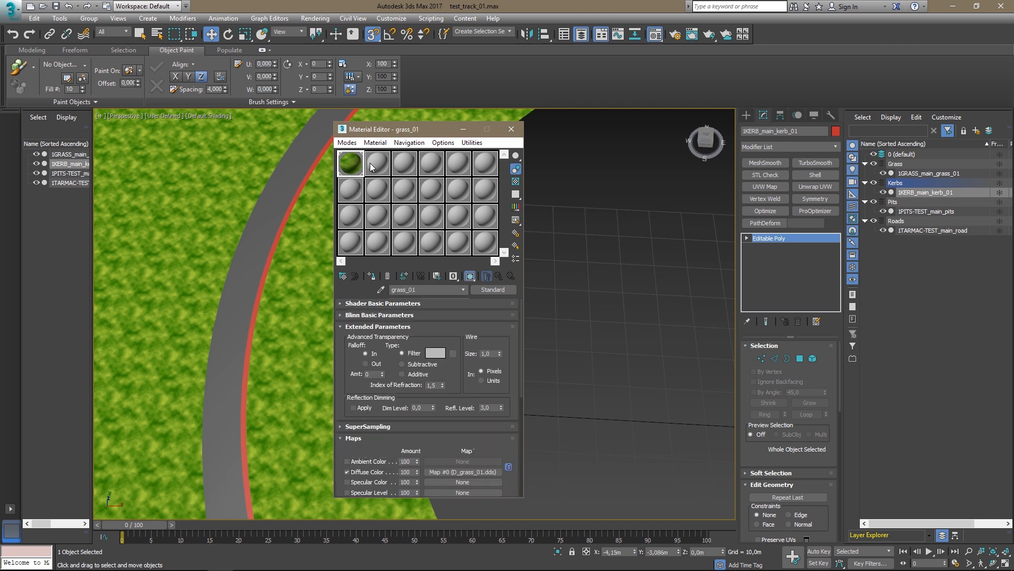
click(372, 167)
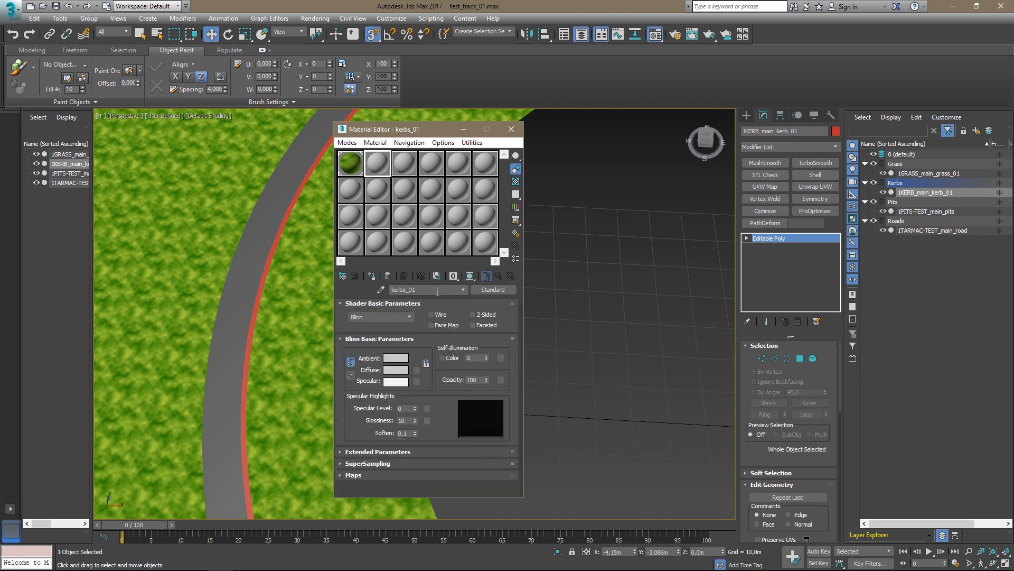
Load D_kerbs_01.dds from the textures folder as the diffuse colour bitmap of kerbs_01.
click(353, 475)
click(432, 346)
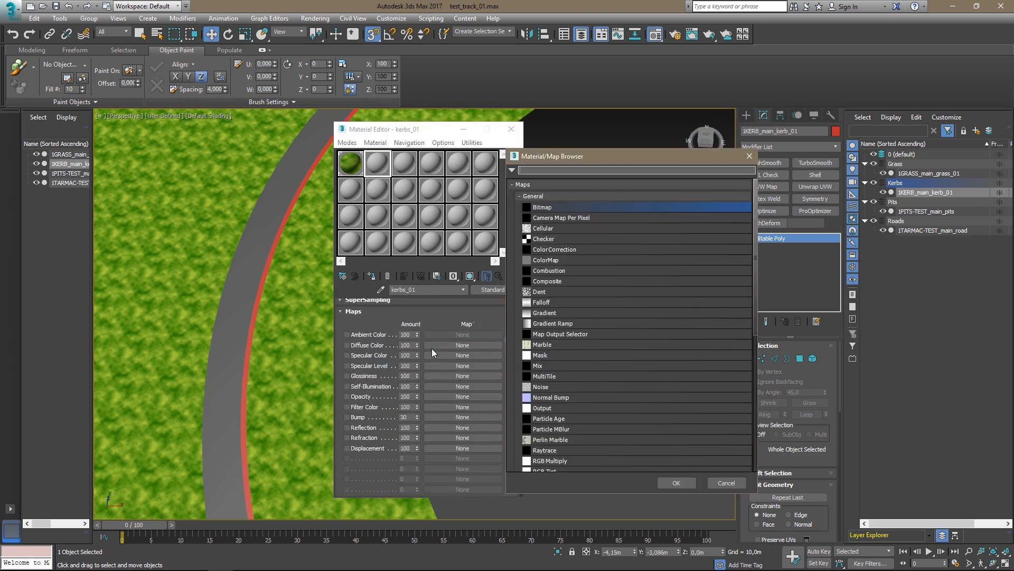
double_click(540, 207)
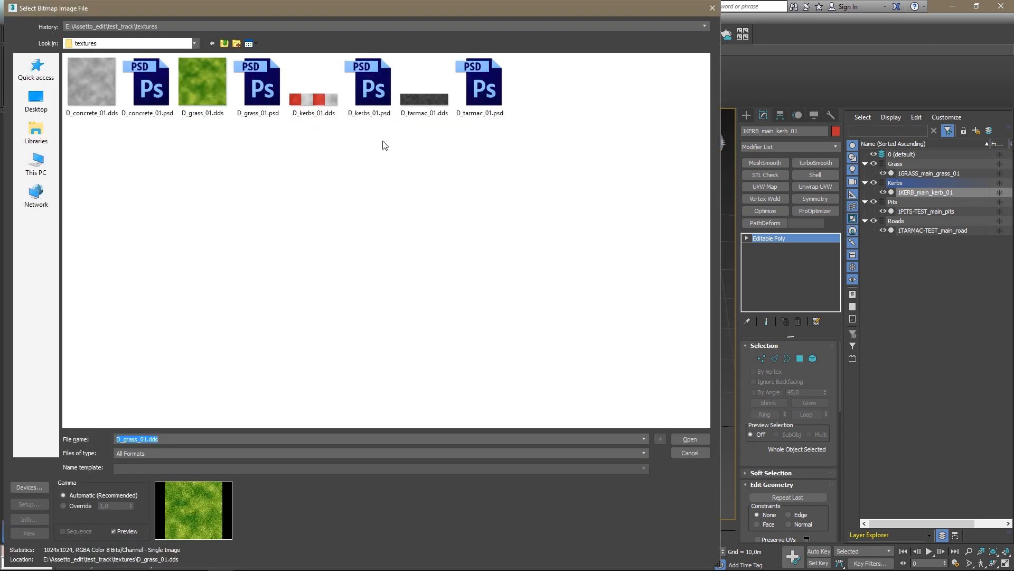
click(313, 93)
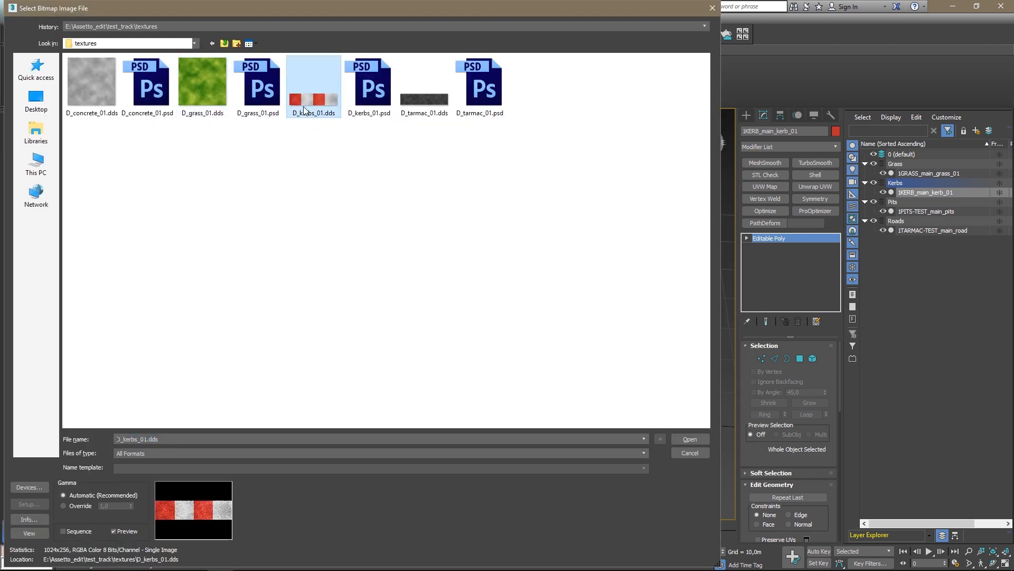
click(686, 441)
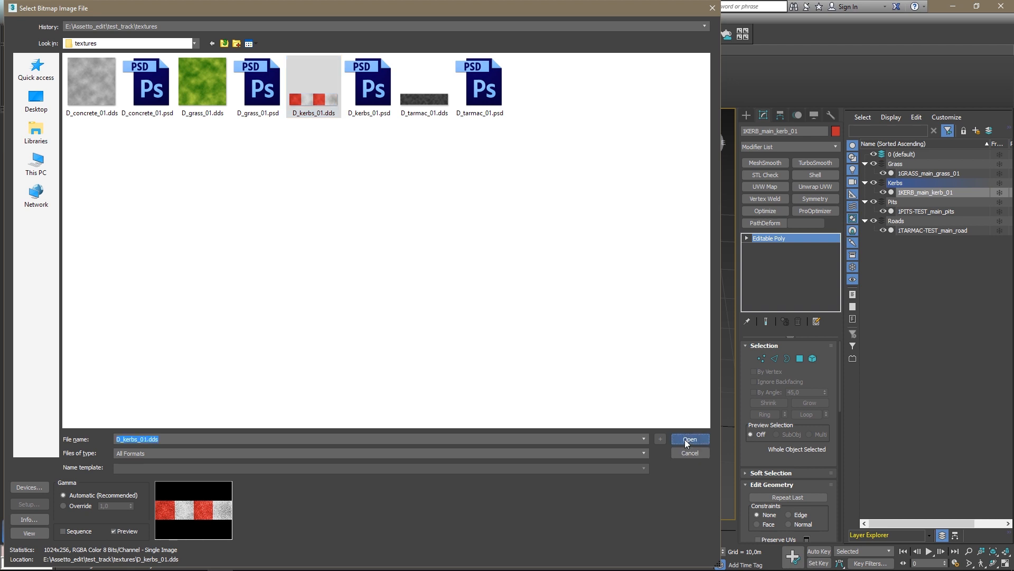
click(500, 277)
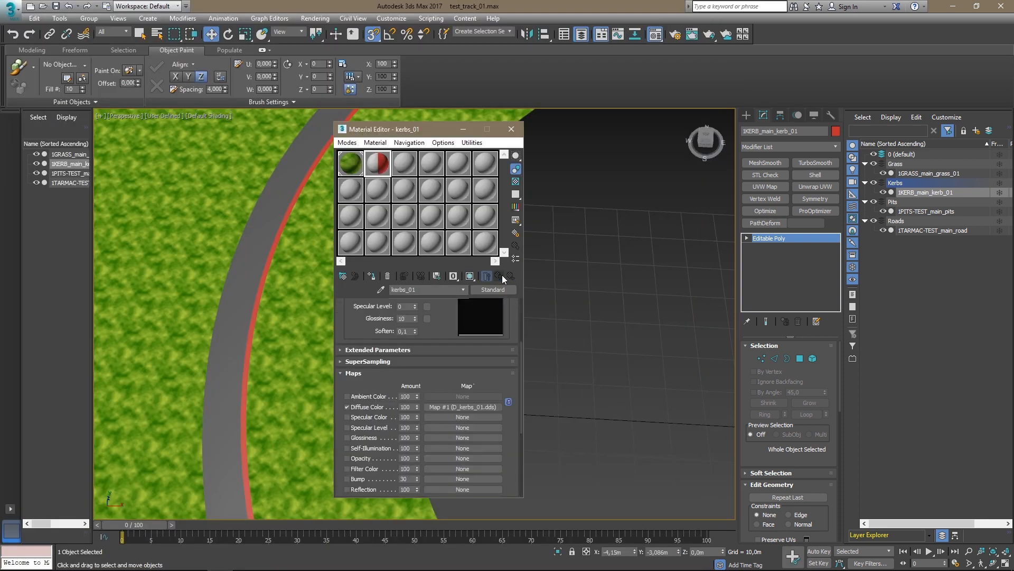
Assign kerbs_01 to the 1KERB_main_kerb_01 mesh, show the shaded material in the viewport and close the Material Editor.
click(927, 194)
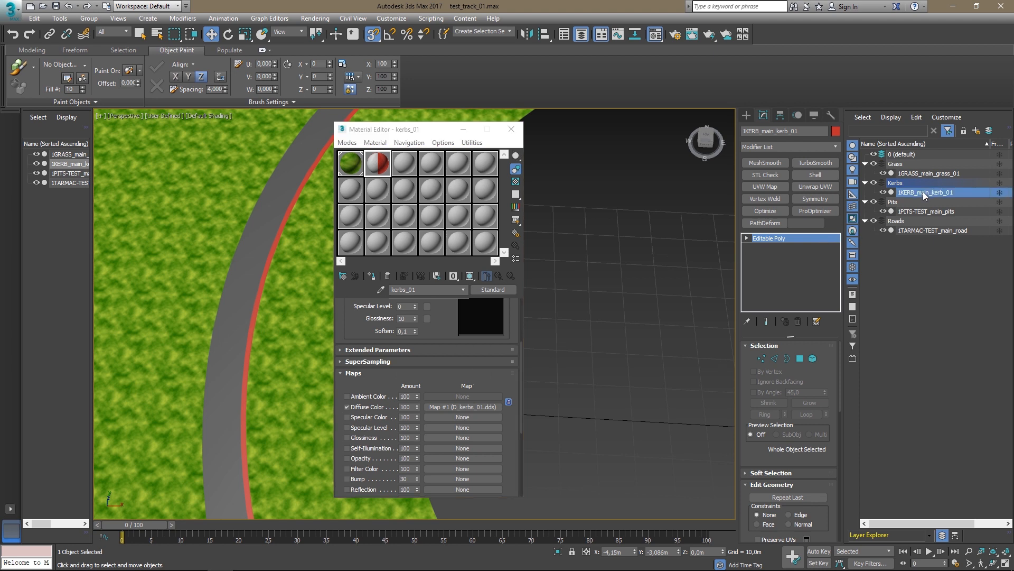
click(373, 276)
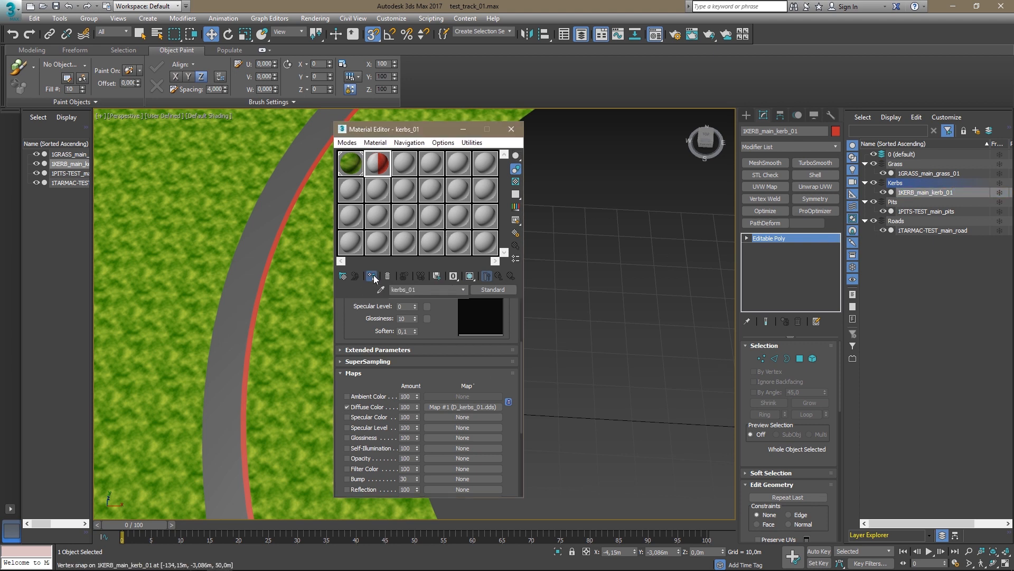
click(470, 276)
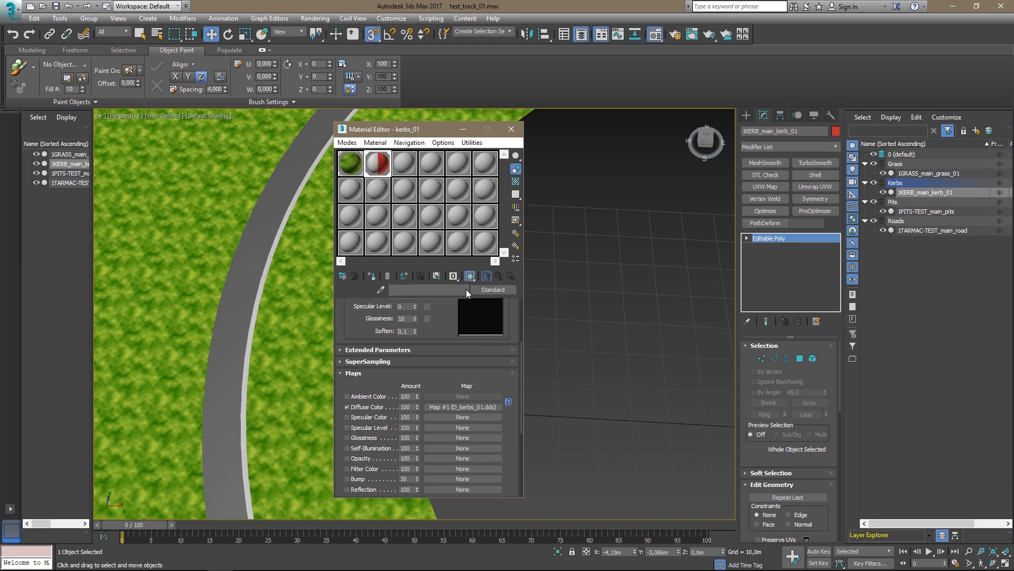
click(511, 129)
Examine how the kerb texture is mapped along the kerbs, both around the whole track and up close.
scroll(581, 257, down, 10)
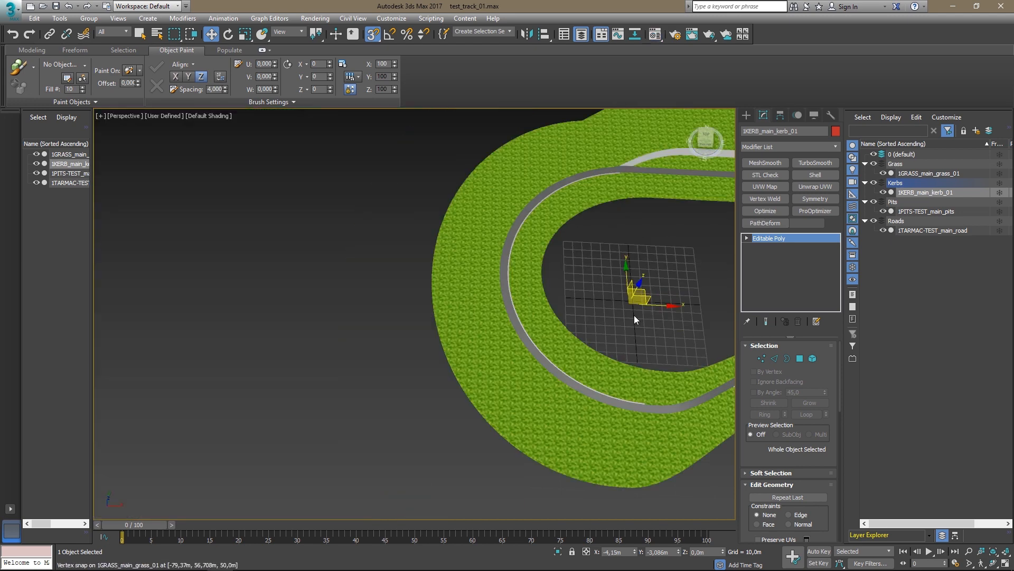
middle_drag(633, 315, 276, 317)
scroll(362, 367, up, 2)
scroll(353, 350, up, 5)
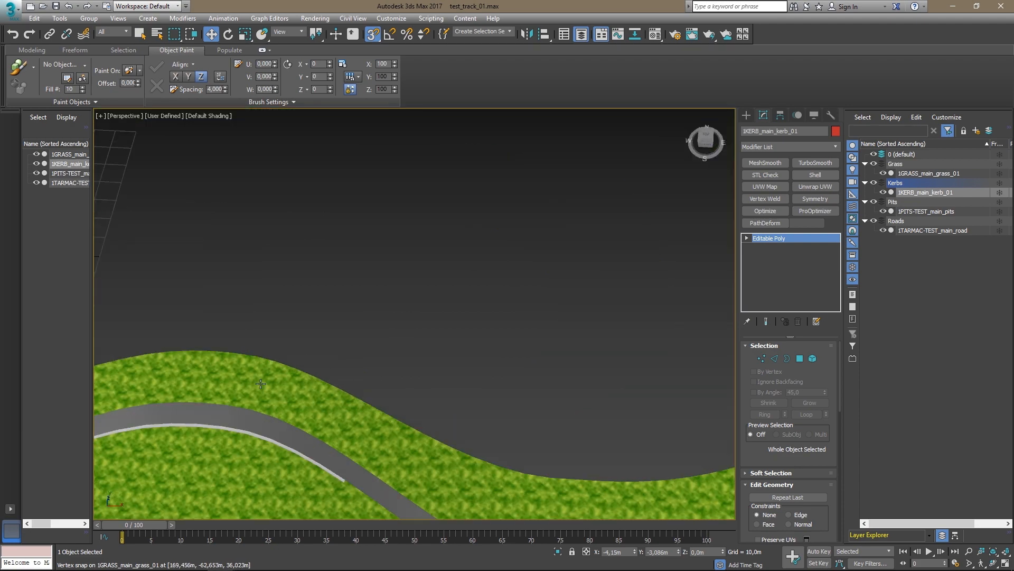
scroll(339, 351, down, 5)
scroll(398, 353, up, 6)
scroll(402, 343, down, 6)
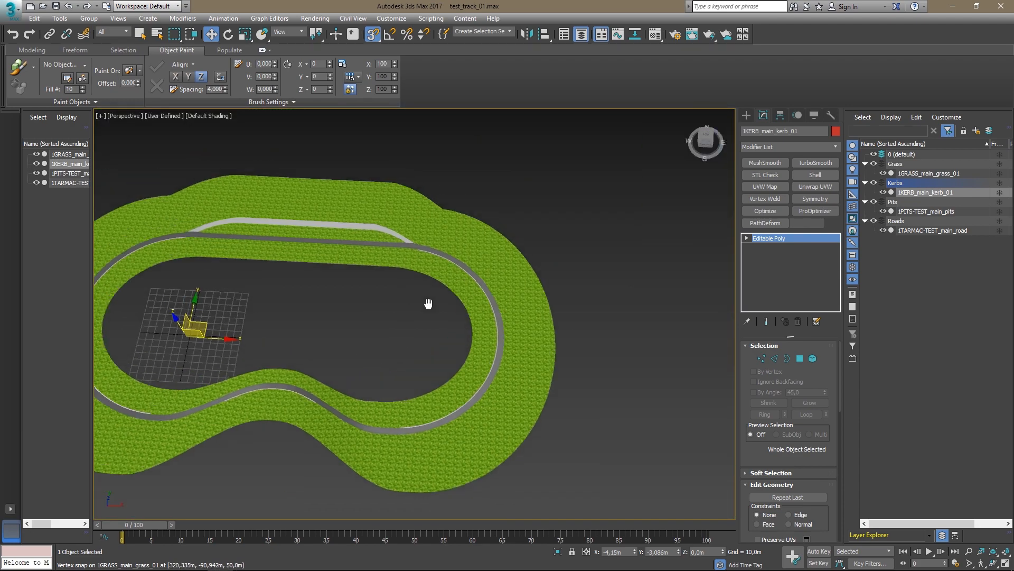
scroll(414, 285, up, 8)
scroll(261, 288, up, 6)
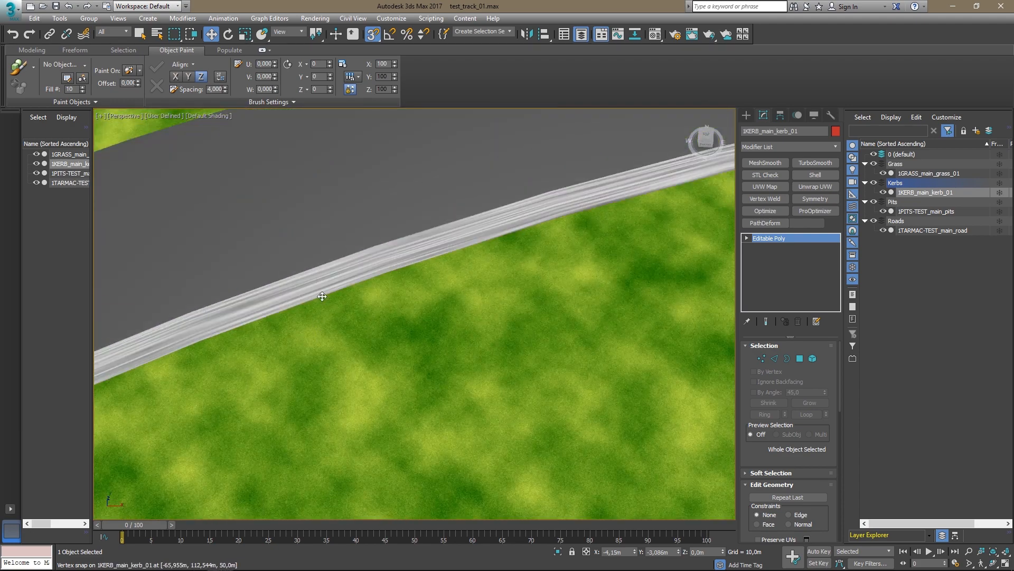
scroll(399, 292, up, 3)
scroll(458, 330, down, 2)
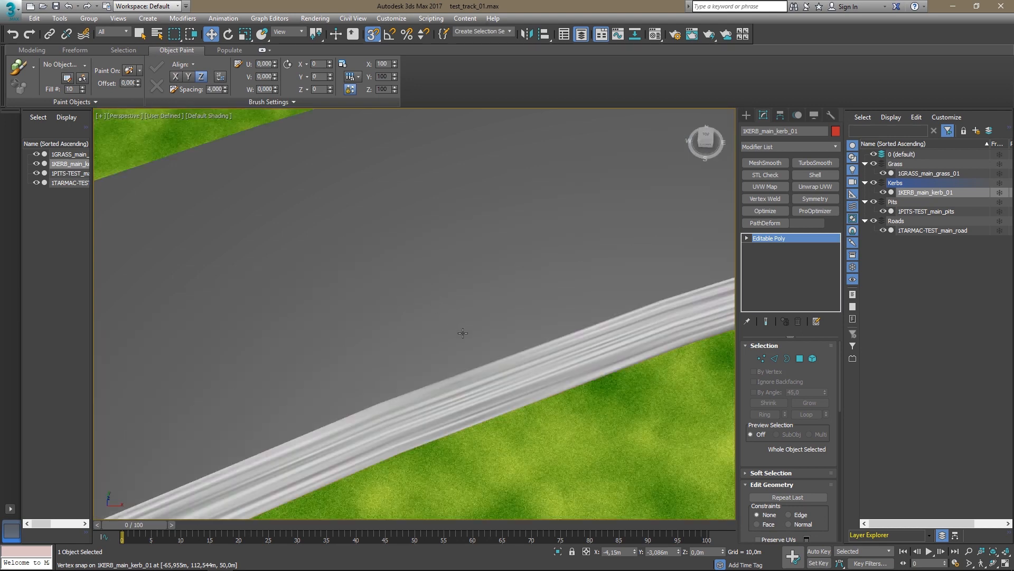
scroll(607, 363, down, 4)
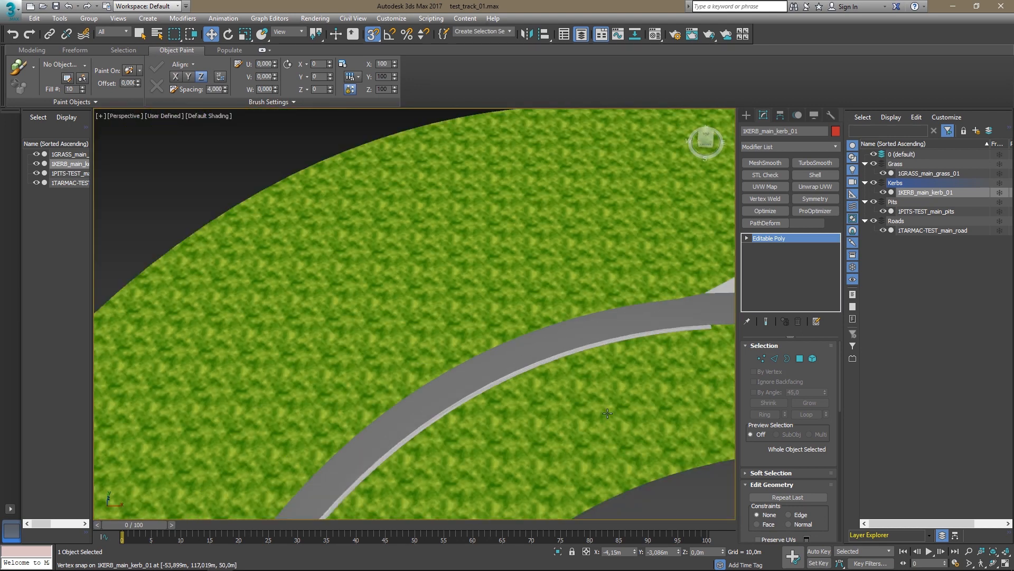
Add a UVW Map modifier to the selected main kerb object.
scroll(607, 423, down, 3)
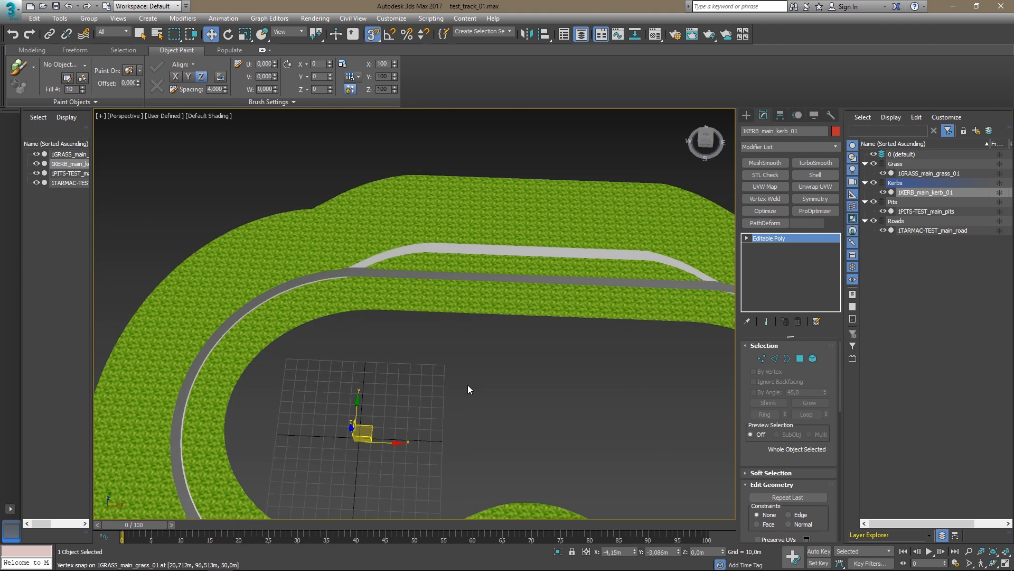
scroll(576, 411, down, 1)
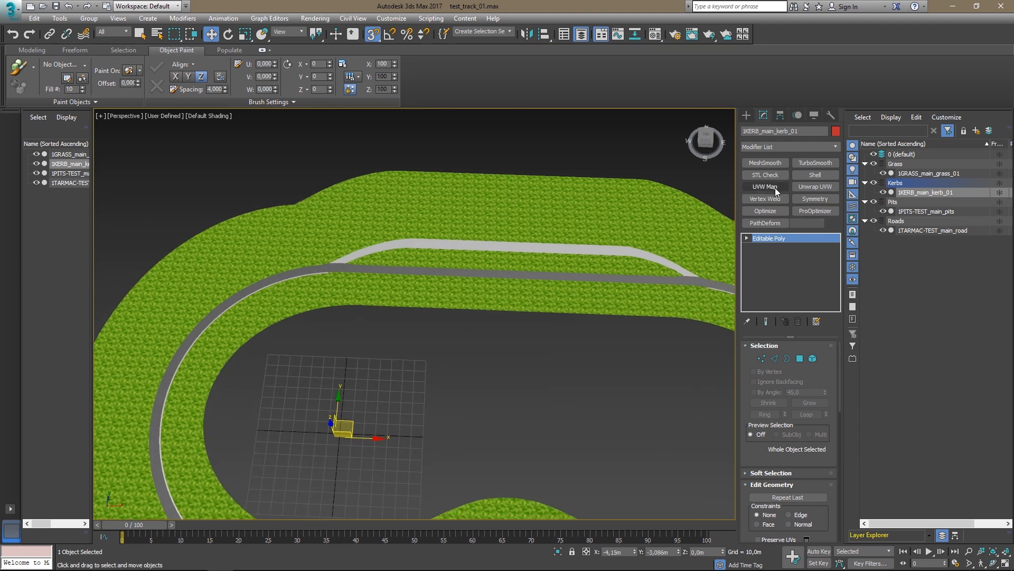
click(817, 148)
drag(832, 194, 848, 506)
click(789, 452)
Turn on edged-face display in the viewport and set the kerb's UVW Map mapping type to Face.
middle_drag(461, 409, 450, 307)
scroll(429, 424, up, 3)
scroll(430, 424, down, 3)
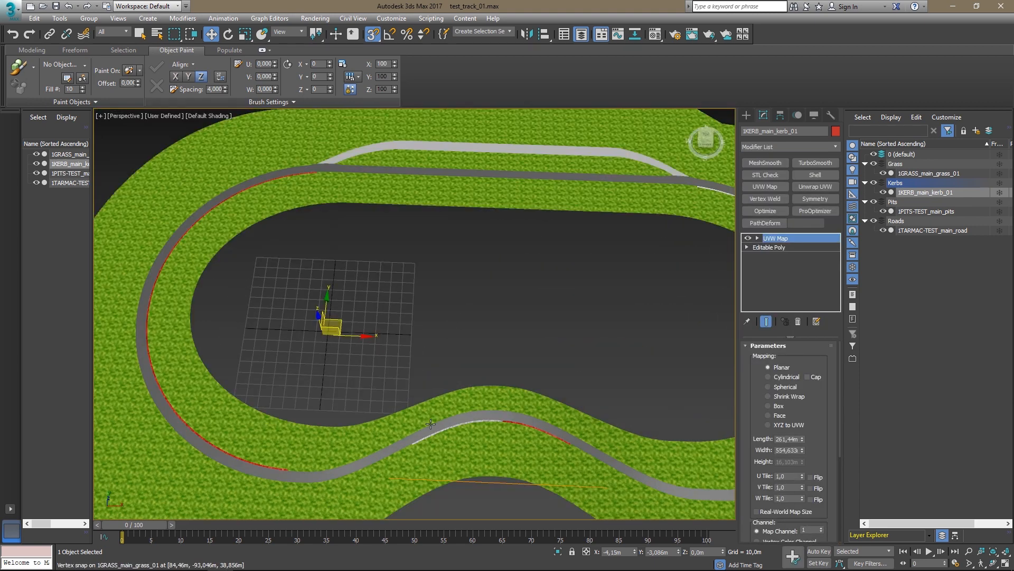
key(F4)
scroll(315, 395, up, 10)
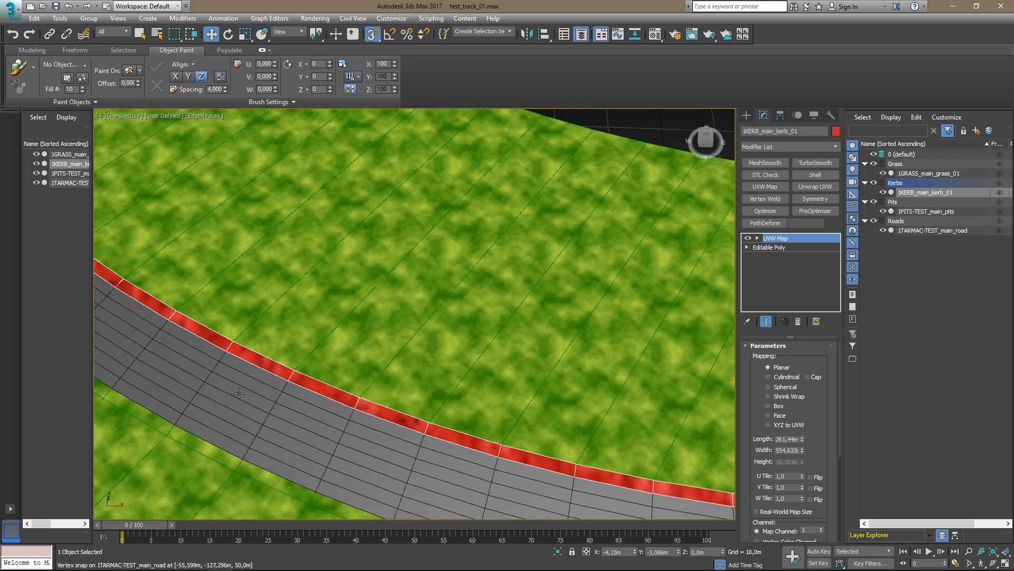
click(780, 417)
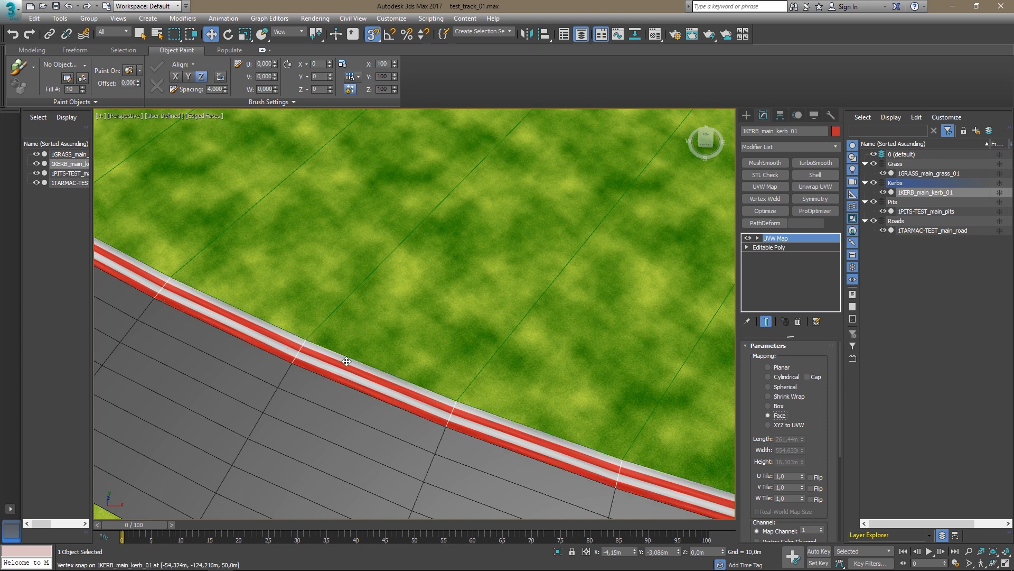
Examine how the kerb texture runs along the individual kerb segments around the track.
scroll(217, 337, down, 2)
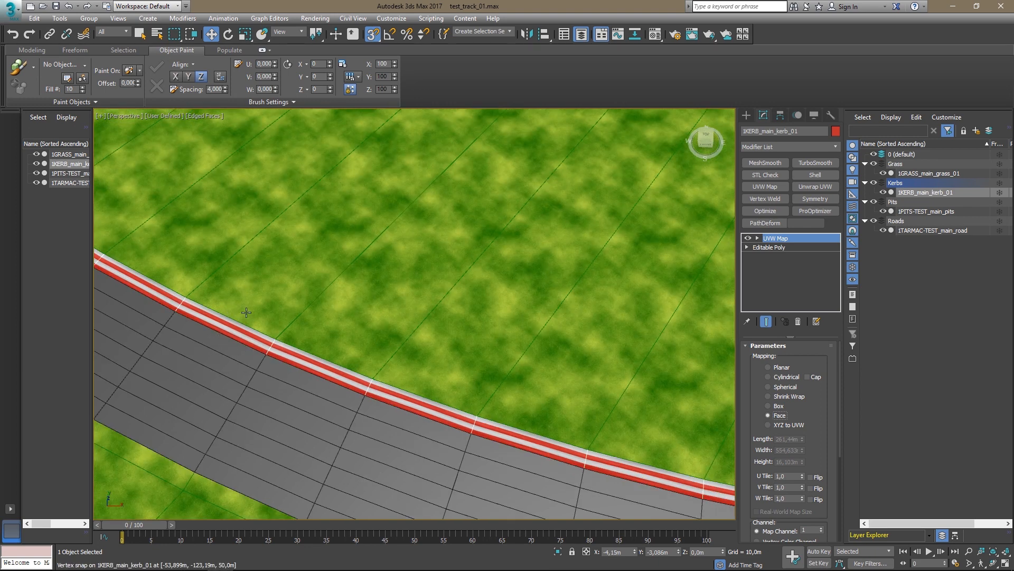
scroll(522, 431, down, 2)
middle_drag(522, 430, 404, 406)
scroll(441, 441, up, 2)
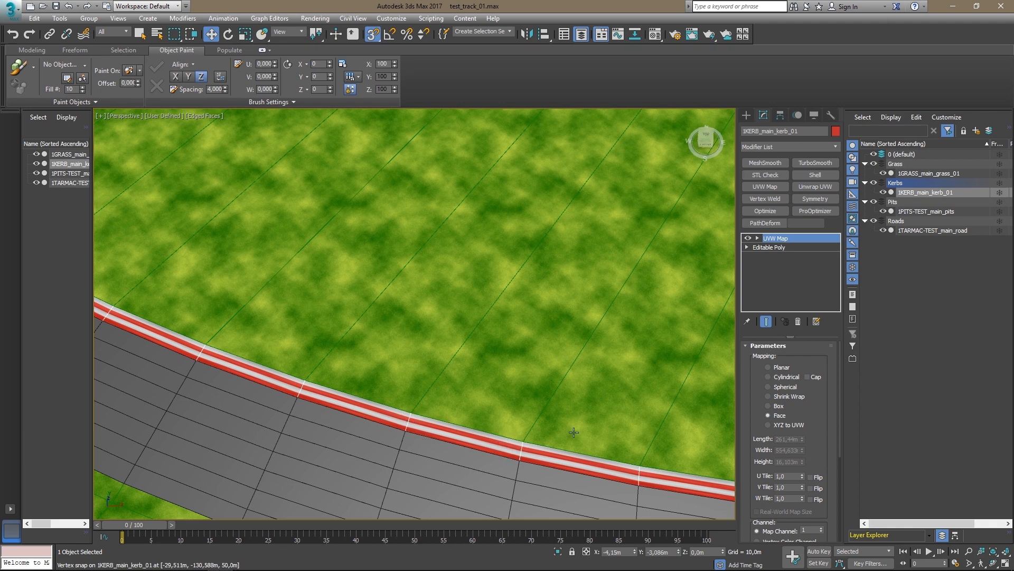
scroll(576, 432, down, 3)
scroll(488, 451, up, 5)
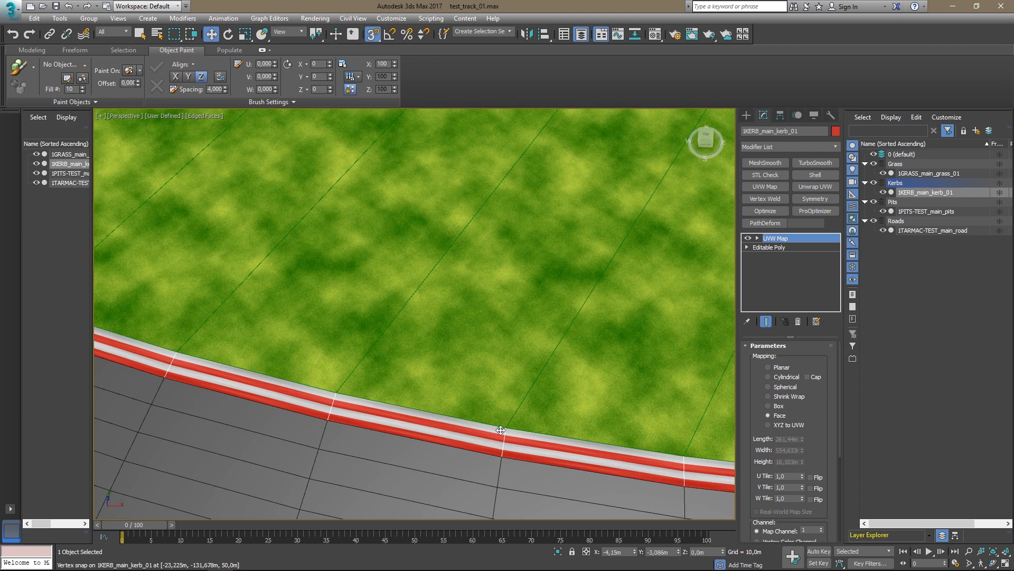
scroll(427, 433, down, 8)
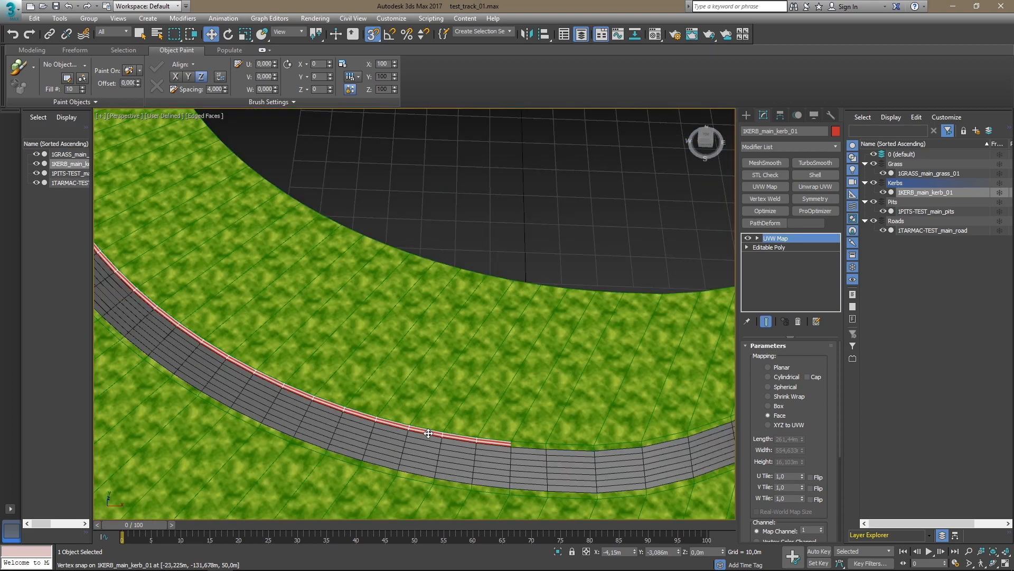
scroll(297, 447, up, 4)
scroll(296, 446, up, 5)
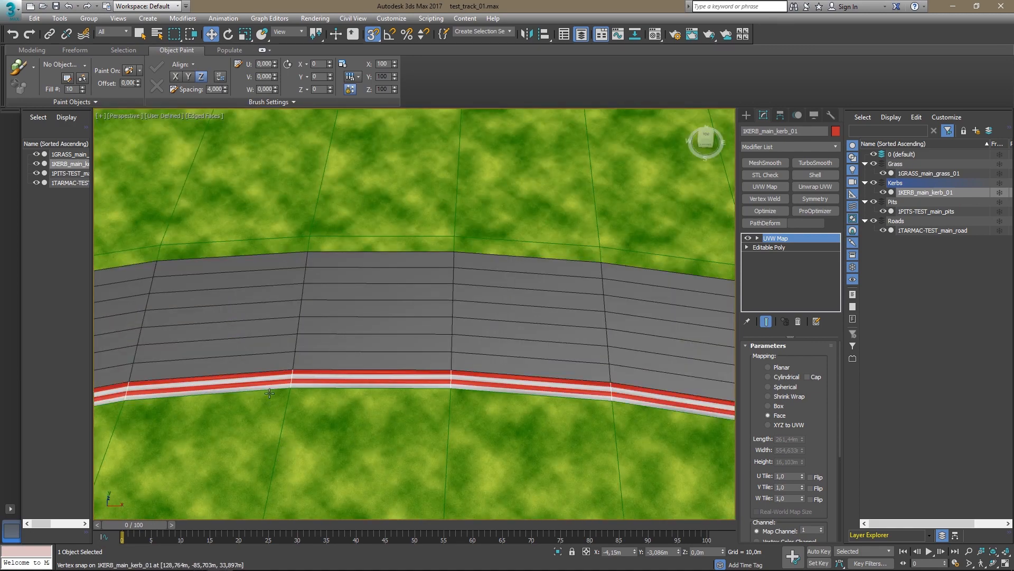
scroll(427, 380, down, 6)
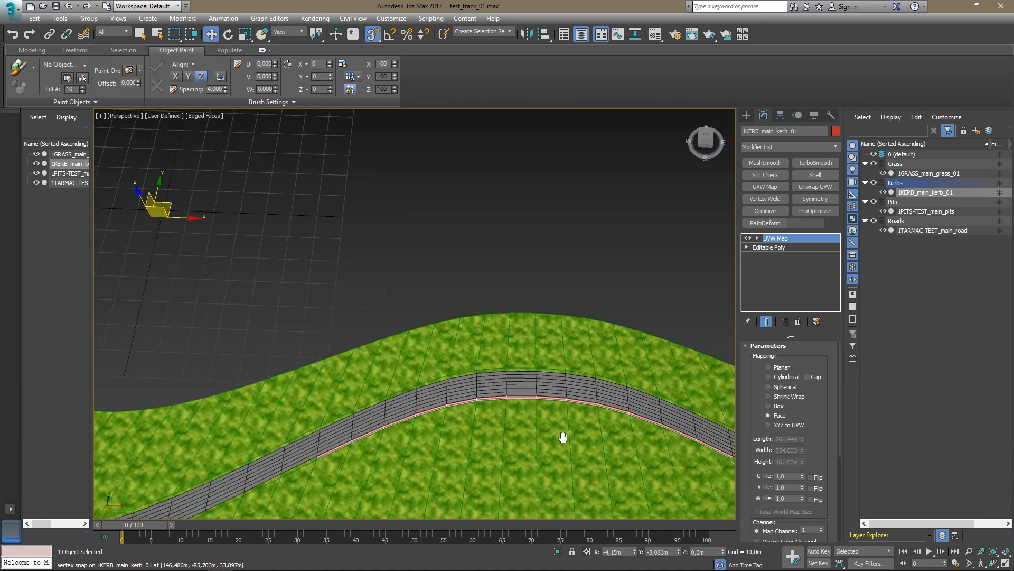
scroll(446, 490, up, 8)
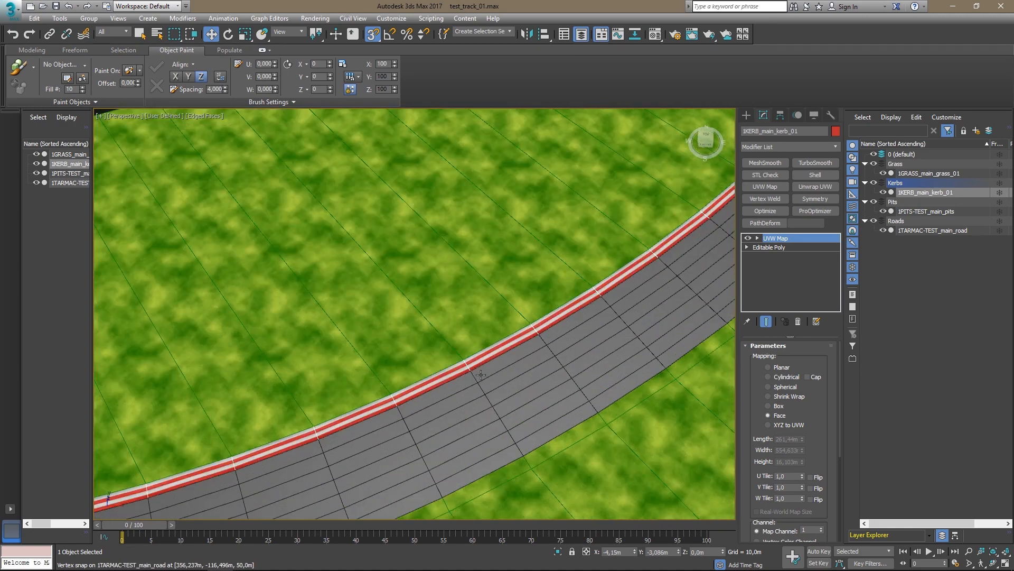
Collapse the UVW Map into the kerb's Editable Poly and add an Unwrap UVW modifier.
right_click(798, 238)
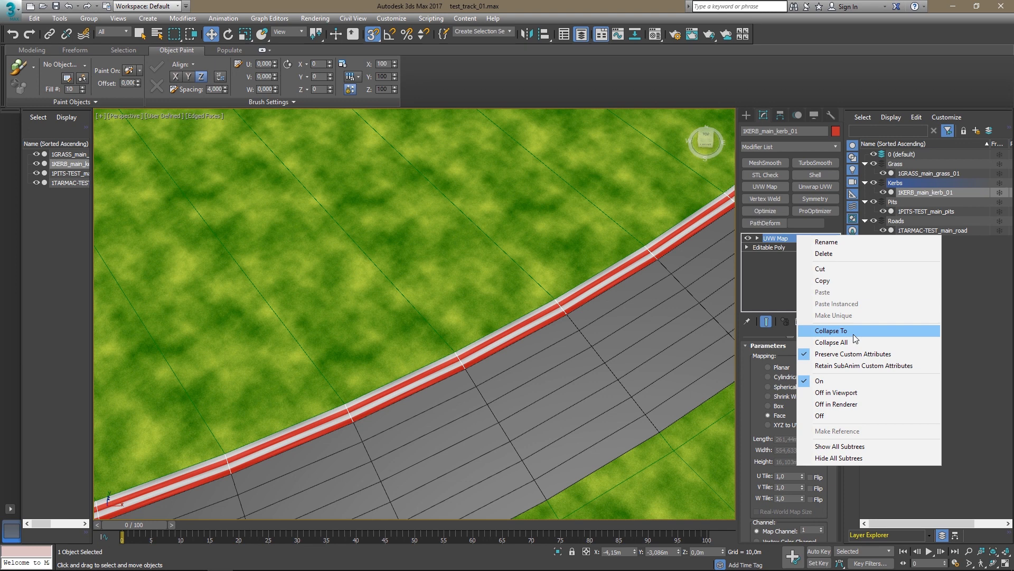
click(881, 330)
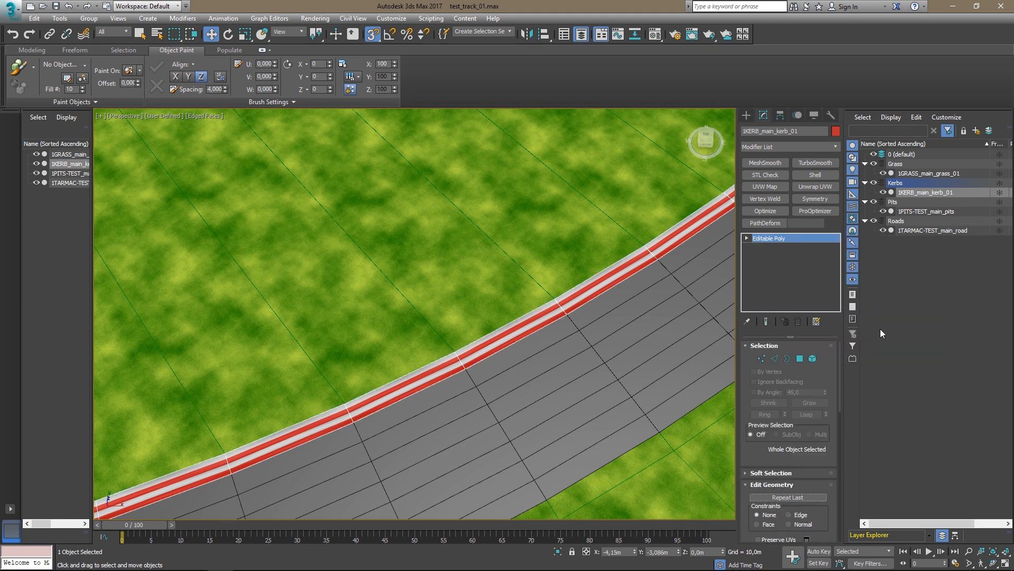
click(823, 188)
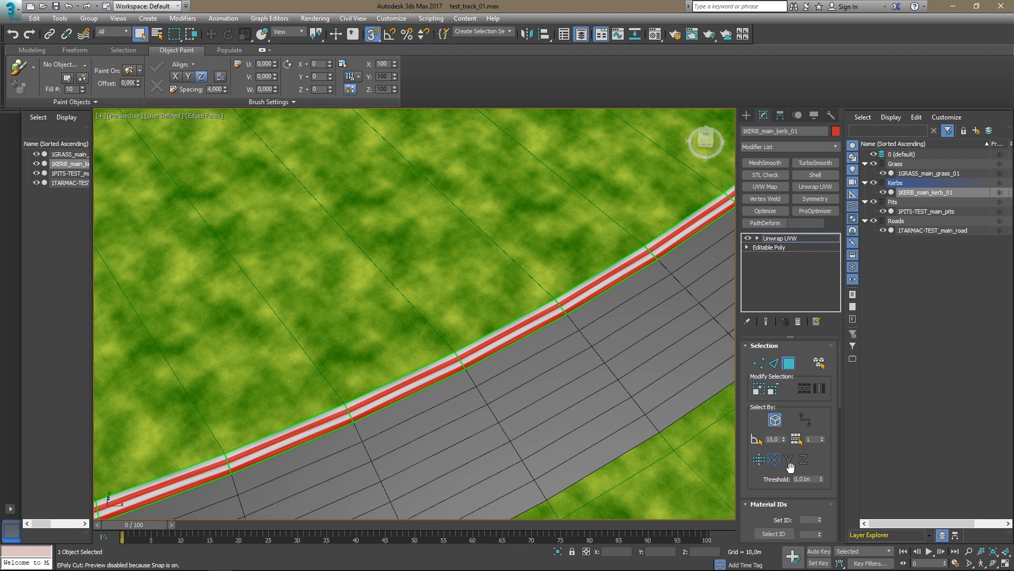
Open the UV editor for the kerb and show the D_kerbs_01.dds map as its background.
scroll(753, 478, down, 3)
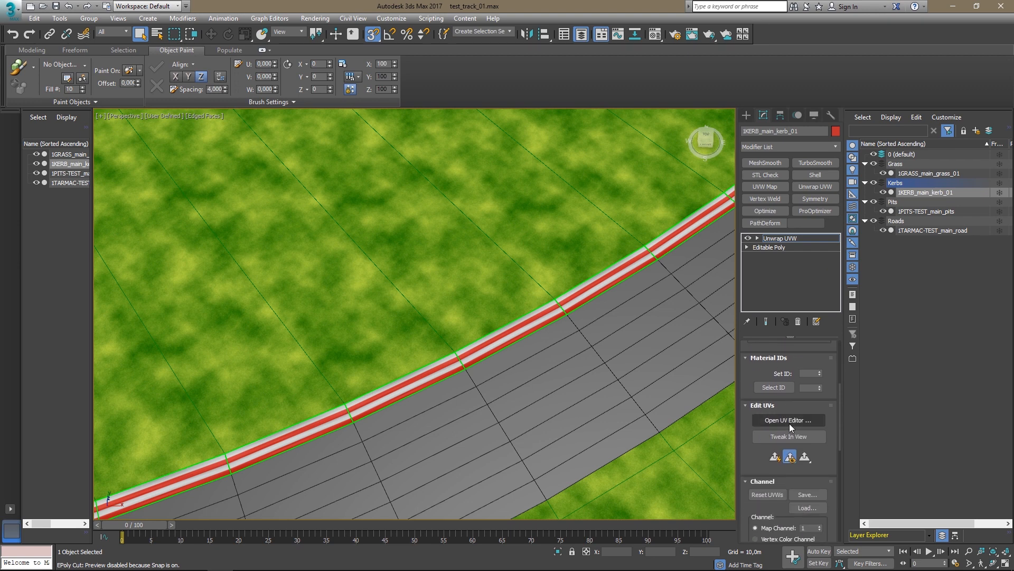
click(790, 423)
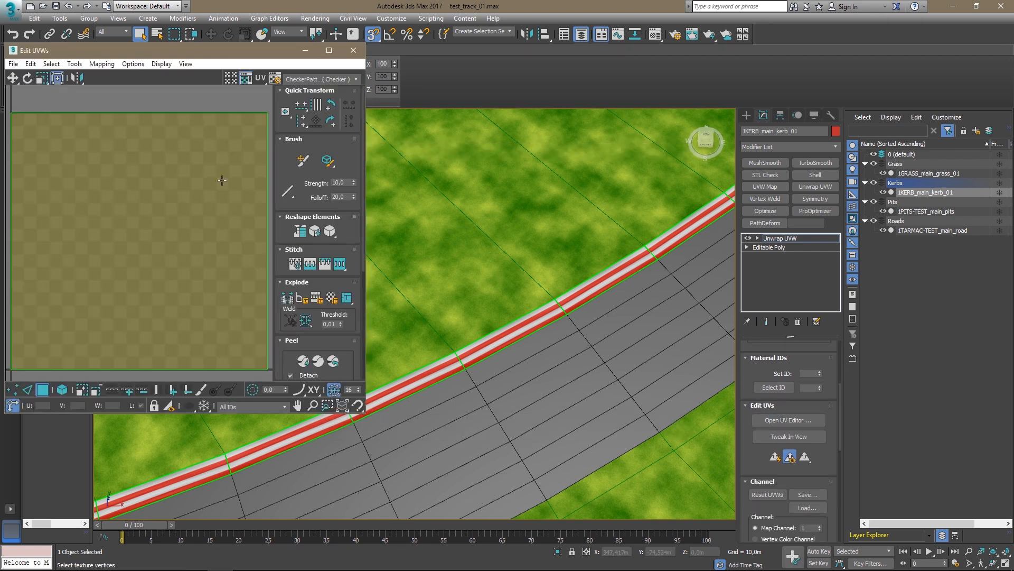
click(302, 80)
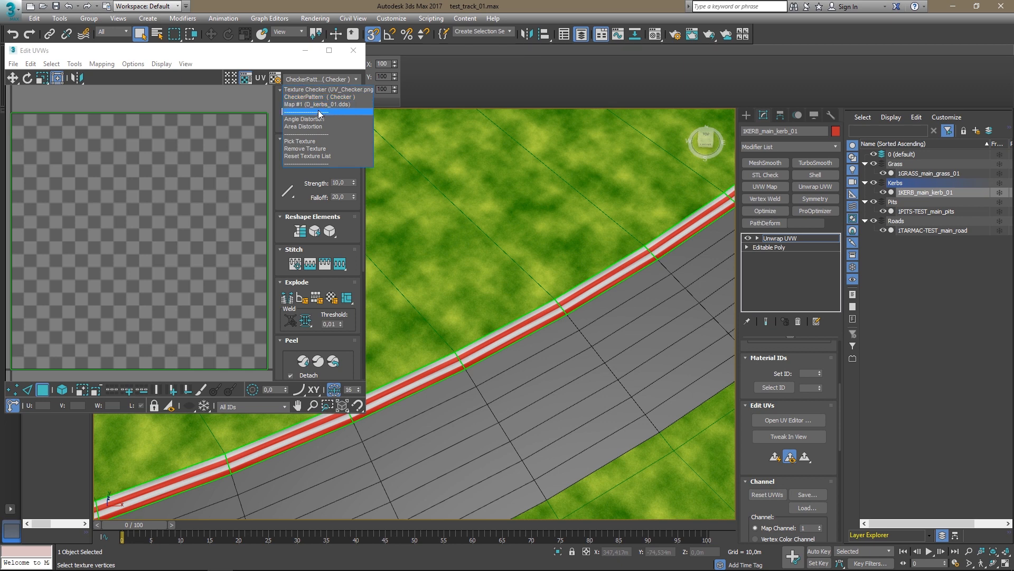
click(325, 108)
scroll(165, 205, down, 12)
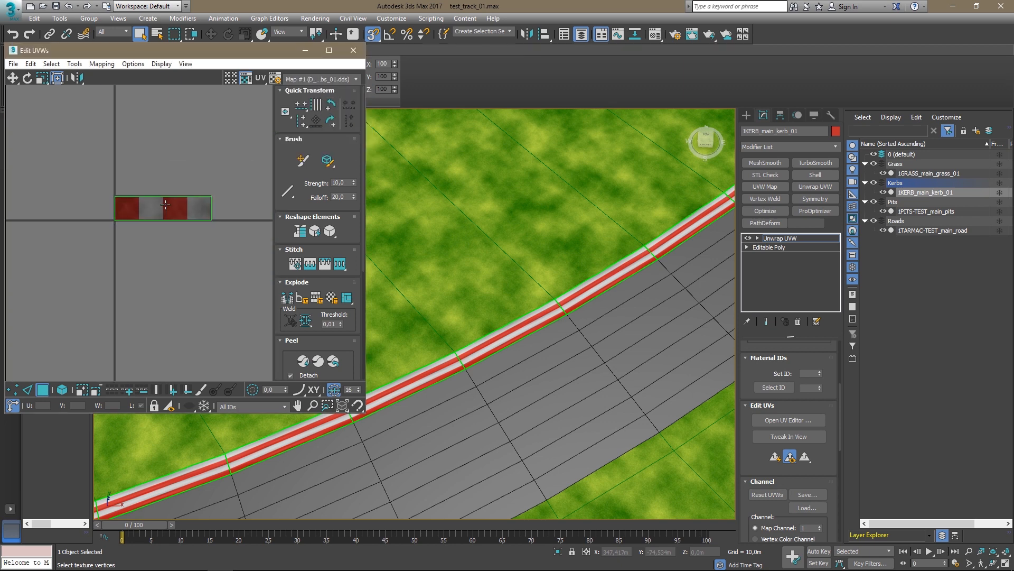
scroll(166, 205, up, 3)
scroll(207, 192, up, 2)
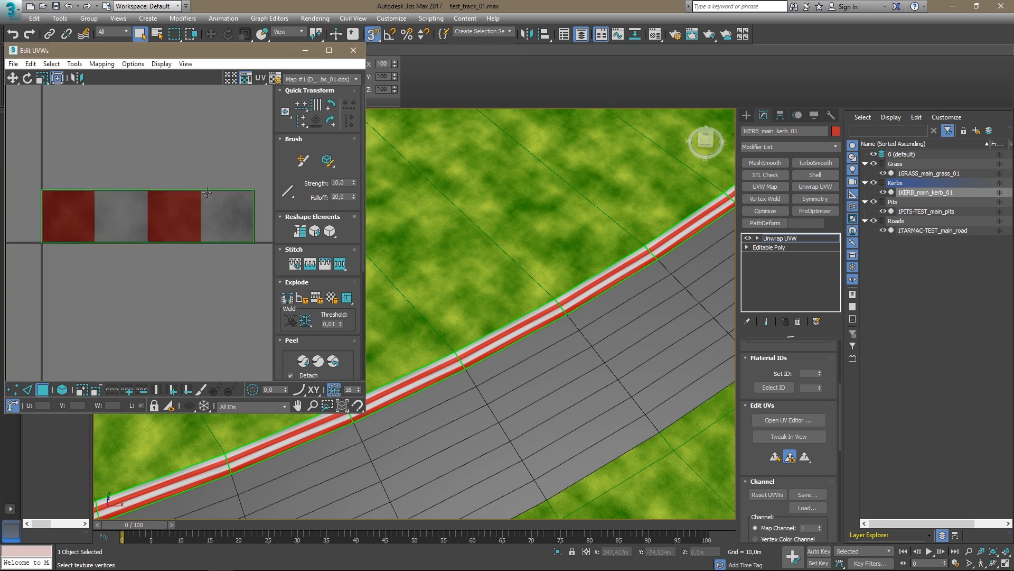
click(332, 79)
click(328, 90)
click(324, 80)
click(320, 105)
Try to rotate all the kerb's UV faces over the kerb texture in the UV editor.
drag(29, 271, 261, 172)
click(27, 78)
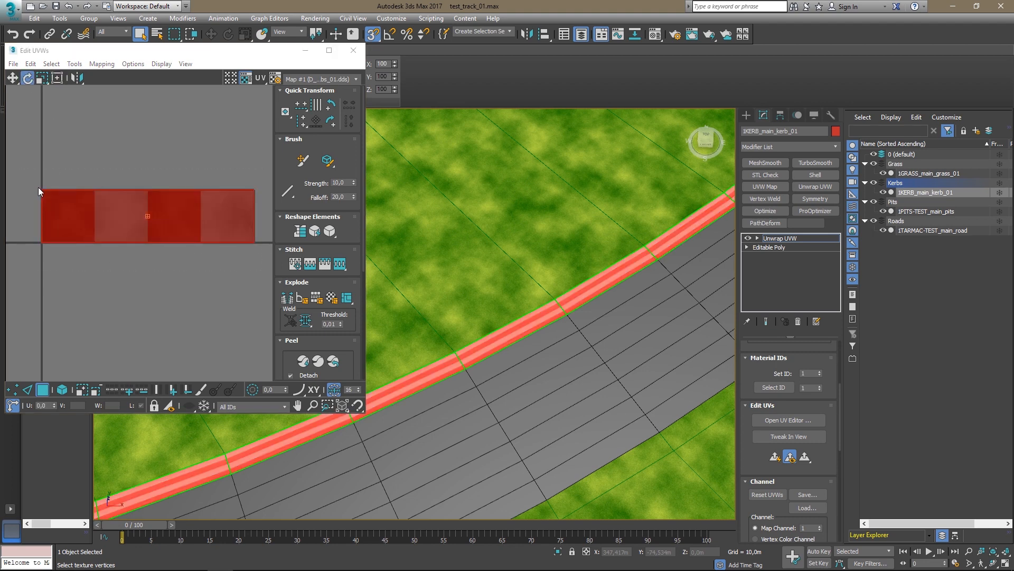
drag(39, 239, 165, 294)
click(261, 103)
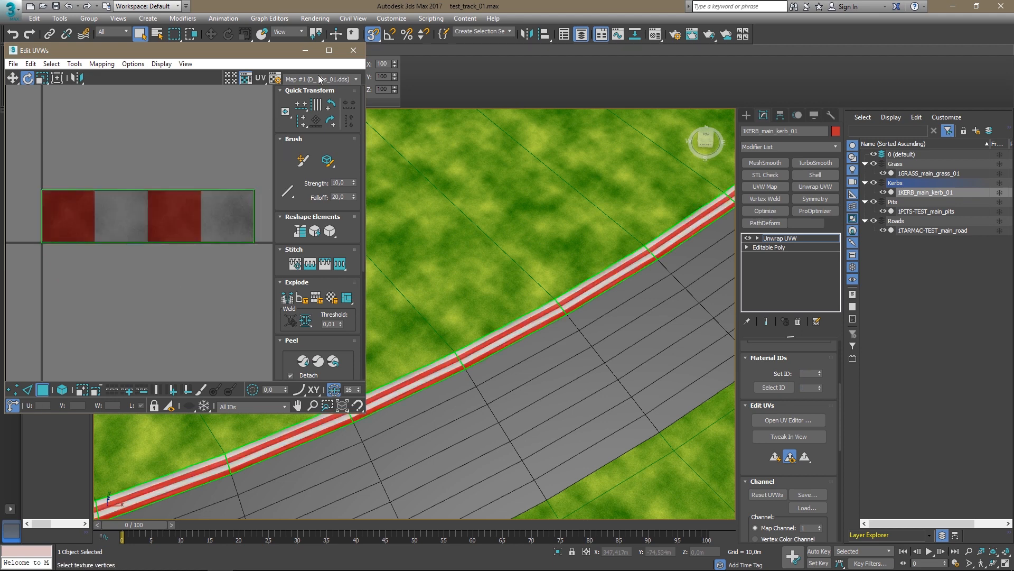
Switch the UV editor's background to the Texture Checker map (UV_Checker.png).
click(319, 79)
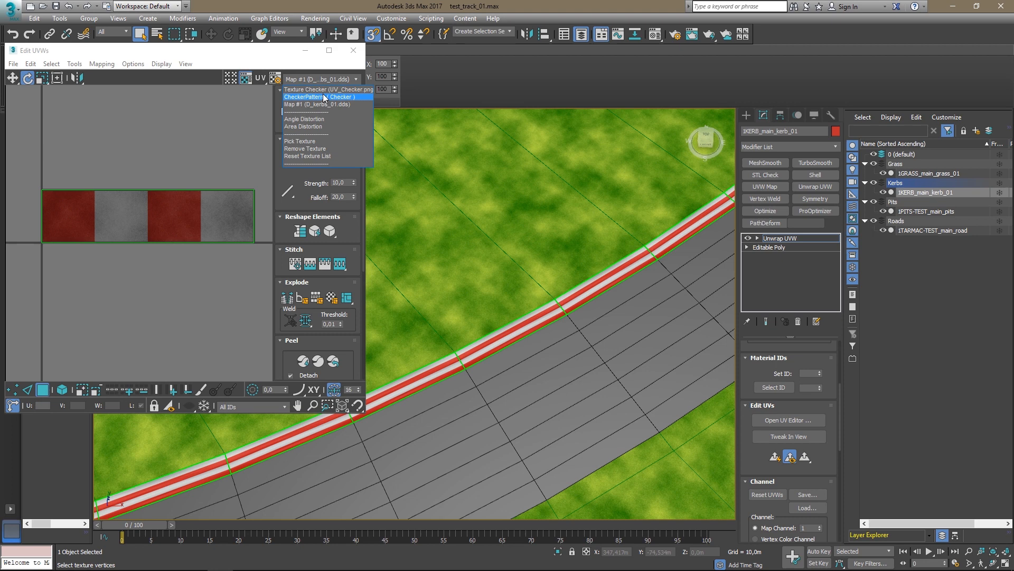
click(317, 89)
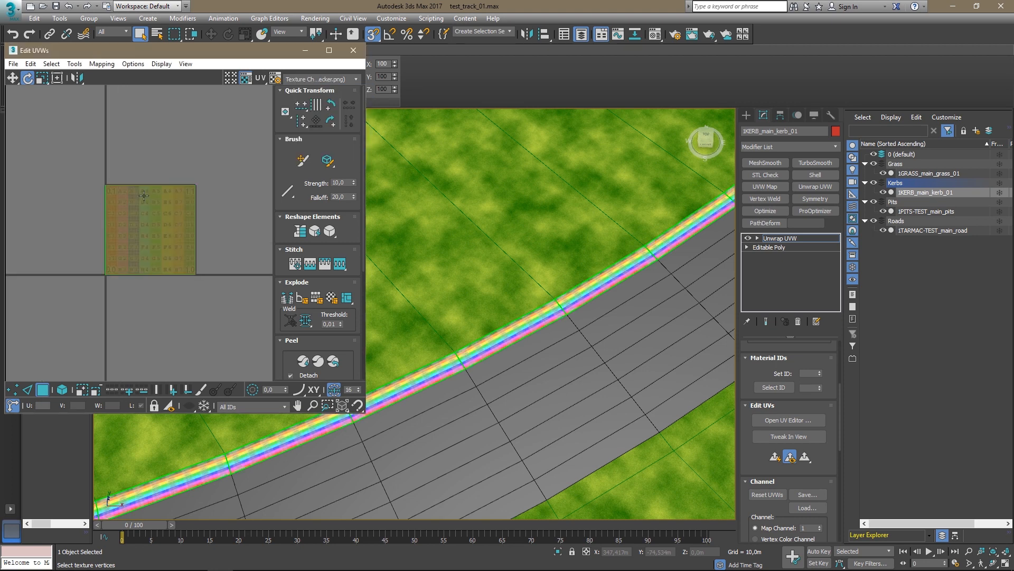
scroll(143, 196, up, 1)
click(318, 79)
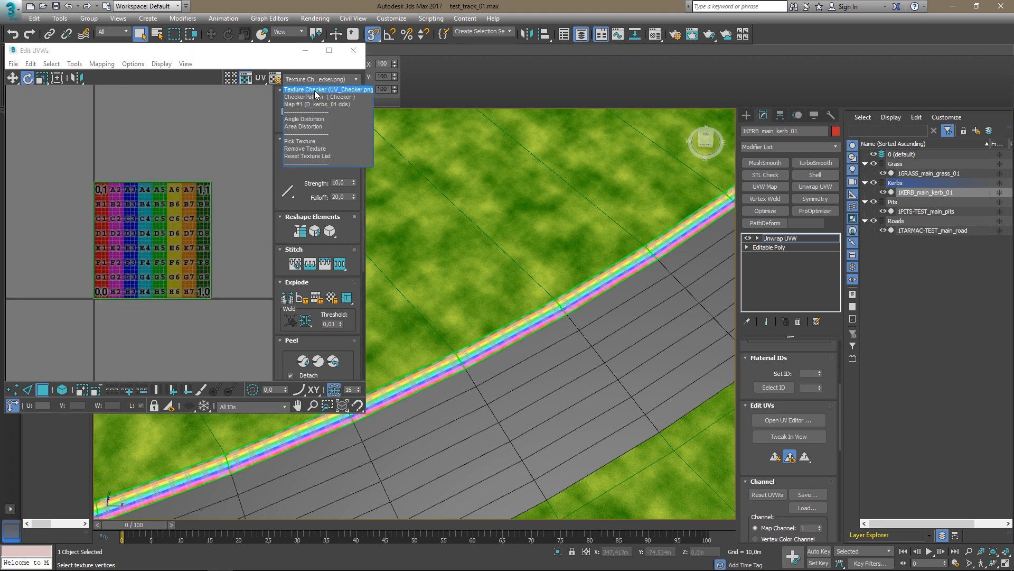
click(313, 89)
Enable angle snap and rotate all of the kerb's UV faces a quarter turn, then clear the selection.
drag(233, 147, 75, 327)
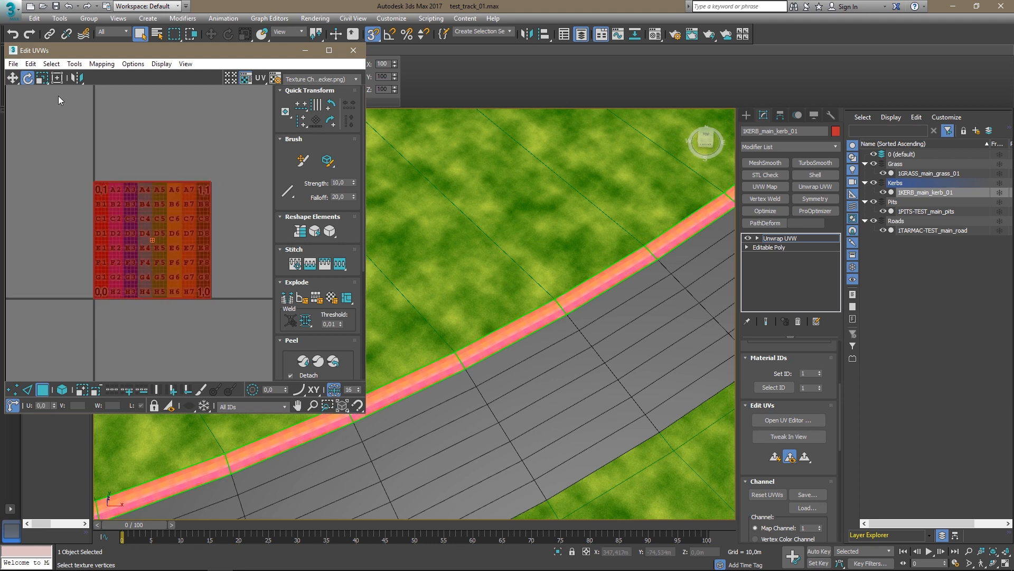
click(392, 36)
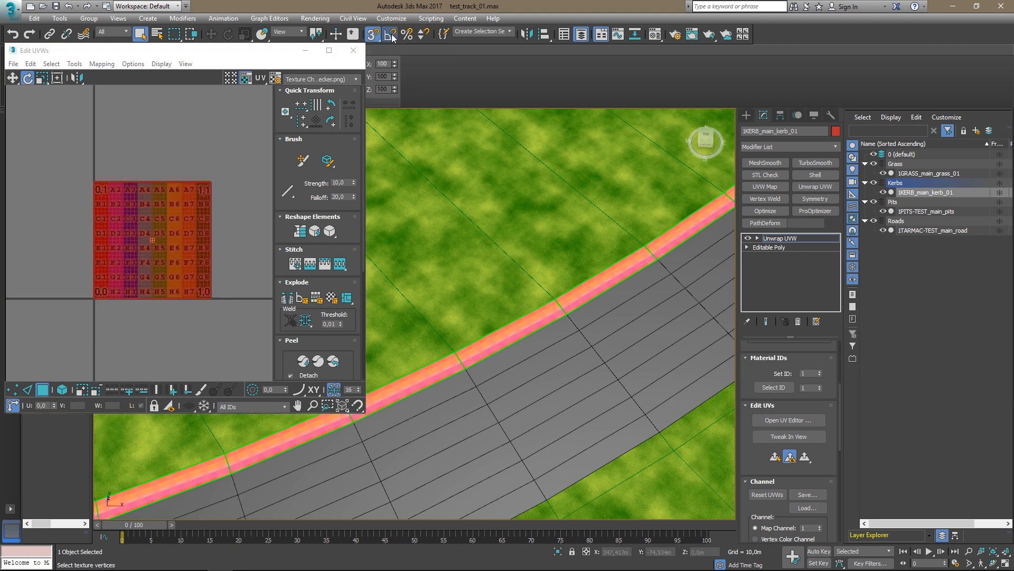
drag(208, 186, 114, 201)
click(145, 154)
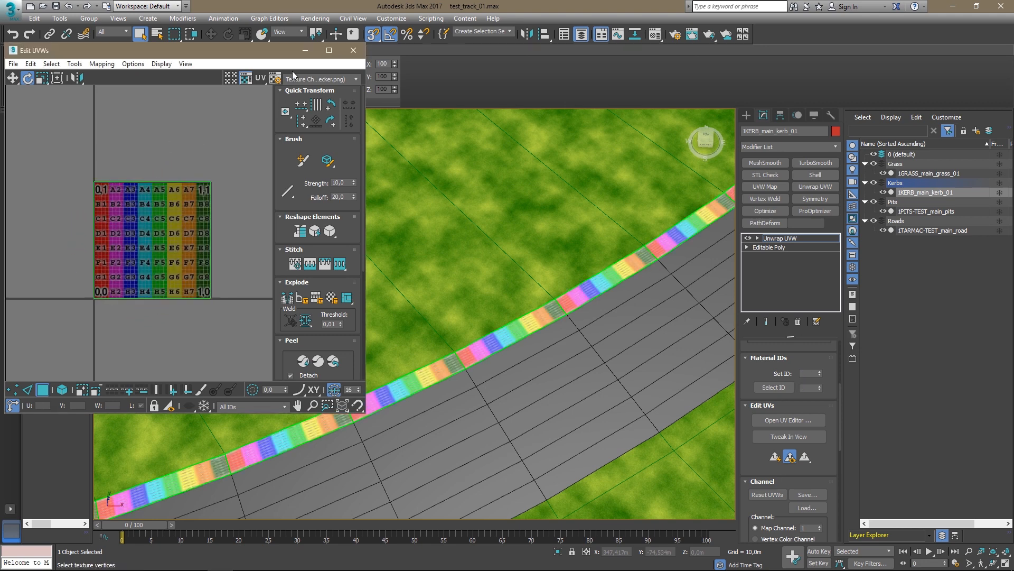
Switch the UV editor's background back to D_kerbs_01.dds and check the stripes on the kerb.
click(298, 77)
click(325, 105)
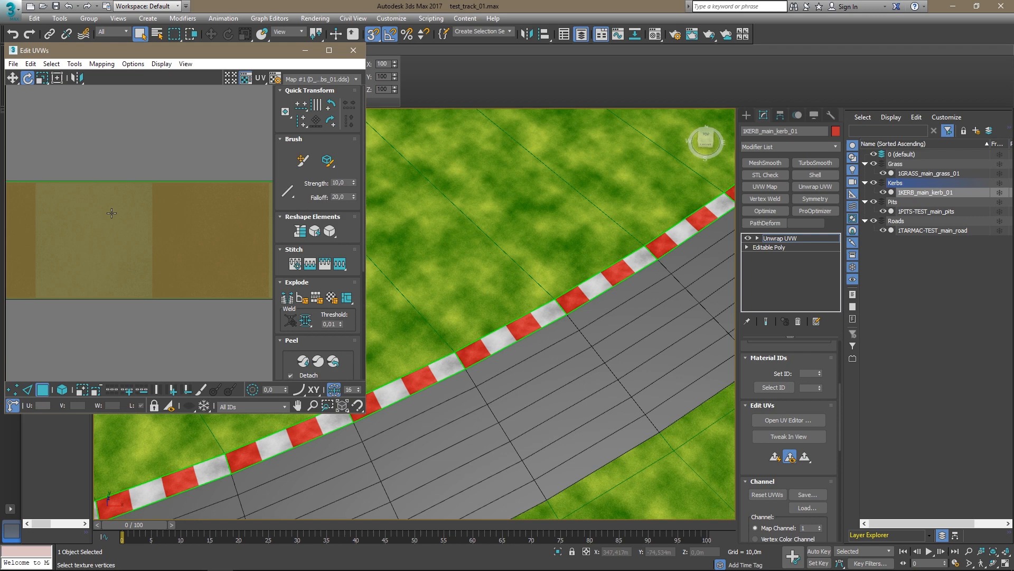
scroll(123, 223, down, 4)
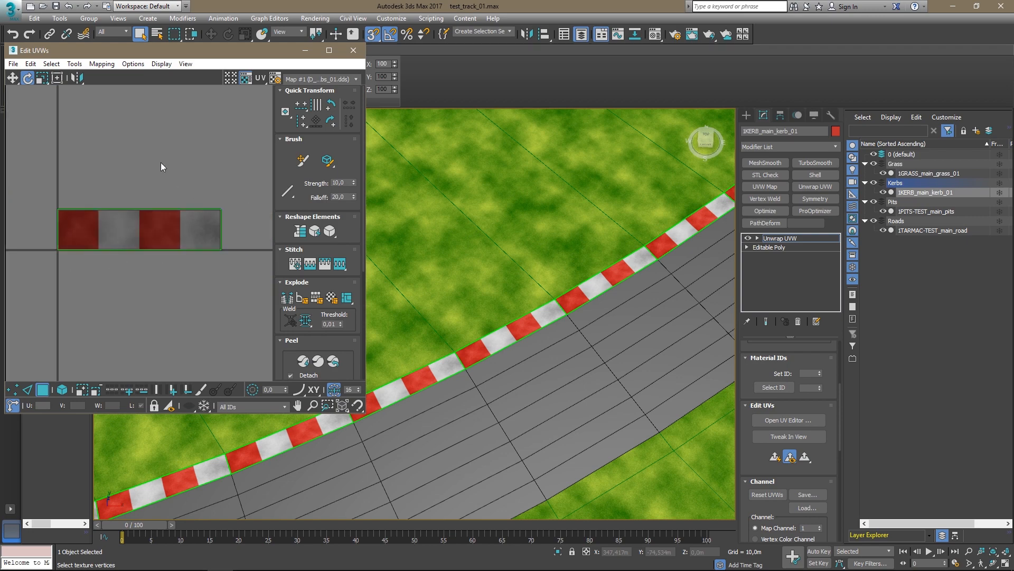
scroll(610, 326, up, 2)
scroll(465, 386, up, 2)
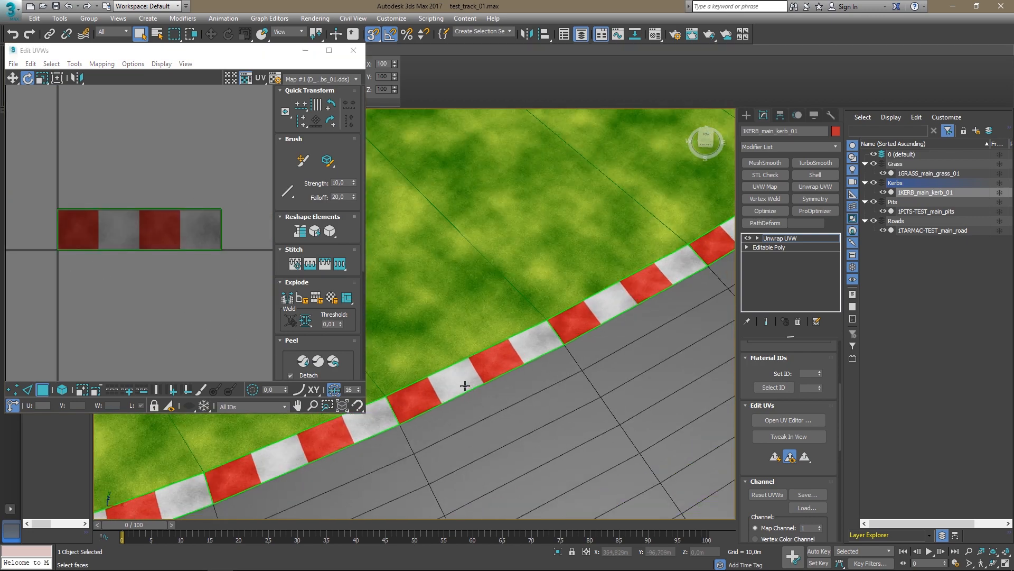
scroll(500, 376, down, 8)
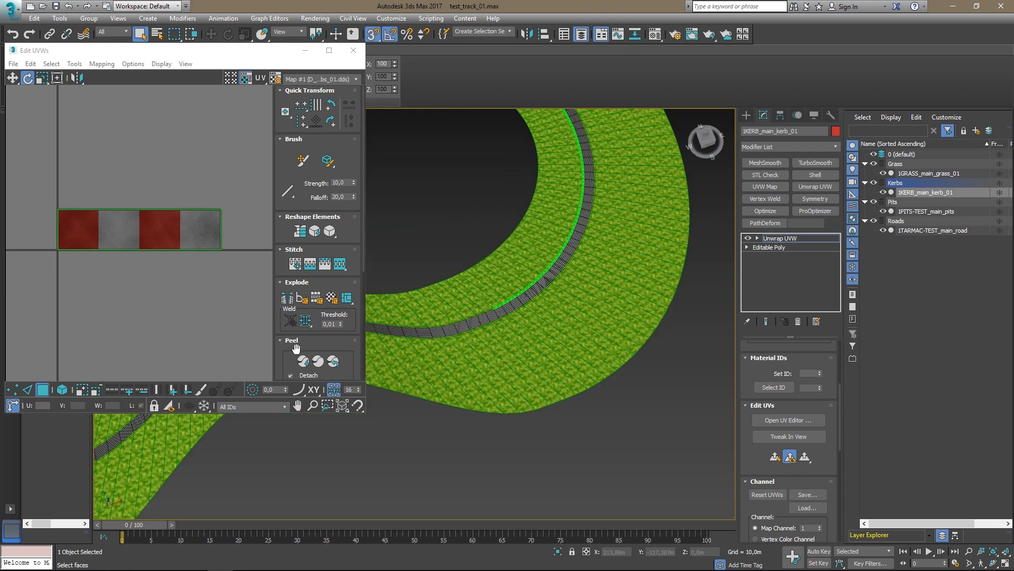
Close the UV editor and collapse the Unwrap UVW modifier into the kerb's Editable Poly.
click(354, 50)
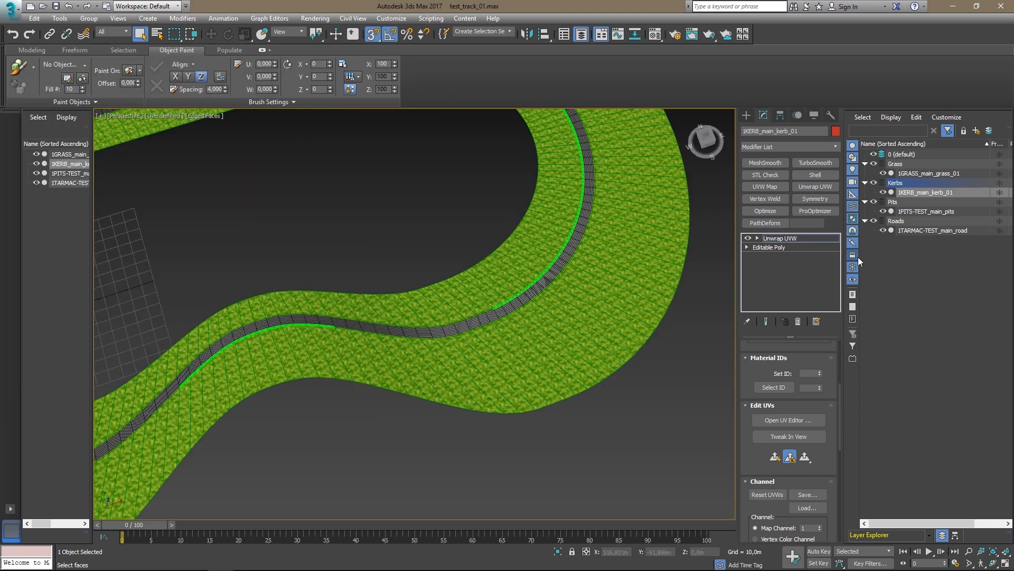
right_click(798, 244)
click(824, 337)
scroll(531, 258, up, 5)
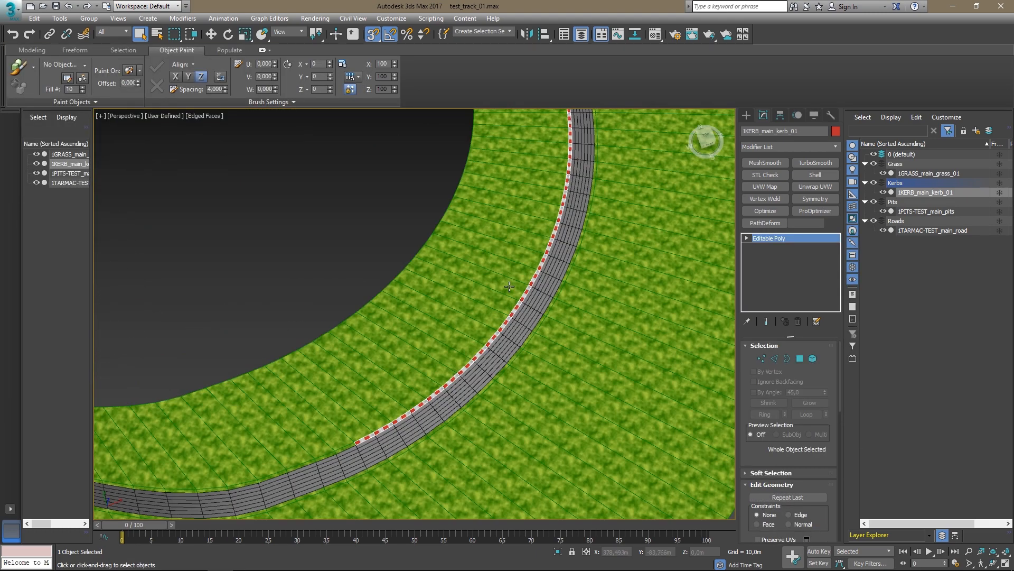
scroll(509, 286, up, 3)
scroll(510, 286, down, 8)
middle_drag(387, 240, 527, 274)
mouse_move(359, 219)
middle_down()
mouse_move(496, 317)
mouse_move(537, 328)
middle_up()
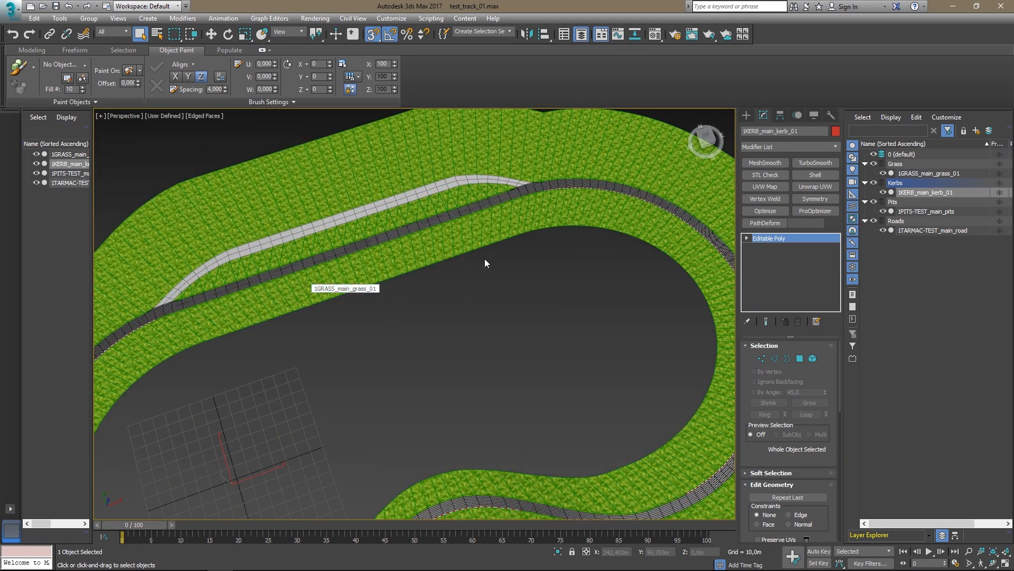
Select the main road object and choose the unused third sample slot in the Material Editor for it.
scroll(484, 231, up, 4)
alt+middle_drag(600, 176, 423, 238)
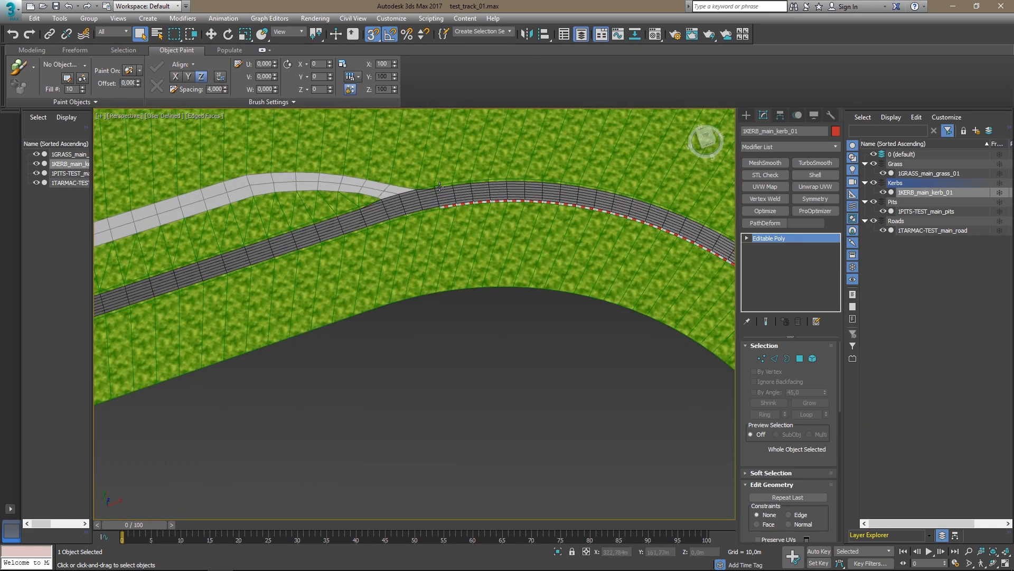
scroll(420, 193, up, 3)
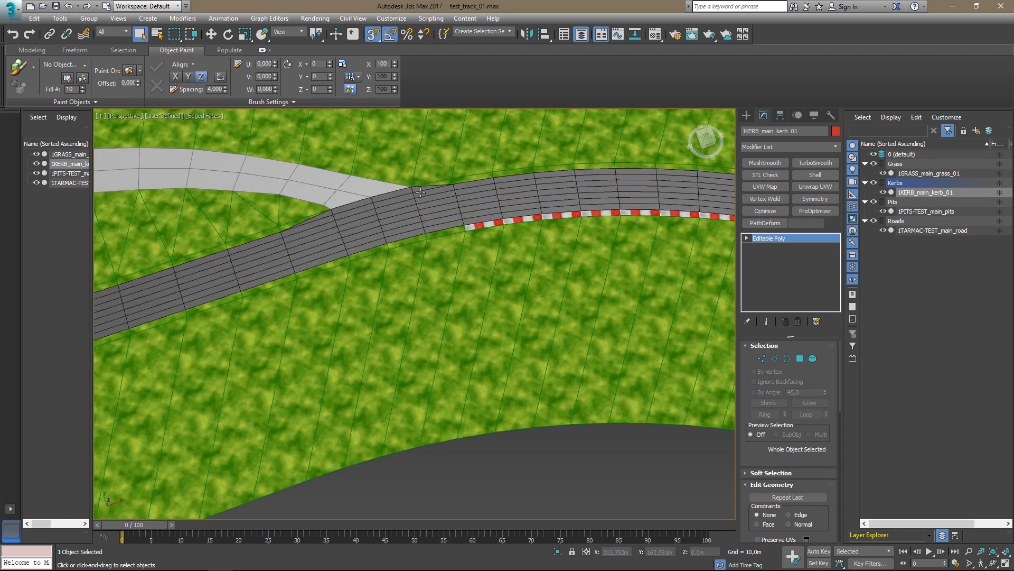
click(569, 192)
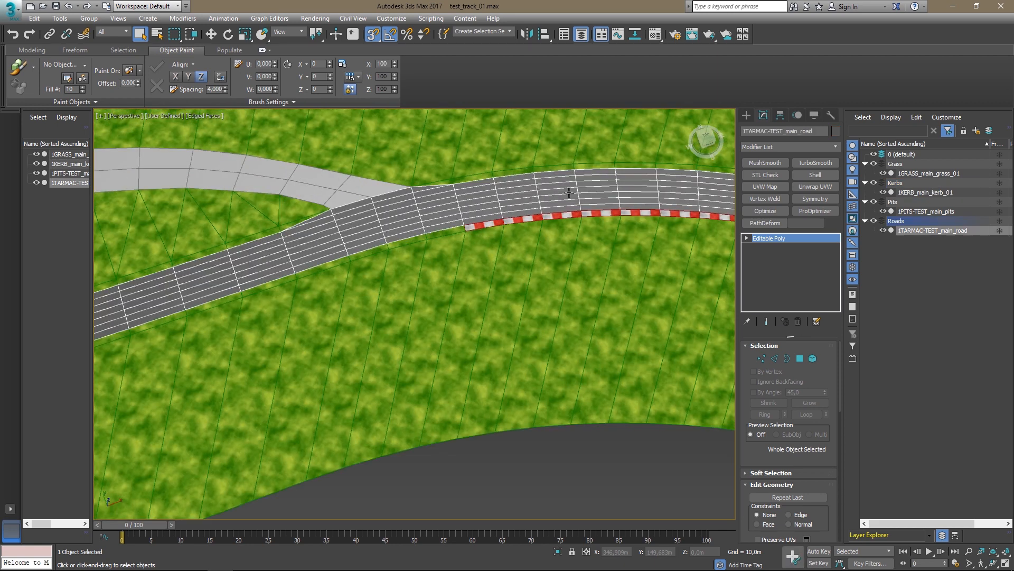
key(m)
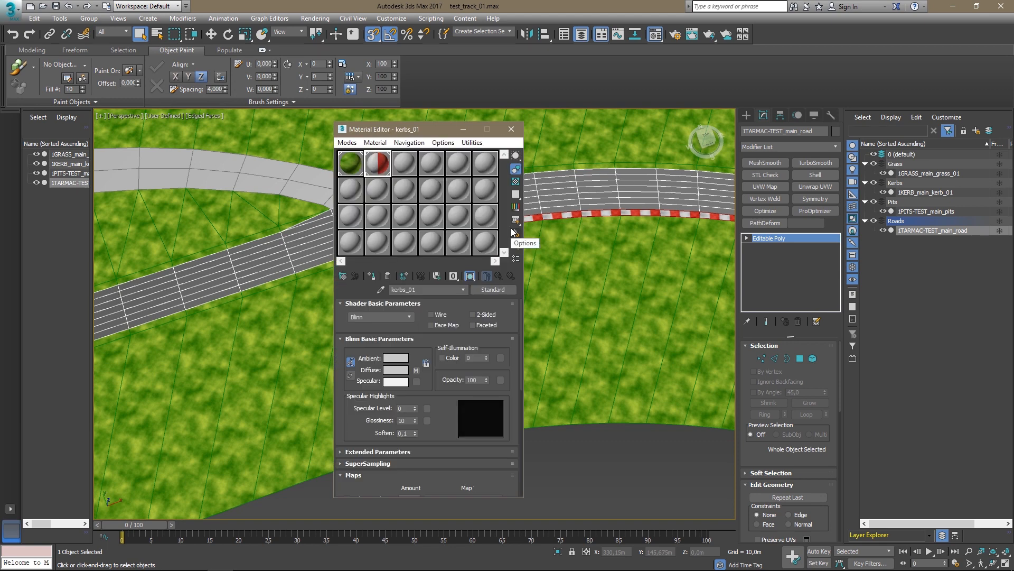
click(398, 165)
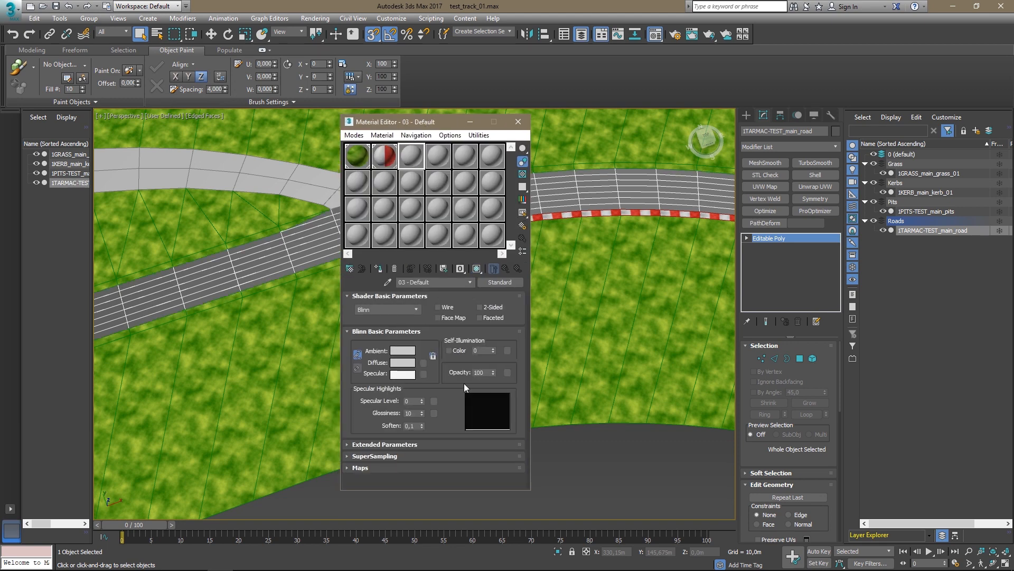
drag(431, 123, 442, 125)
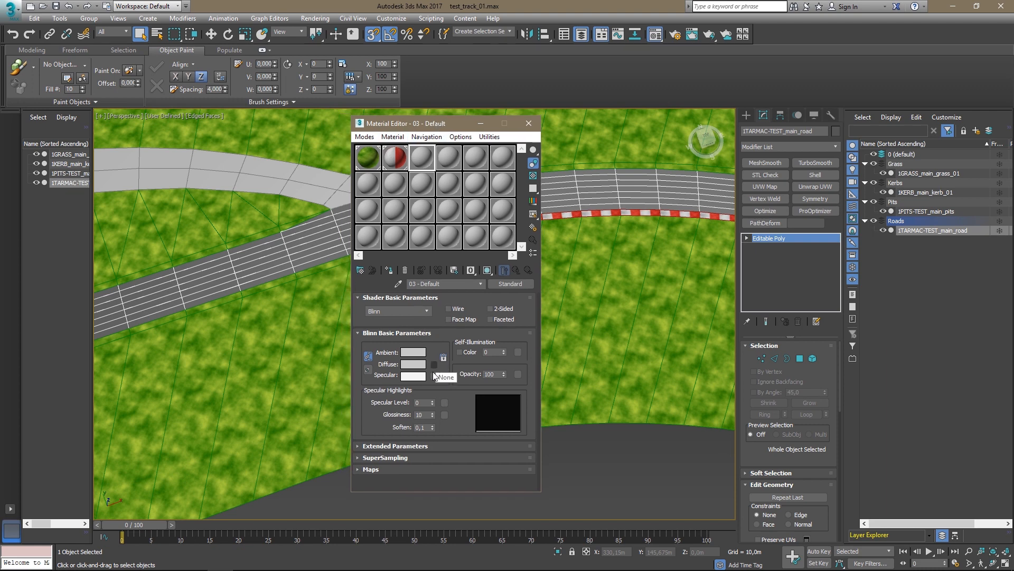
Load D_tarmac_01.dds as the Diffuse Color bitmap of the material, then return to the material's main level.
click(371, 469)
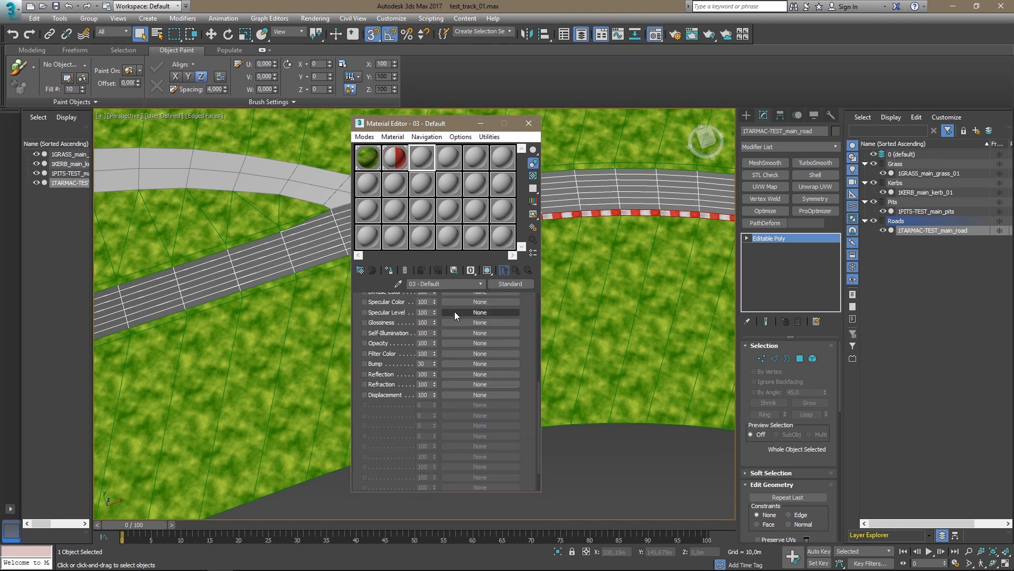
scroll(538, 397, up, 6)
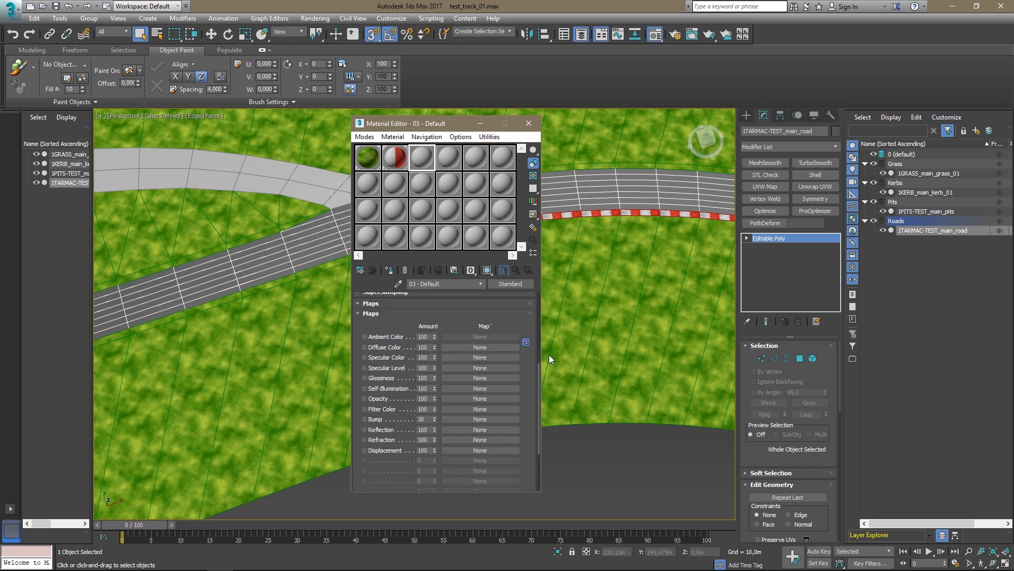
scroll(430, 391, down, 3)
click(365, 391)
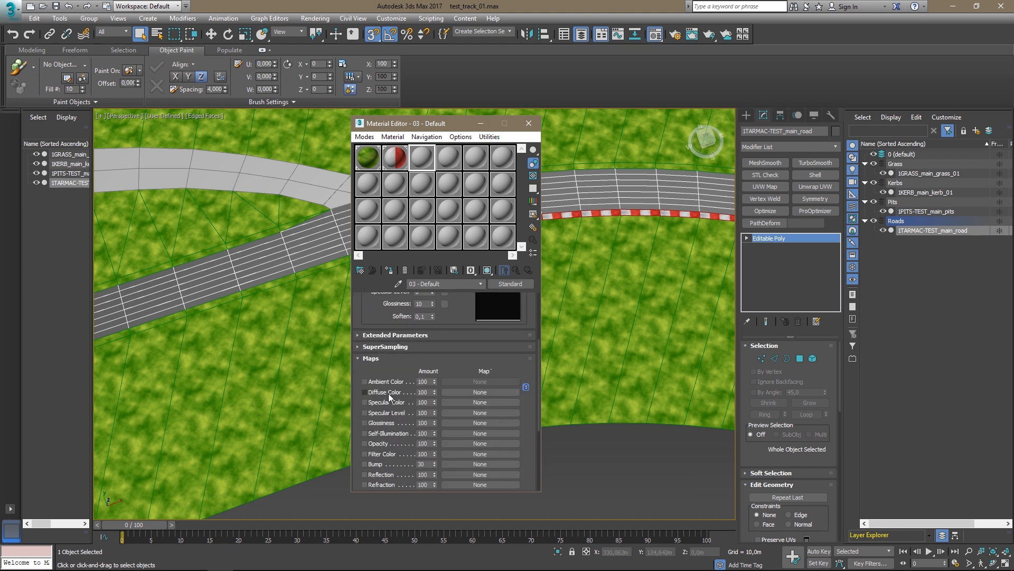
click(463, 392)
double_click(544, 210)
double_click(424, 95)
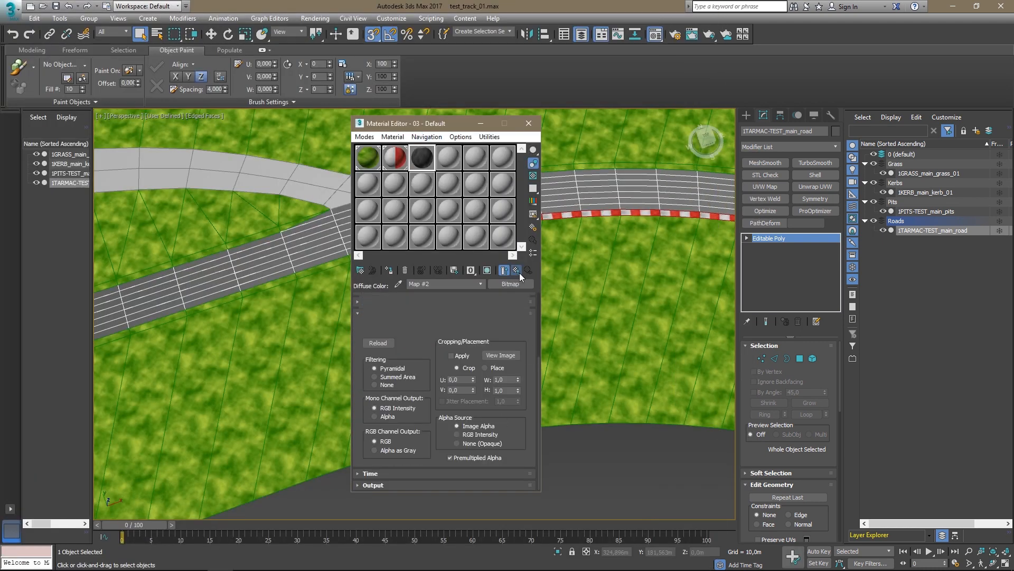
click(517, 270)
Assign the tarmac material to the main road, display its texture in the viewport and close the Material Editor.
click(391, 271)
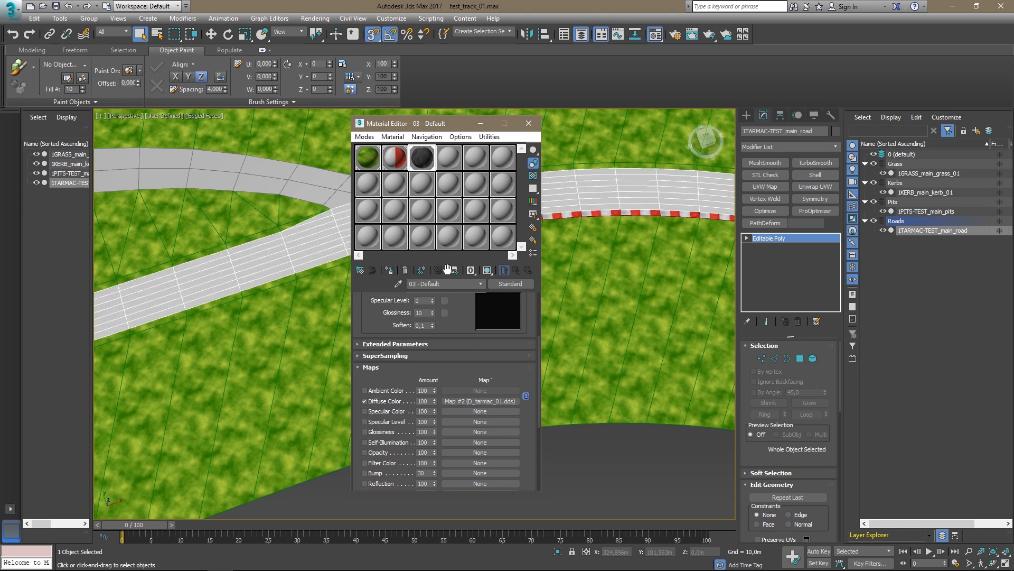
click(489, 272)
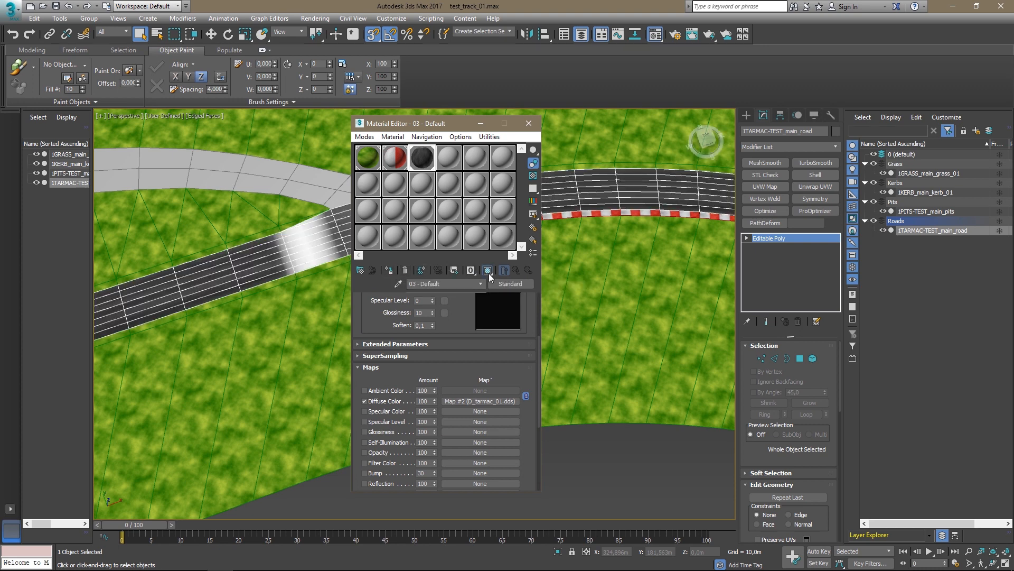
click(530, 123)
Inspect the tarmac texture along the straight and the curves of the main road, with and without edged faces.
scroll(516, 316, down, 8)
alt+middle_drag(535, 326, 525, 341)
key(F4)
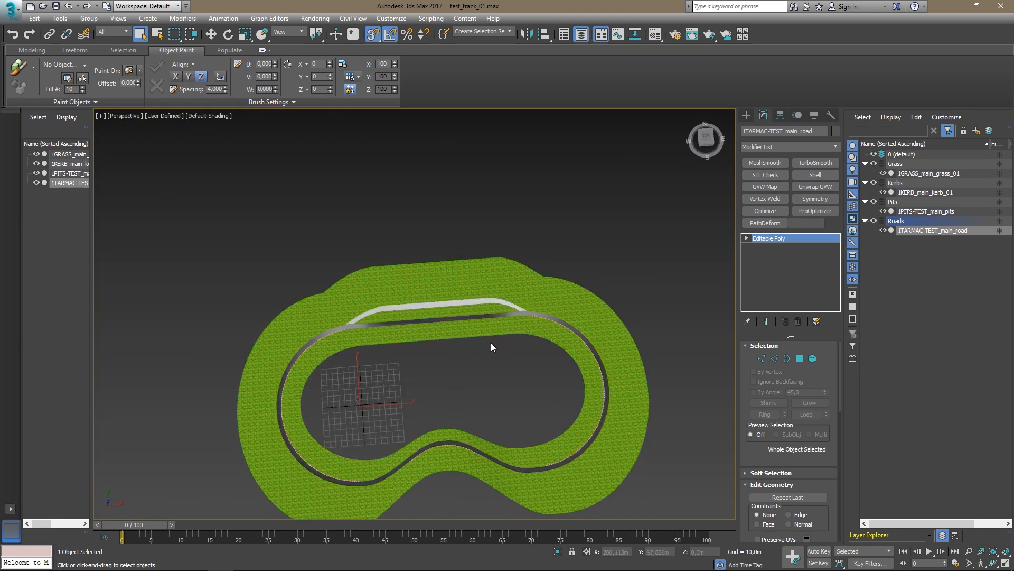
scroll(474, 268, up, 8)
alt+middle_drag(475, 268, 465, 244)
scroll(468, 238, up, 10)
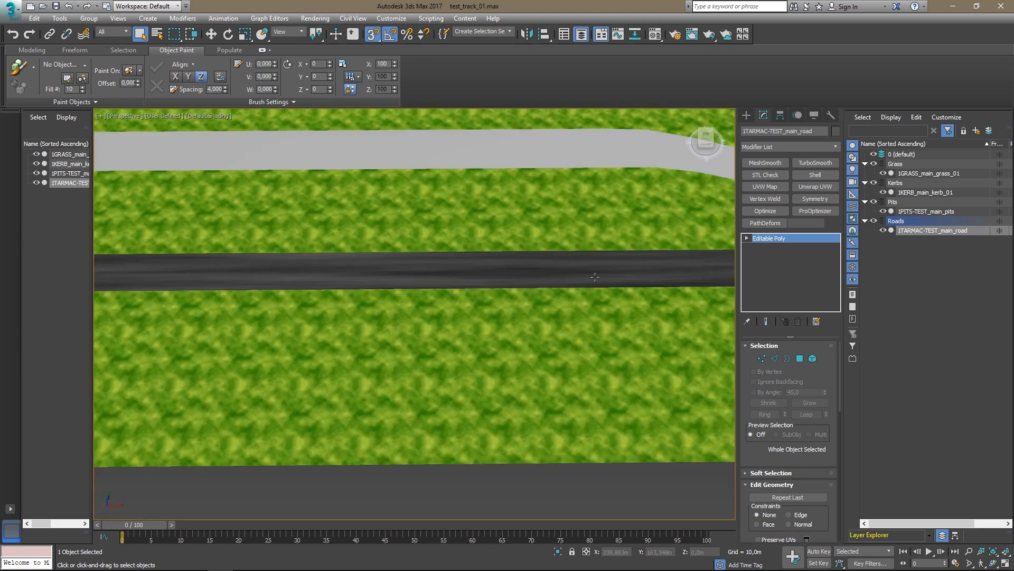
scroll(511, 286, down, 5)
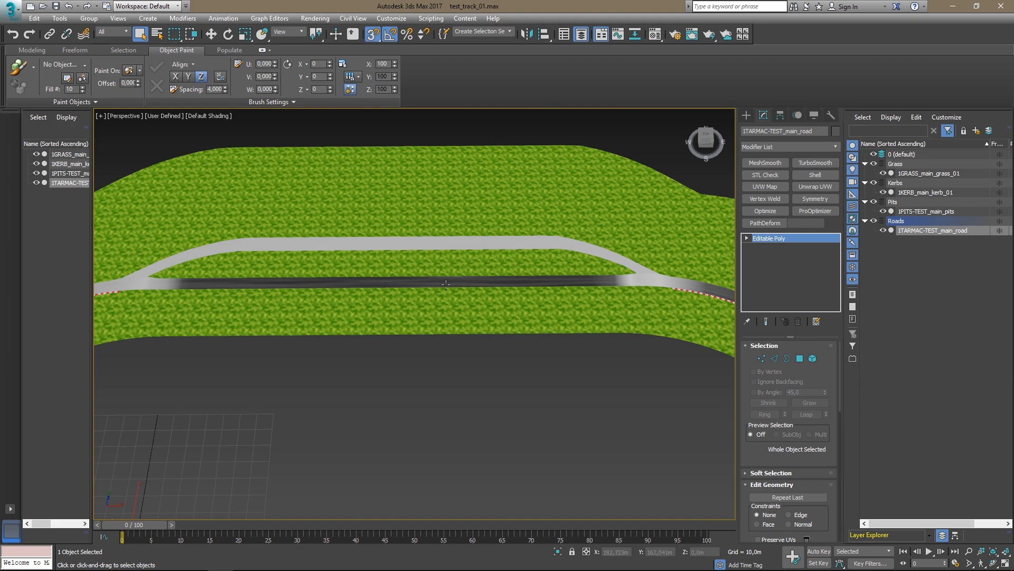
key(F4)
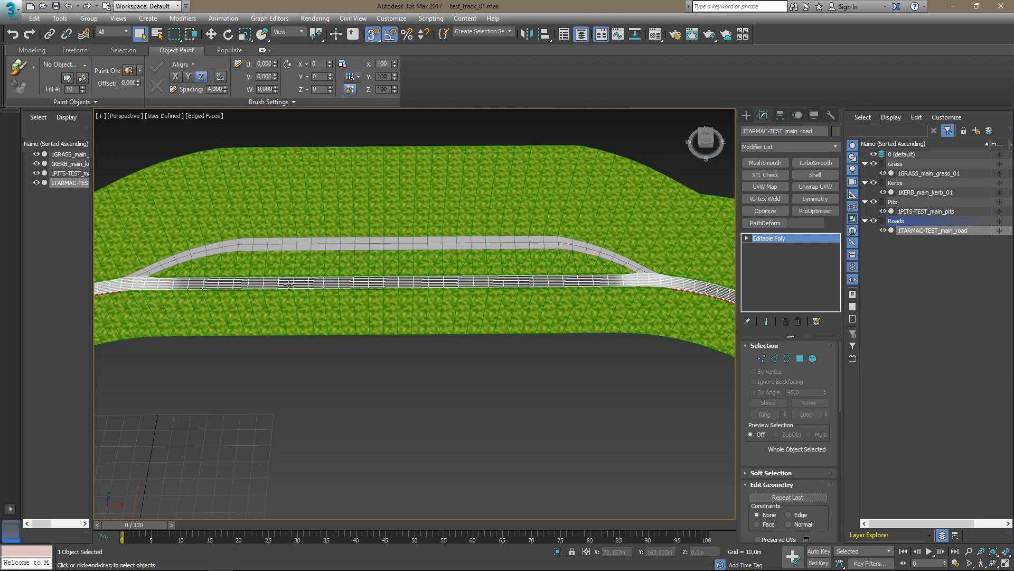
scroll(289, 284, down, 8)
mouse_move(288, 284)
alt+middle_down()
mouse_move(394, 260)
mouse_move(362, 273)
alt+middle_up()
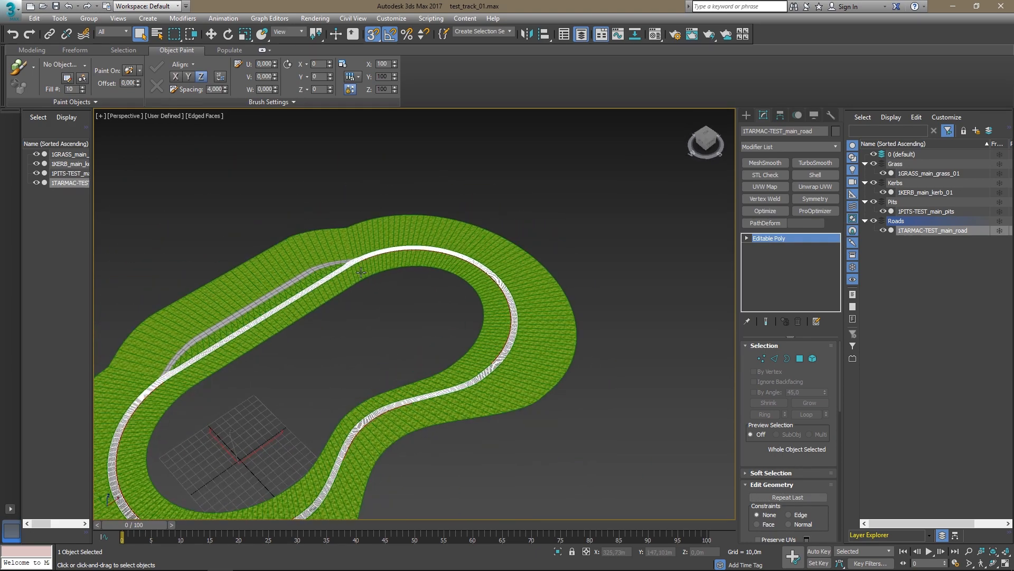
scroll(462, 348, up, 8)
scroll(550, 355, down, 4)
middle_drag(549, 355, 601, 344)
alt+middle_drag(587, 222, 564, 262)
middle_drag(322, 195, 581, 299)
alt+middle_drag(322, 249, 393, 298)
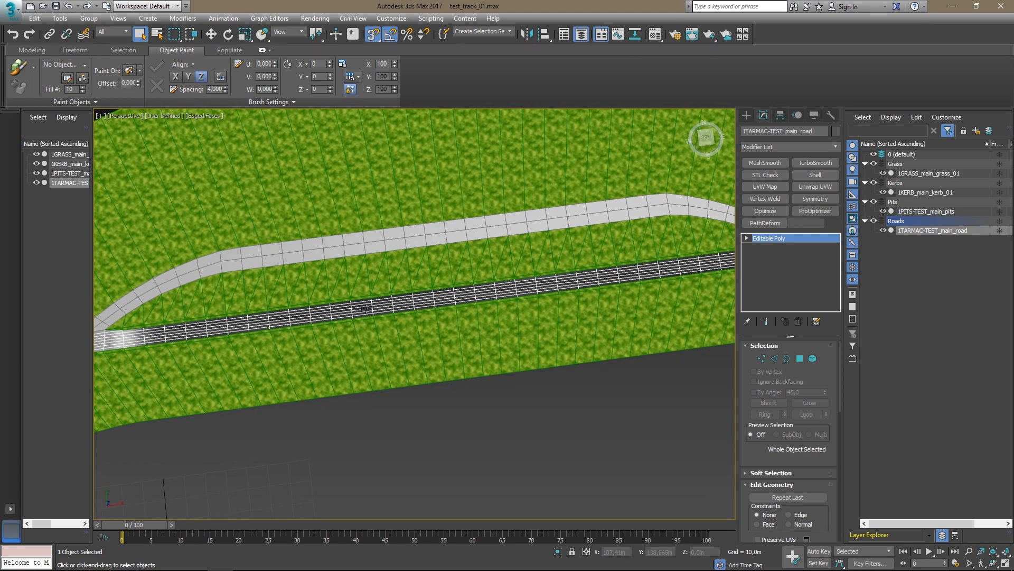
scroll(372, 308, up, 5)
scroll(460, 294, up, 6)
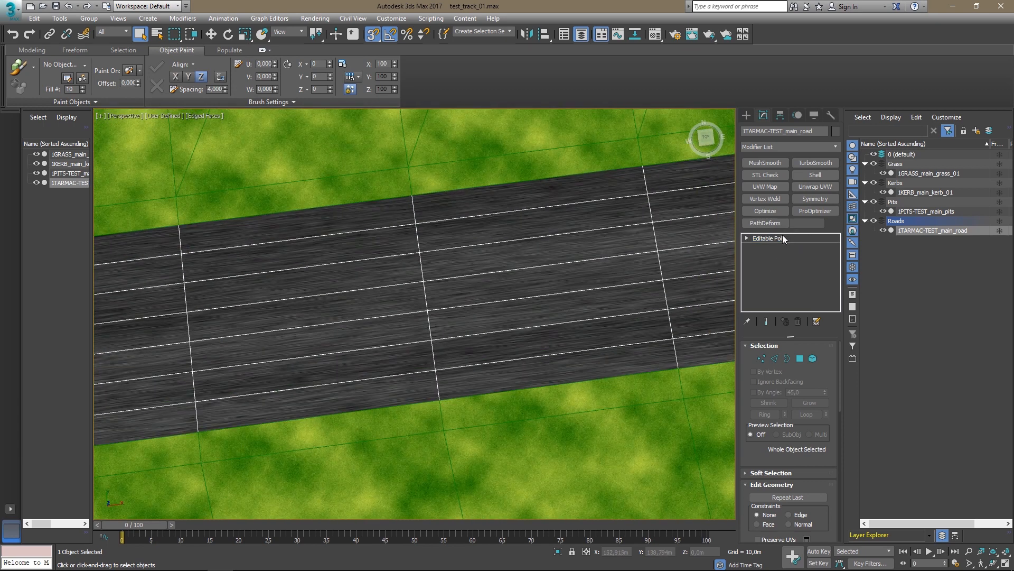
Select the whole edge loop running along the middle of the main road and activate the Move tool.
key(1)
click(775, 359)
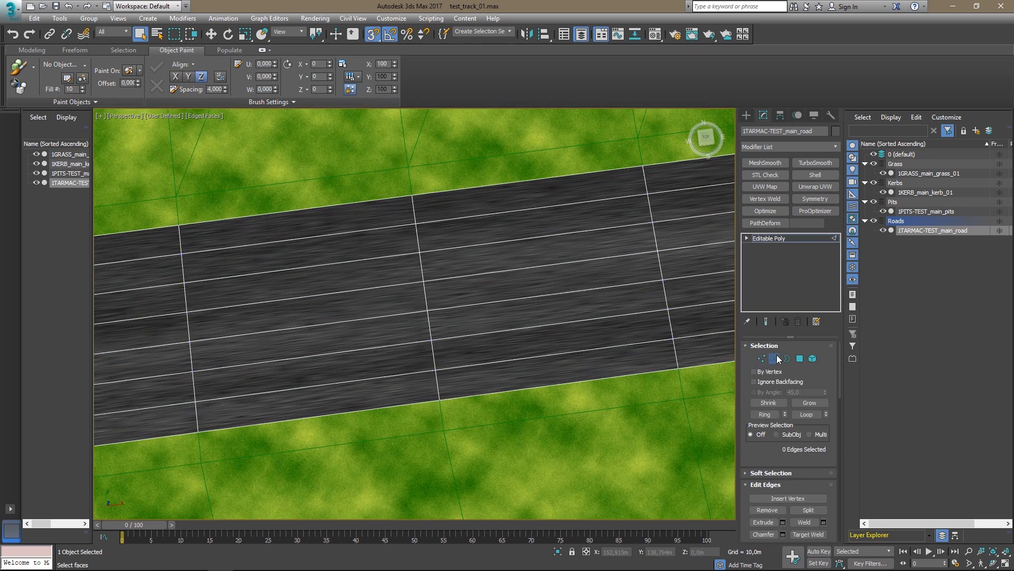
click(626, 285)
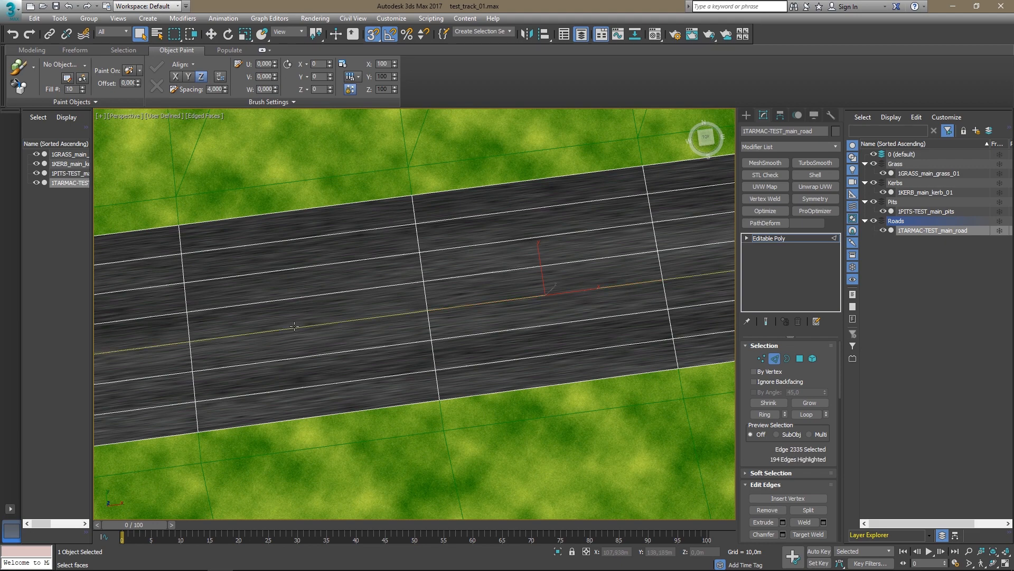
scroll(435, 333, down, 8)
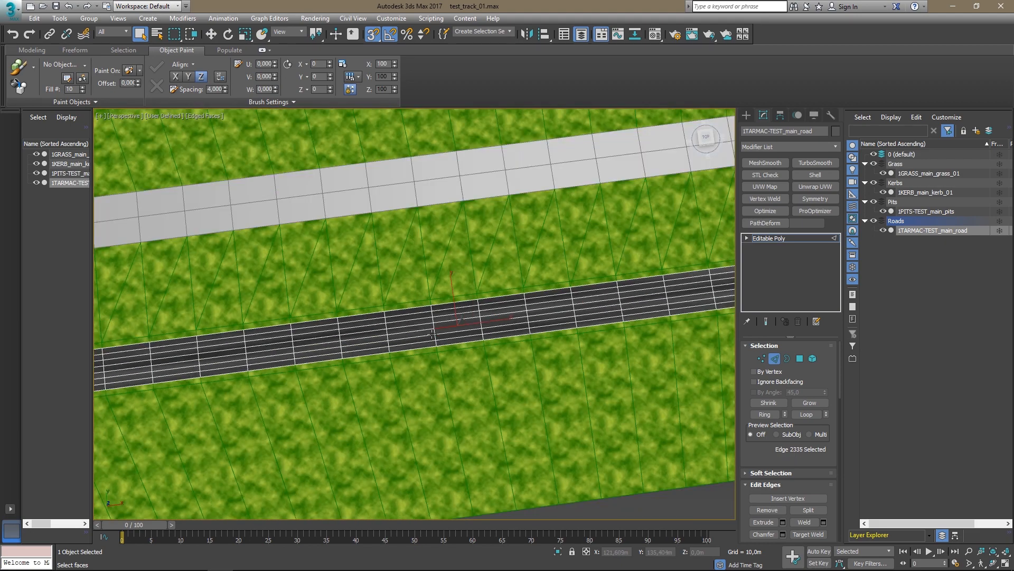
scroll(389, 338, up, 6)
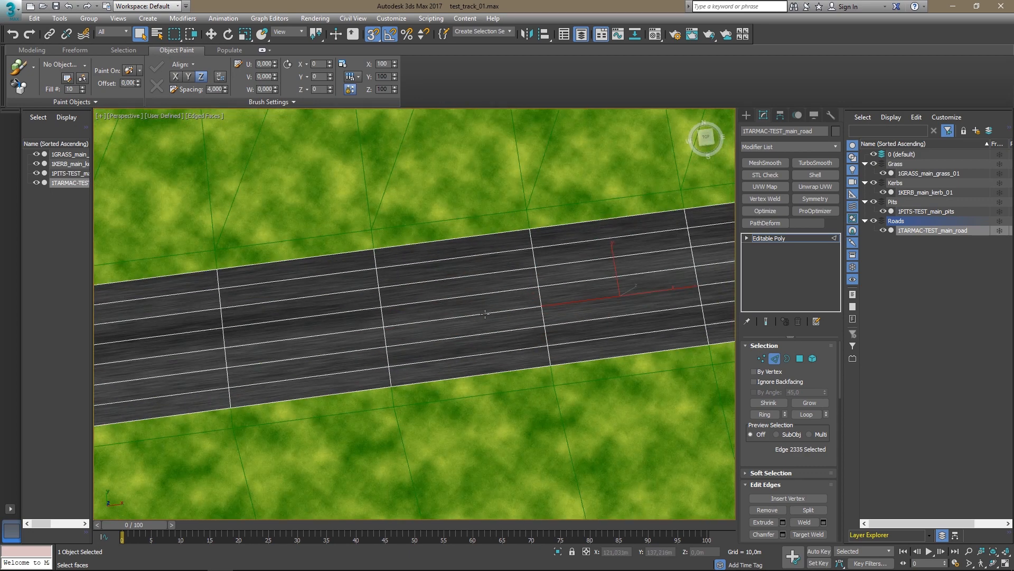
scroll(492, 316, down, 5)
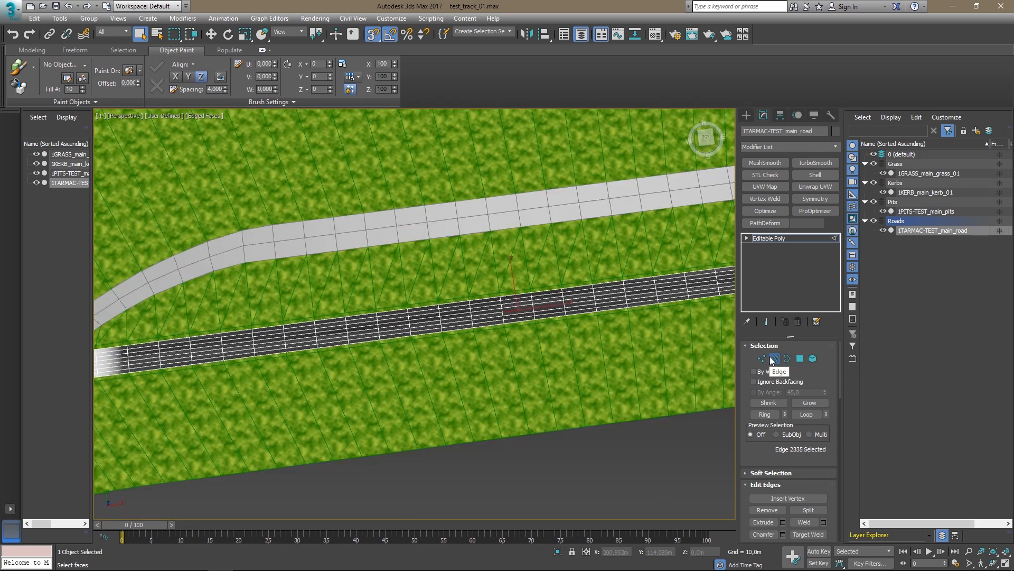
scroll(490, 313, up, 5)
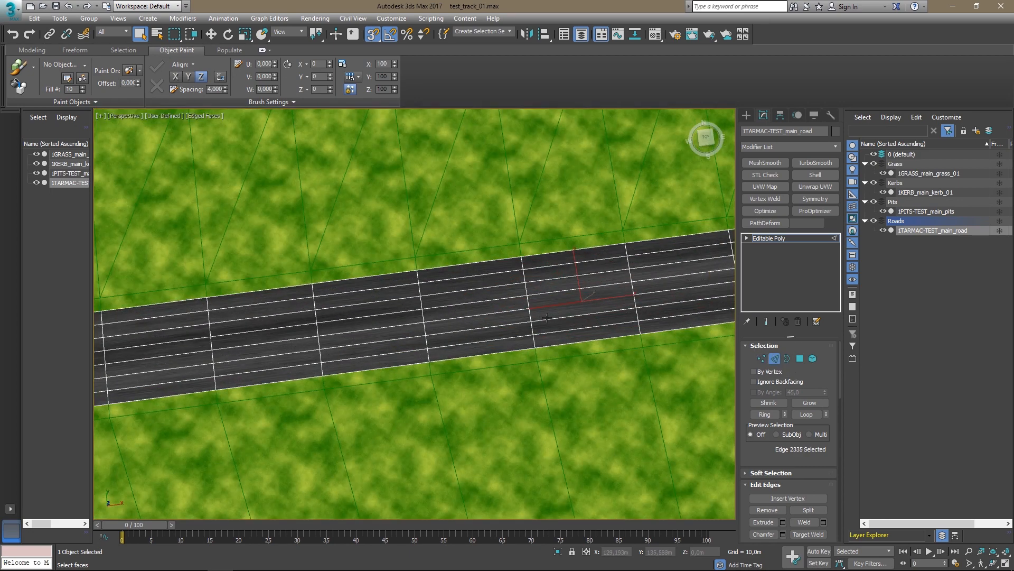
double_click(507, 312)
scroll(507, 311, down, 10)
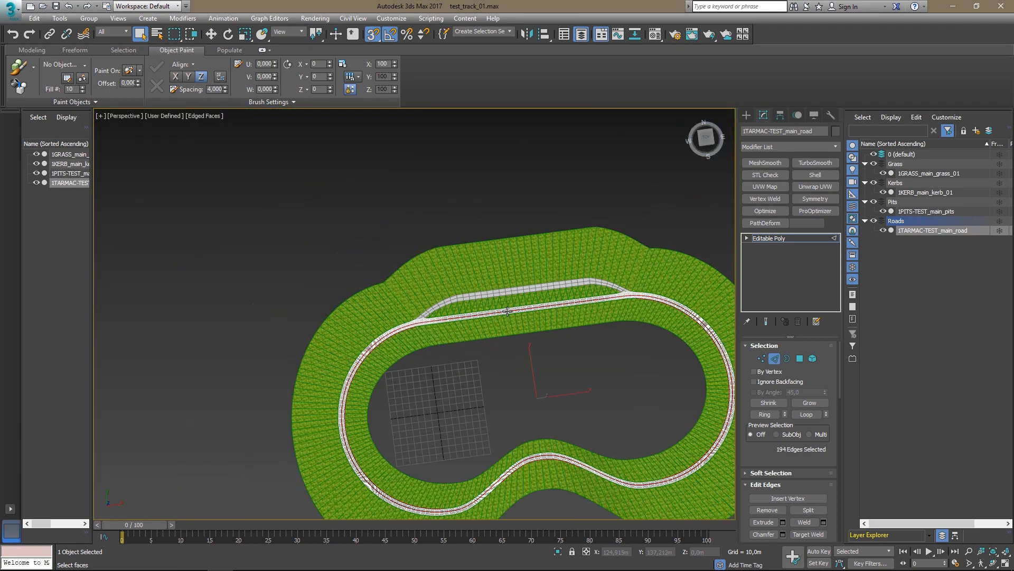
scroll(507, 317, down, 2)
scroll(489, 351, up, 3)
scroll(484, 325, up, 3)
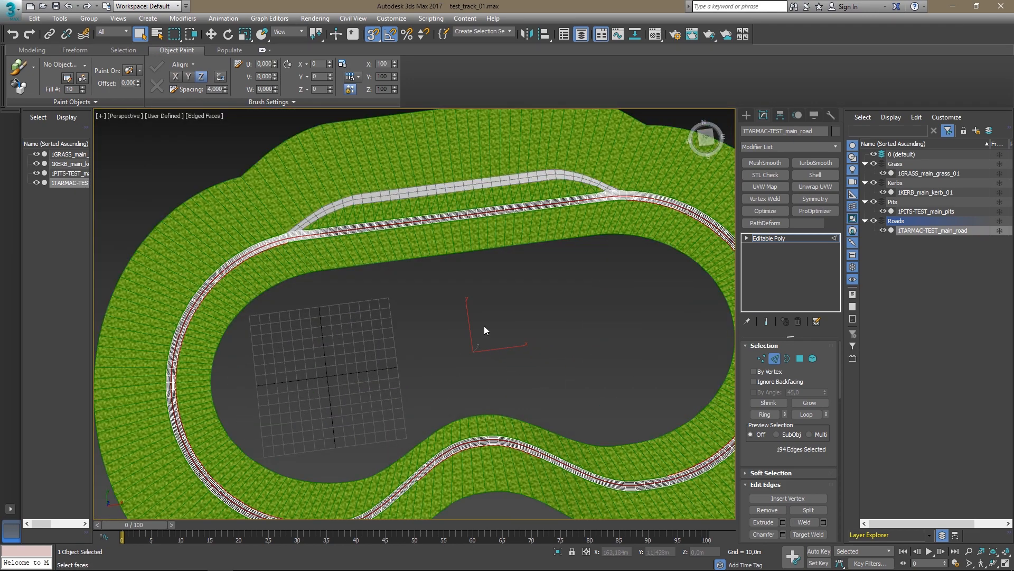
key(w)
alt+middle_drag(528, 296, 471, 320)
scroll(471, 315, up, 4)
scroll(539, 358, down, 2)
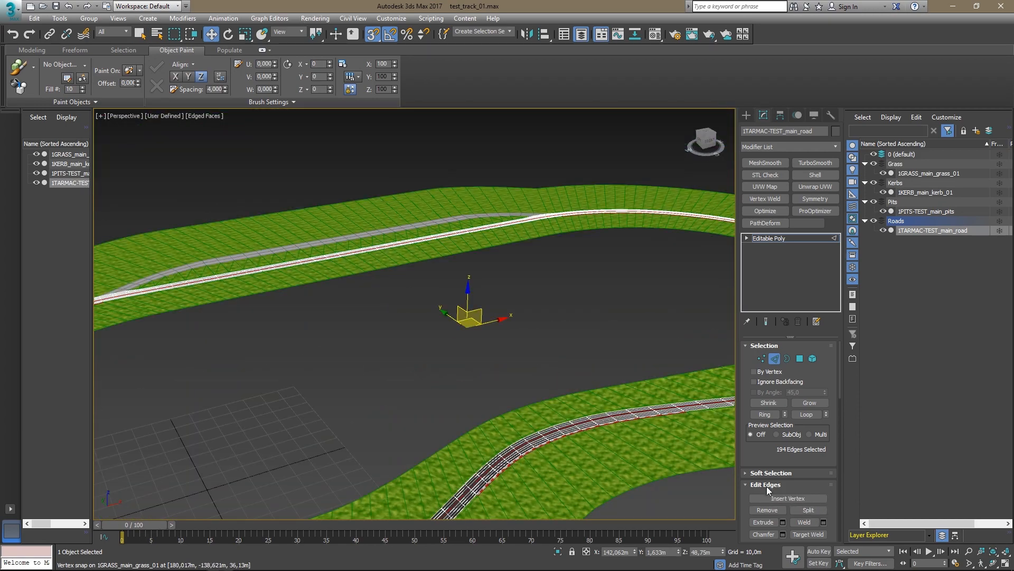
Widen the command panel so that the road's editing settings are laid out in two columns.
scroll(750, 459, down, 5)
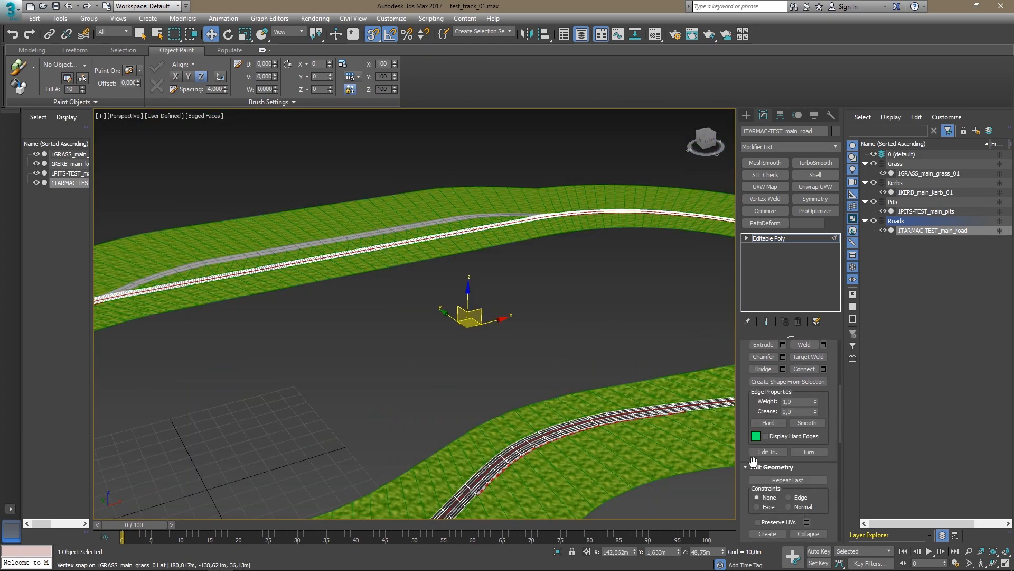
scroll(775, 479, down, 6)
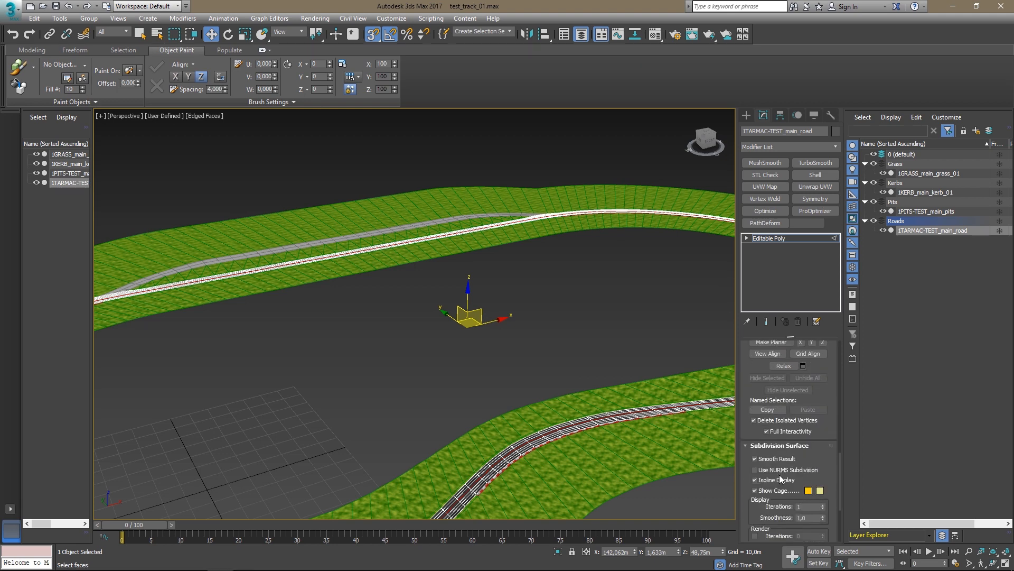
scroll(778, 478, up, 5)
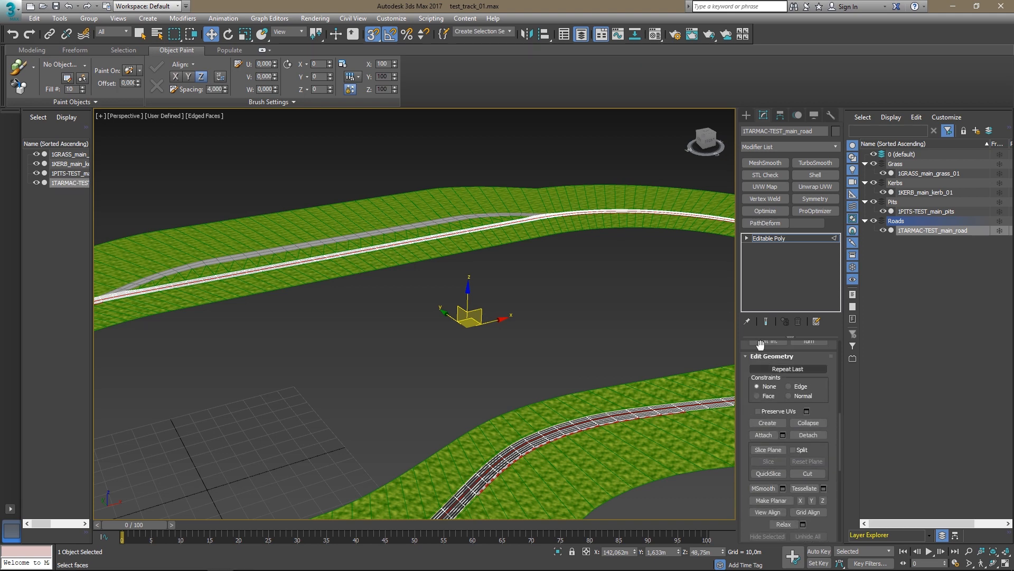
drag(737, 328, 686, 325)
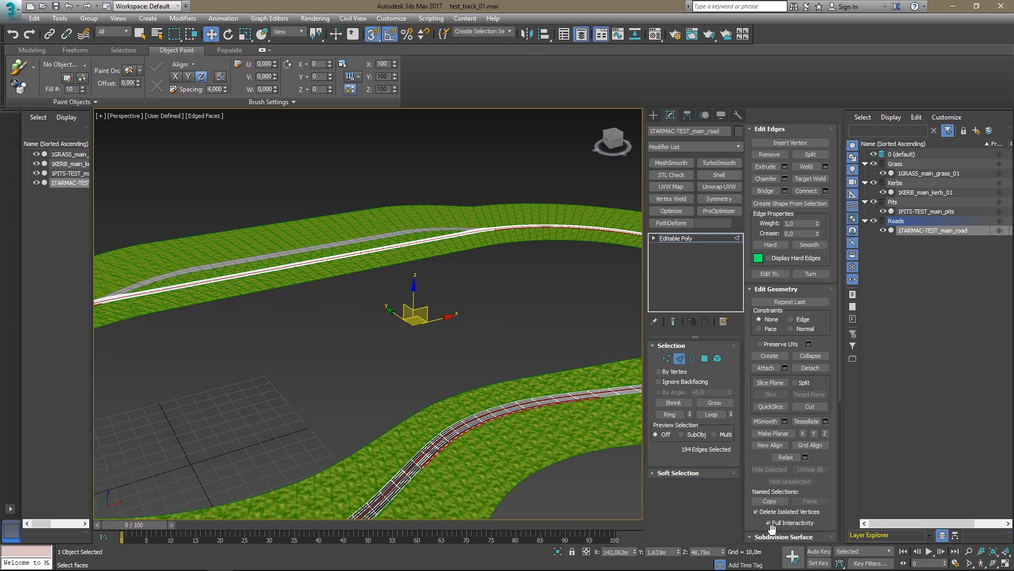
Create a smooth shape named road_shape from the selected central edge loop of the main road.
scroll(769, 423, down, 5)
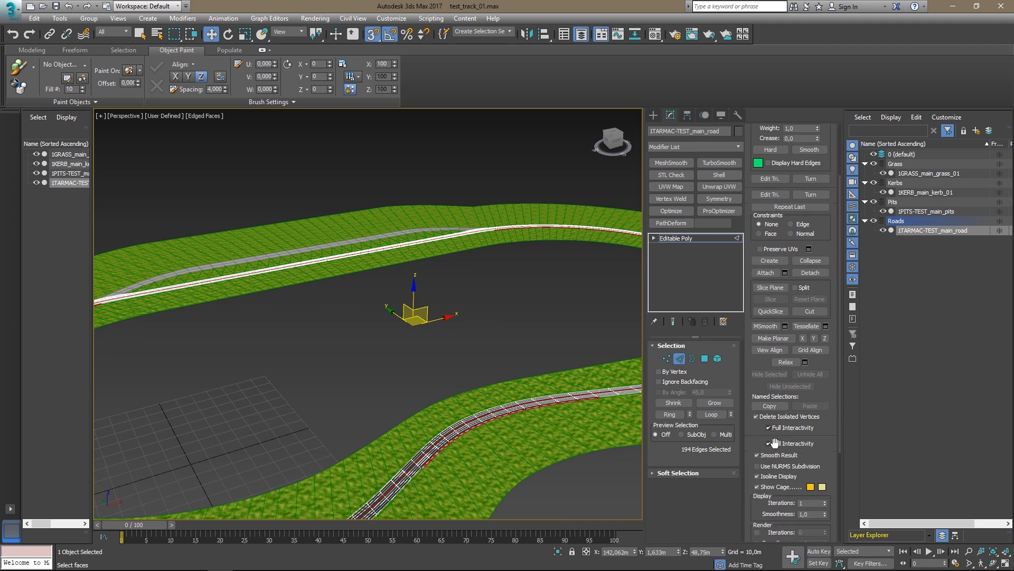
scroll(798, 404, down, 3)
scroll(797, 402, down, 2)
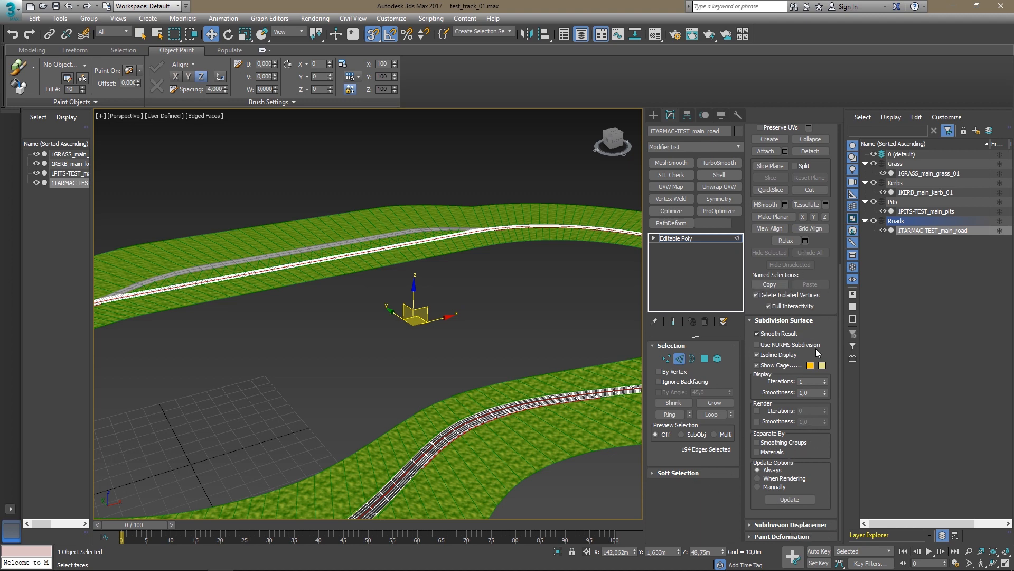
scroll(790, 367, up, 4)
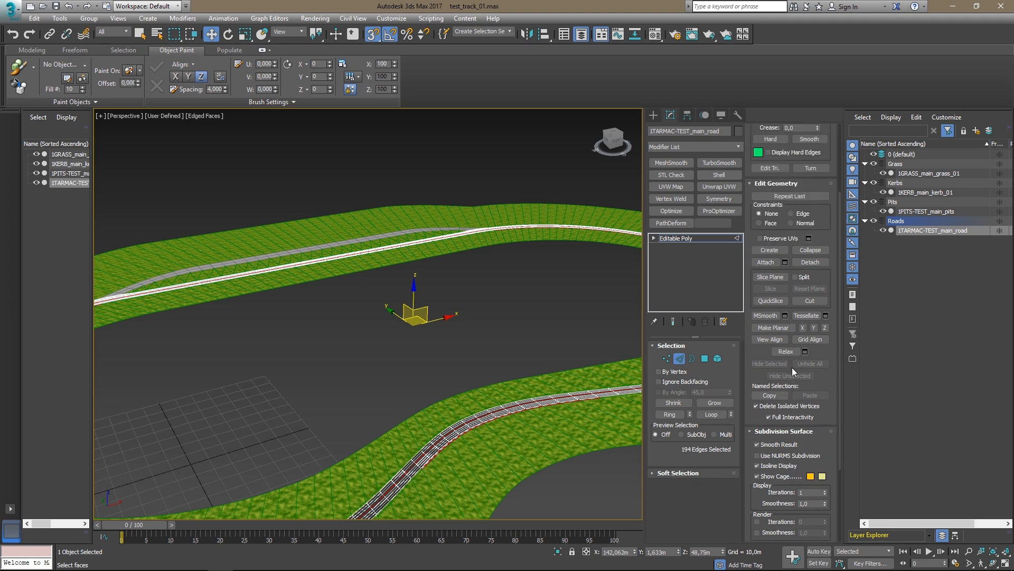
scroll(791, 367, up, 4)
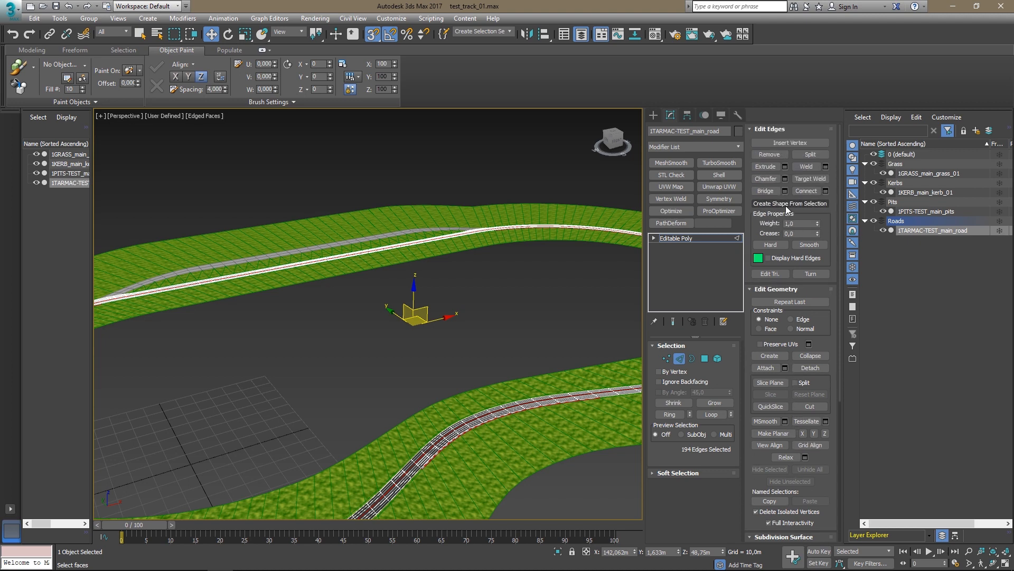
click(788, 205)
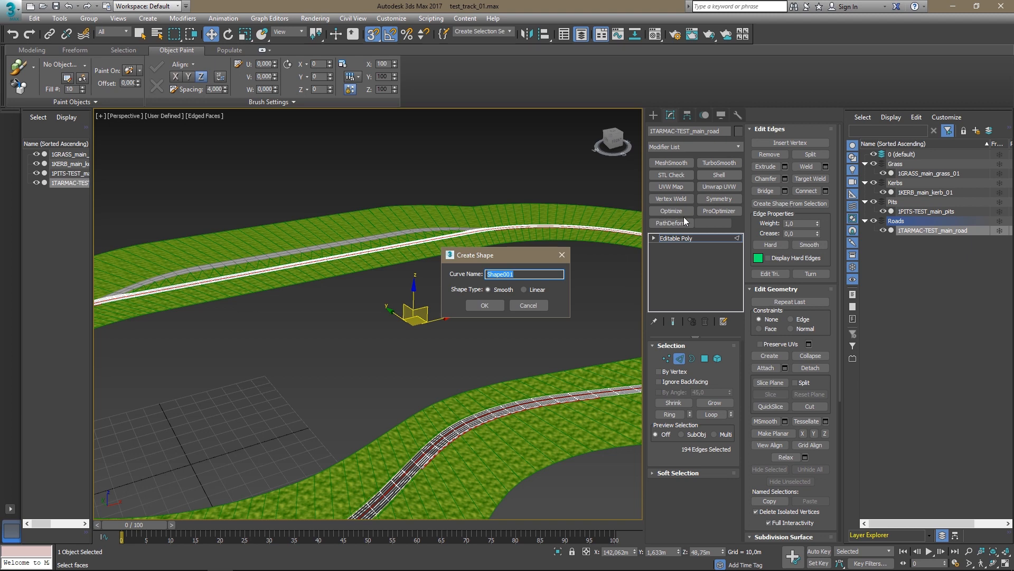
text(road_s)
key(Return)
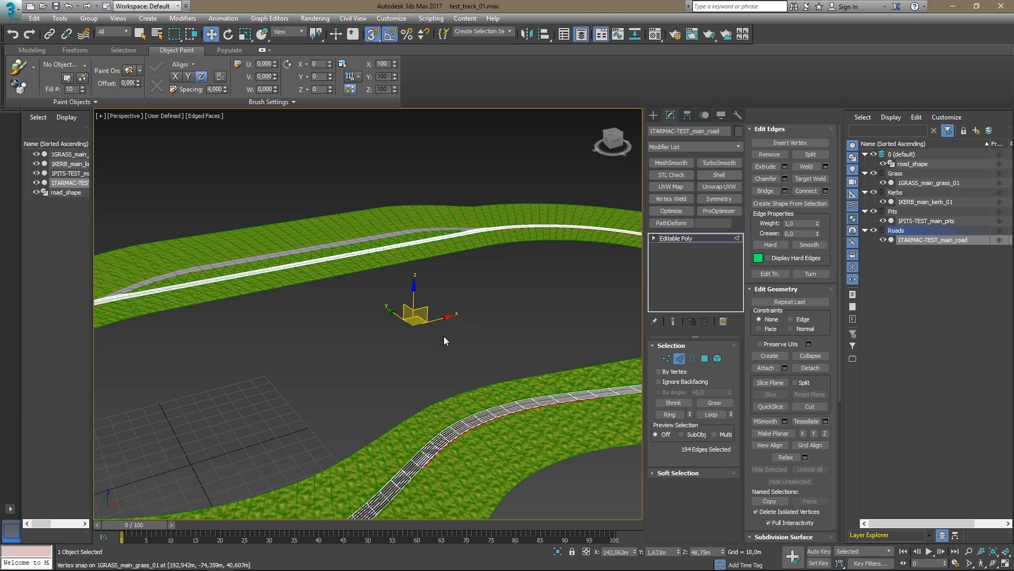
Select the road_shape spline and examine its line and vertices along the middle of the road.
alt+middle_drag(427, 353, 423, 305)
click(912, 163)
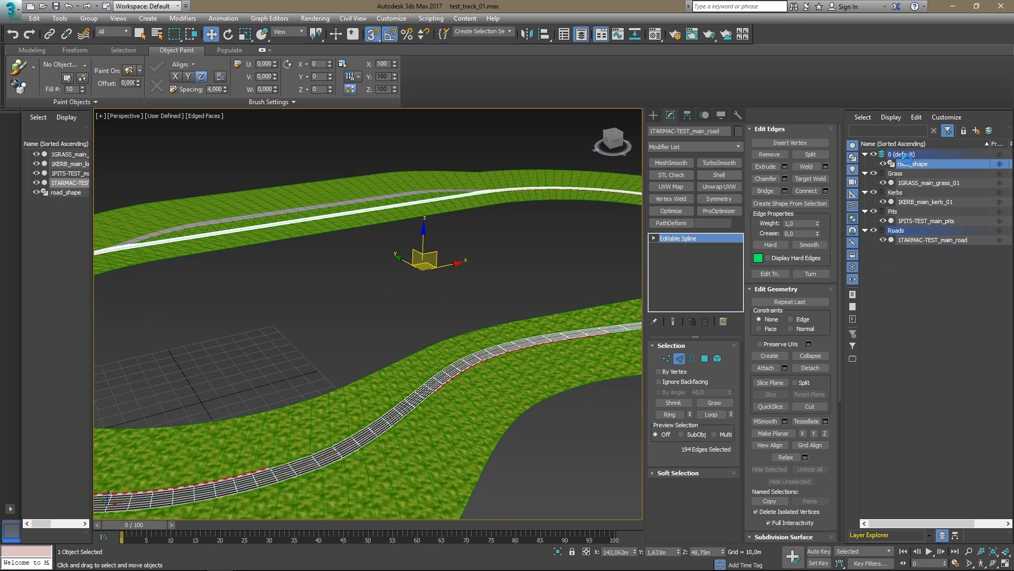
scroll(411, 314, up, 5)
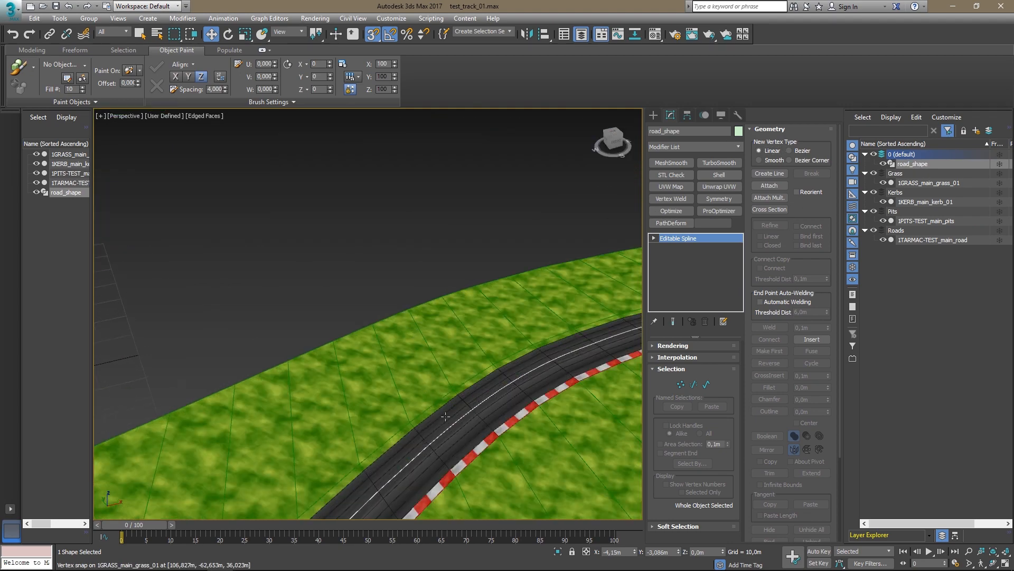
scroll(434, 409, up, 4)
scroll(422, 387, down, 4)
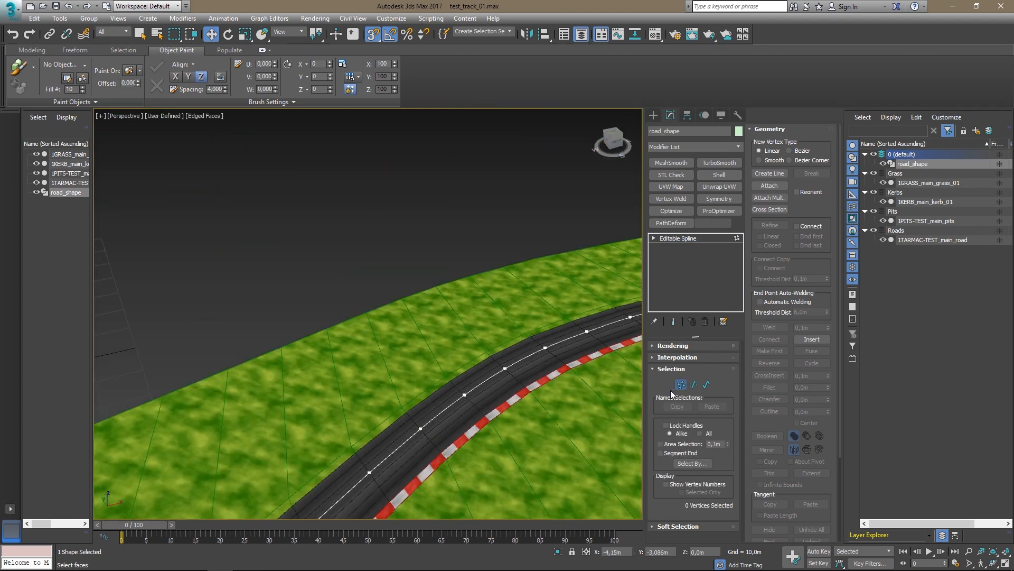
click(681, 385)
scroll(479, 354, down, 6)
scroll(534, 331, up, 6)
alt+middle_drag(533, 336, 492, 324)
click(680, 387)
key(z)
alt+middle_drag(410, 305, 502, 346)
scroll(406, 332, up, 5)
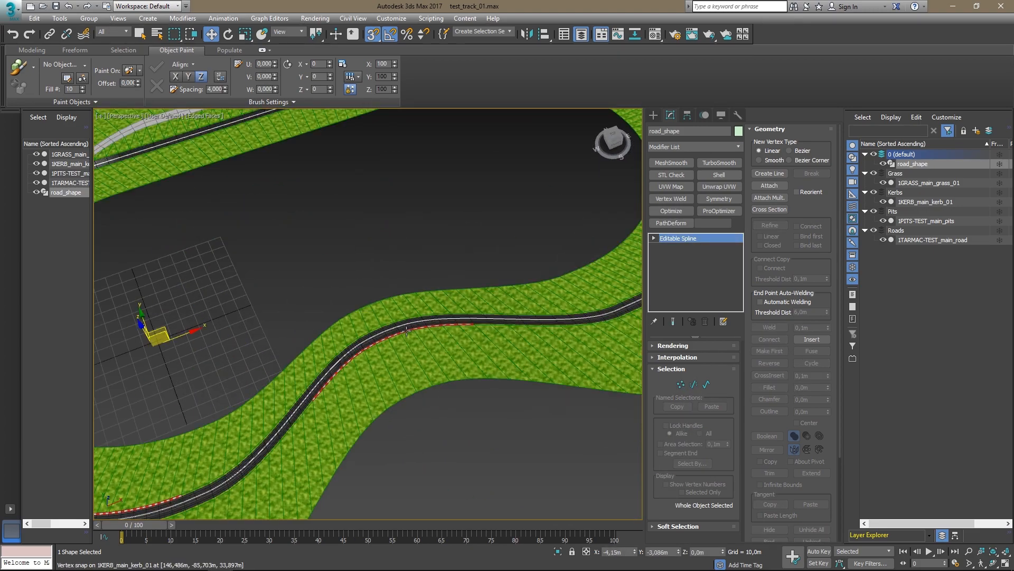
Select the main road again and add an Unwrap UVW modifier to it.
click(406, 331)
key(2)
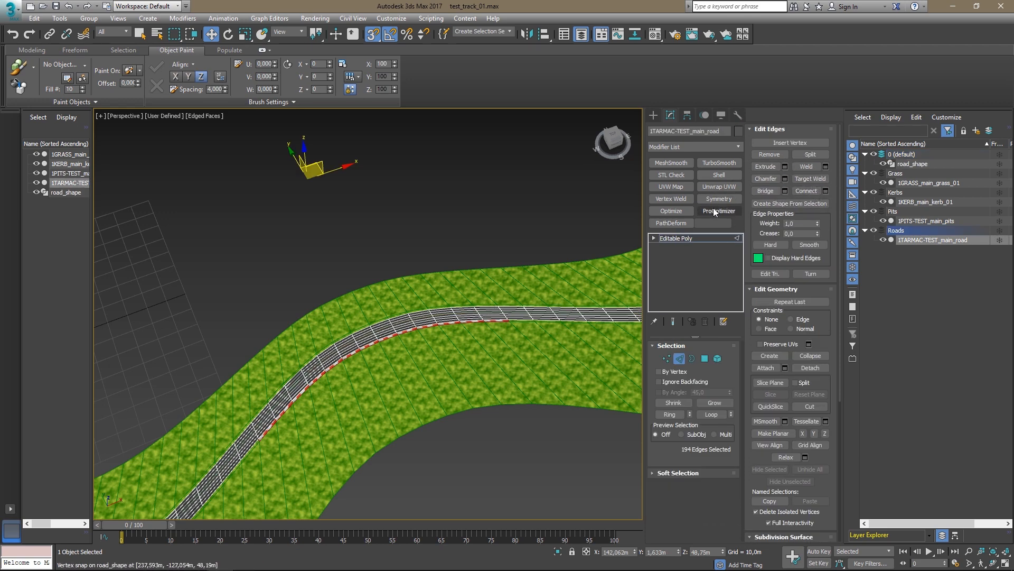
click(740, 146)
drag(741, 186, 739, 465)
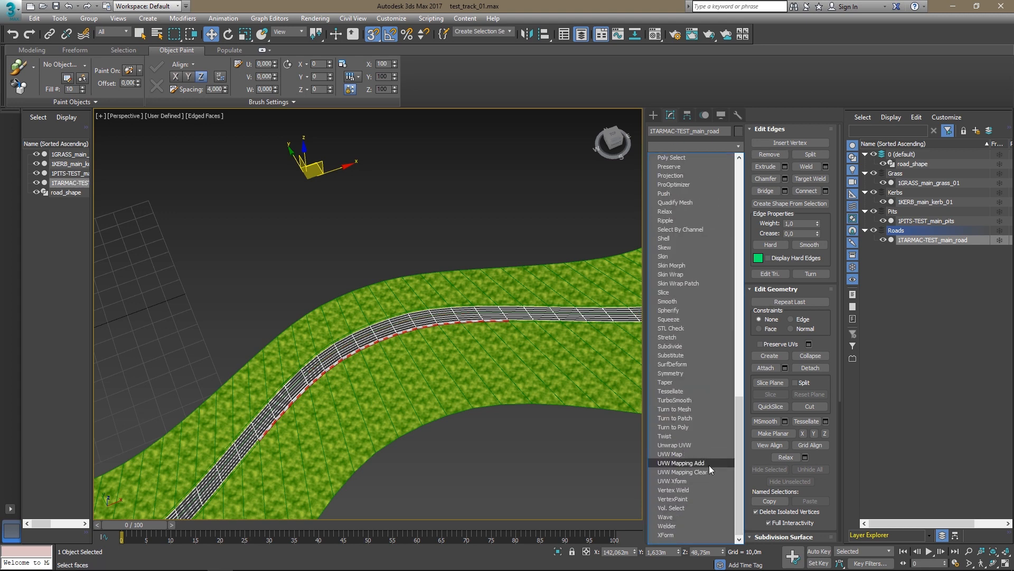
click(701, 447)
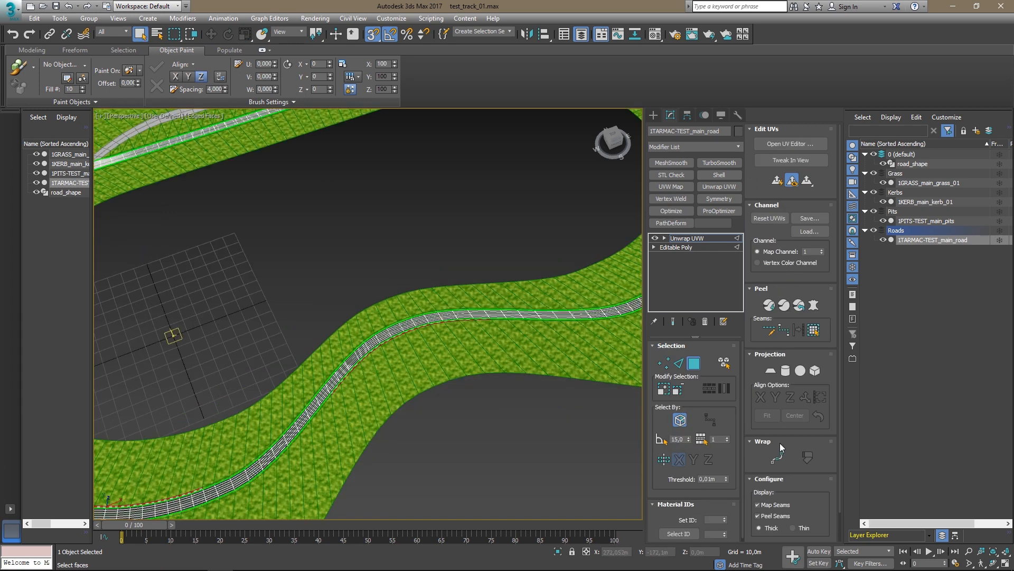
Open the UV Editor for the main road and examine its UV strip against the checker pattern.
click(795, 145)
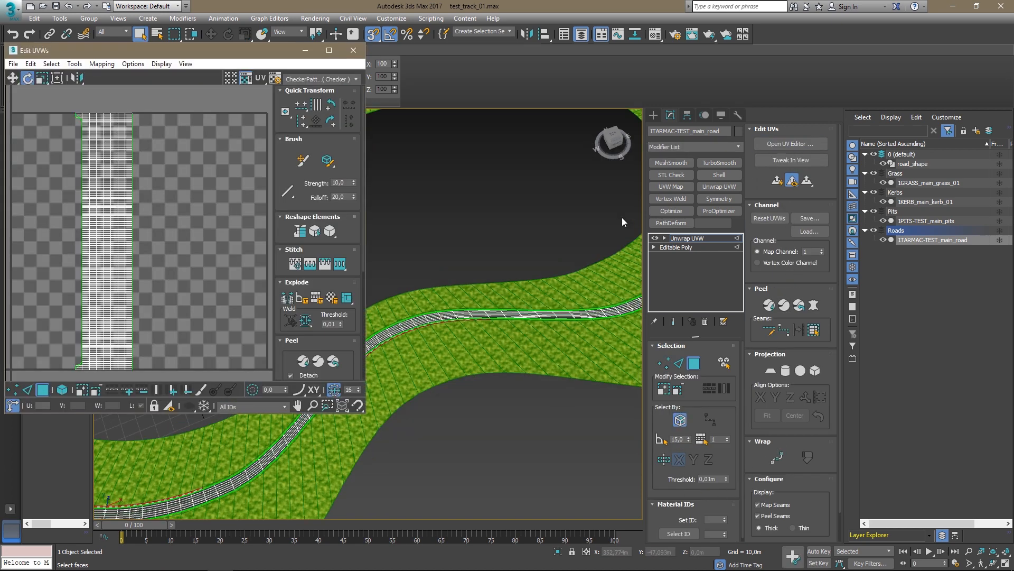
middle_drag(134, 167, 162, 173)
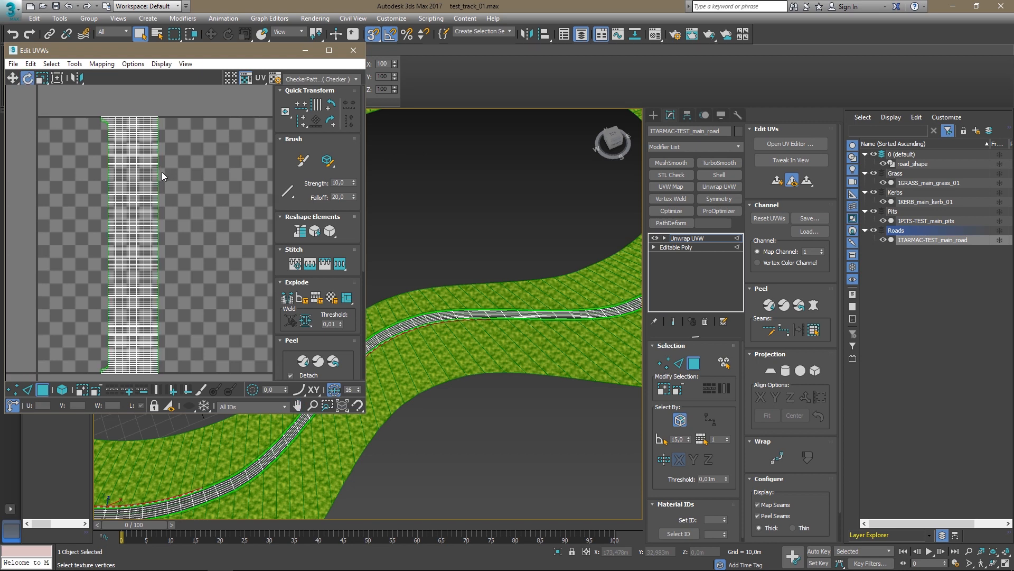
scroll(162, 174, down, 3)
scroll(158, 191, up, 3)
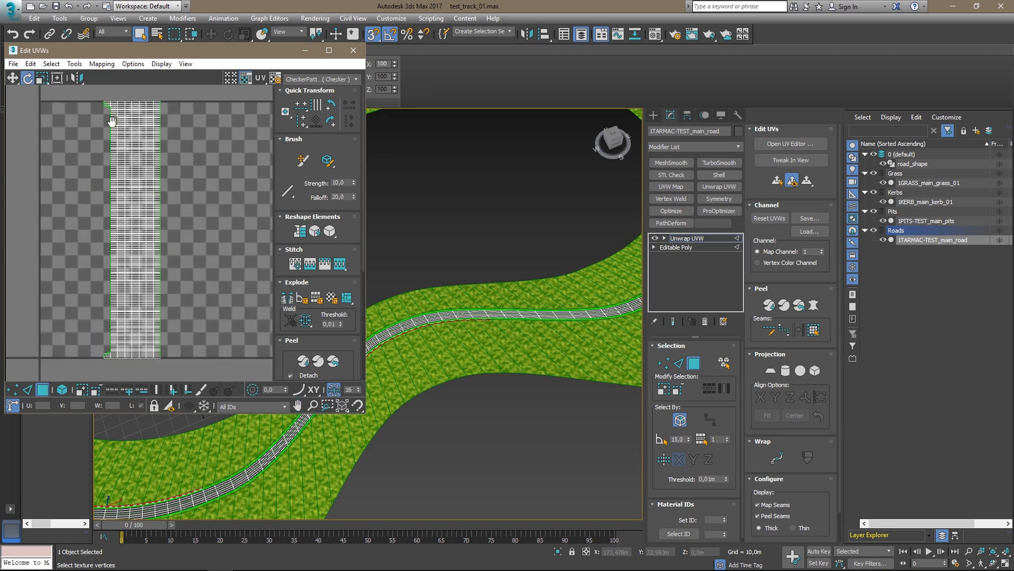
scroll(108, 125, up, 3)
scroll(116, 141, down, 2)
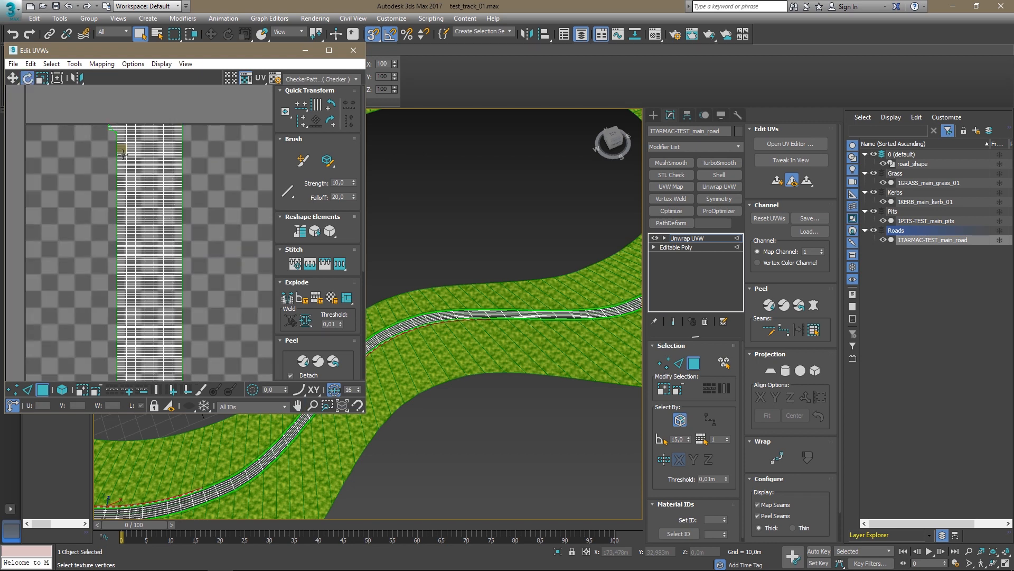
scroll(174, 228, up, 2)
scroll(175, 228, down, 3)
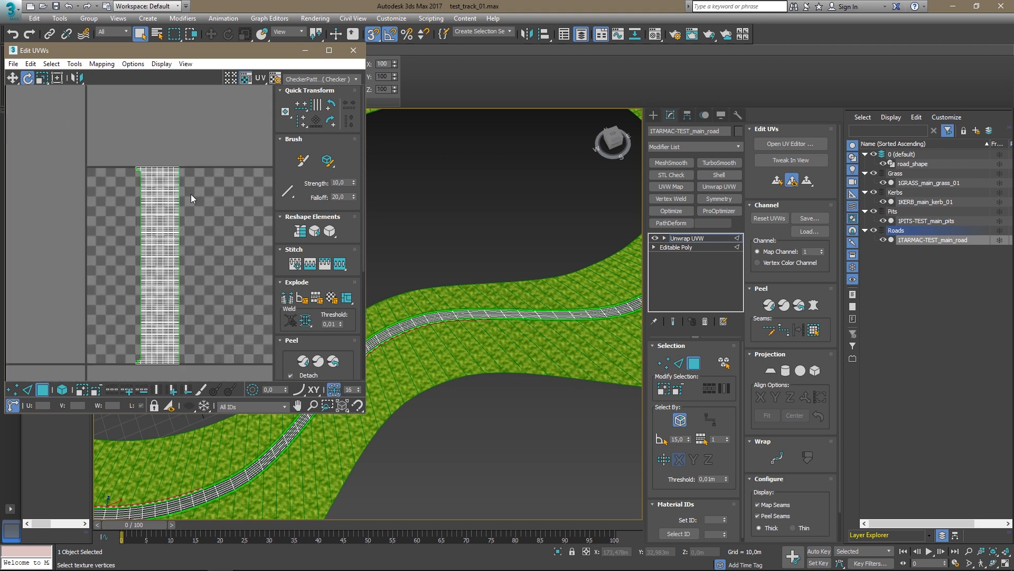
Select all of the main road's UV faces, apply a best-aligned planar projection and clear the selection.
drag(116, 142, 215, 373)
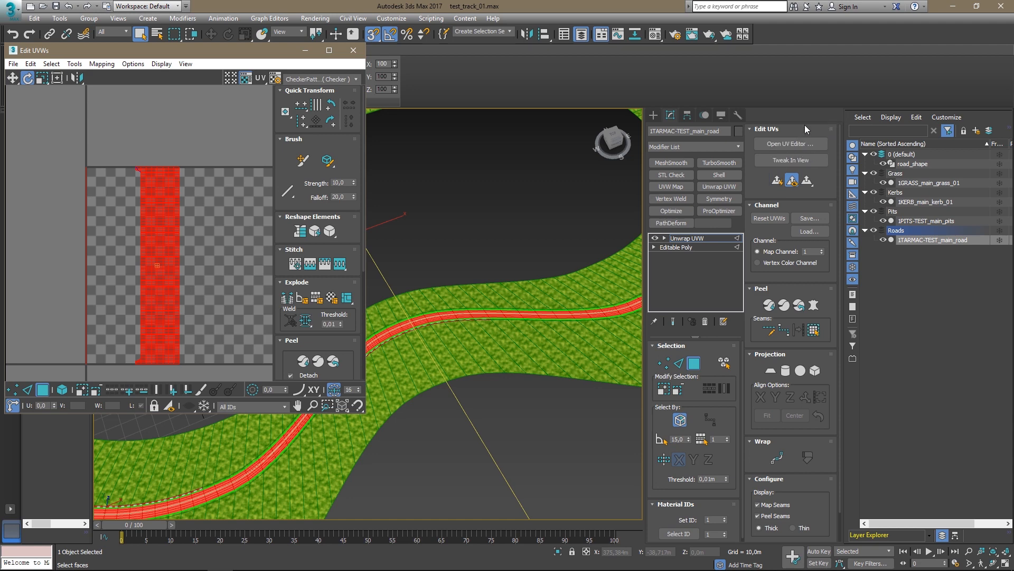
click(769, 370)
click(804, 396)
click(771, 371)
middle_drag(149, 236, 134, 233)
scroll(133, 233, down, 1)
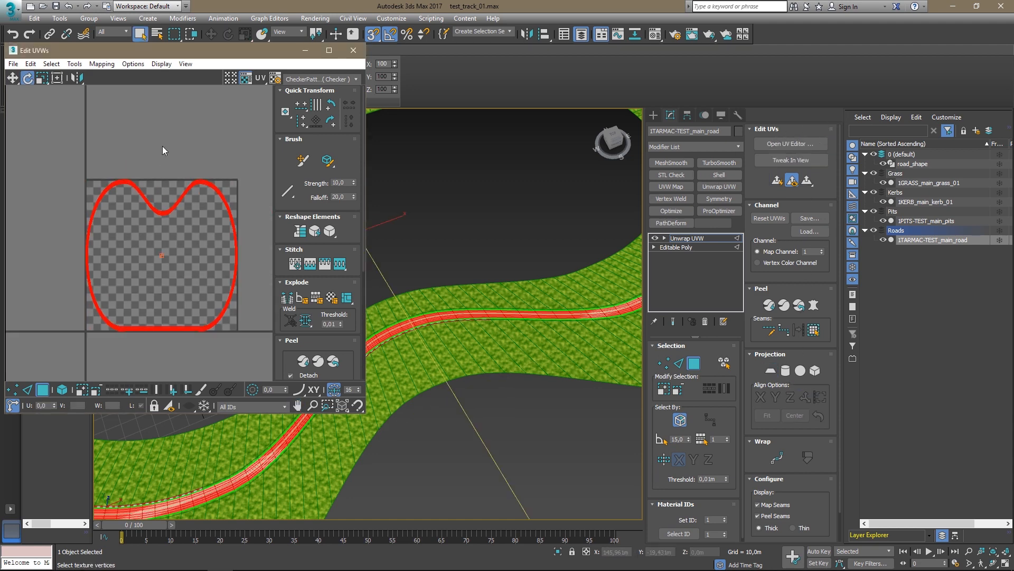
click(163, 153)
scroll(201, 206, up, 2)
scroll(179, 174, down, 2)
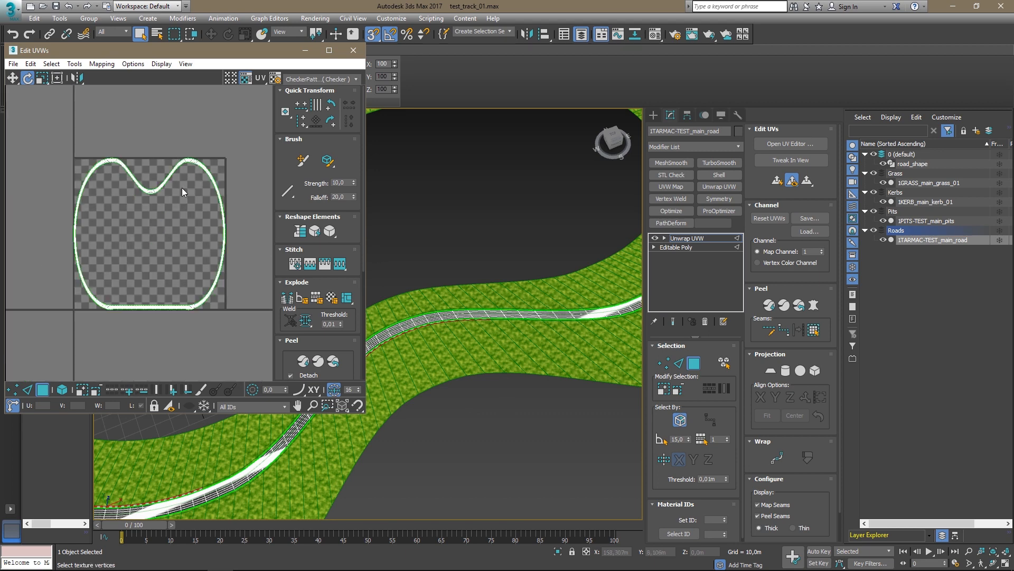
Show the D_tarmac_01.dds map behind the UVs and examine how the road's outline lies over it.
click(292, 80)
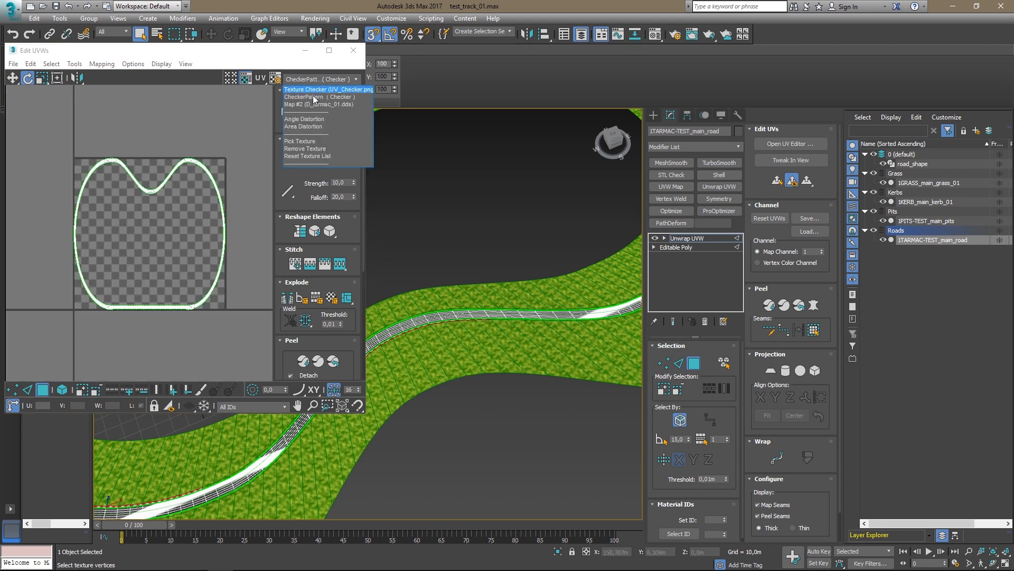
click(311, 103)
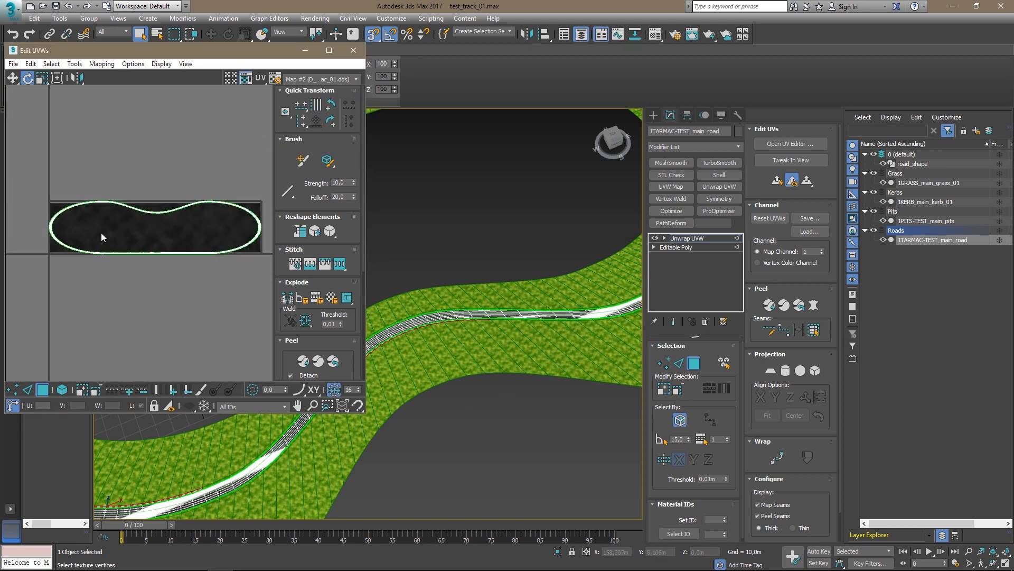
scroll(101, 212, up, 2)
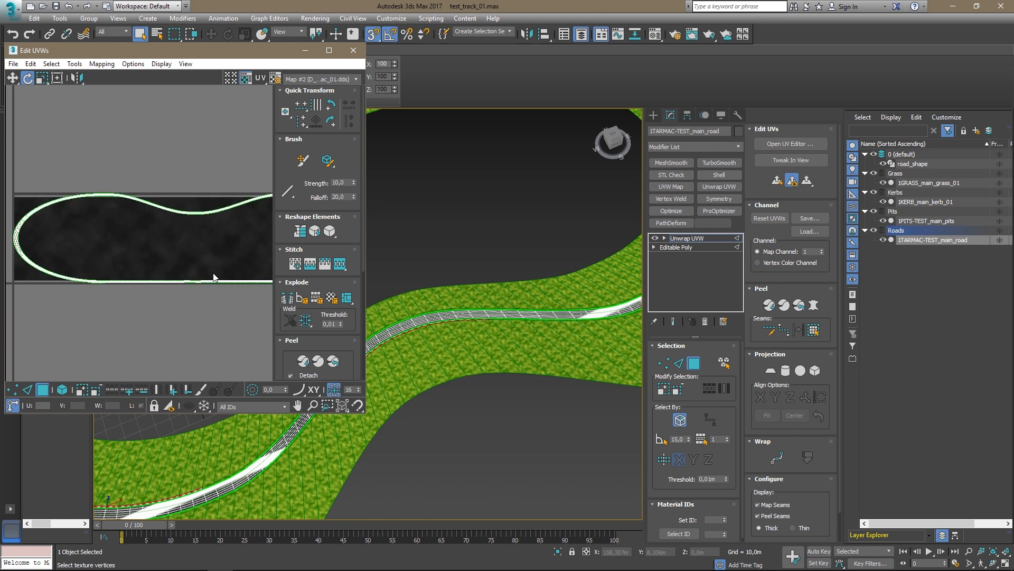
middle_drag(213, 277, 170, 297)
mouse_move(89, 227)
middle_down()
mouse_move(265, 236)
mouse_move(256, 243)
middle_up()
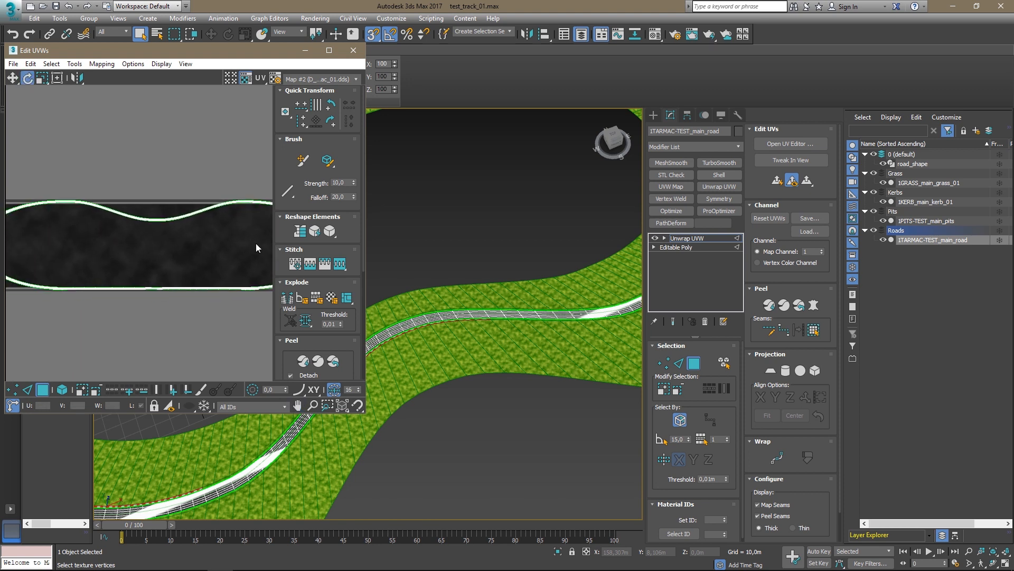
scroll(256, 243, up, 1)
scroll(163, 221, down, 3)
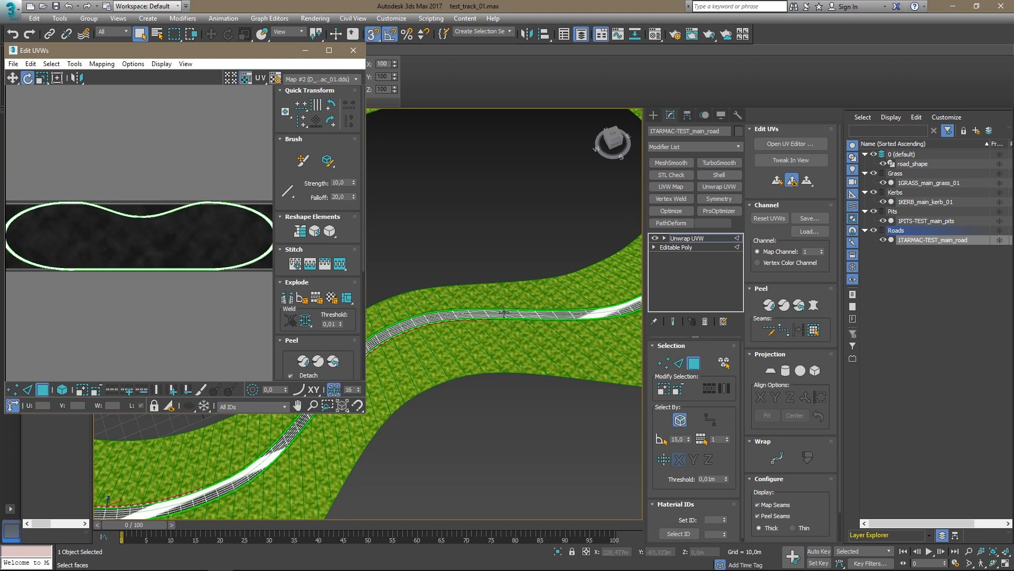
scroll(572, 291, up, 2)
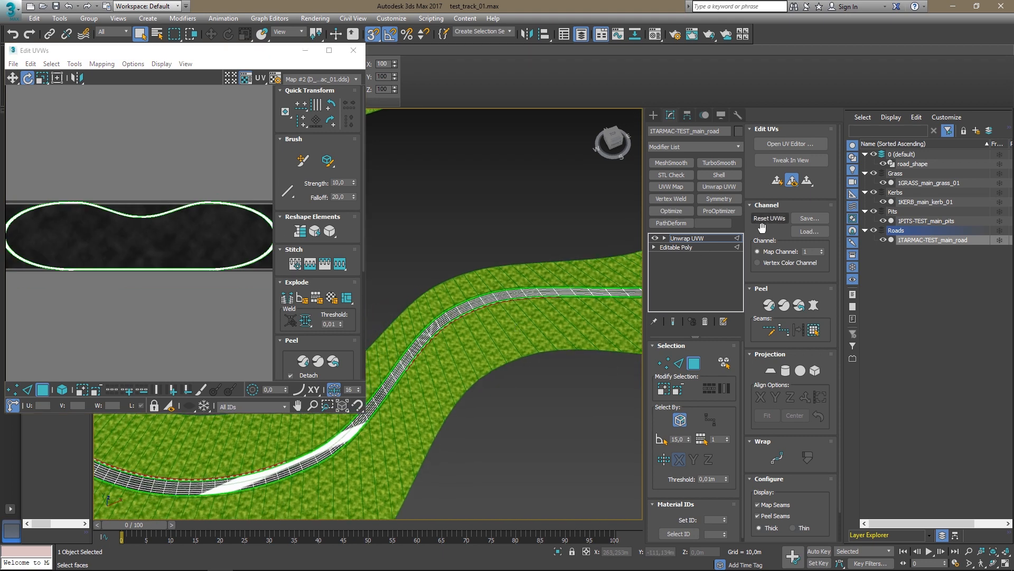
Select all of the main road's faces and start a circular spline mapping with road_shape as its spline.
key(ctrl+a)
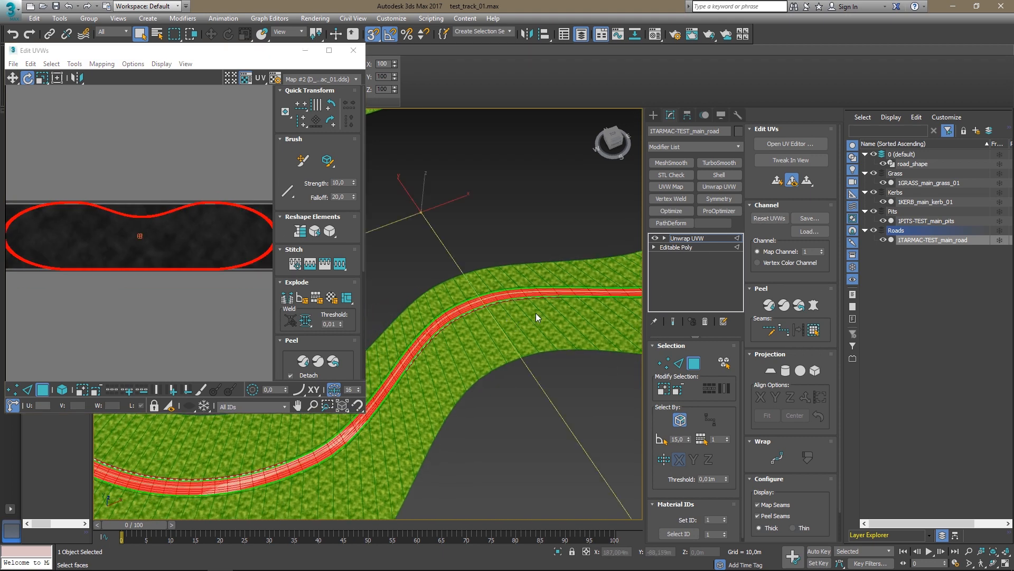
click(783, 461)
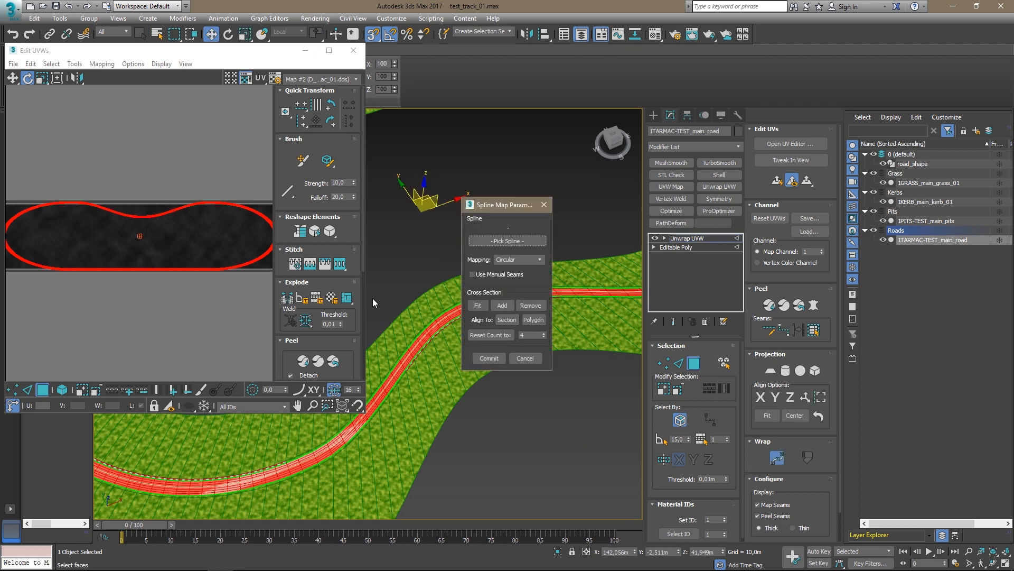
scroll(373, 298, up, 3)
click(508, 245)
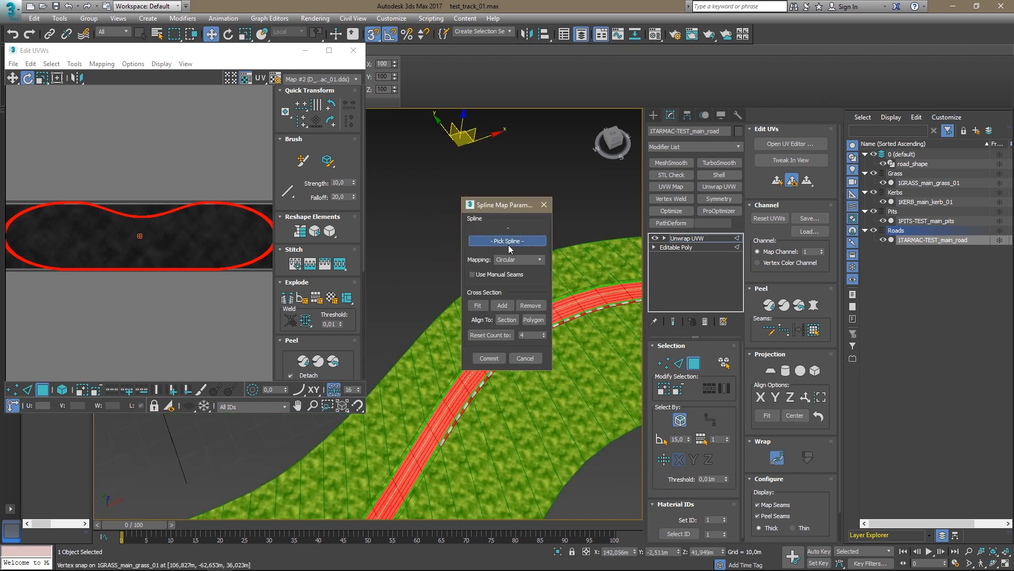
click(442, 415)
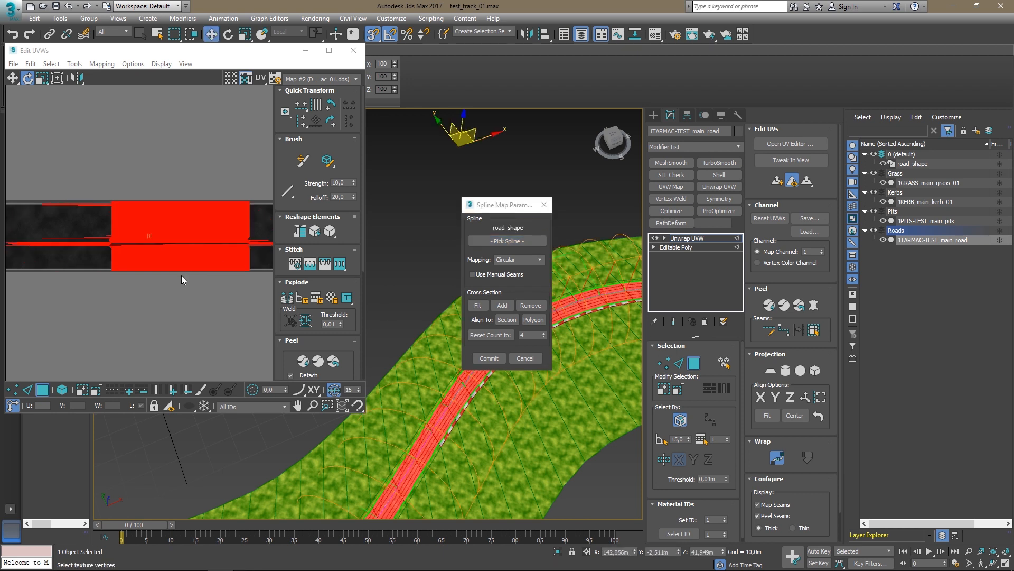
Change the road_shape spline mapping from circular to Planar and commit it to the main road's UVs.
scroll(183, 274, down, 2)
click(540, 259)
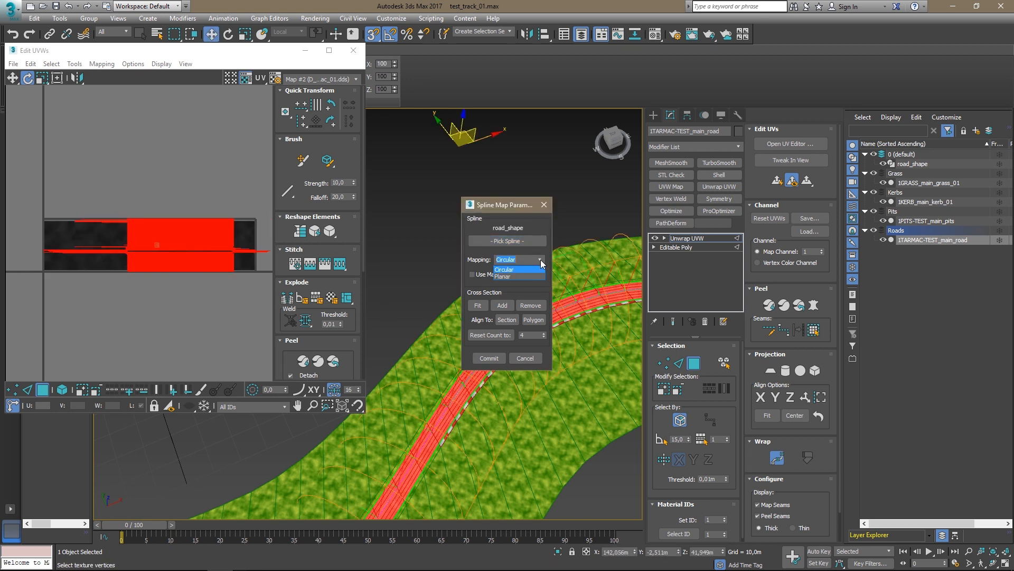
click(522, 277)
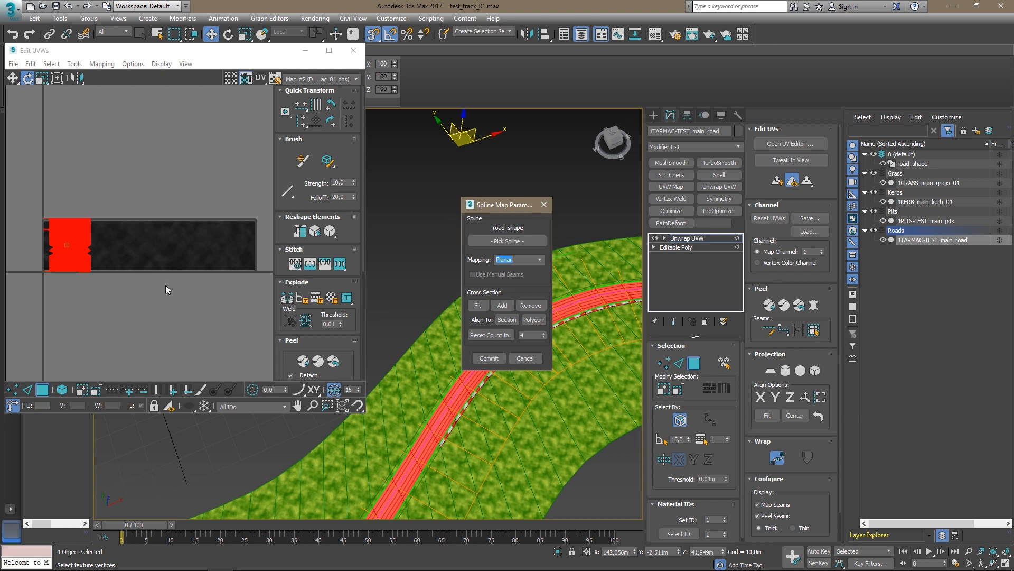
scroll(148, 255, up, 5)
drag(148, 254, 205, 254)
scroll(205, 255, down, 2)
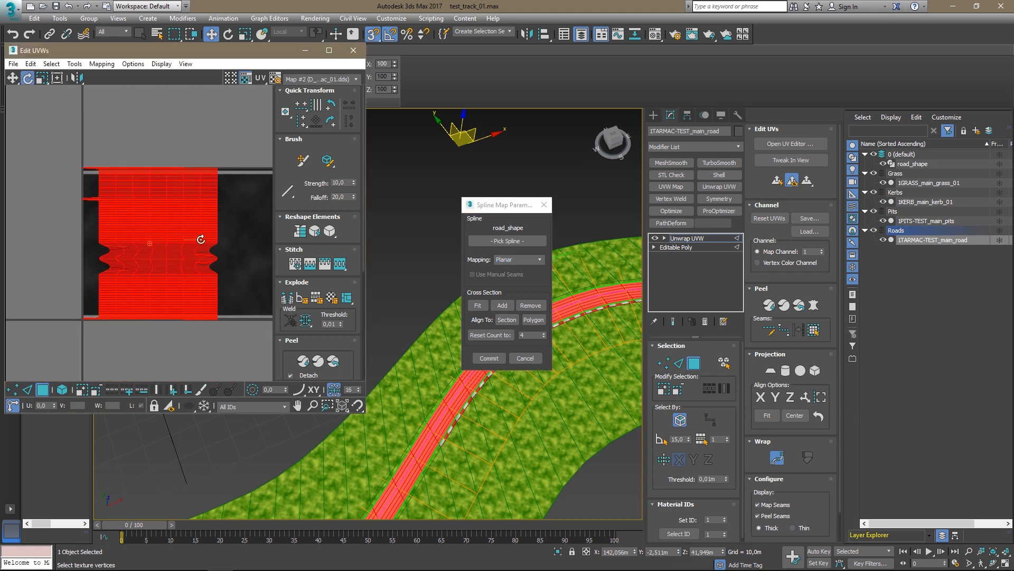
click(489, 358)
Rotate the main road's whole UV block 90 degrees clockwise so it follows the direction of the tarmac texture.
drag(242, 65, 364, 107)
scroll(332, 247, up, 2)
scroll(332, 247, down, 2)
scroll(332, 247, up, 2)
scroll(244, 292, down, 2)
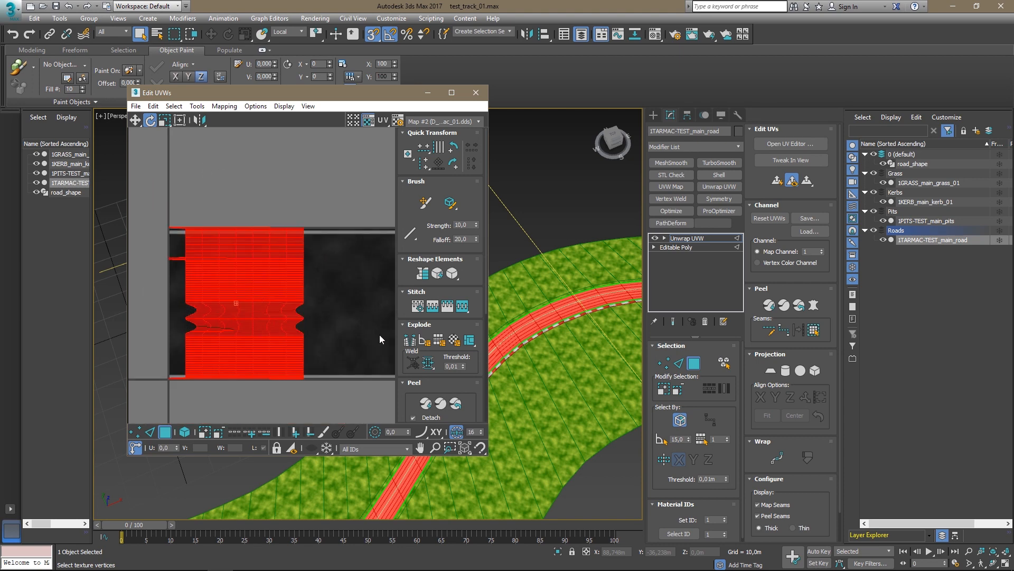
scroll(592, 332, down, 5)
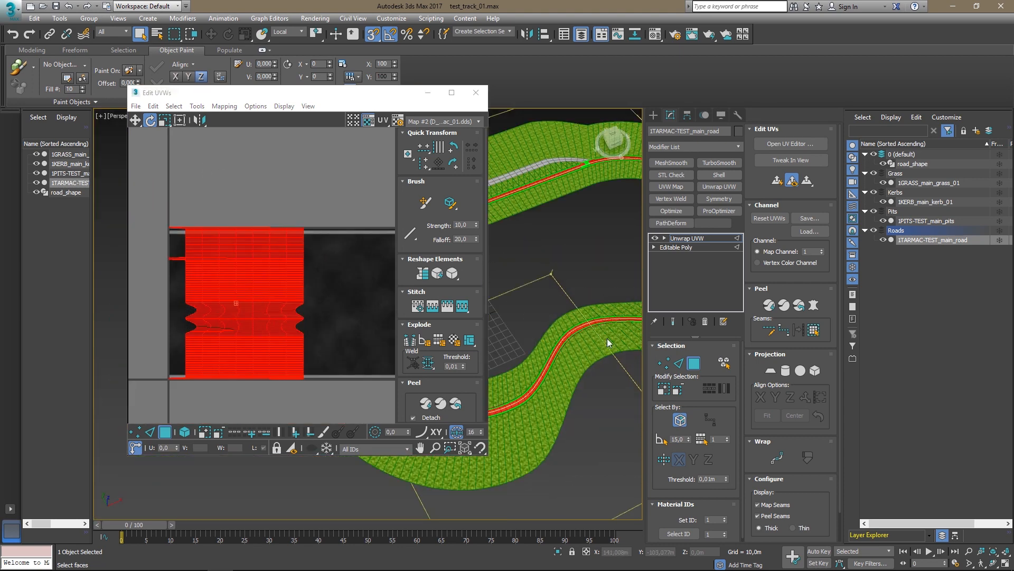
scroll(260, 284, up, 2)
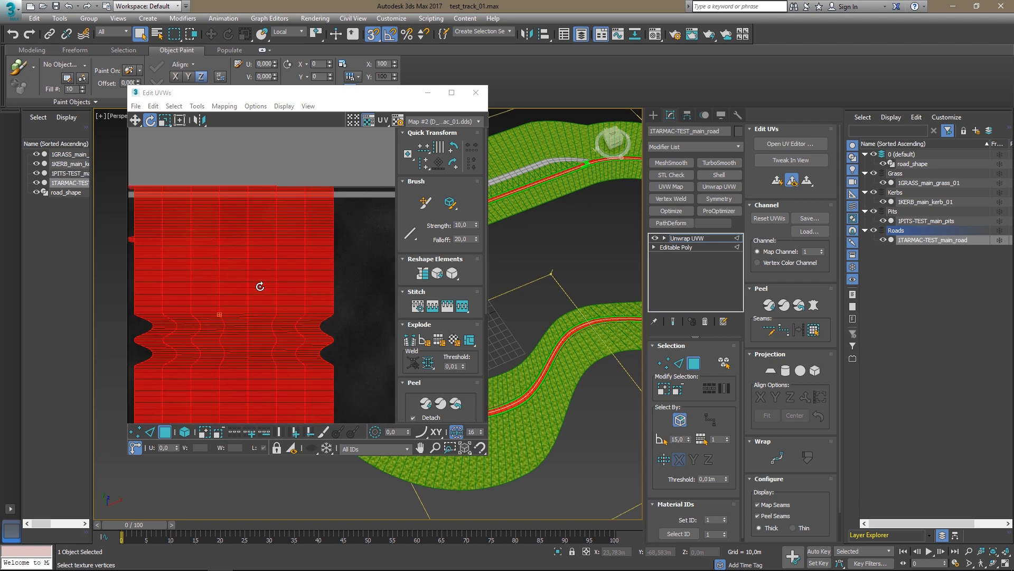
scroll(288, 265, down, 2)
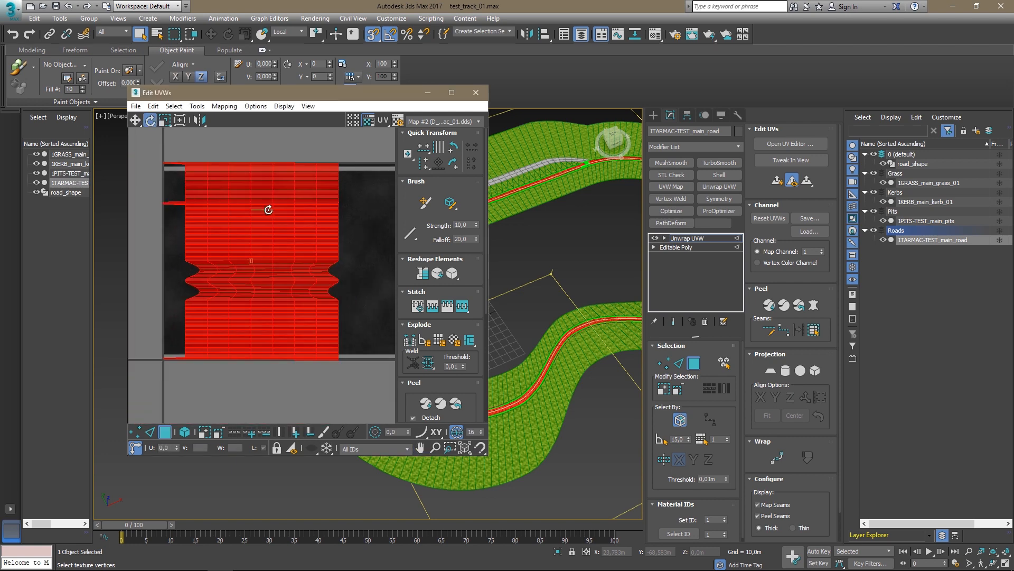
click(149, 122)
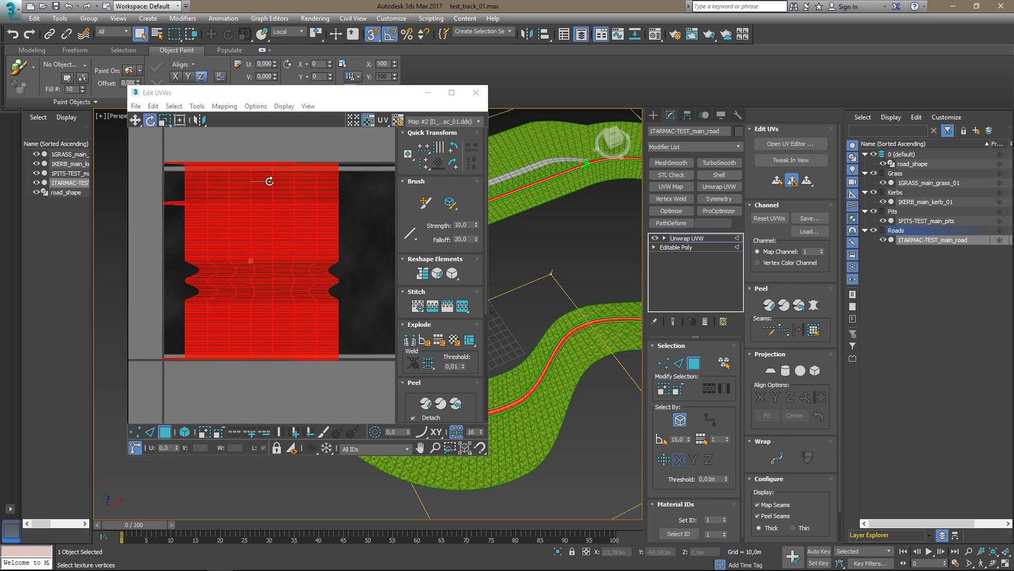
drag(289, 173, 314, 293)
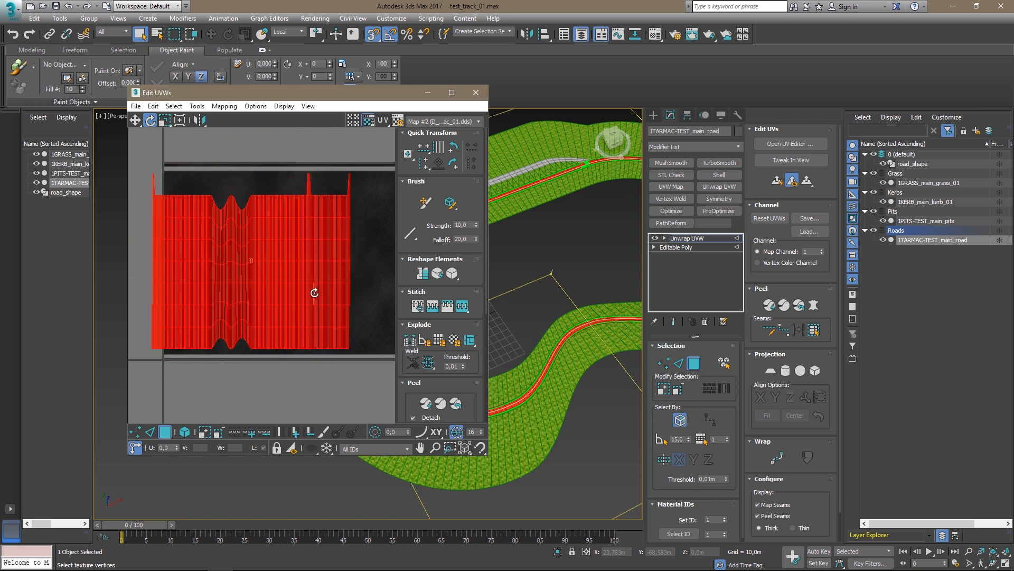
Examine how the rotated UV block lies over the tarmac texture and compare it with the road in the viewport.
double_click(315, 97)
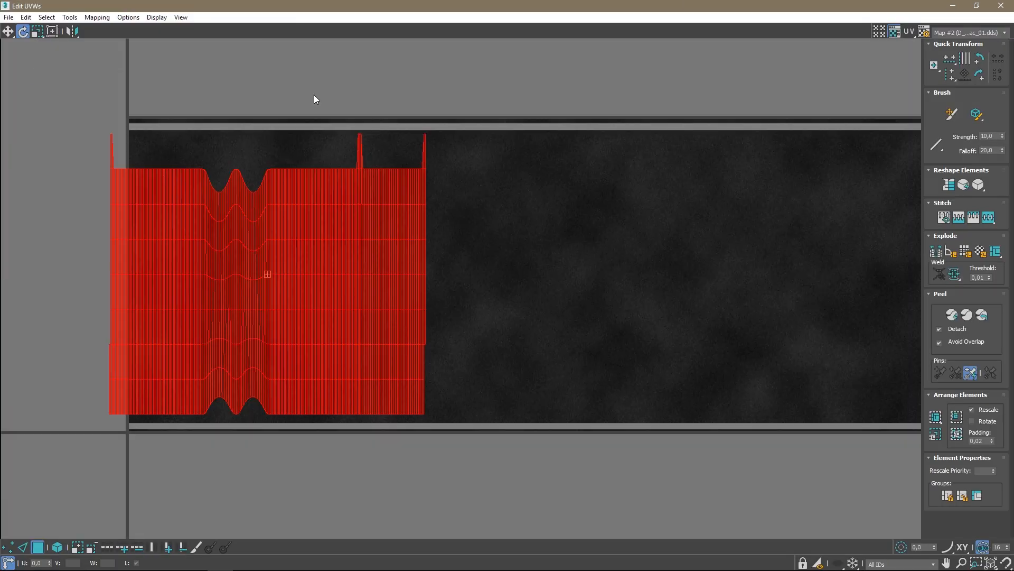
click(38, 33)
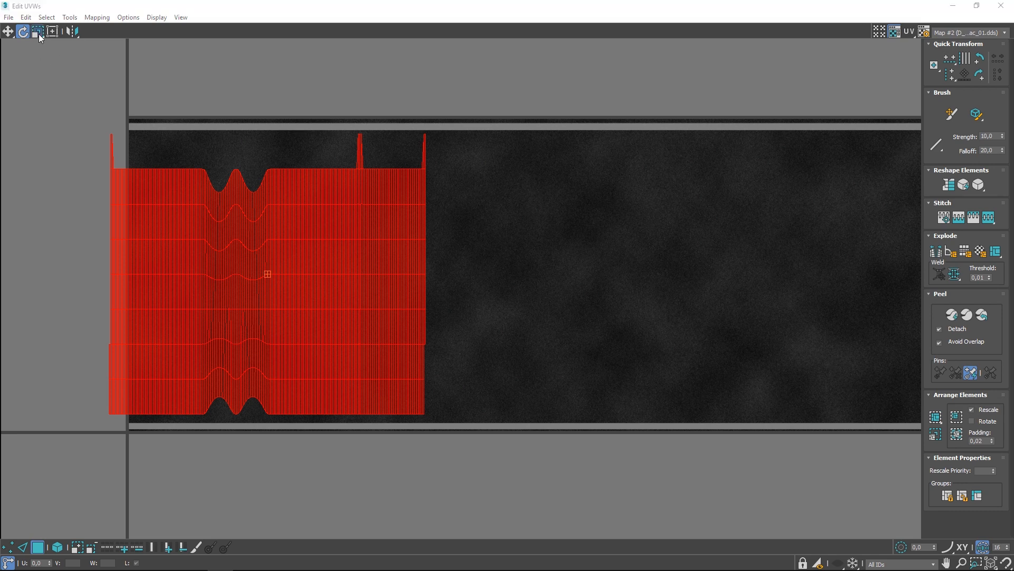
middle_drag(355, 265, 306, 255)
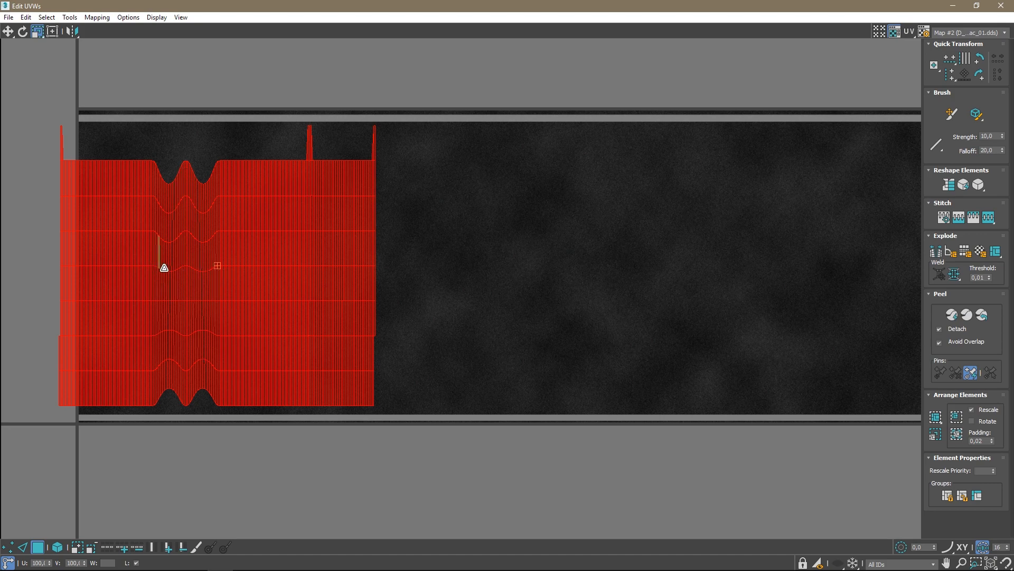
scroll(222, 253, down, 3)
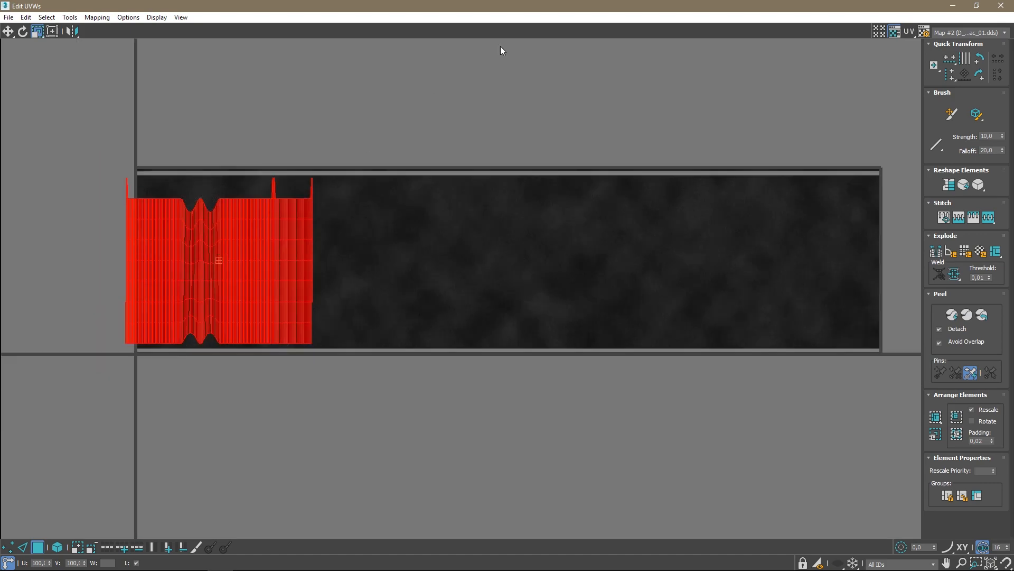
click(976, 5)
alt+middle_drag(626, 348, 557, 338)
click(276, 269)
scroll(276, 269, up, 3)
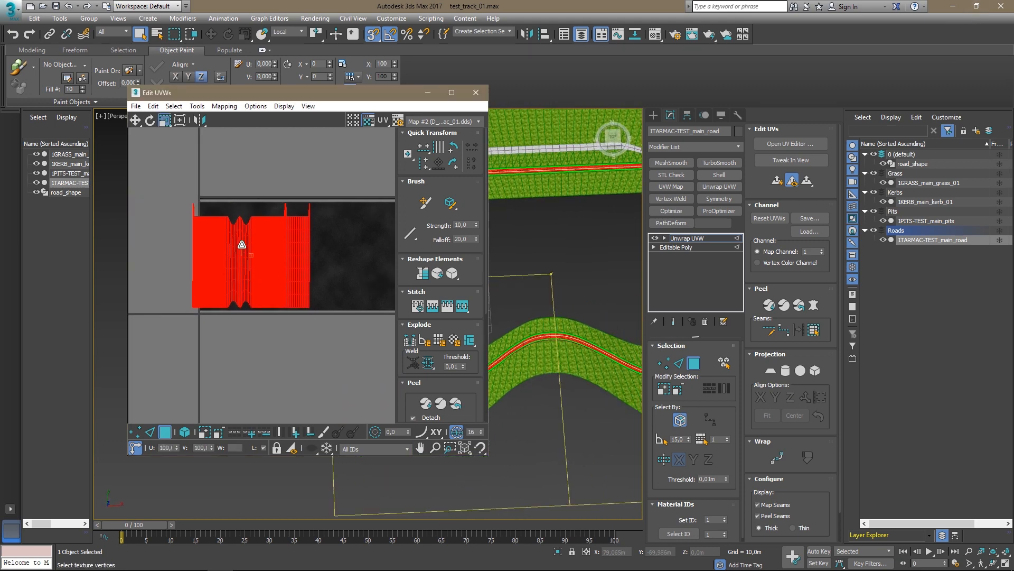
scroll(259, 234, up, 2)
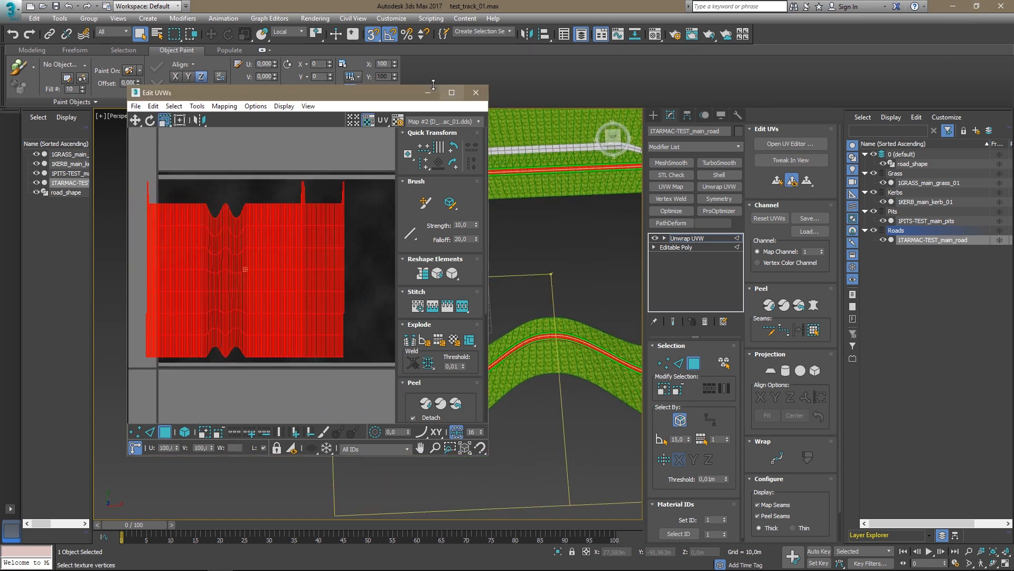
Align each of the upper three rows of UV vertices horizontally to straighten their wavy sections.
click(451, 93)
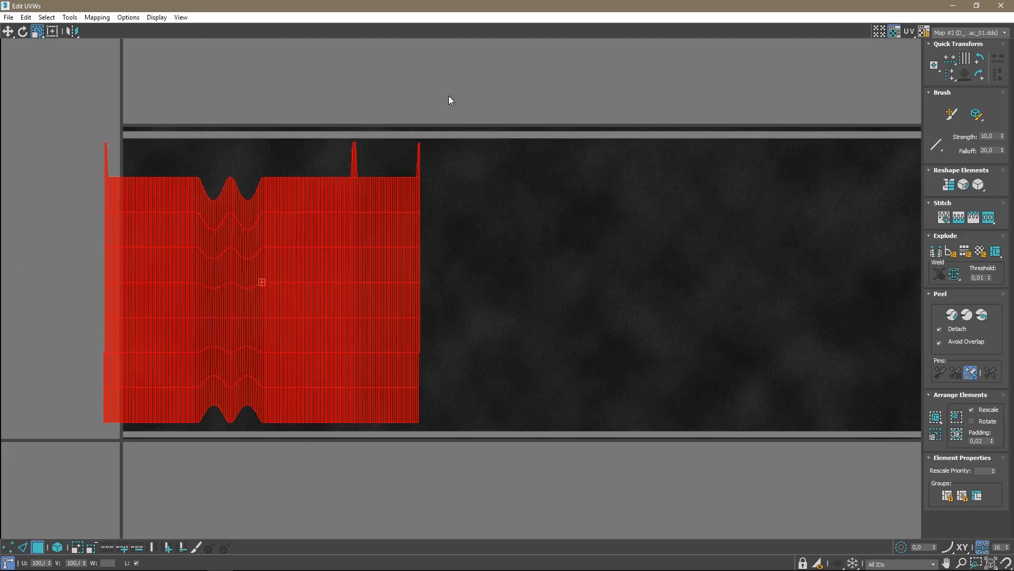
click(9, 548)
drag(86, 170, 463, 205)
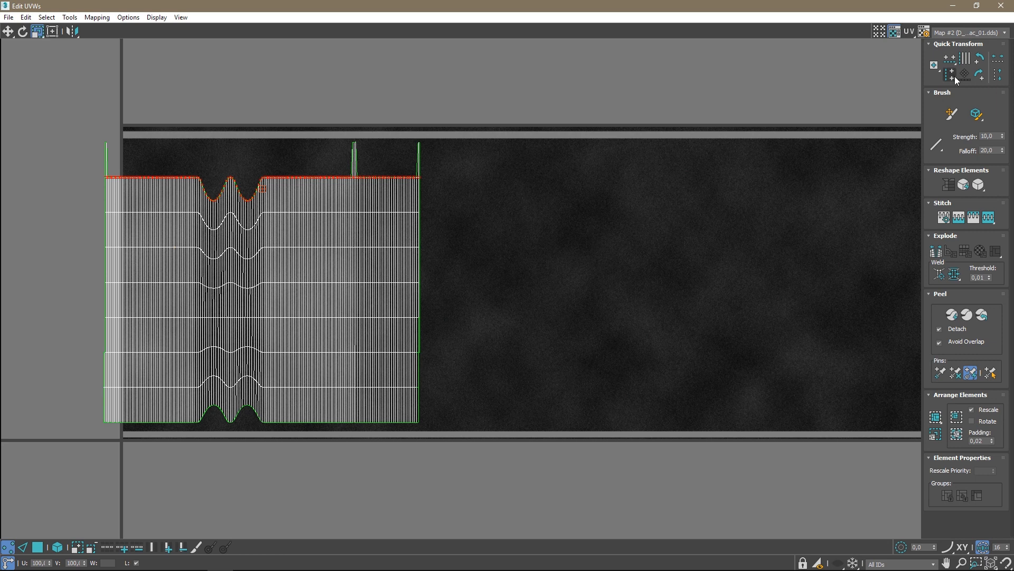
click(950, 58)
drag(119, 211, 458, 235)
click(950, 58)
drag(80, 236, 446, 264)
click(950, 57)
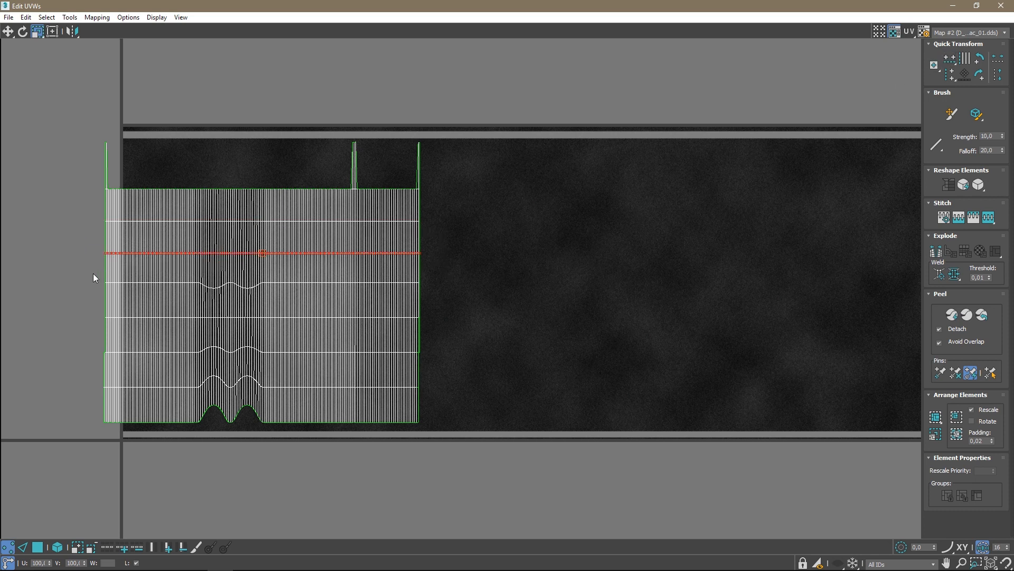
Straighten the remaining wavy rows of UV vertices horizontally, down to the block's lower edge.
drag(446, 291, 448, 294)
click(950, 57)
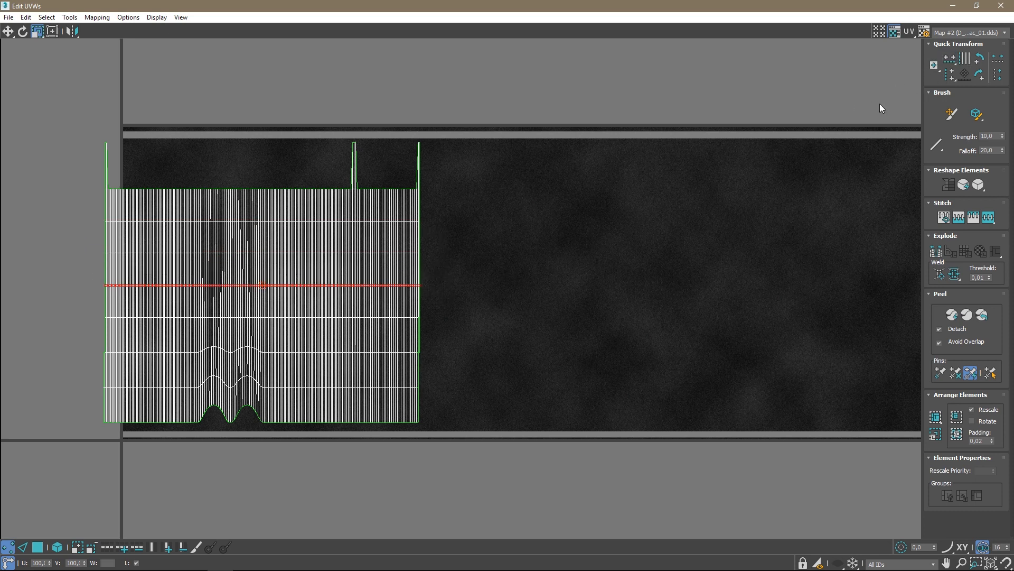
drag(462, 360, 462, 360)
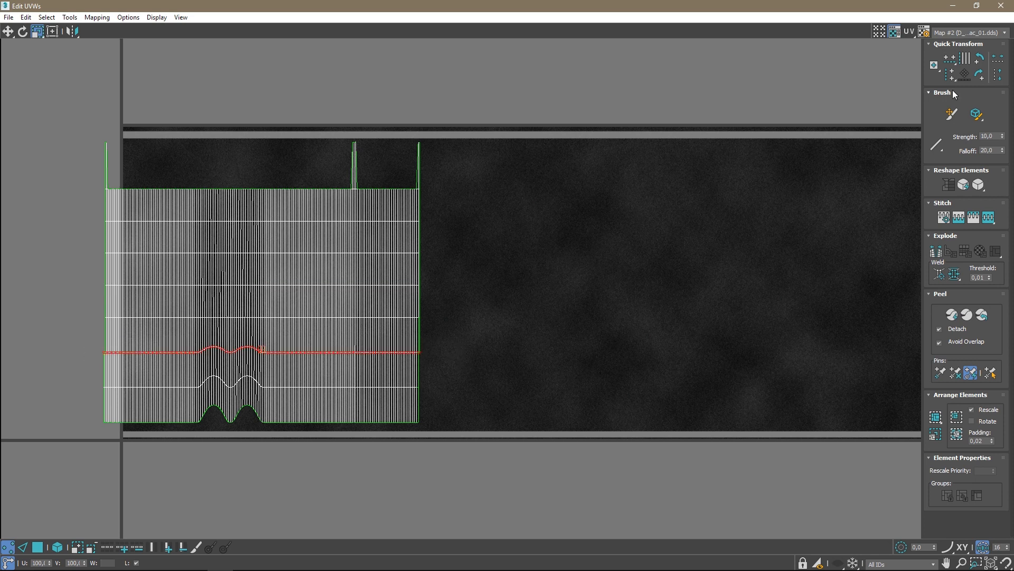
click(950, 58)
click(500, 387)
click(949, 58)
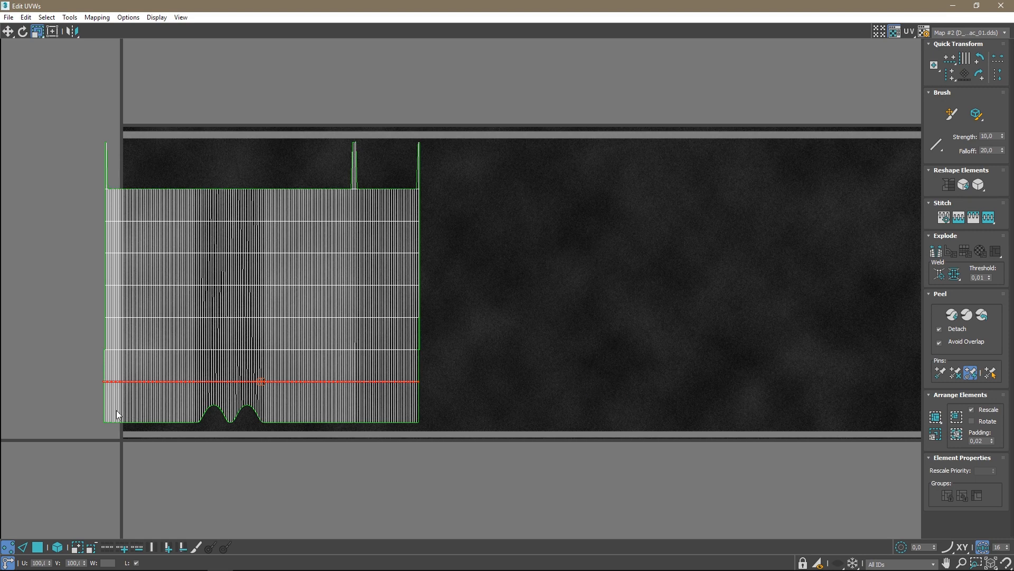
drag(70, 458, 448, 398)
click(949, 58)
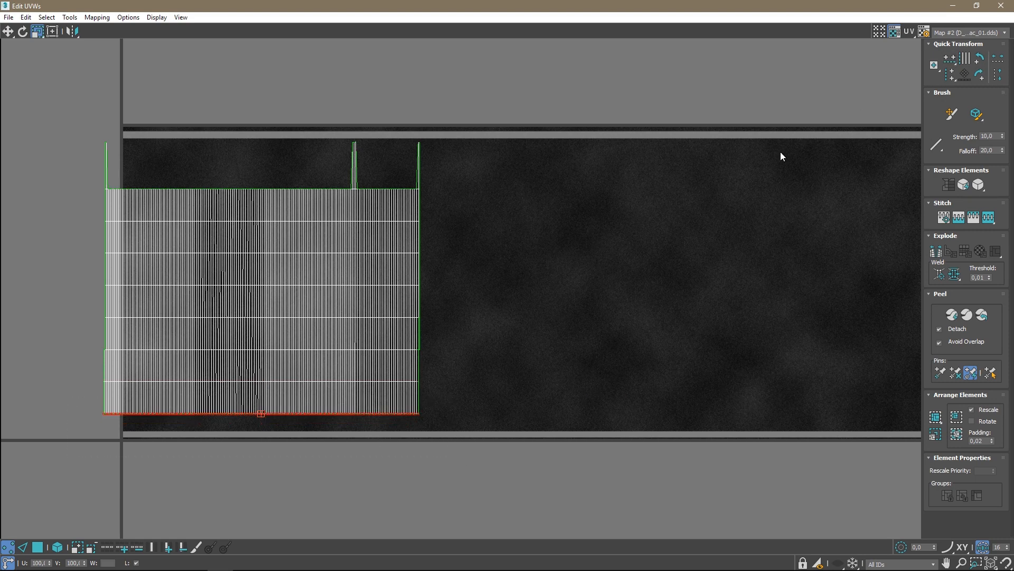
Examine the spikes projecting above the road's UV block and close the UV Editor.
middle_drag(501, 221, 503, 287)
scroll(456, 229, up, 3)
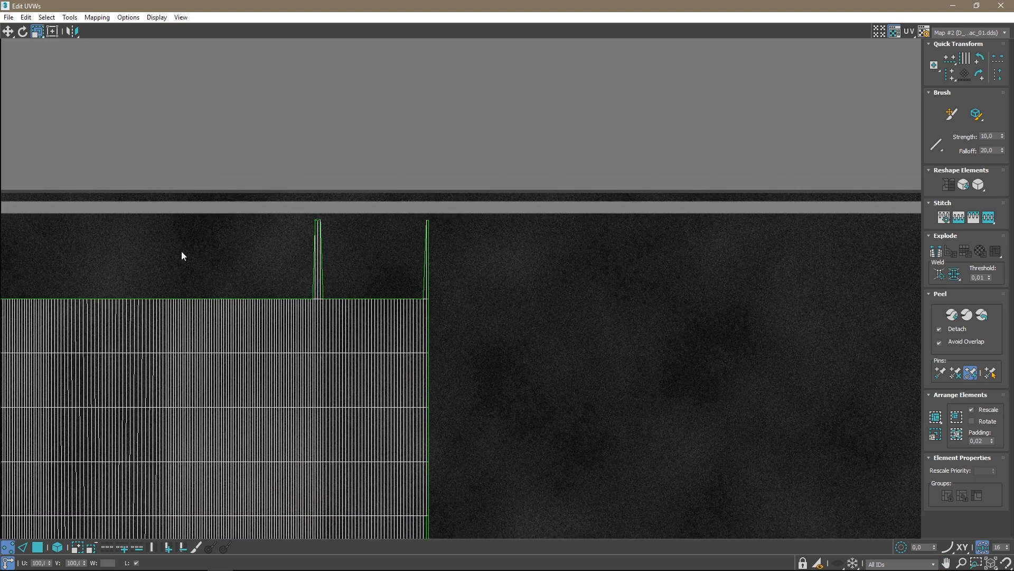
middle_drag(396, 191, 520, 244)
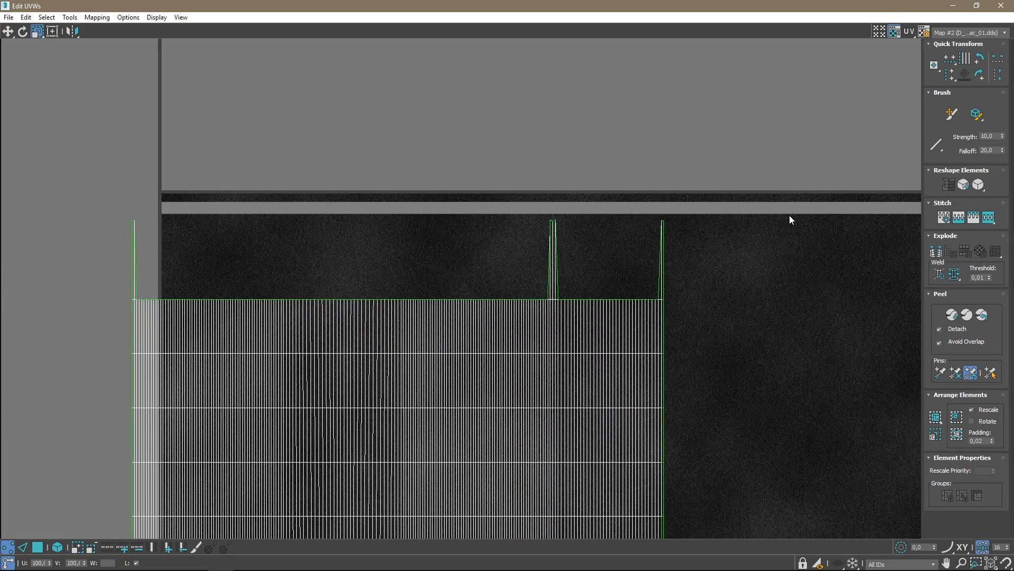
click(975, 6)
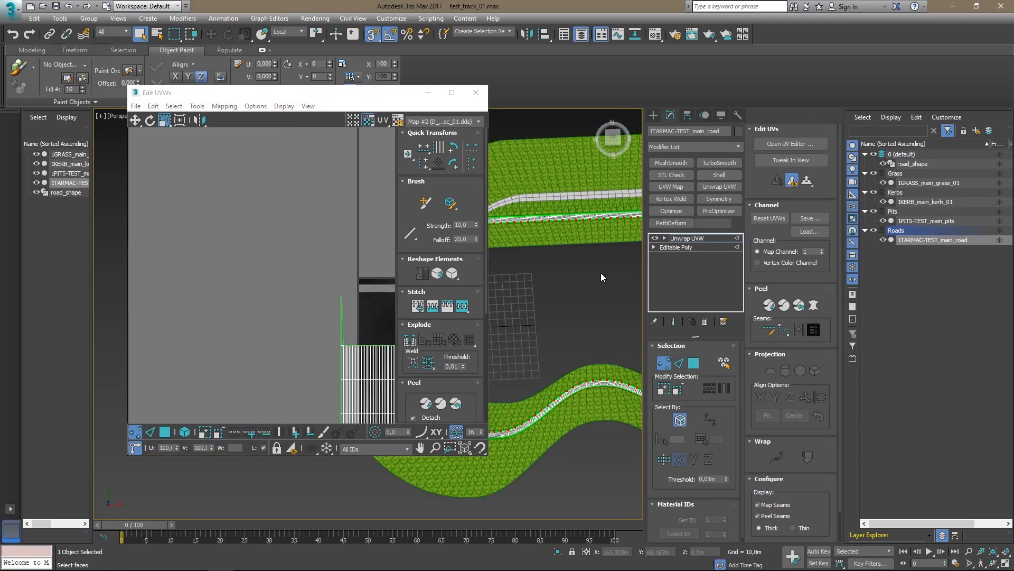
click(476, 93)
Show the Top view full size and examine the road mesh where the pit lane joins it at both ends.
middle_drag(499, 263, 351, 271)
key(alt+w)
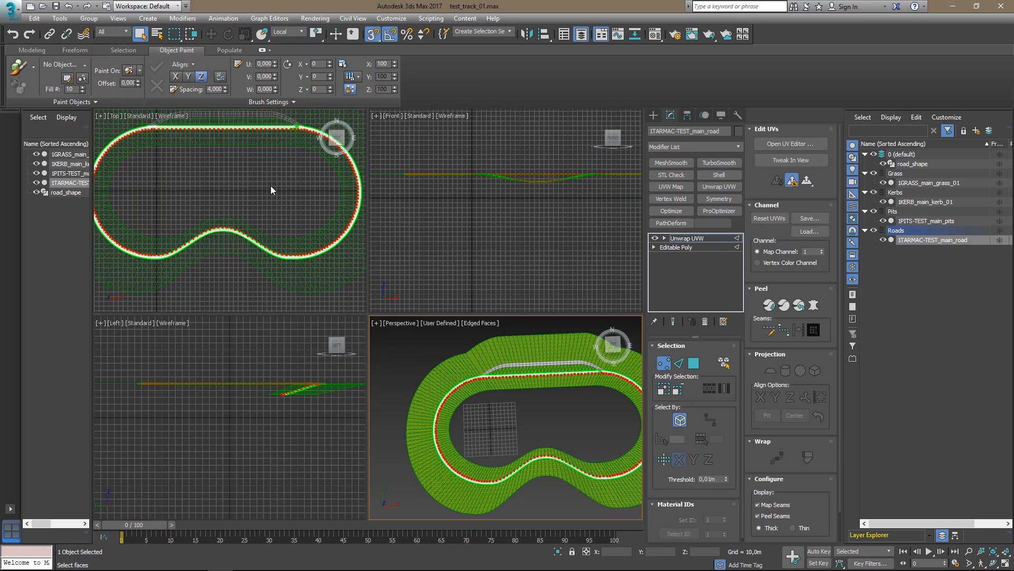
right_click(285, 189)
key(alt+w)
scroll(436, 274, up, 6)
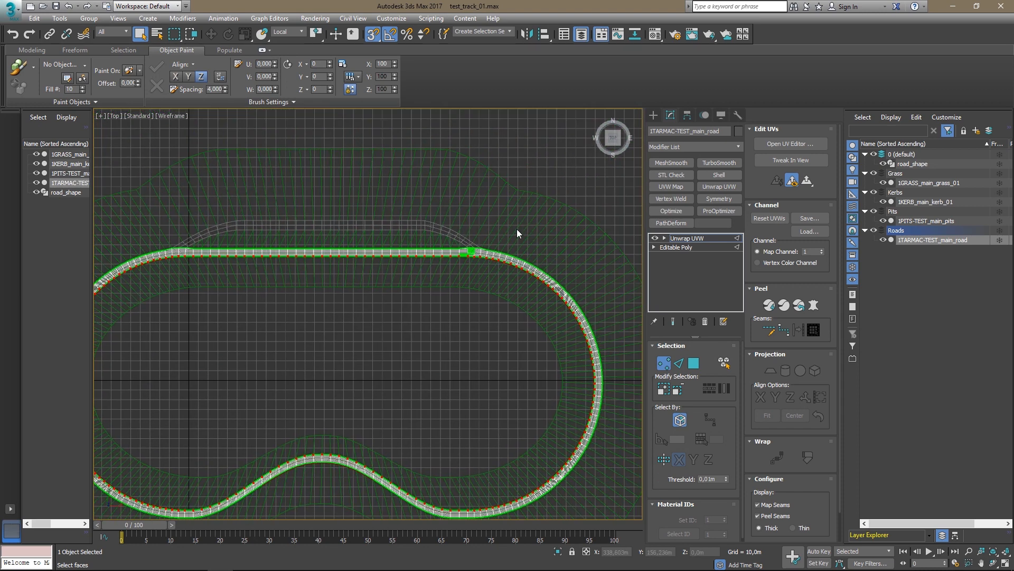
middle_drag(398, 297, 515, 289)
scroll(515, 289, down, 5)
scroll(359, 290, up, 3)
scroll(309, 265, up, 9)
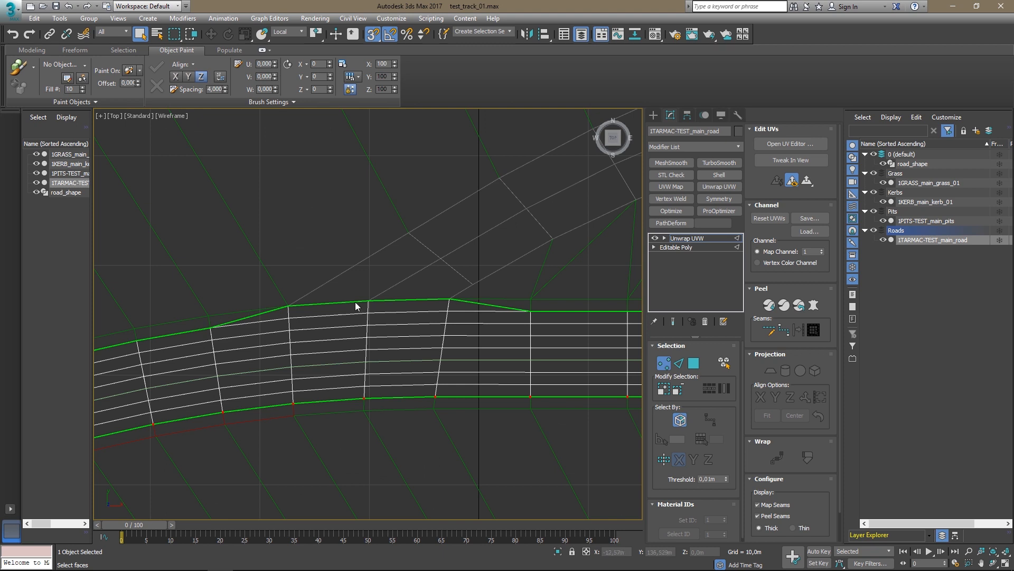
scroll(383, 304, down, 3)
middle_drag(455, 303, 212, 329)
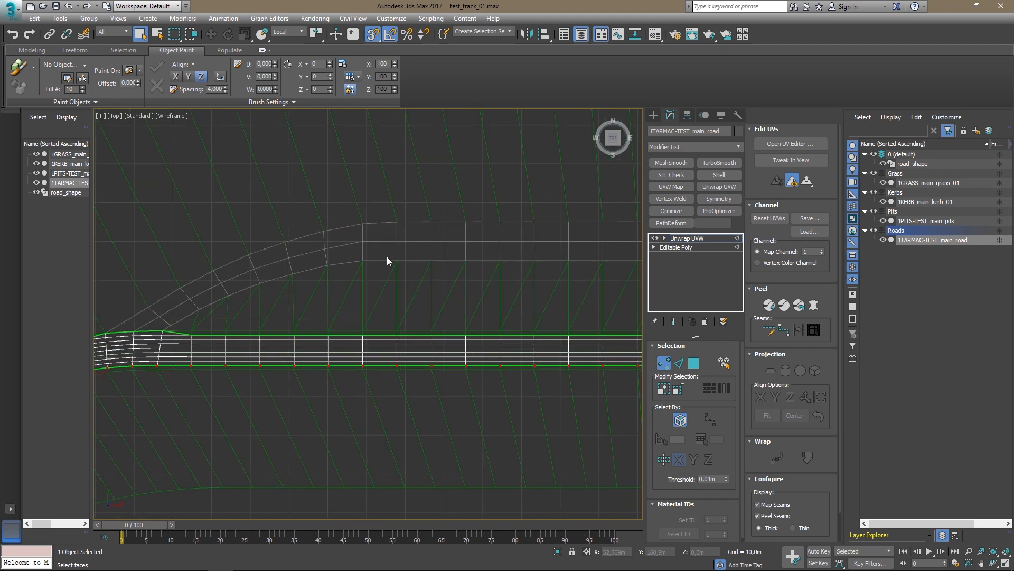
middle_drag(457, 283, 253, 285)
scroll(497, 303, down, 2)
middle_drag(507, 338, 389, 333)
scroll(426, 322, up, 2)
scroll(354, 338, up, 4)
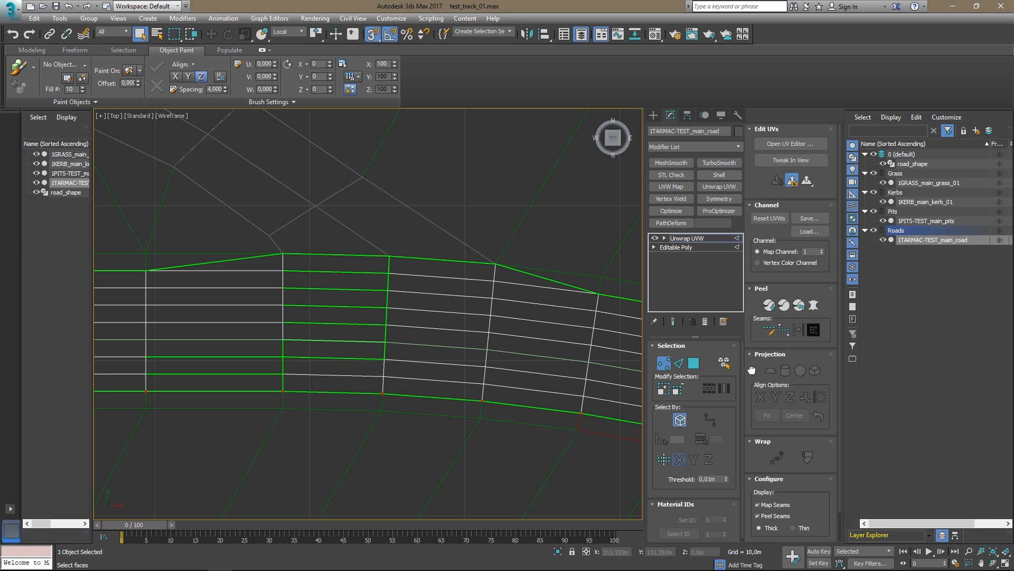
Reopen the UV Editor with the whole road UV block in view and place it beside the road's pit lane junction.
scroll(752, 370, down, 2)
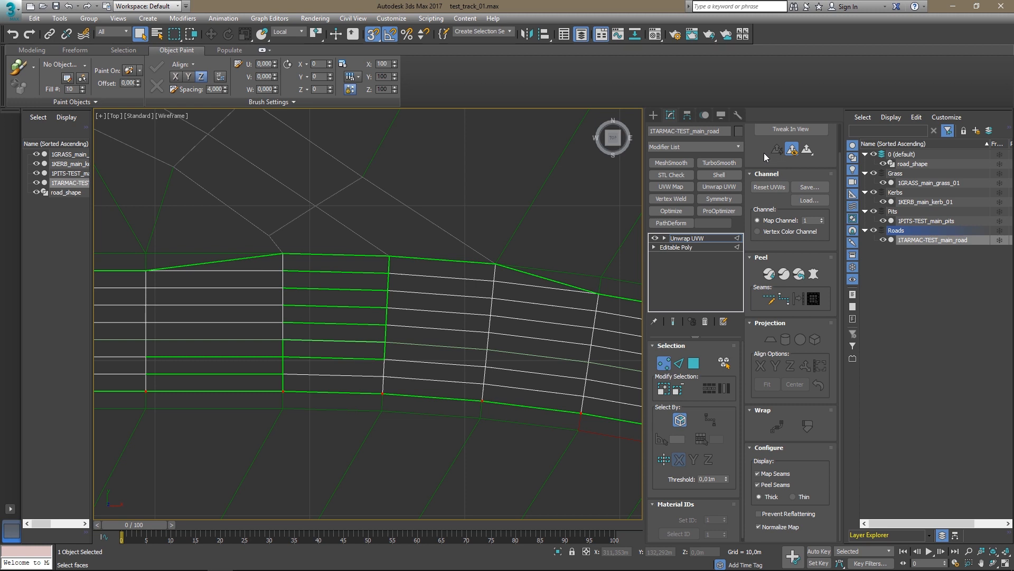
drag(658, 490, 659, 404)
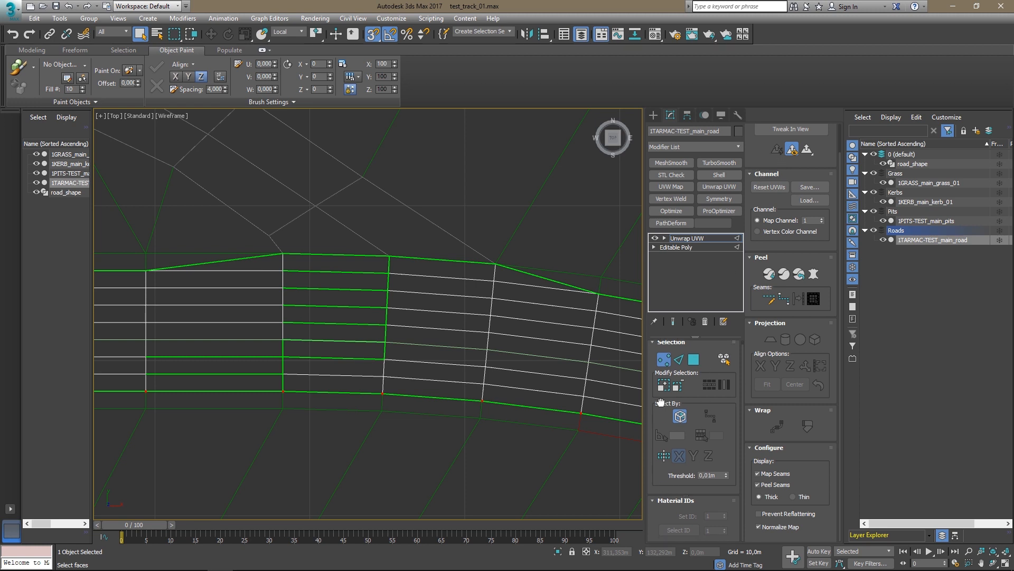
scroll(794, 370, up, 2)
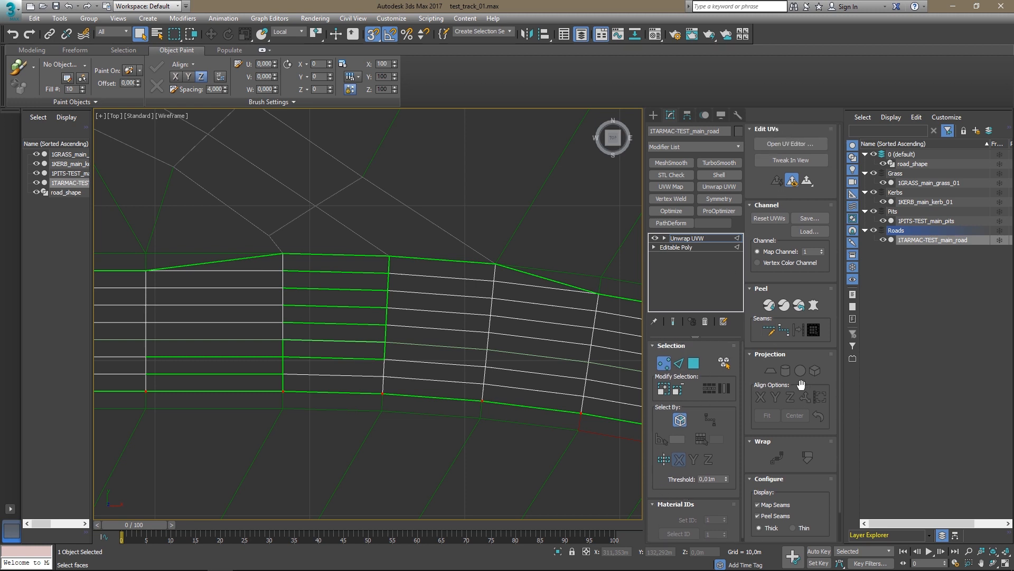
click(802, 144)
scroll(167, 186, down, 3)
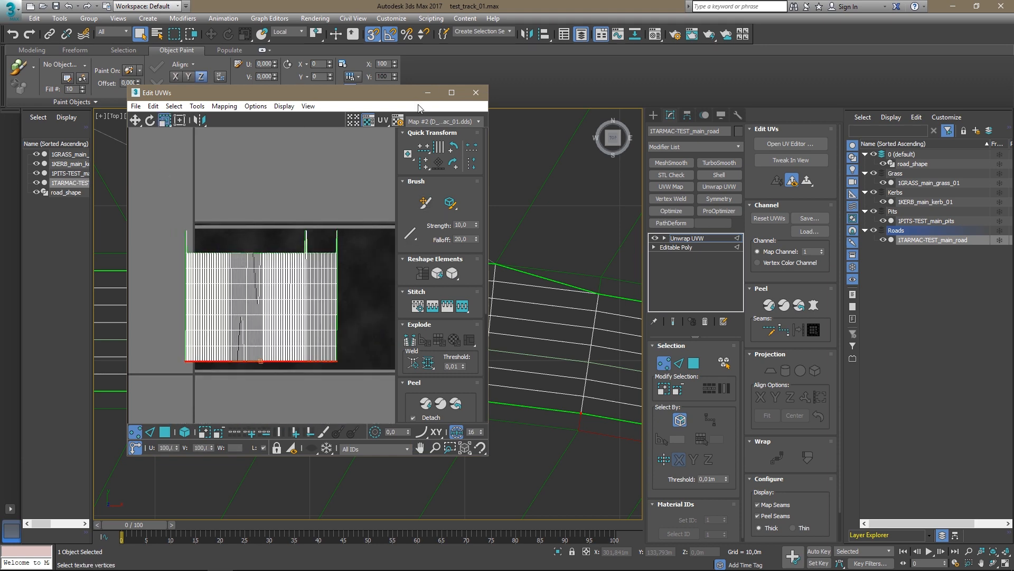
drag(442, 92, 333, 100)
scroll(472, 327, down, 8)
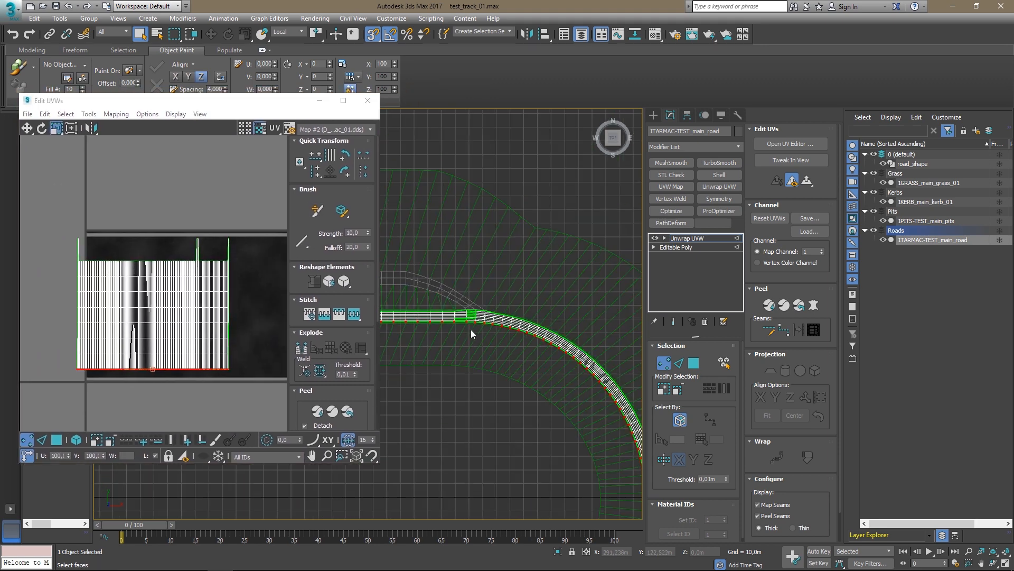
Show the Perspective view full size with the track's road in view beside the UV Editor.
middle_drag(473, 328, 563, 301)
key(alt+w)
right_click(559, 430)
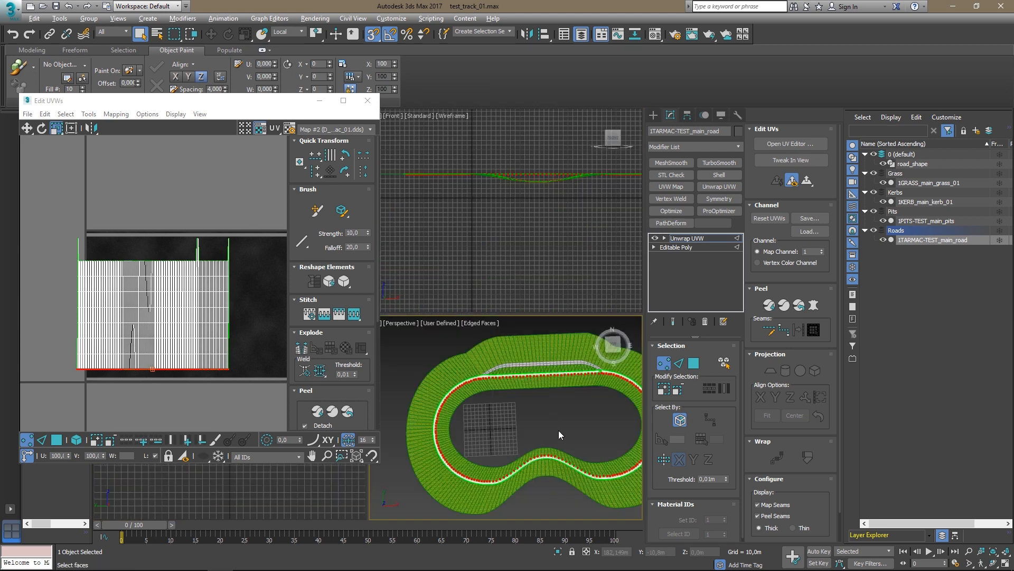
key(alt+w)
middle_drag(477, 366, 518, 360)
Select all of the road's UV vertices and stretch them horizontally until the tarmac texture looks undistorted on the curve.
click(255, 338)
drag(247, 225, 51, 403)
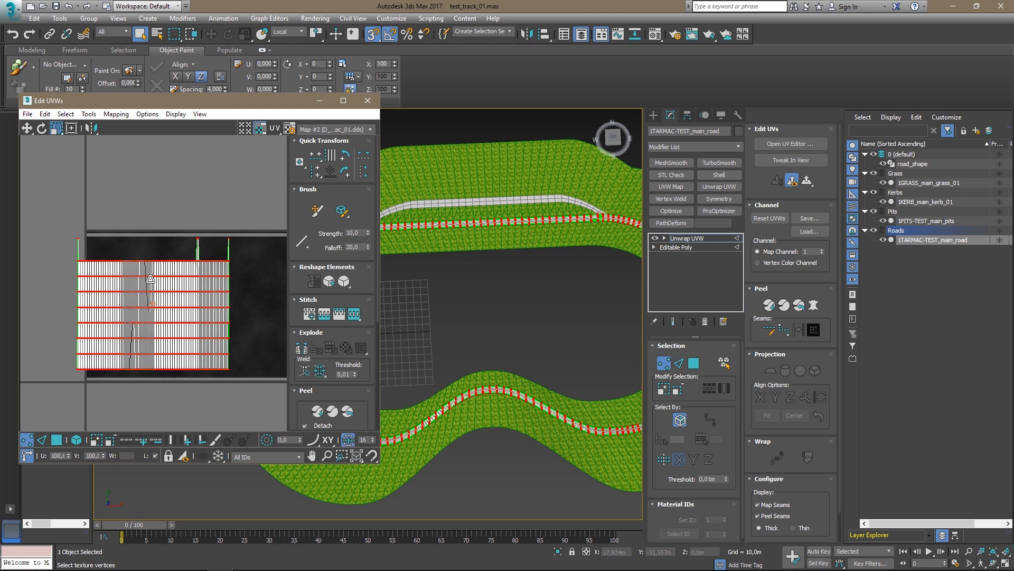
drag(156, 277, 912, 298)
scroll(483, 410, up, 8)
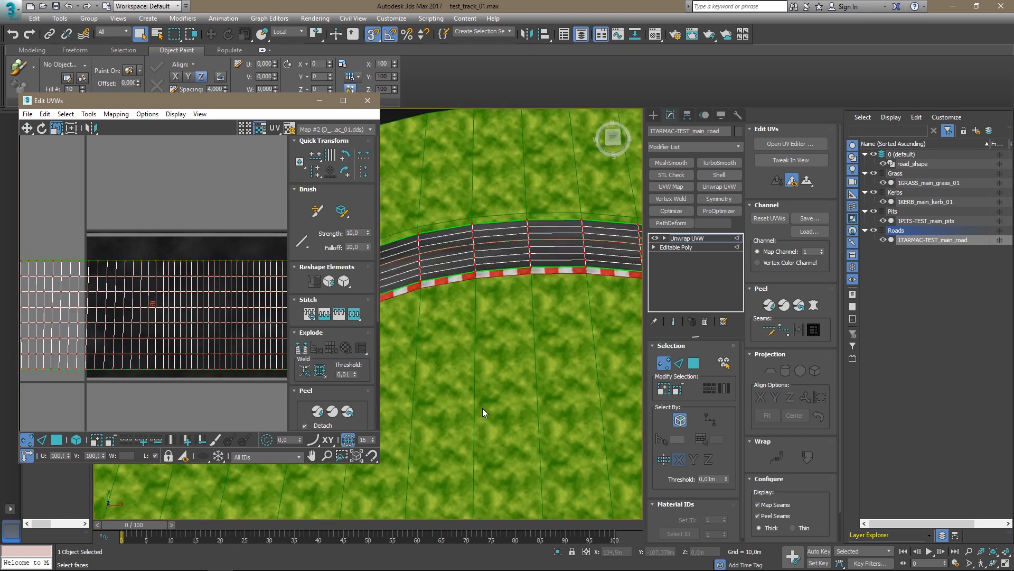
scroll(482, 275, up, 3)
drag(208, 301, 1013, 320)
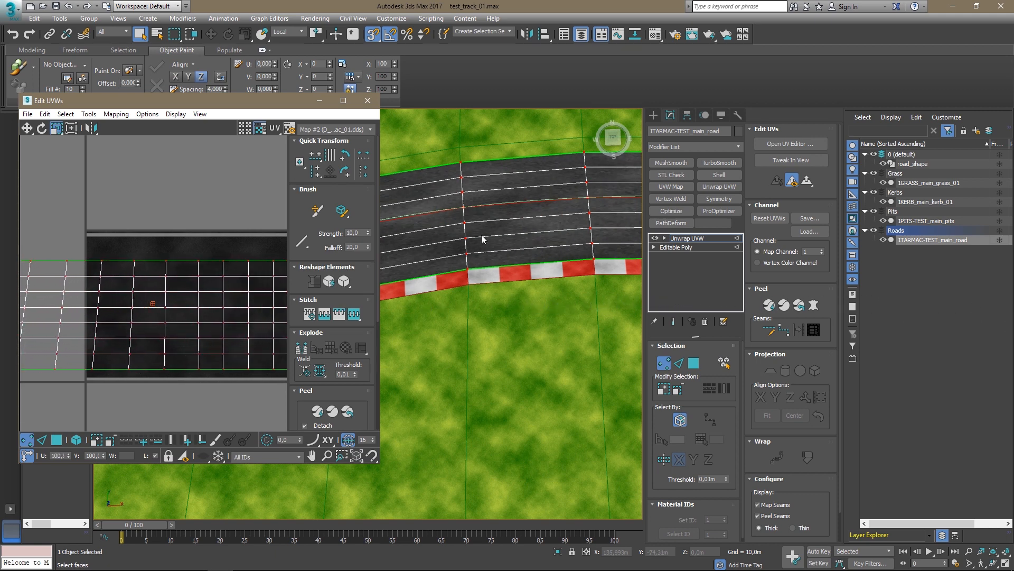
middle_drag(481, 233, 425, 300)
scroll(402, 309, up, 4)
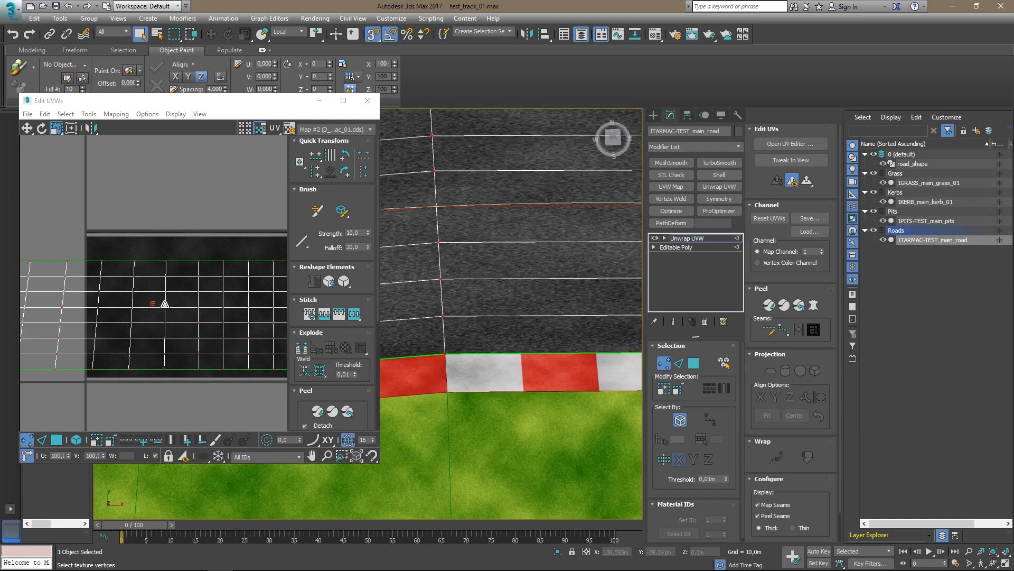
drag(163, 305, 288, 293)
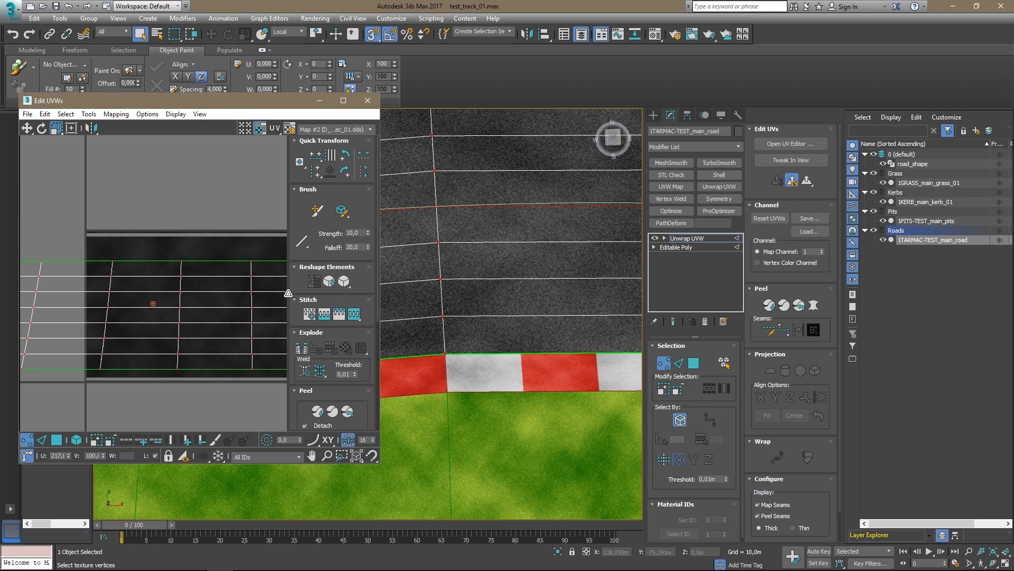
Scale the road's UV strip vertically until it nearly matches the height of the tarmac texture.
scroll(126, 303, down, 10)
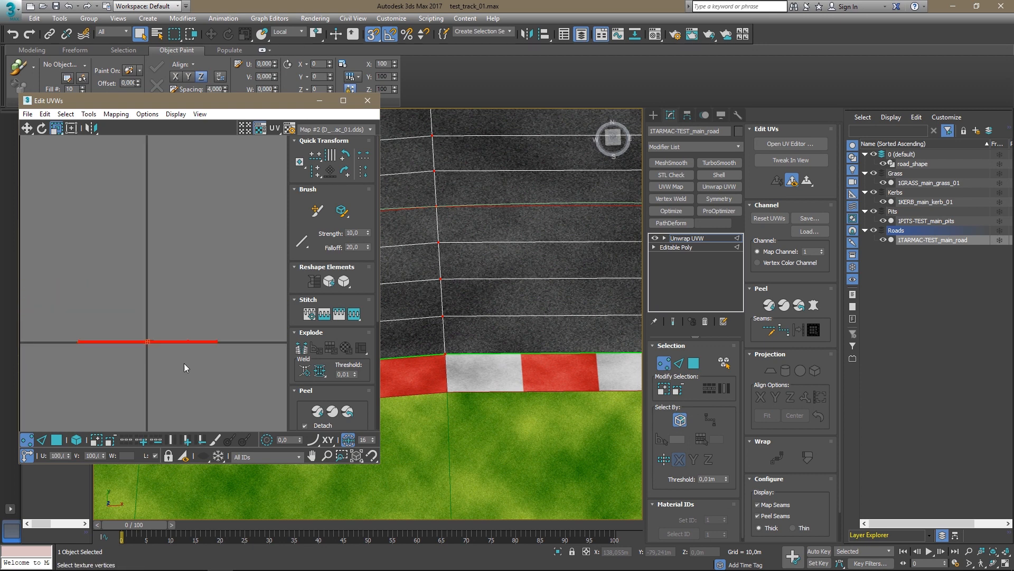
middle_drag(215, 268, 227, 297)
middle_drag(59, 300, 100, 314)
scroll(227, 304, up, 3)
scroll(211, 256, up, 6)
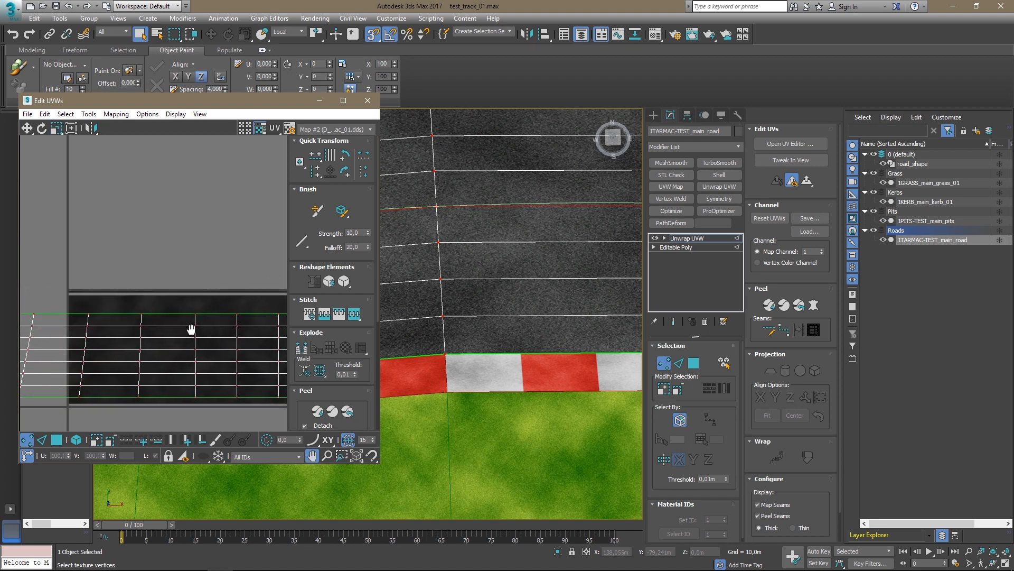
shift+drag(181, 281, 185, 271)
click(113, 214)
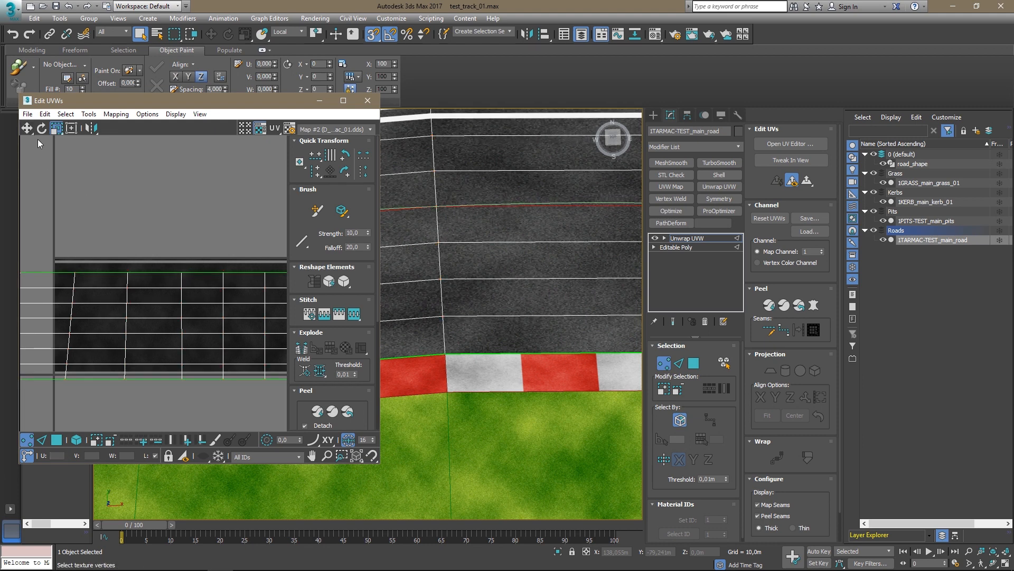
Move the whole road UV strip up to the upper edge of the tarmac texture.
click(27, 128)
scroll(191, 272, up, 3)
scroll(182, 309, down, 2)
key(ctrl+a)
scroll(175, 286, up, 2)
drag(179, 298, 186, 262)
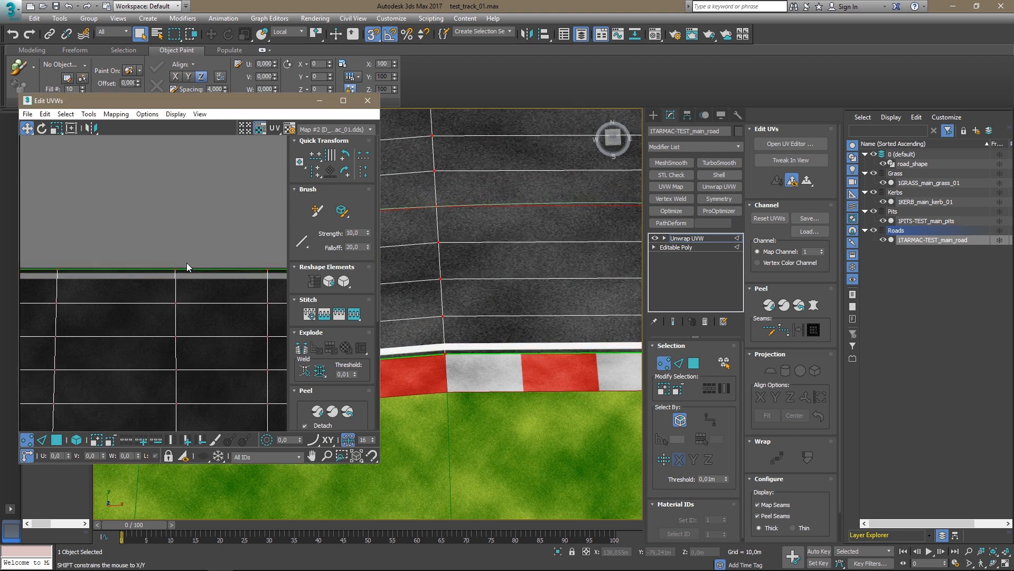
Maximize the UV Editor and enlarge the road's UV strip slightly in height.
click(342, 100)
scroll(375, 350, down, 3)
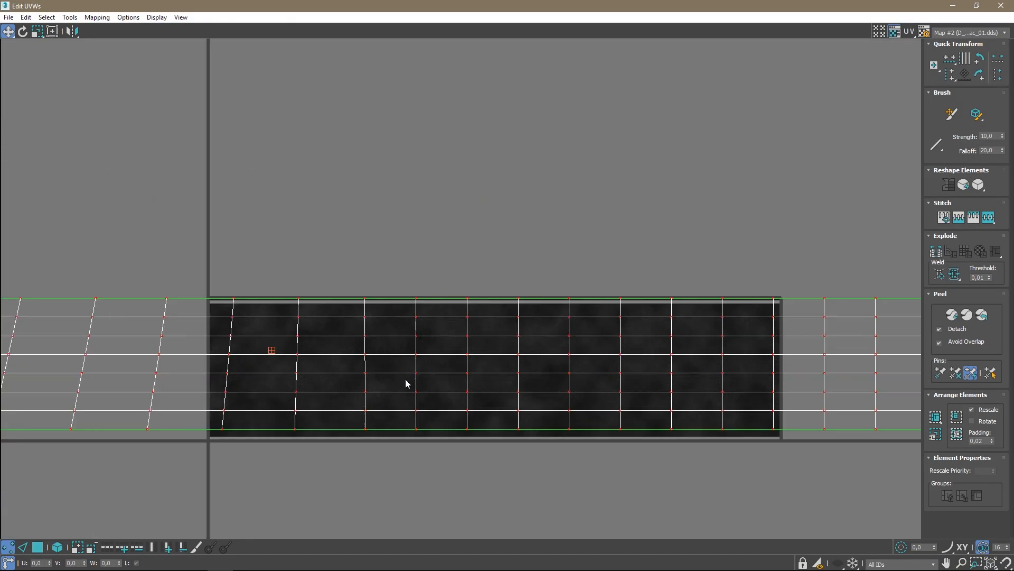
middle_drag(408, 381, 412, 328)
scroll(412, 329, up, 1)
key(r)
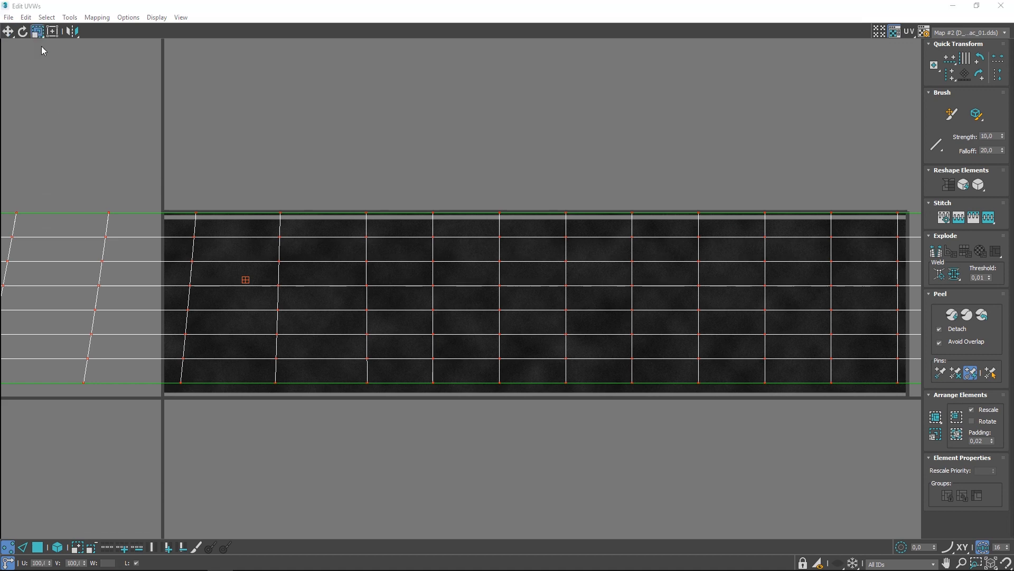
drag(366, 211, 366, 206)
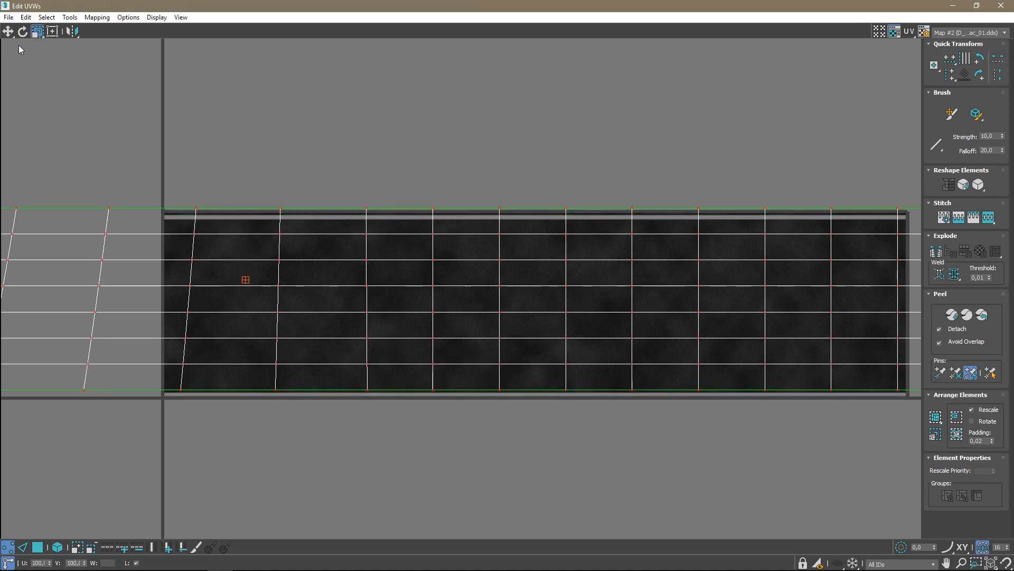
Move the UV strip slightly down to centre it vertically over the tarmac texture.
key(w)
scroll(369, 193, up, 3)
drag(364, 215, 364, 217)
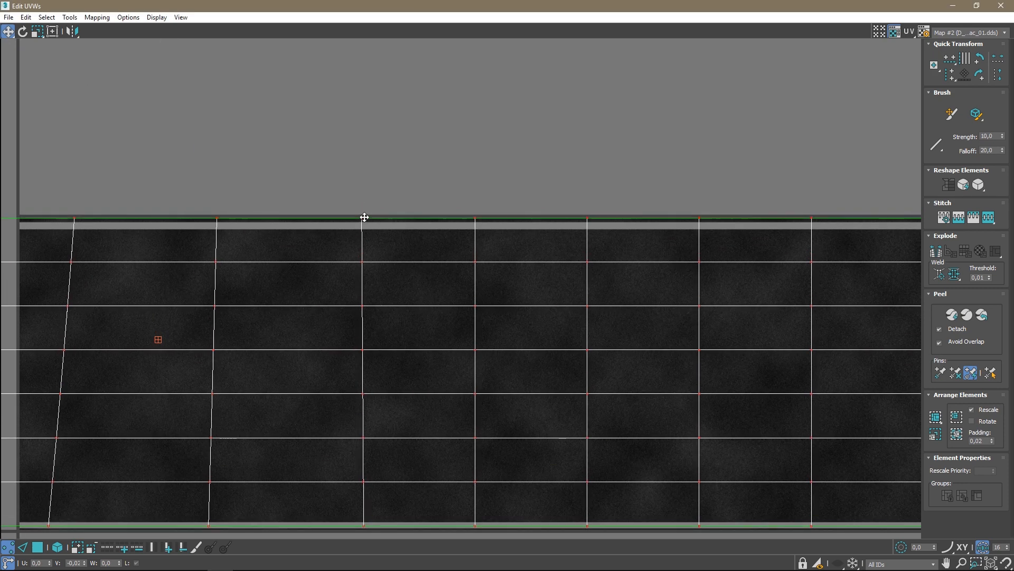
scroll(423, 317, down, 5)
scroll(450, 382, up, 8)
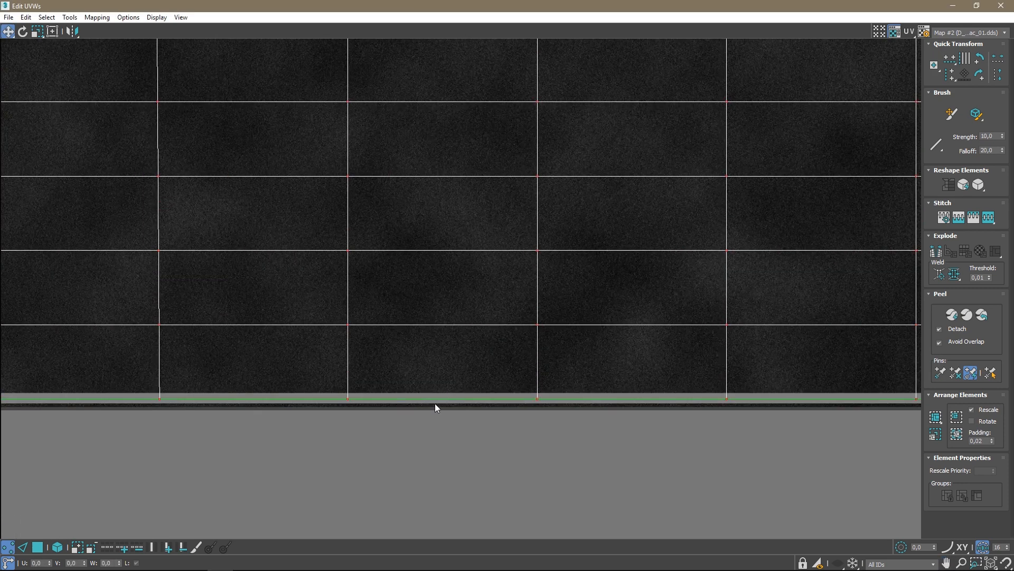
scroll(417, 398, down, 2)
drag(374, 192, 374, 194)
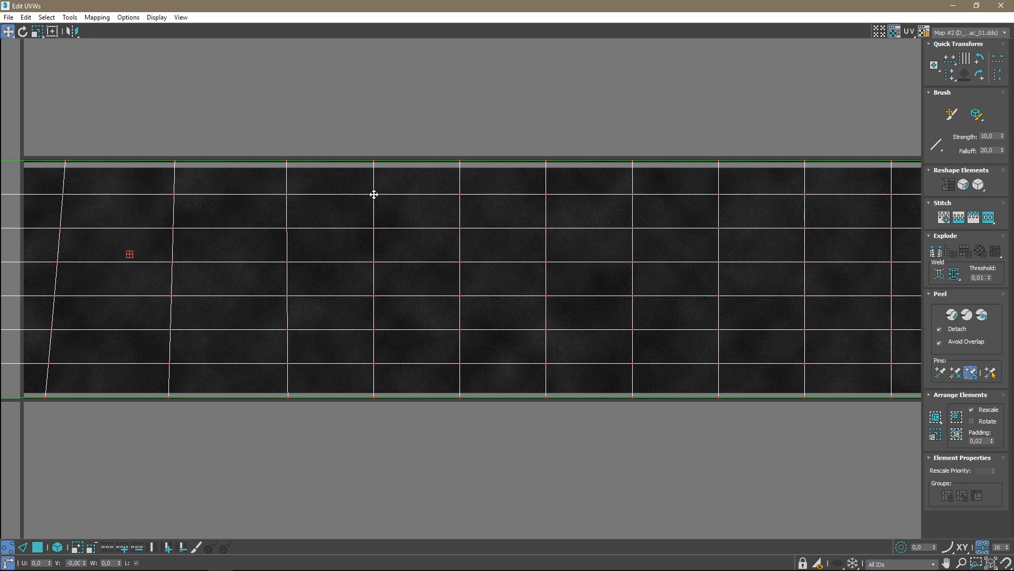
Scale the UV strip vertically so both long edges meet the tarmac texture's borders, and deselect it.
click(37, 31)
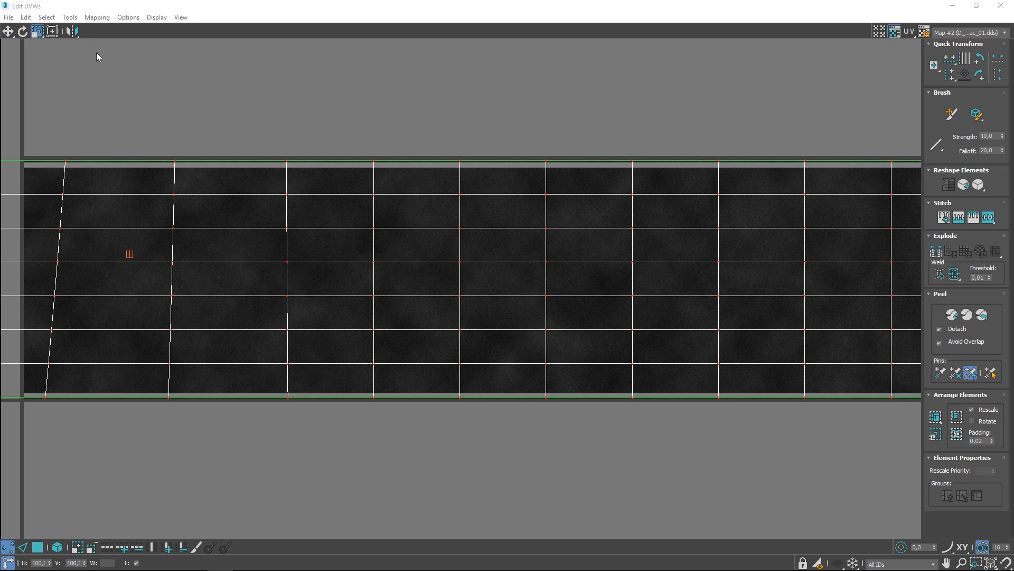
drag(376, 160, 376, 158)
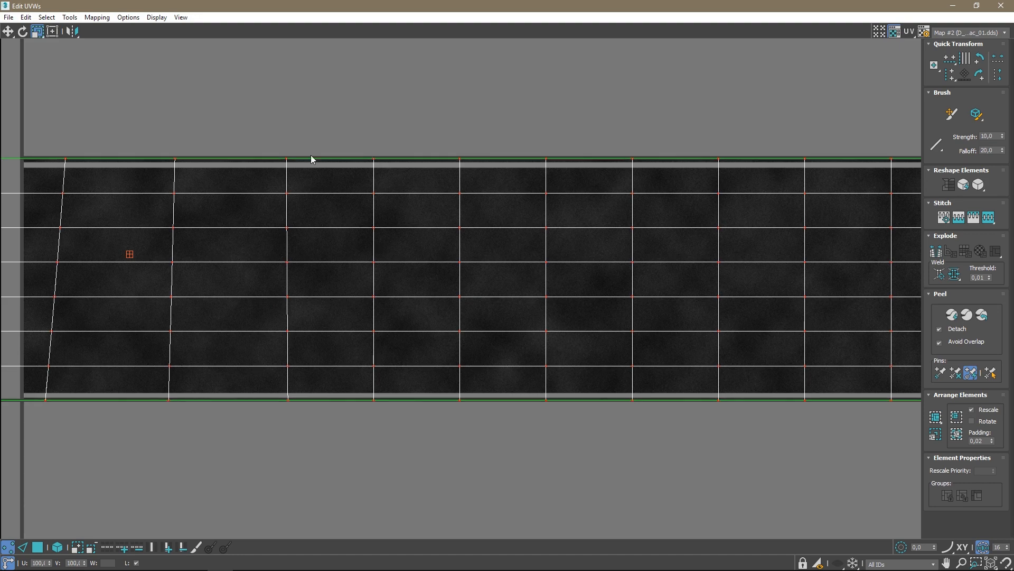
key(w)
scroll(375, 161, up, 4)
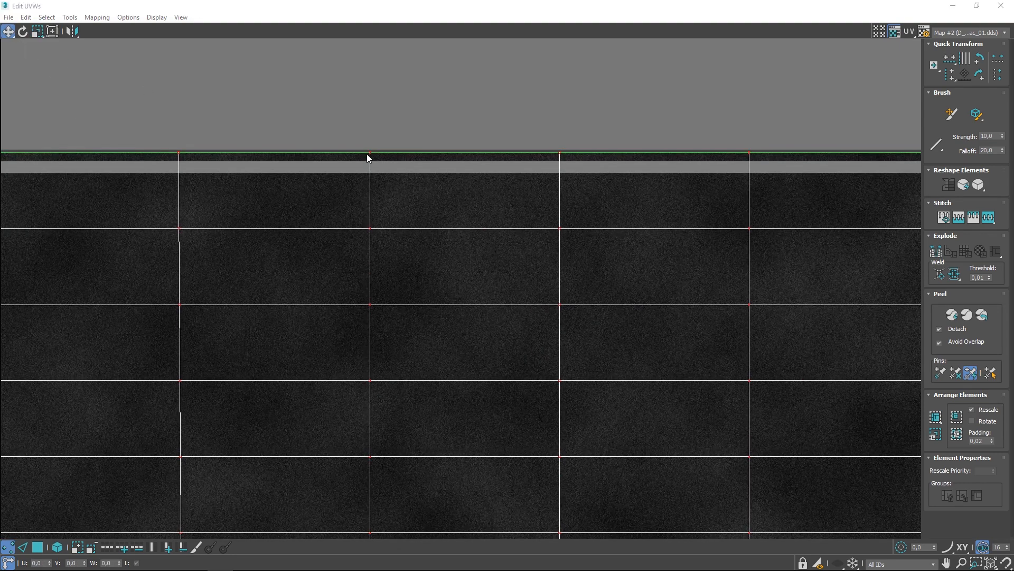
click(367, 154)
click(366, 203)
scroll(411, 359, down, 4)
middle_drag(410, 352, 396, 309)
scroll(396, 310, up, 1)
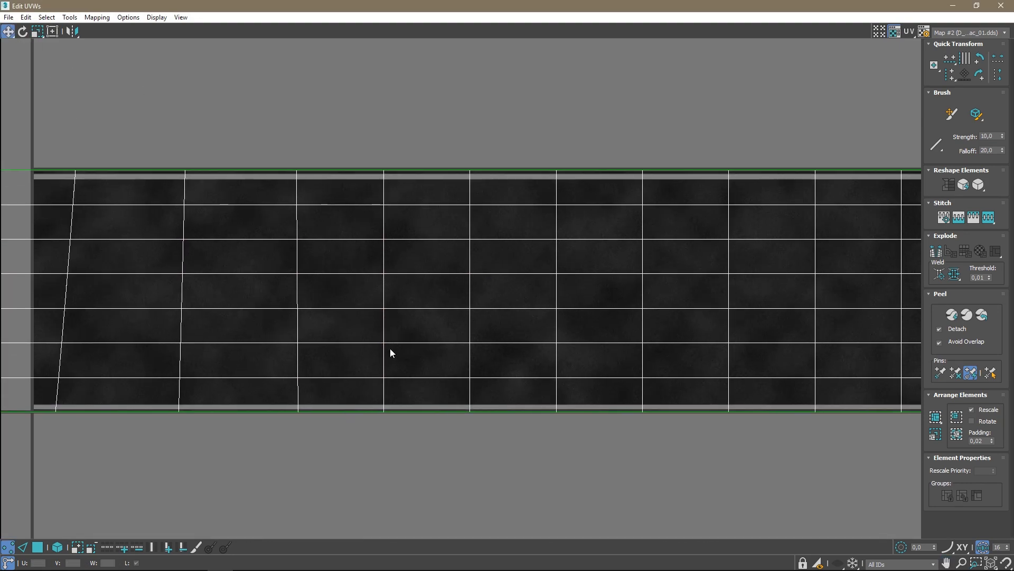
scroll(378, 392, up, 4)
Restore the UV Editor to its smaller window and close it.
click(976, 6)
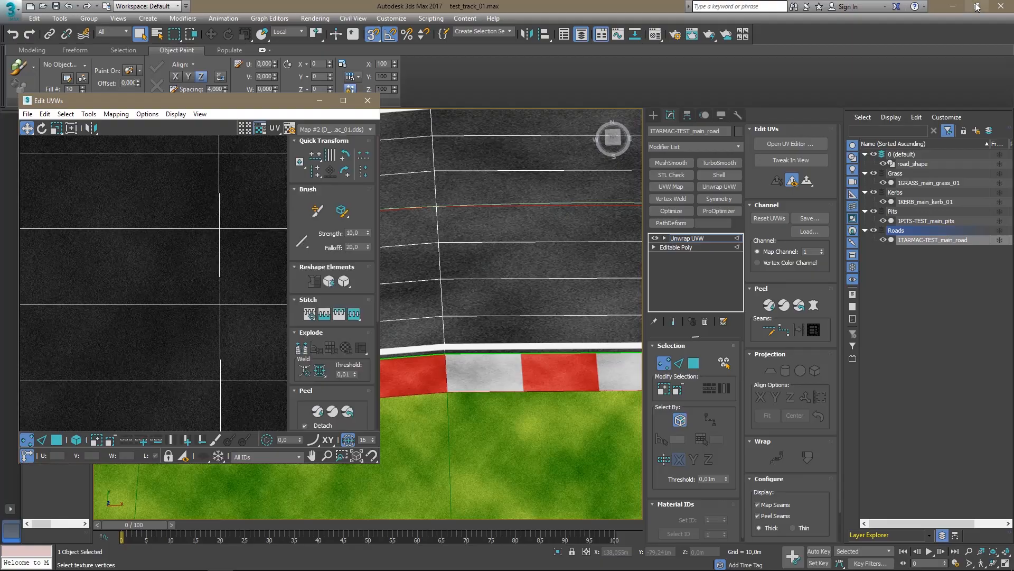
scroll(189, 254, down, 5)
scroll(132, 256, down, 3)
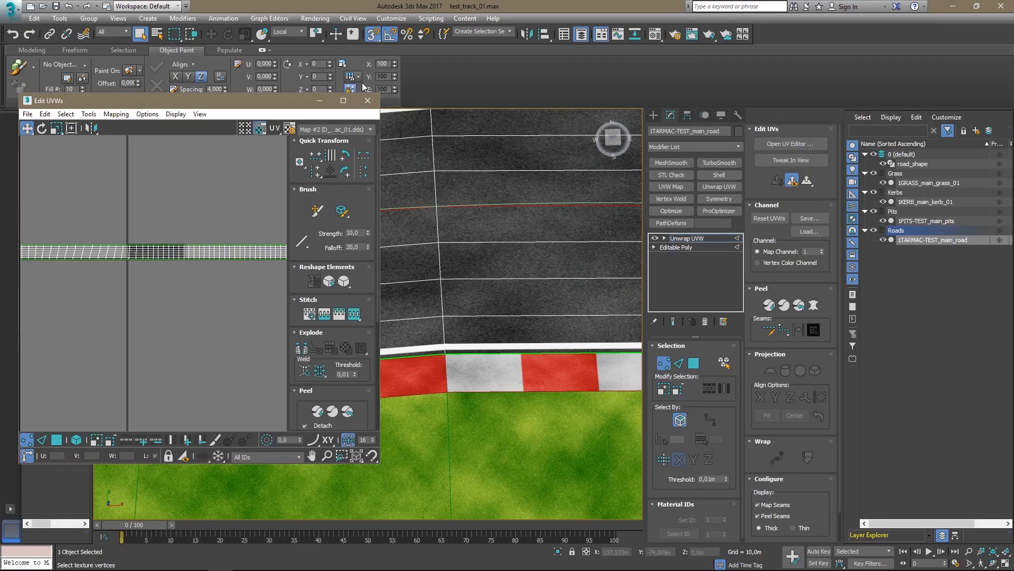
click(367, 100)
Hide the edged faces in the Perspective view and examine the tarmac texture and white lines along the curve.
scroll(398, 230, down, 8)
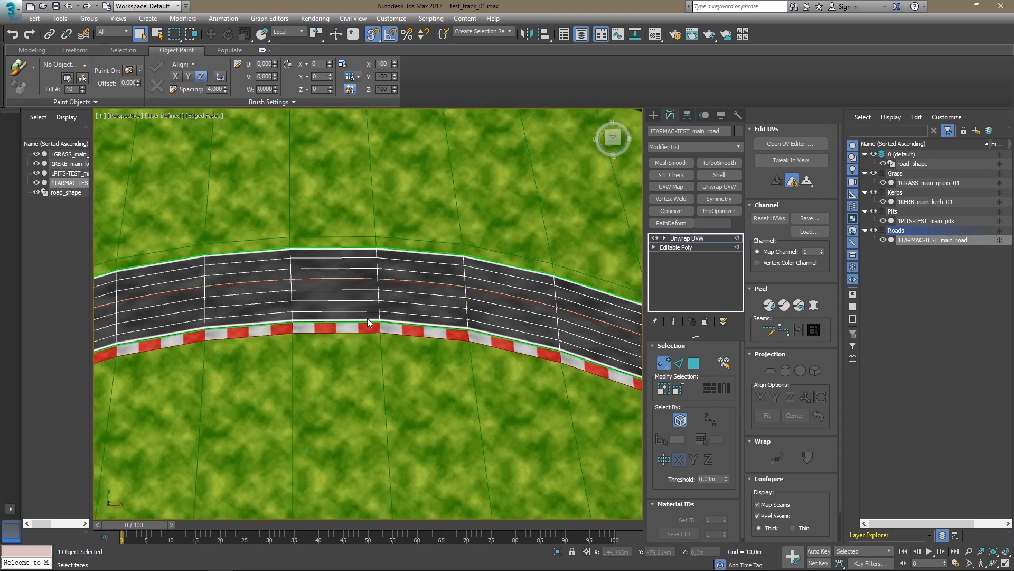
key(F4)
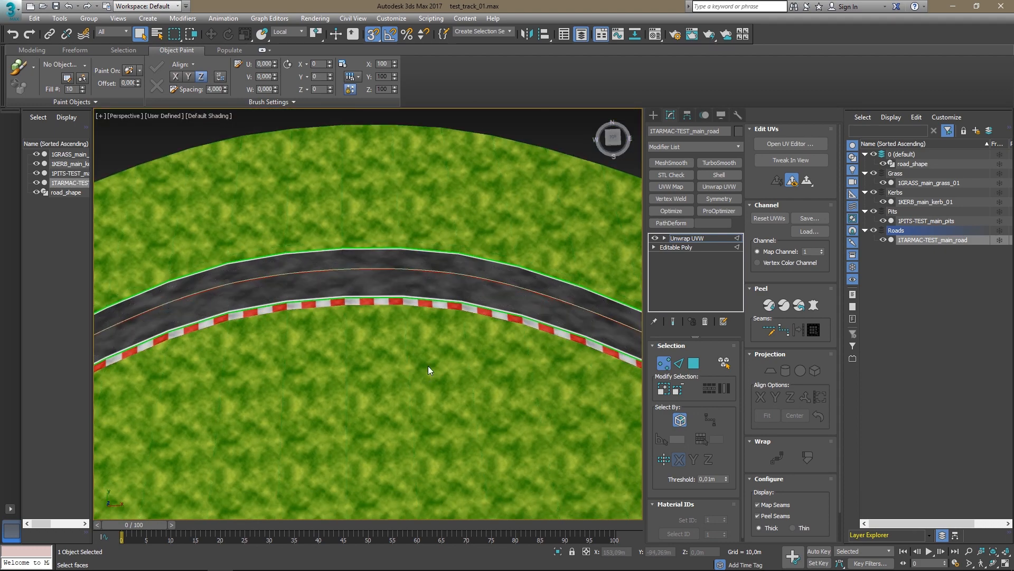
scroll(430, 371, down, 5)
mouse_move(427, 339)
alt+middle_down()
mouse_move(396, 367)
mouse_move(386, 255)
alt+middle_up()
scroll(387, 255, up, 10)
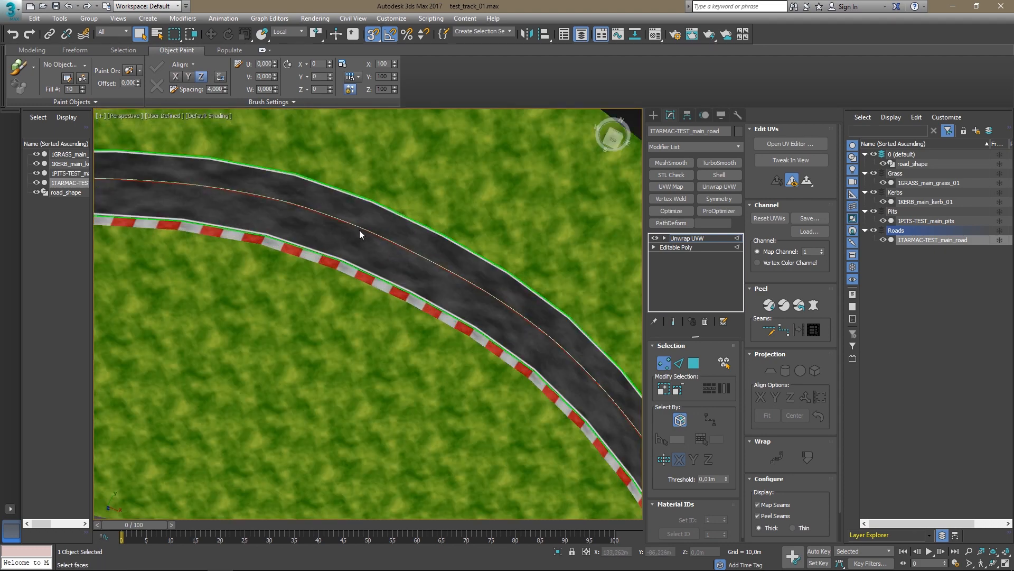
middle_drag(426, 220, 565, 223)
scroll(305, 262, up, 3)
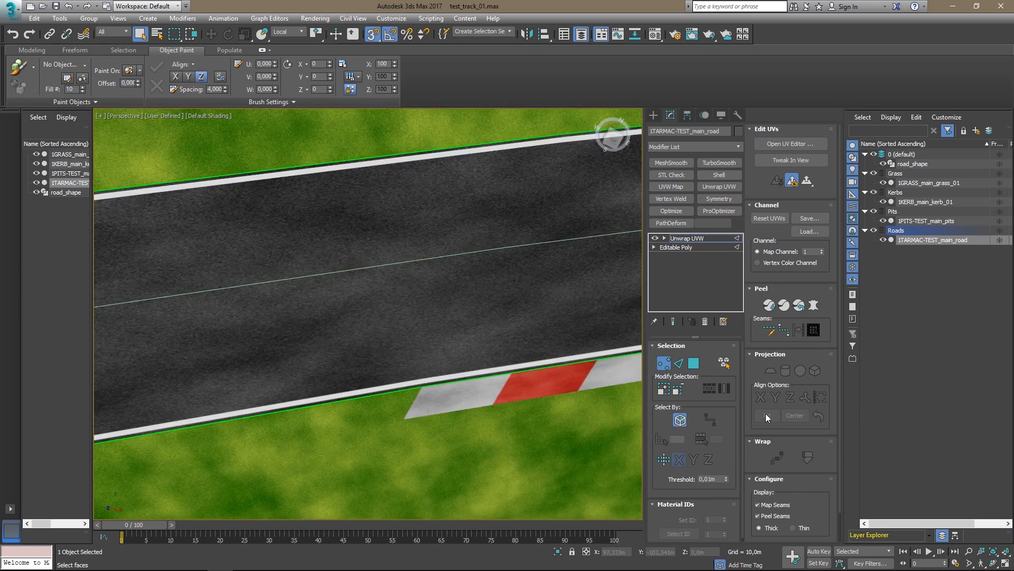
Reopen the UV Editor and stretch all of the road's UVs further horizontally to correct the smeared tarmac texture.
click(803, 146)
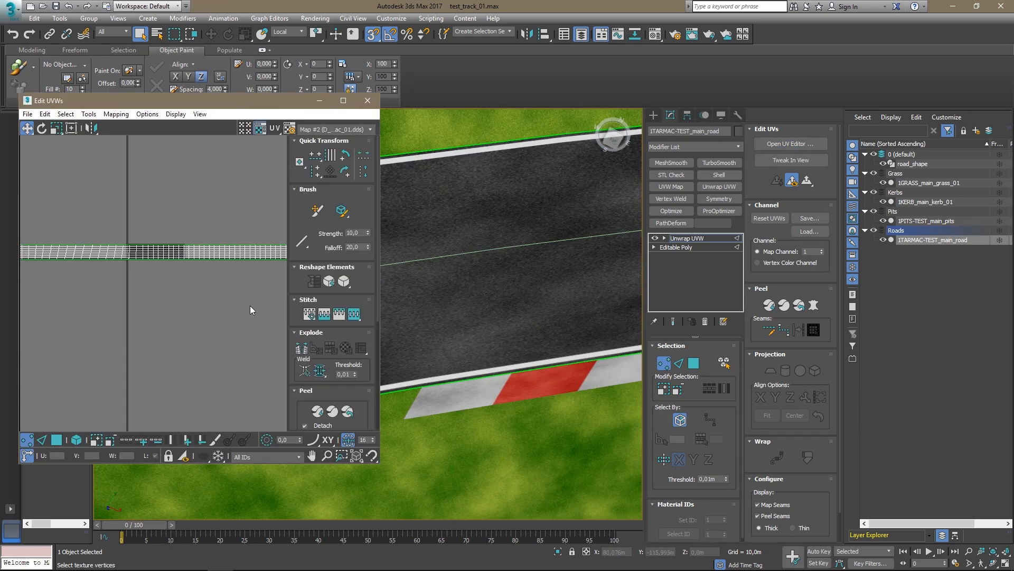
key(ctrl+a)
click(56, 127)
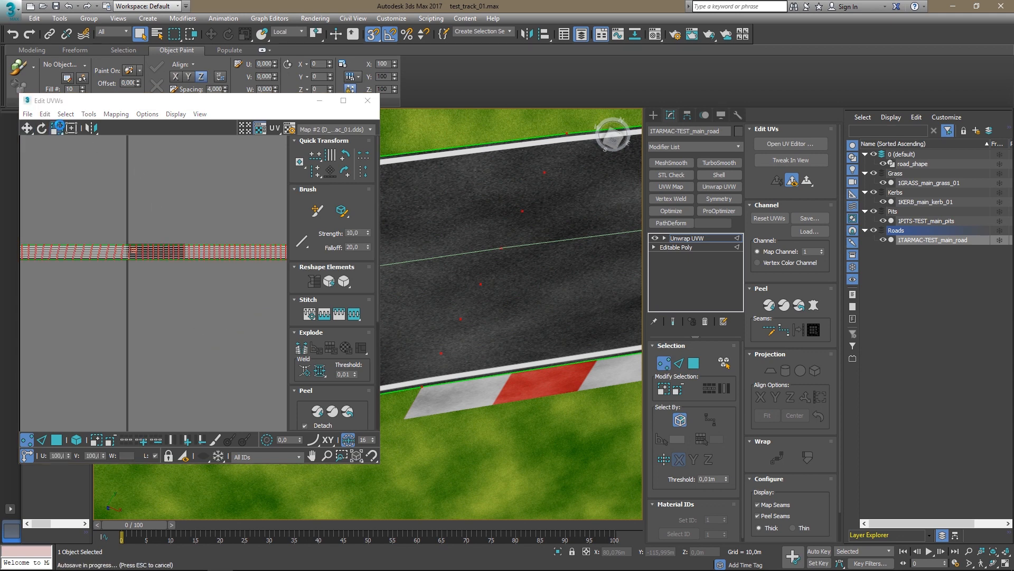
scroll(185, 246, up, 4)
drag(191, 237, 751, 260)
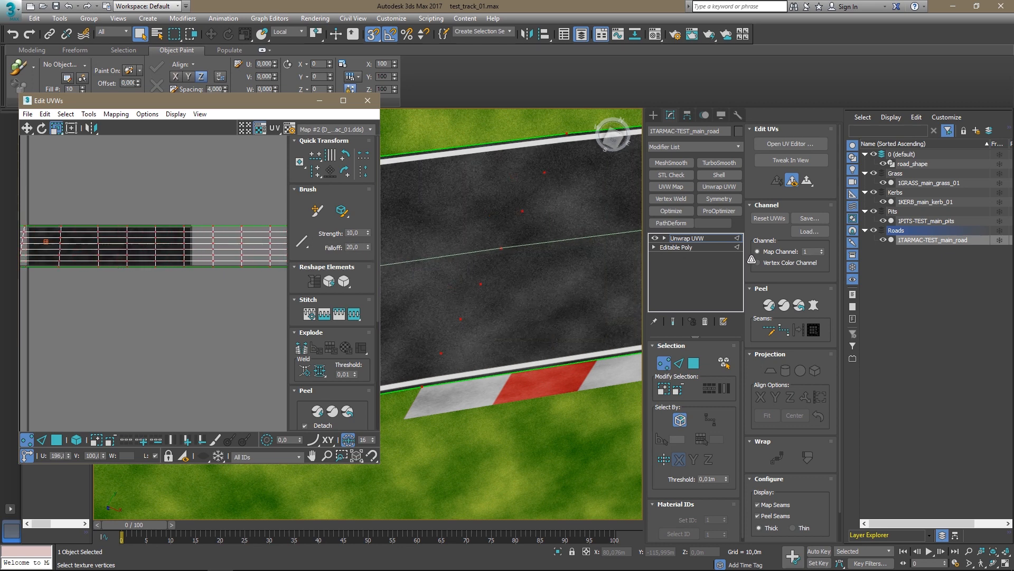
Close the UV Editor and collapse the road's Unwrap UVW modifier into the Editable Poly.
click(368, 101)
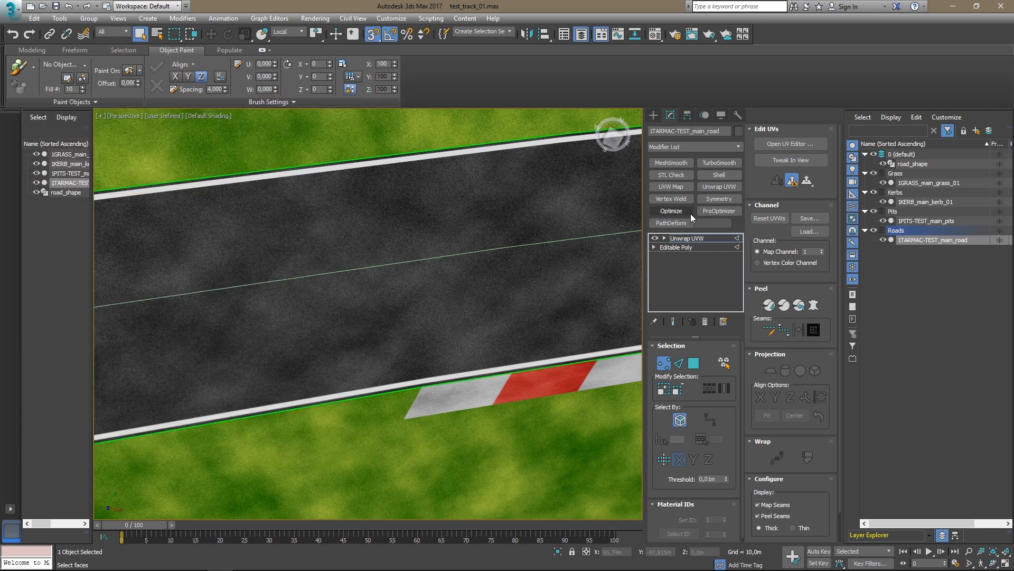
right_click(686, 242)
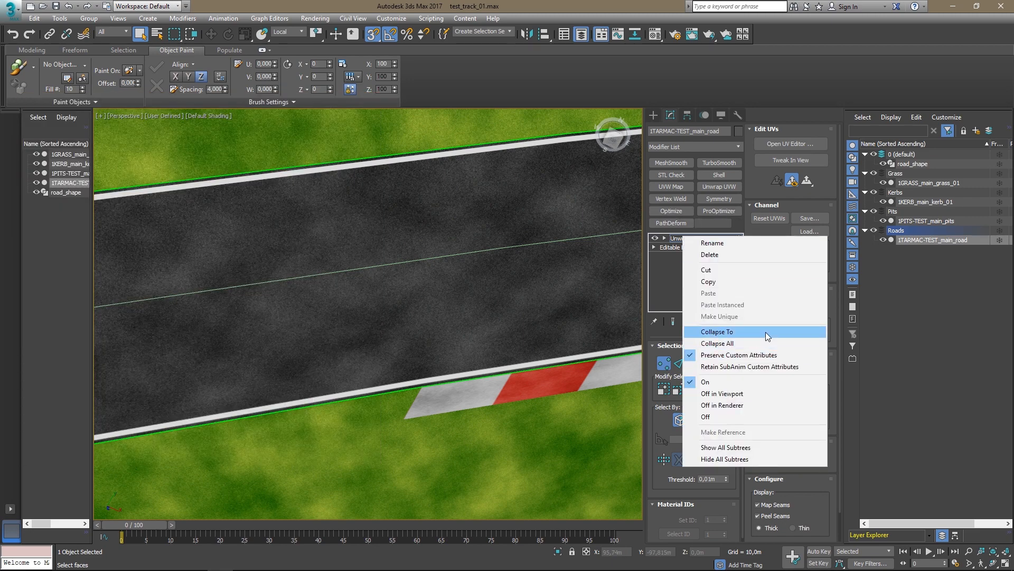
click(734, 333)
Examine the textured road around the track and at the junction with the untextured pit lane.
scroll(362, 322, down, 5)
scroll(362, 322, down, 6)
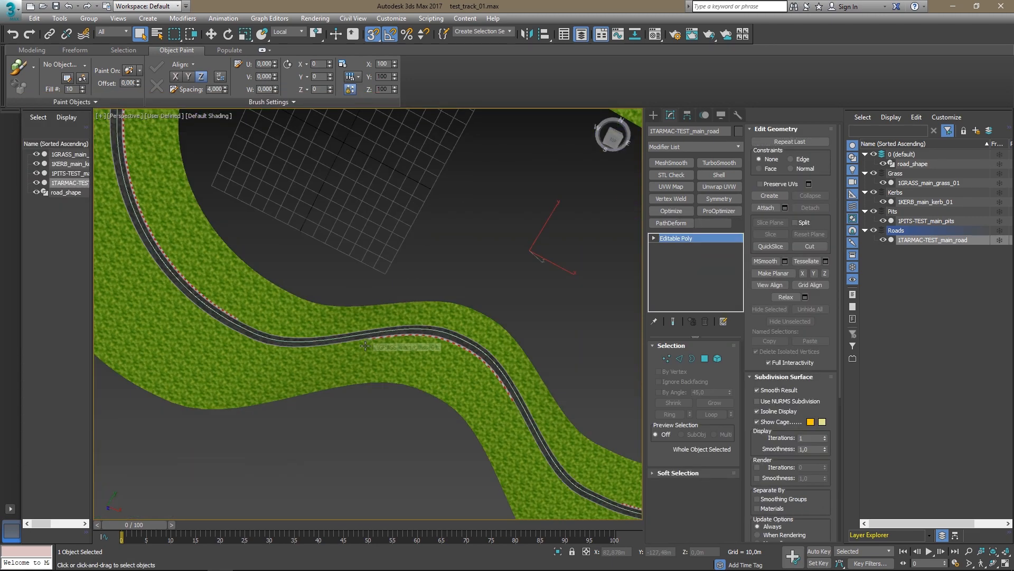
scroll(373, 424, up, 5)
middle_drag(537, 304, 359, 397)
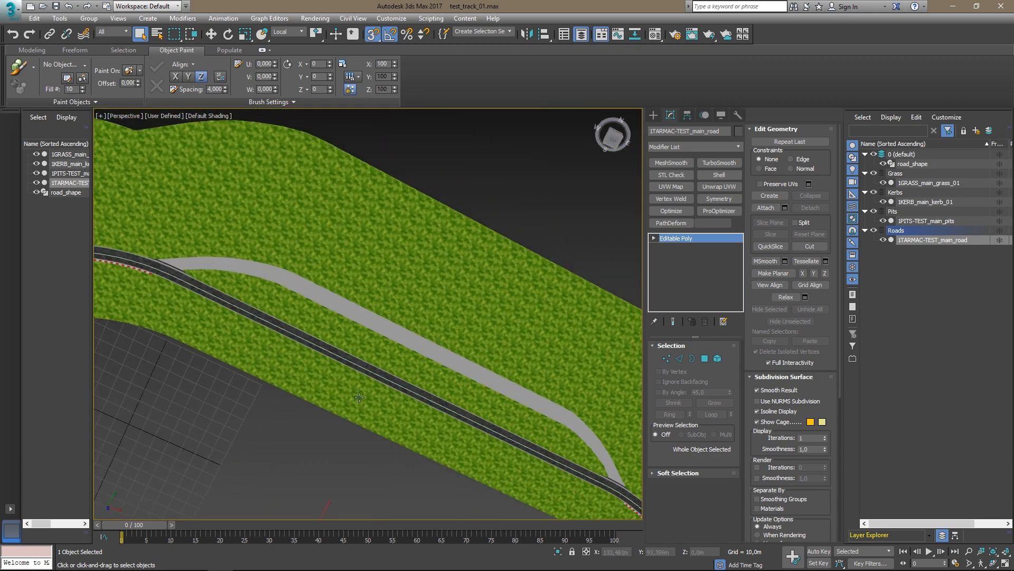
scroll(160, 263, up, 6)
scroll(159, 263, up, 3)
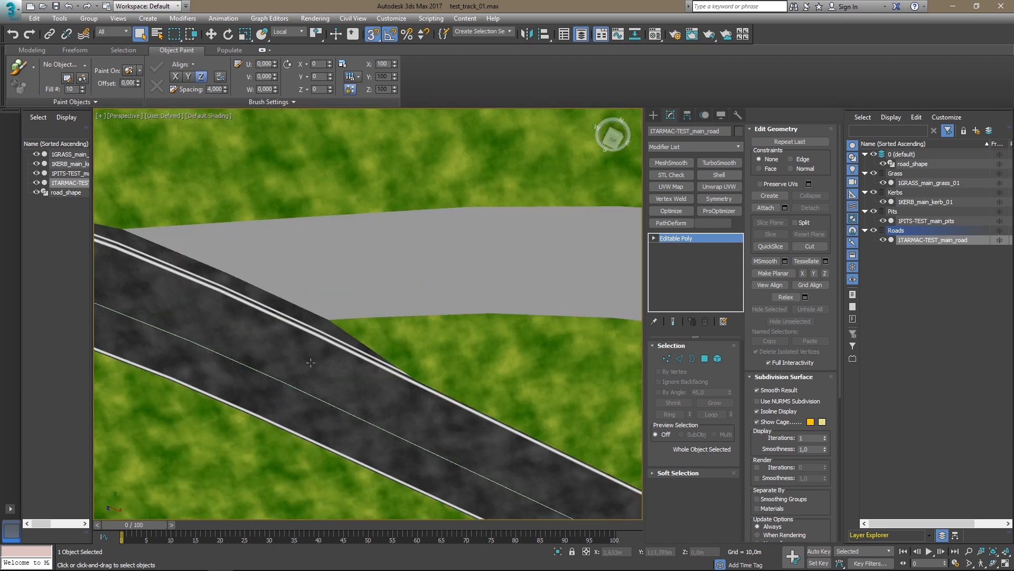
scroll(311, 362, down, 8)
middle_drag(256, 292, 392, 368)
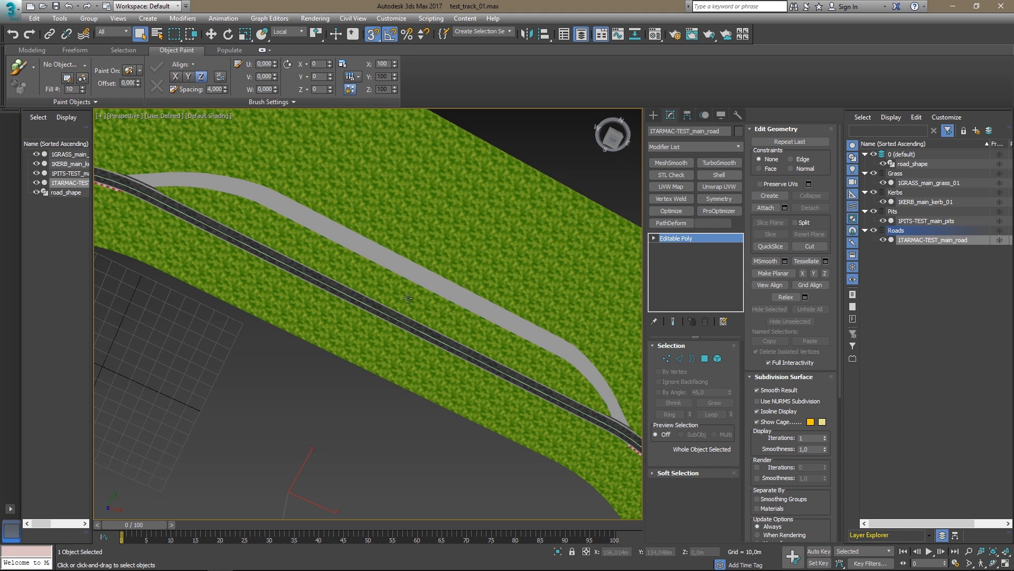
Select the pit lane, assign it the tarmac material from the third sample slot, and close the Material Editor.
alt+middle_drag(421, 278, 550, 243)
click(482, 212)
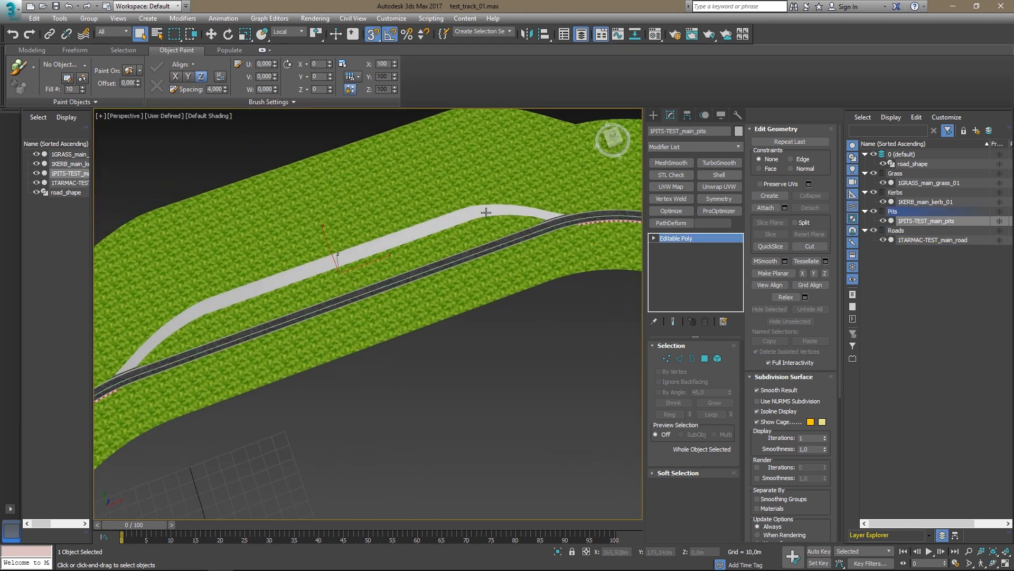
key(m)
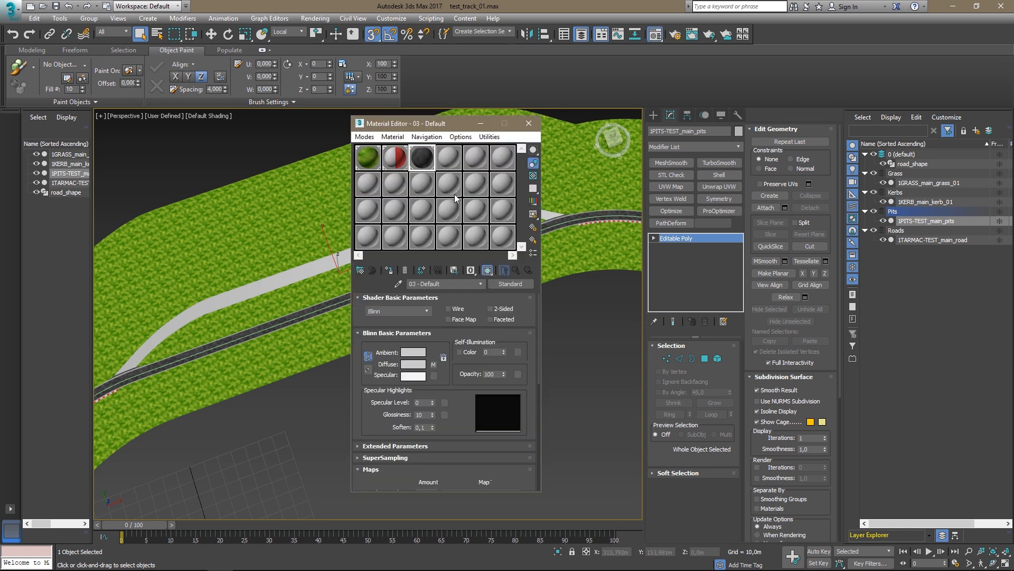
click(389, 270)
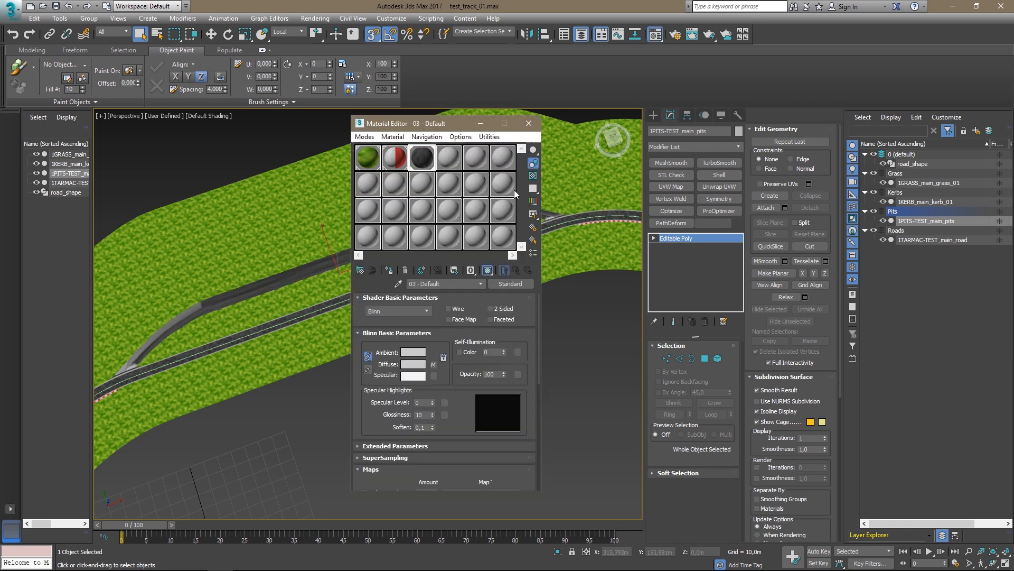
click(529, 124)
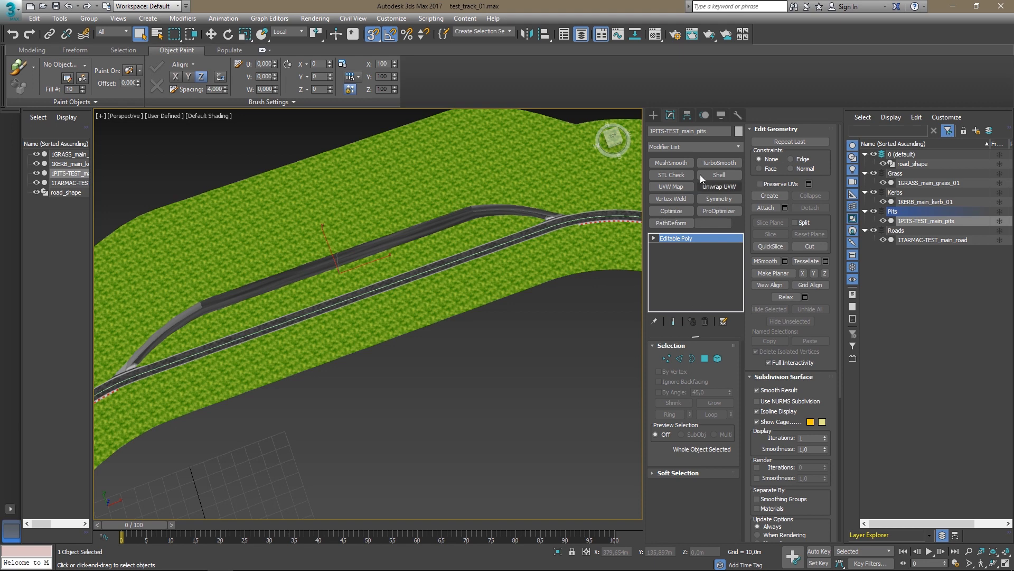
Add an Unwrap UVW modifier to the pit lane, open the UV Editor, and select all of its polygons.
click(720, 187)
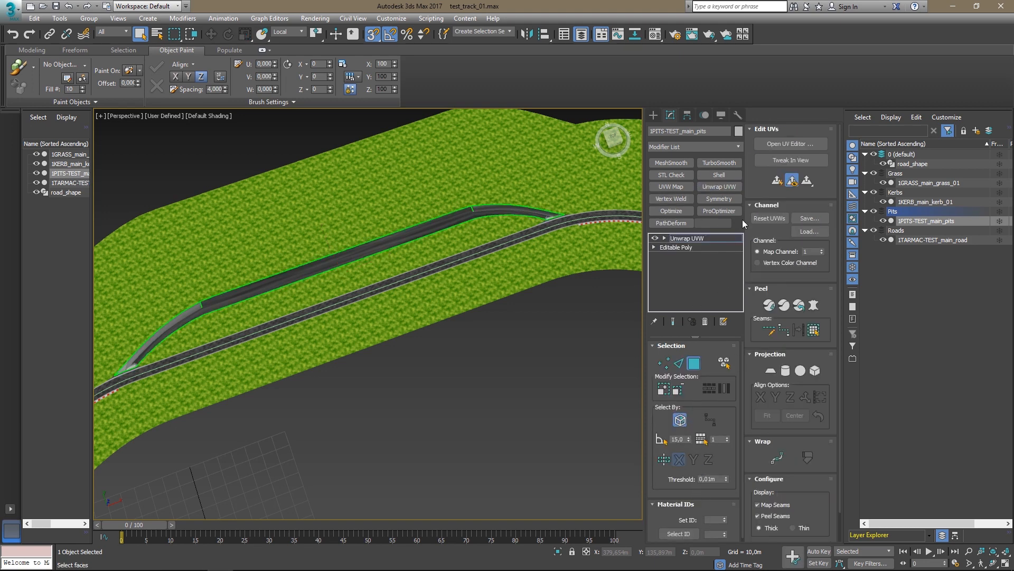
click(795, 144)
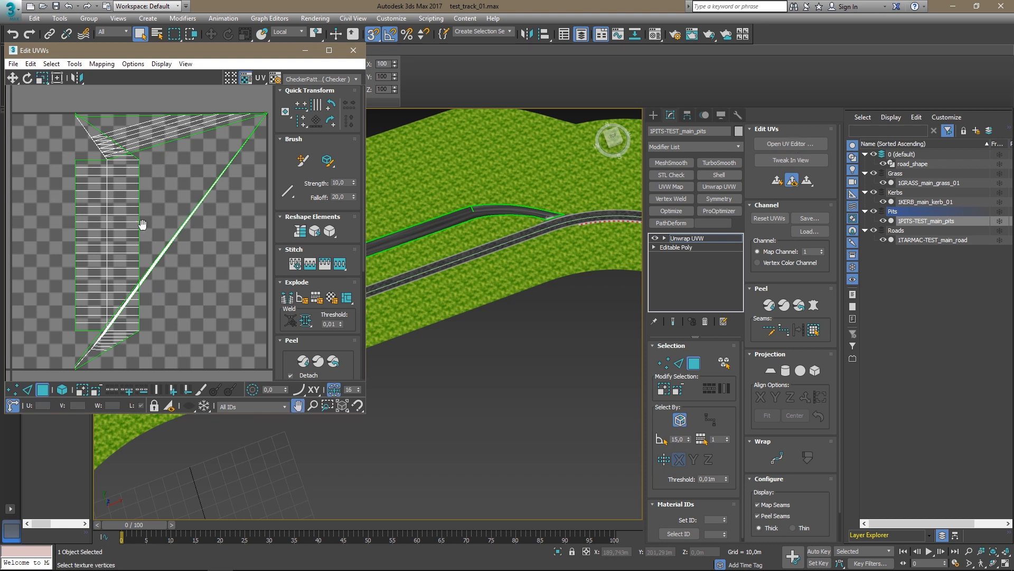
scroll(142, 242, down, 2)
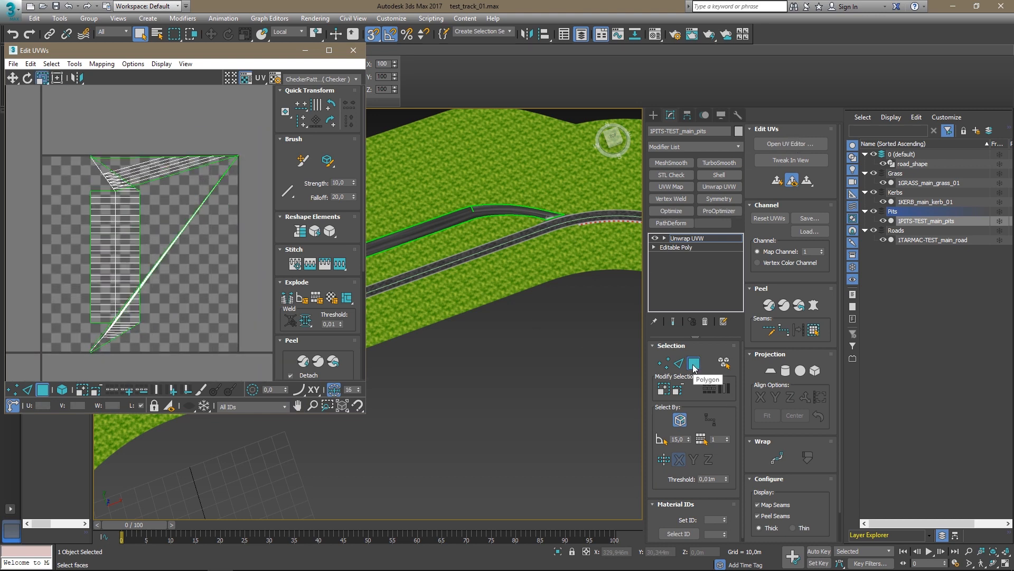
key(ctrl+a)
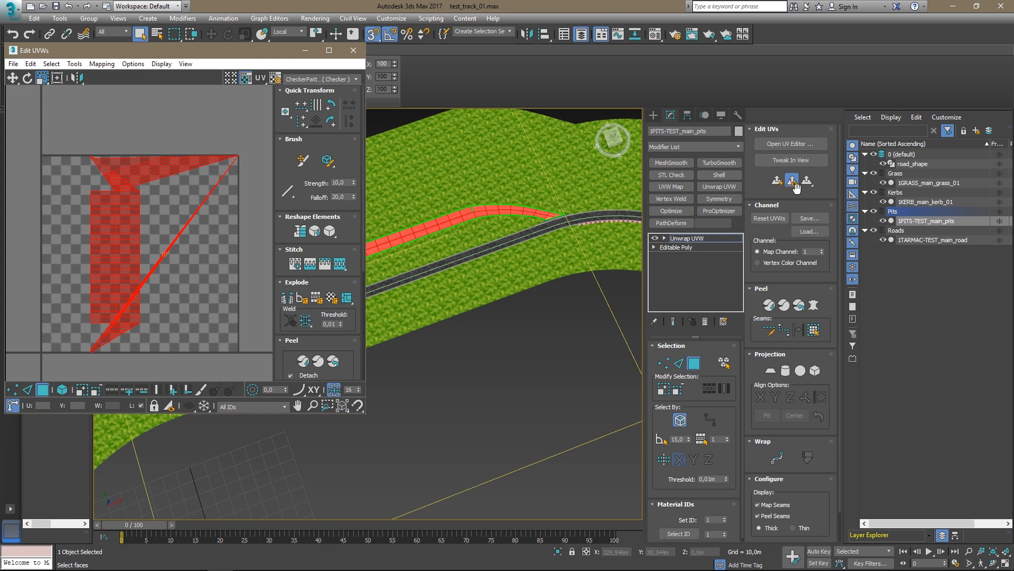
Apply a planar projection aligned to Z on the selected pit lane polygons and turn off Normalize Map.
click(771, 370)
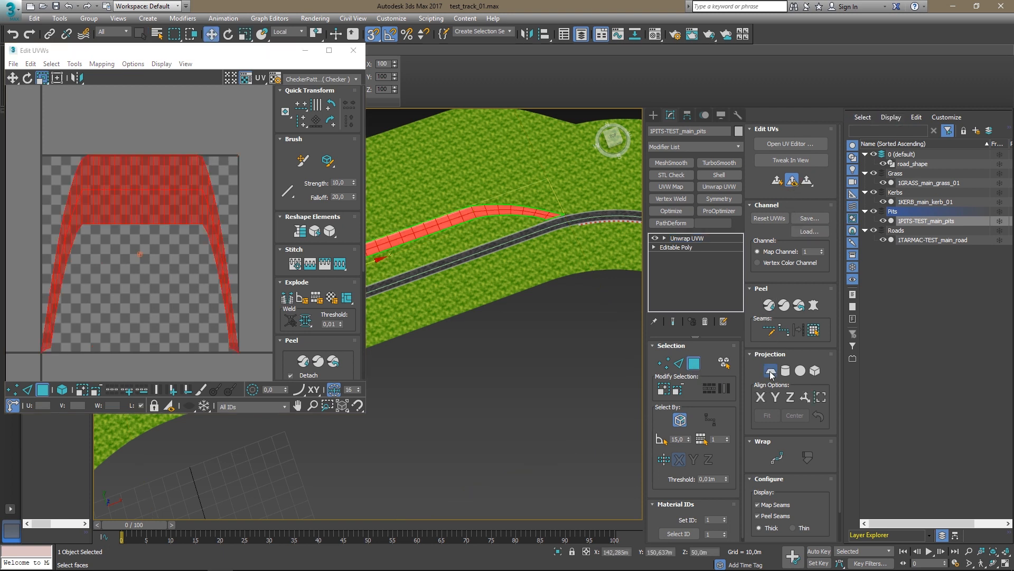
click(775, 397)
click(790, 397)
scroll(789, 476, down, 2)
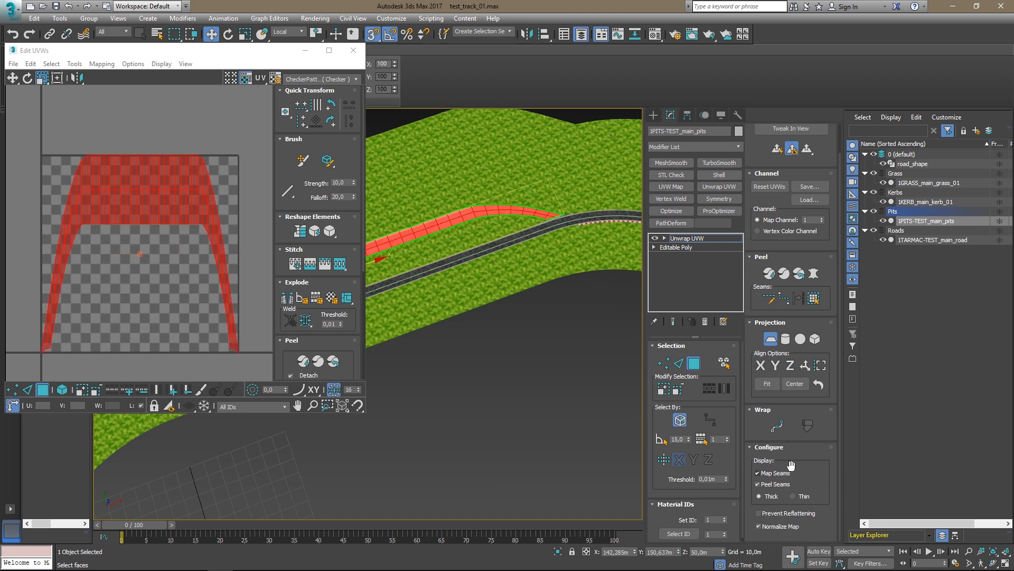
click(766, 525)
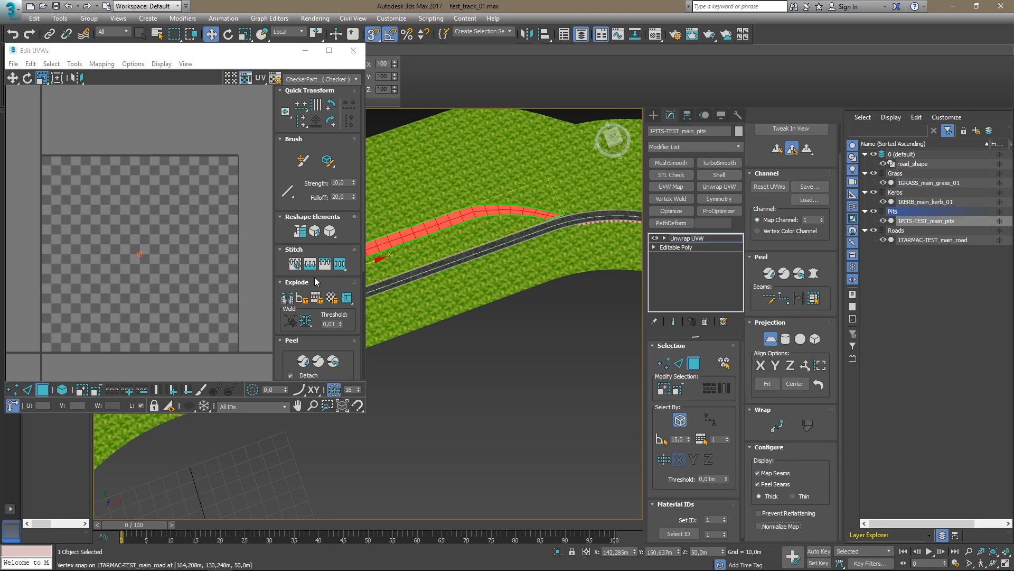
scroll(167, 262, down, 5)
scroll(167, 262, down, 4)
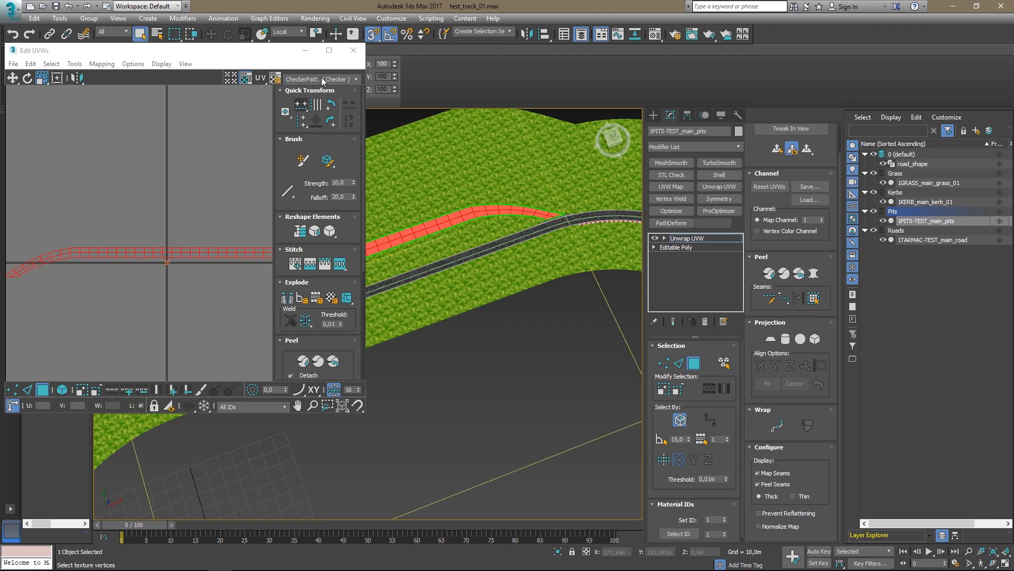
Maximize the UV Editor, select every vertex along the pit lane's upper UV edge, and align them horizontally.
click(329, 50)
scroll(385, 391, up, 2)
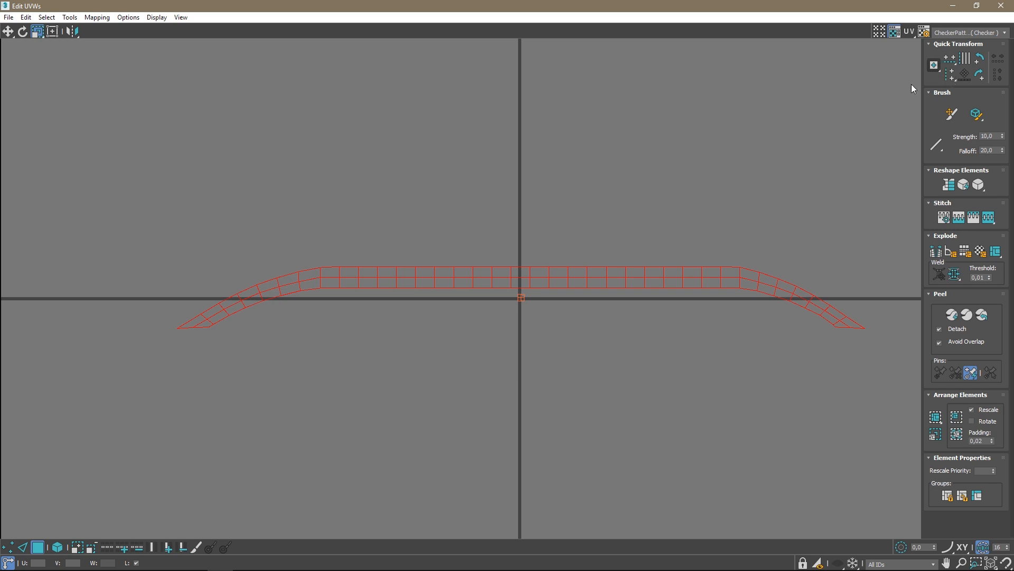
click(7, 547)
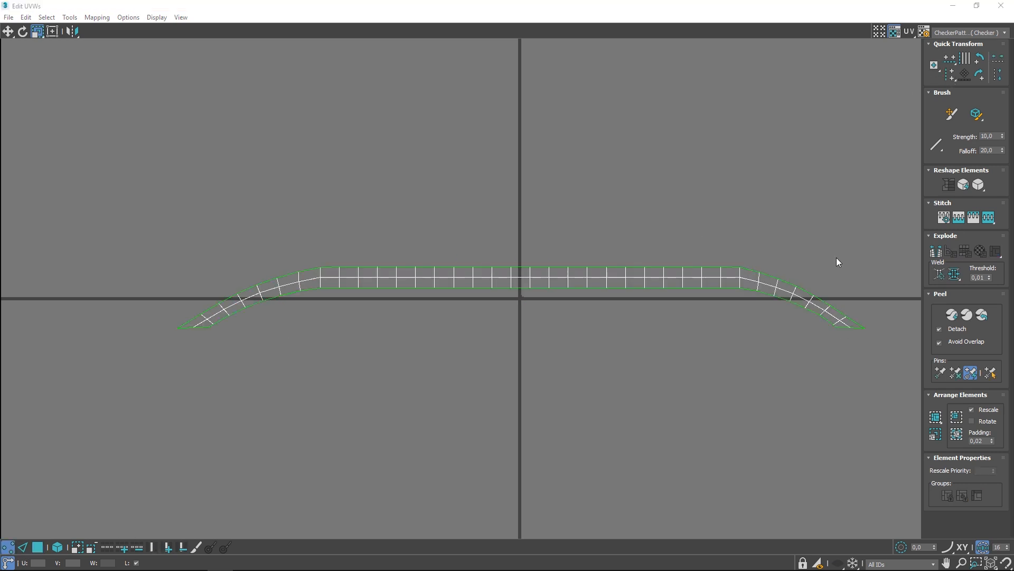
click(762, 215)
drag(318, 271, 318, 272)
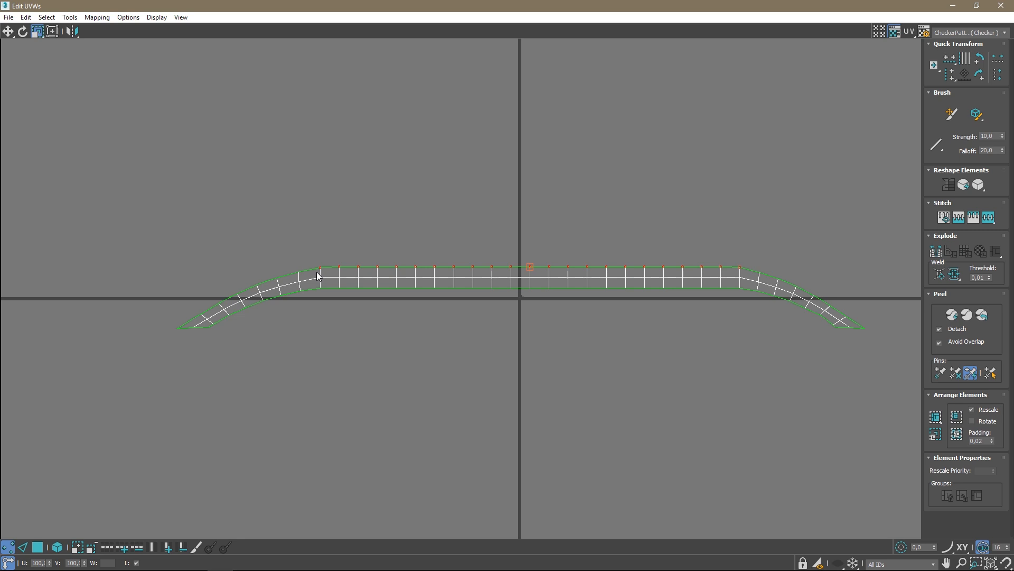
scroll(275, 273, up, 2)
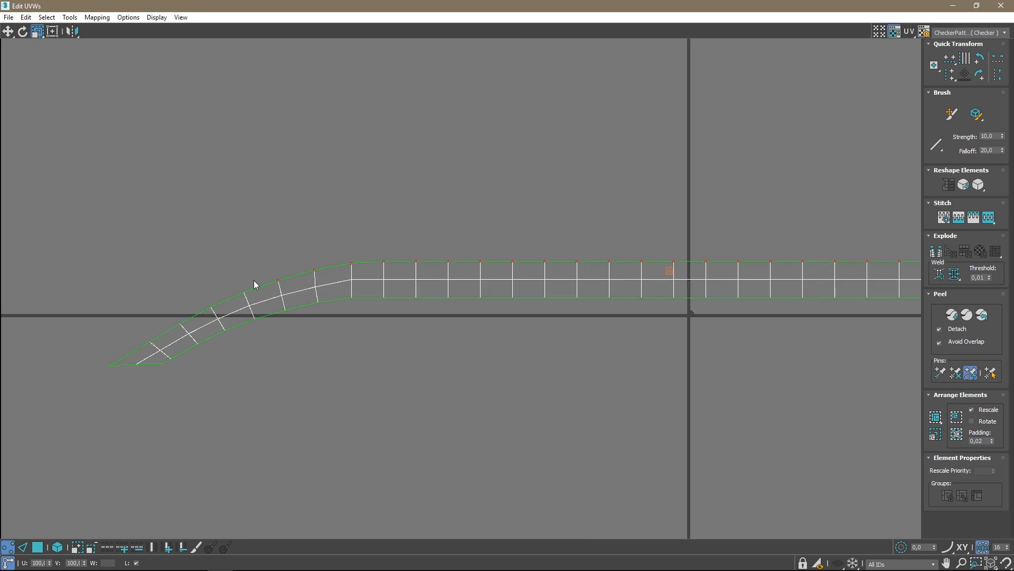
ctrl+drag(219, 297, 205, 319)
ctrl+drag(188, 313, 173, 329)
ctrl+drag(160, 333, 140, 349)
scroll(577, 323, down, 2)
middle_drag(666, 323, 270, 324)
scroll(503, 273, up, 2)
ctrl+drag(474, 329, 475, 330)
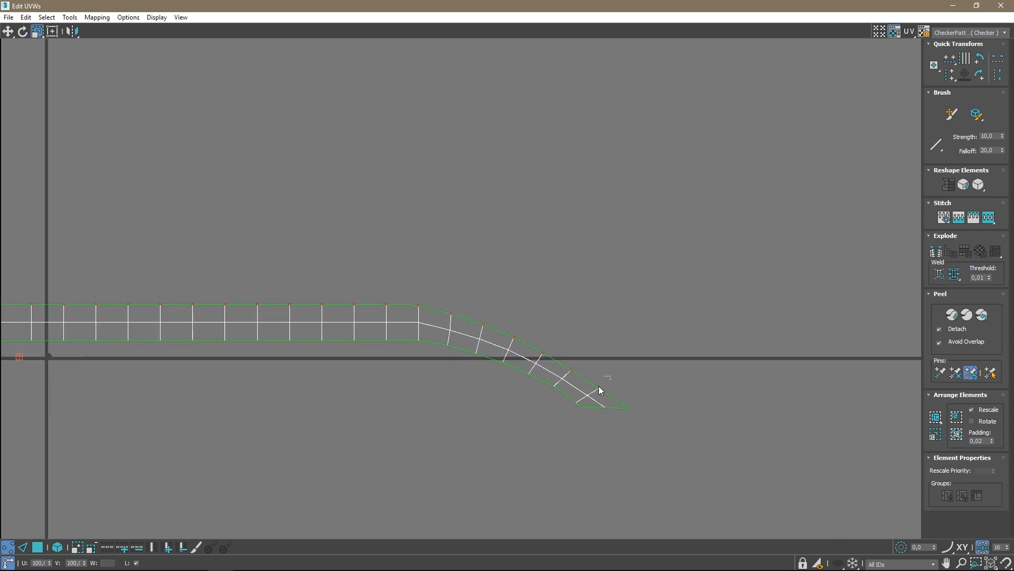
click(949, 58)
Move the straightened upper vertex row up to sit just above the middle row of the pit lane strip.
scroll(296, 288, down, 1)
middle_drag(296, 288, 544, 275)
scroll(544, 275, down, 1)
scroll(375, 317, up, 1)
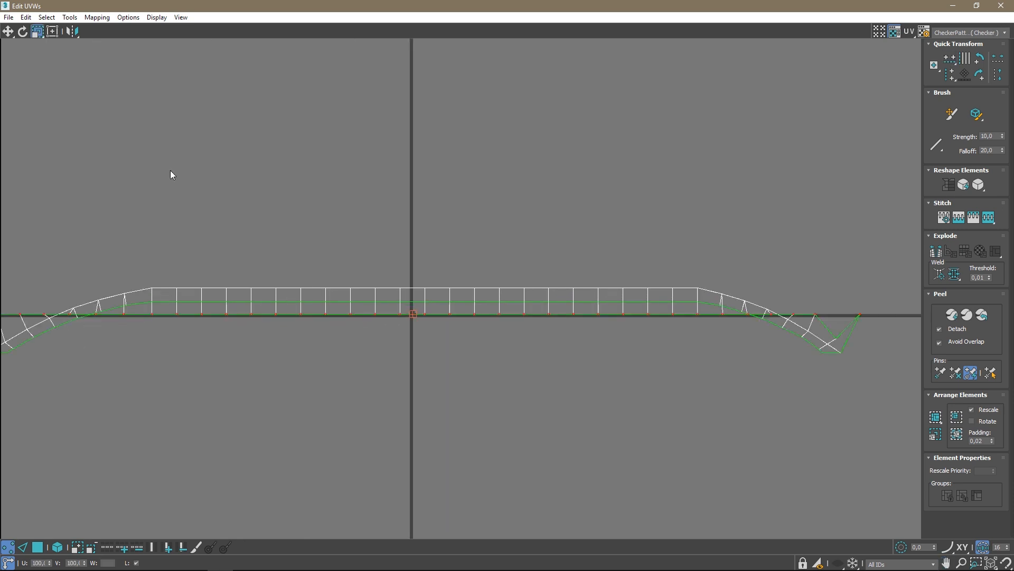
click(8, 33)
drag(304, 315, 356, 253)
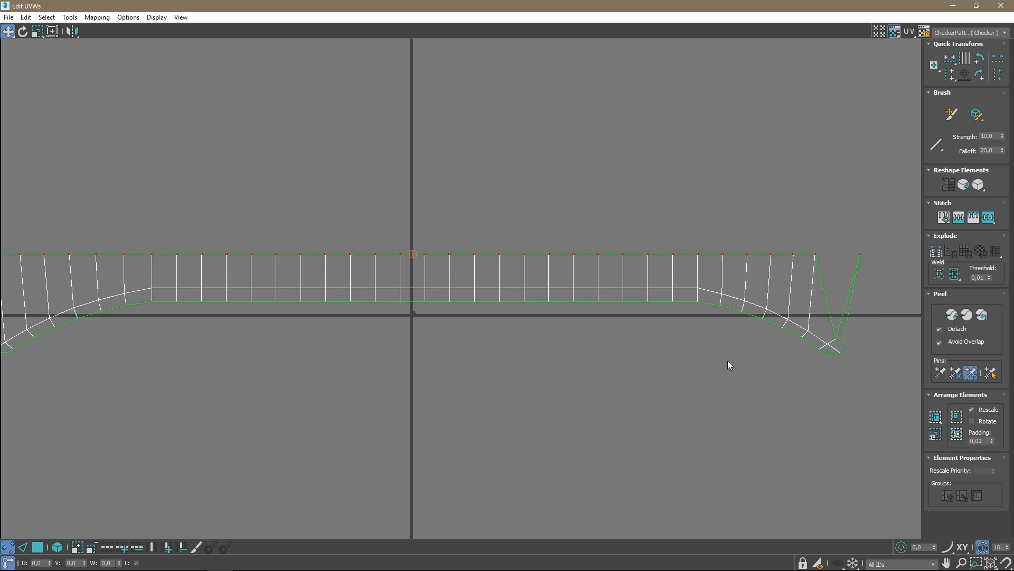
click(954, 57)
drag(427, 296, 428, 274)
Select the vertices along the strip's middle row and align them horizontally.
middle_drag(342, 308, 466, 298)
drag(83, 319, 118, 353)
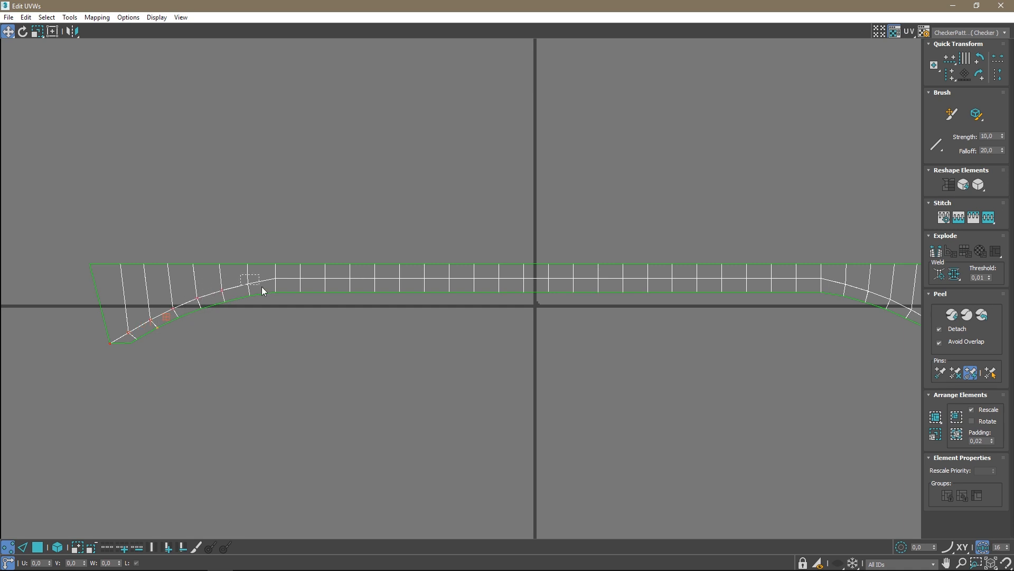
drag(267, 274, 828, 290)
middle_drag(829, 290, 404, 283)
ctrl+drag(421, 286, 525, 337)
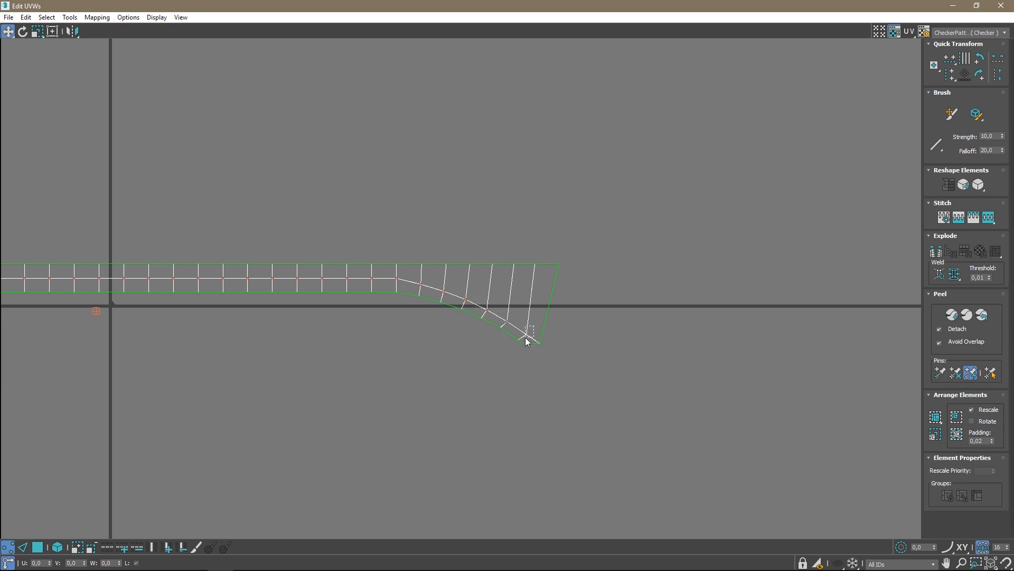
click(950, 59)
middle_drag(308, 331, 534, 338)
scroll(758, 336, up, 2)
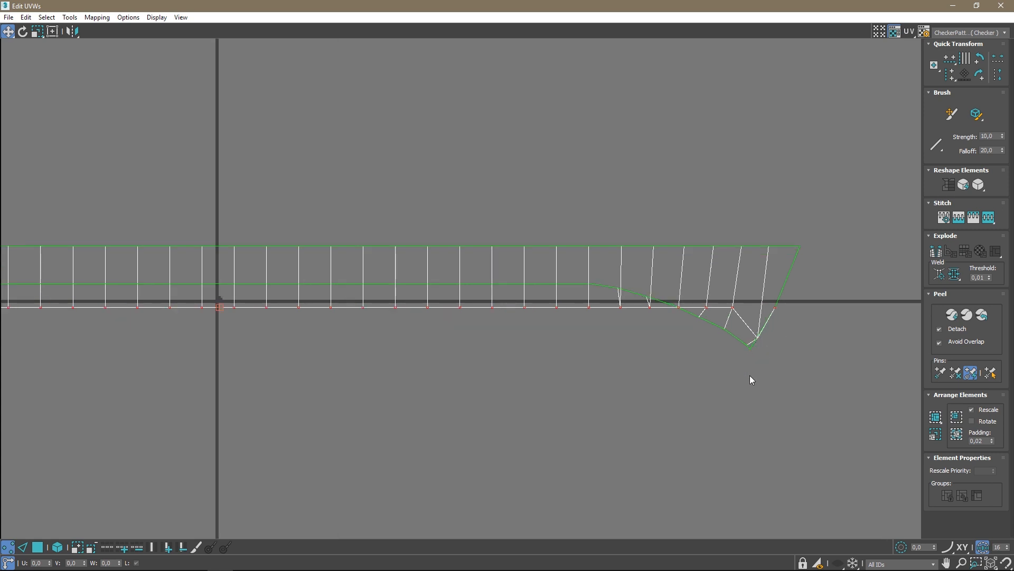
Add the missed end vertex to the middle row, realign it horizontally, and move the row up just below the upper edge.
ctrl+click(757, 337)
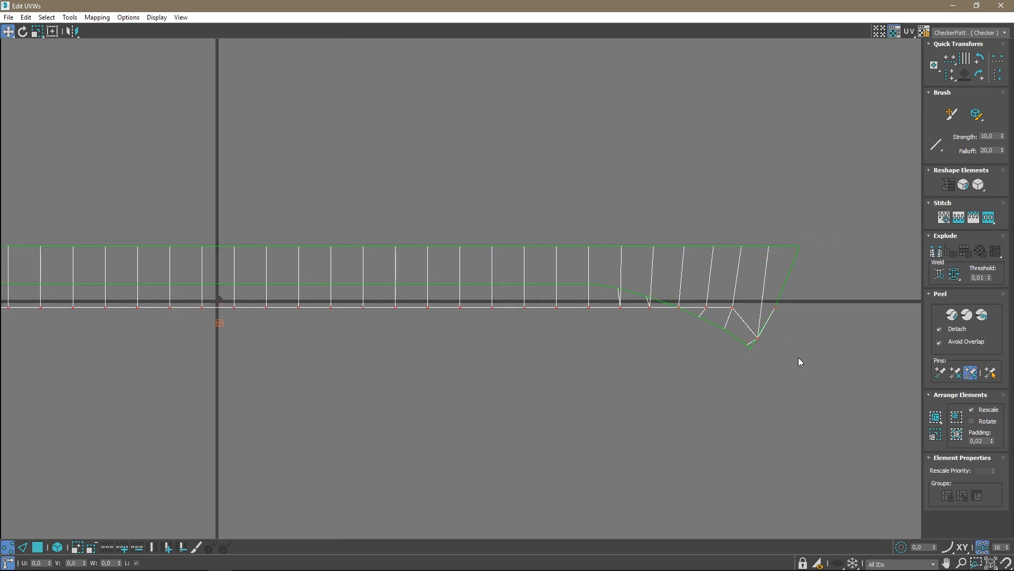
click(950, 59)
middle_drag(148, 317, 377, 316)
scroll(376, 316, down, 4)
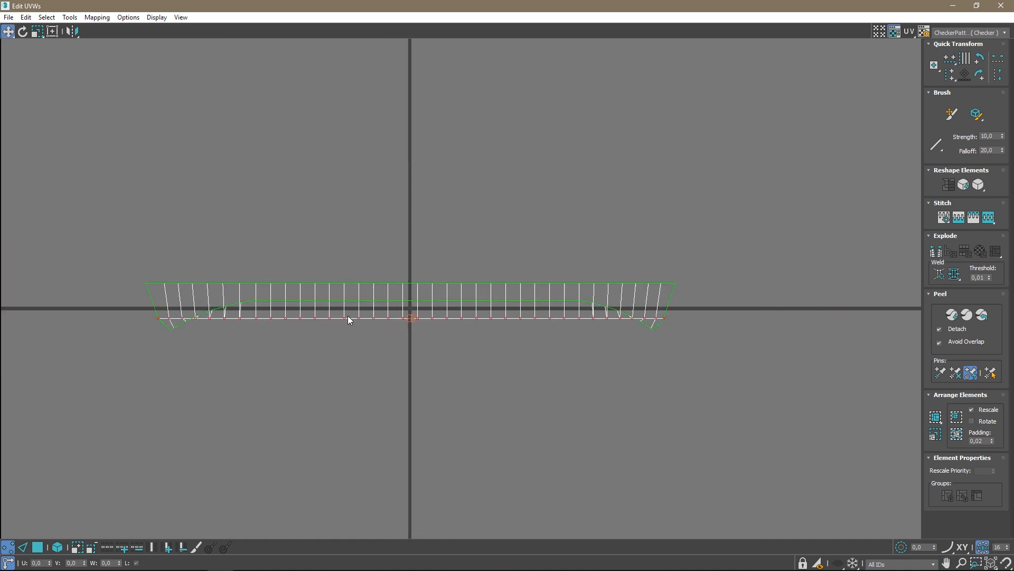
drag(390, 320, 387, 290)
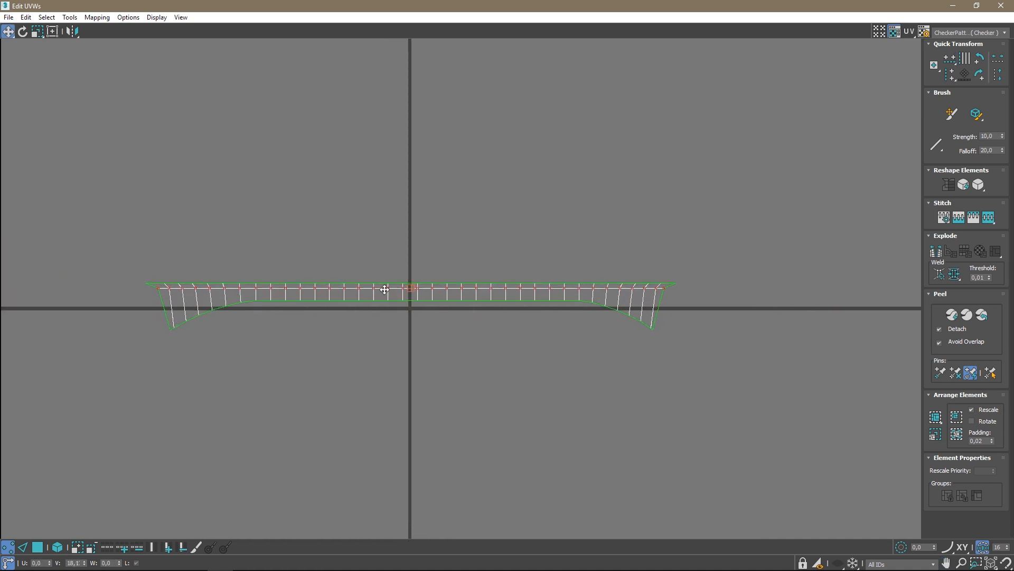
Align the strip's lower vertex row horizontally and move it up close beneath the middle row.
drag(683, 298, 121, 377)
click(950, 60)
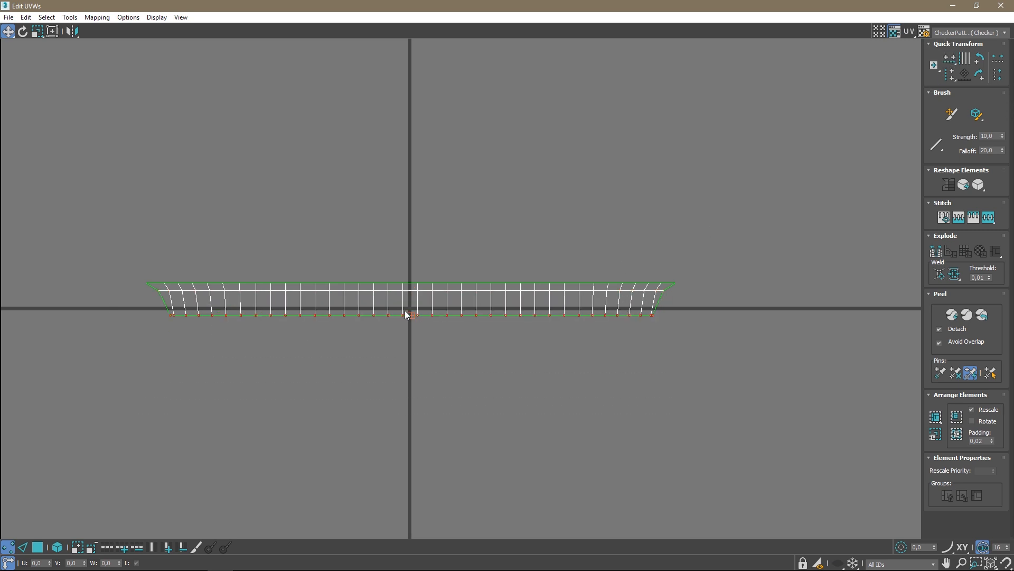
drag(432, 316, 433, 300)
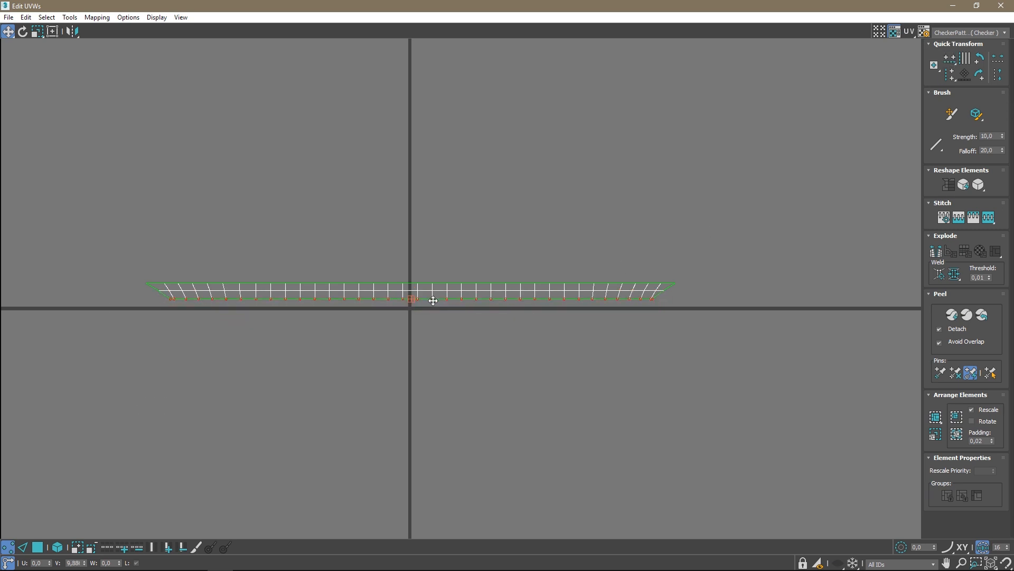
Select all of the pit lane's UVs, scale them down uniformly, and move the strip down onto the checkered texture tile.
drag(106, 234, 720, 335)
scroll(439, 328, up, 5)
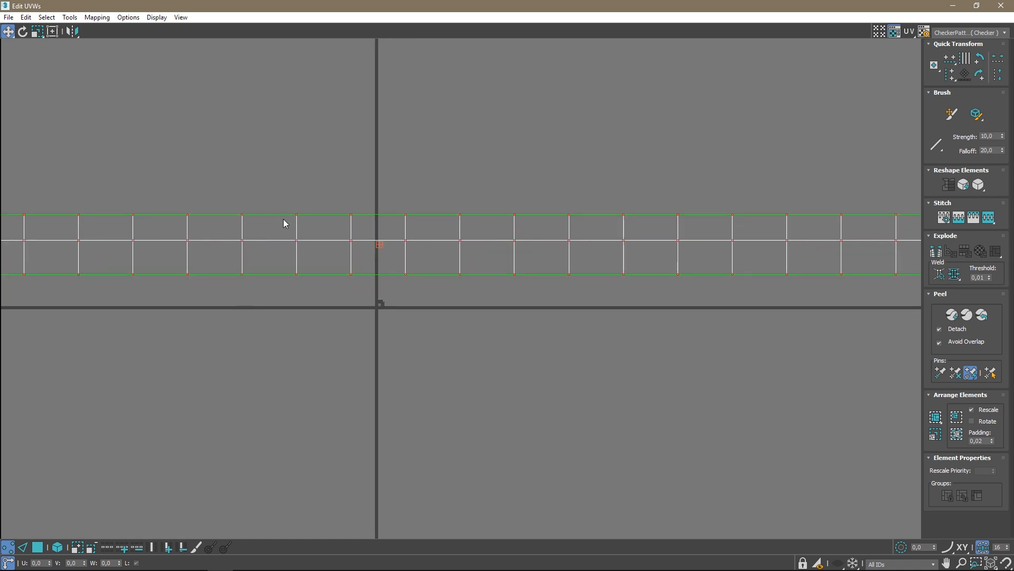
click(37, 32)
drag(351, 215, 408, 319)
click(8, 31)
scroll(414, 237, up, 4)
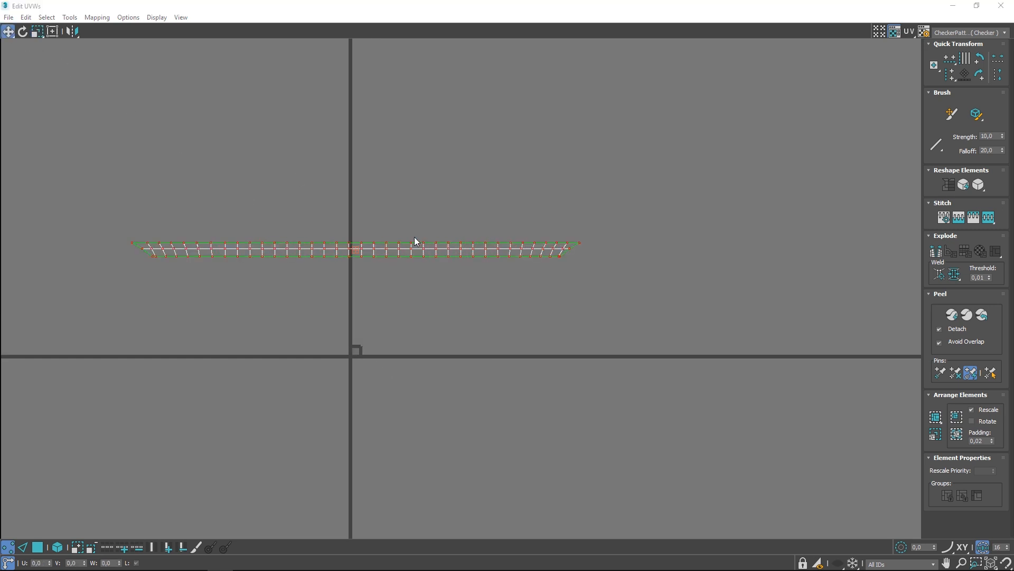
drag(344, 247, 346, 417)
Move the strip's lower vertex row up onto the bottom edge of the texture tile.
scroll(344, 418, up, 8)
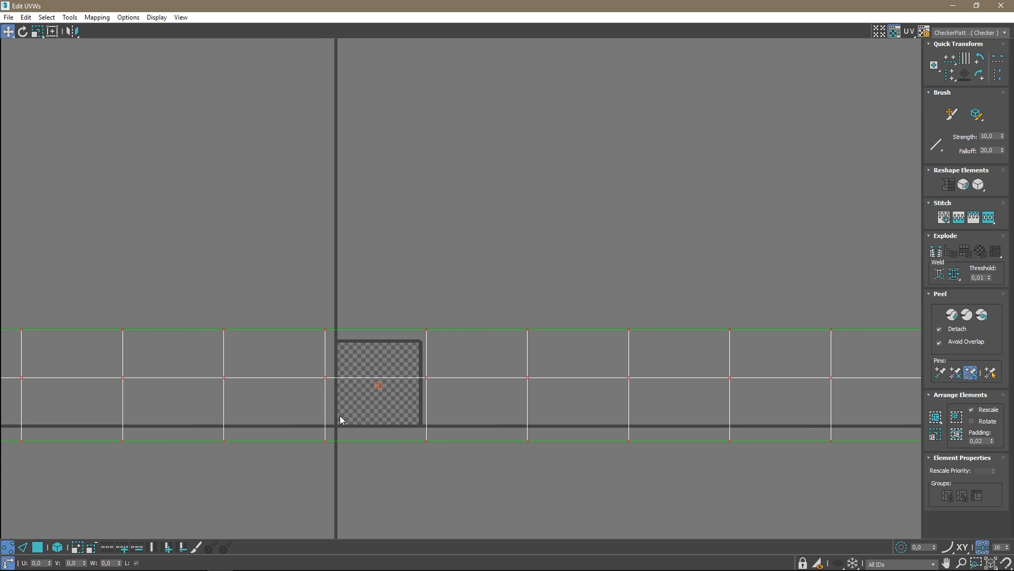
scroll(268, 333, down, 11)
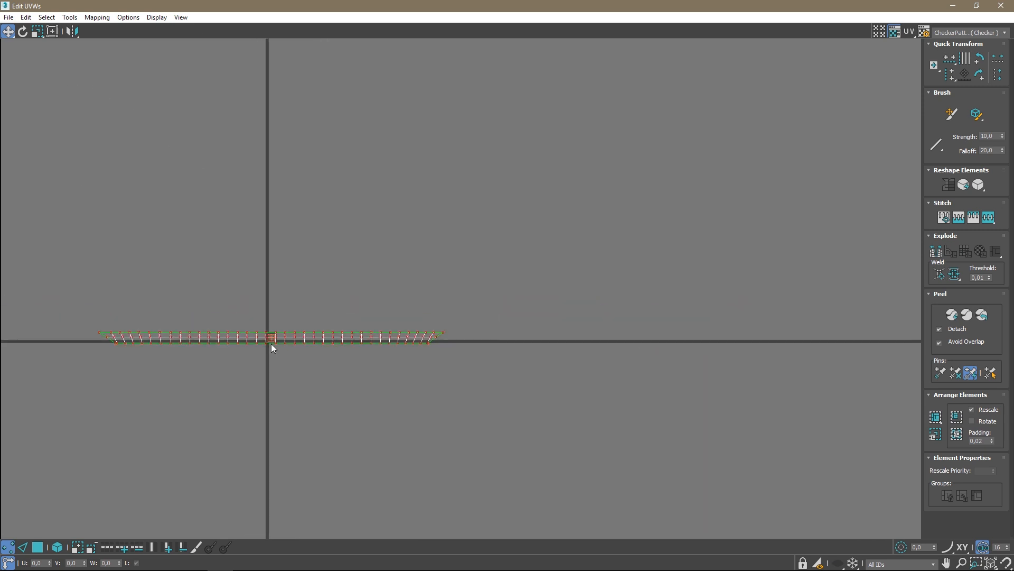
drag(75, 365, 461, 343)
scroll(269, 338, up, 10)
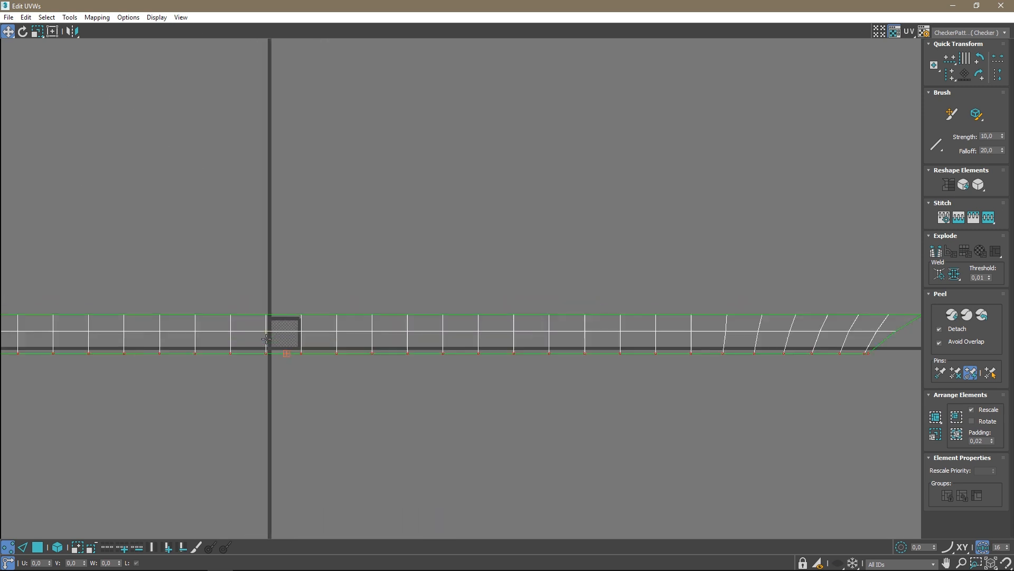
drag(339, 358, 344, 346)
scroll(343, 346, down, 5)
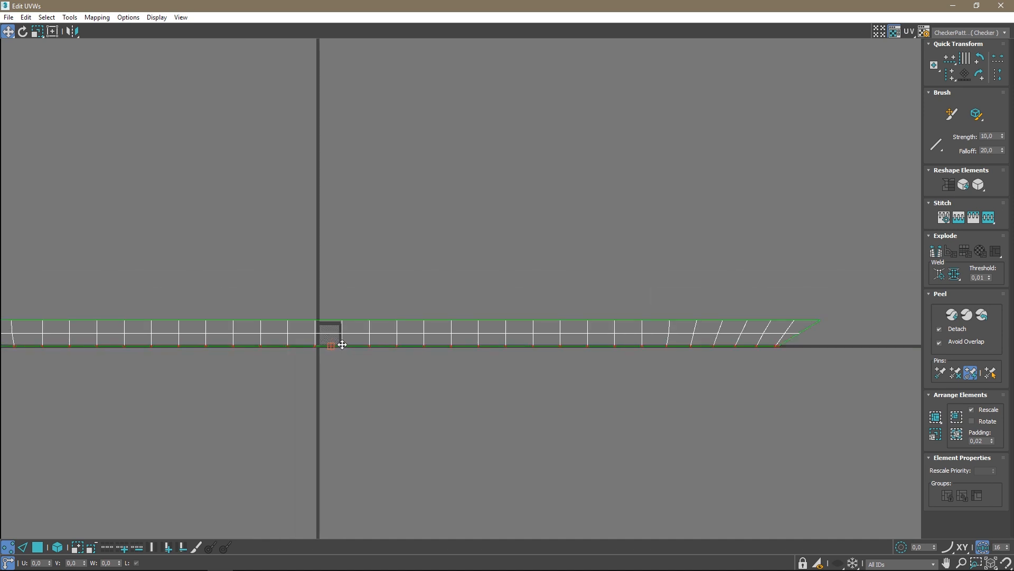
Scale the pit lane's UV strip down uniformly to about 88% so its height matches the texture tile.
scroll(326, 294, up, 5)
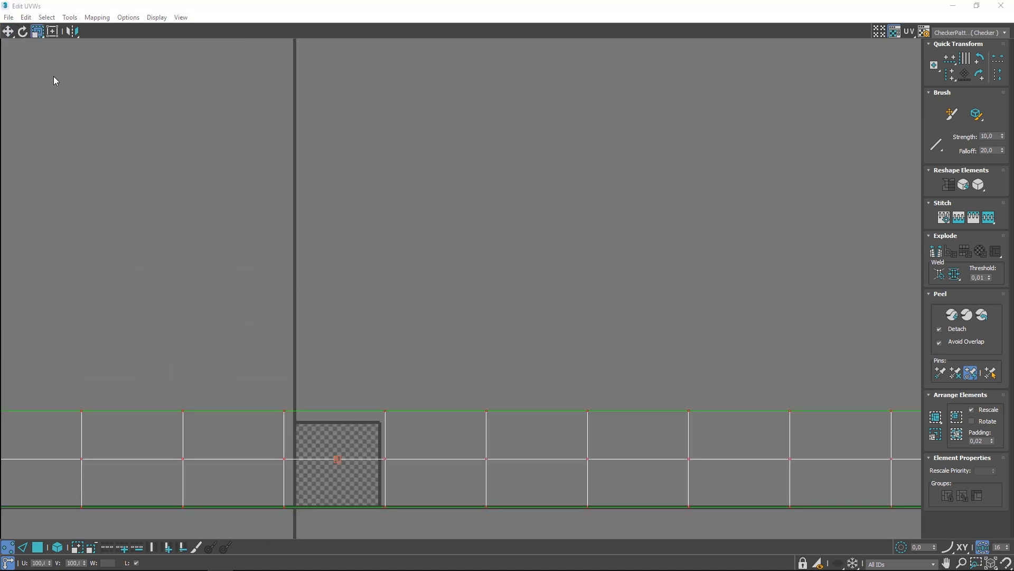
middle_drag(406, 407, 419, 258)
scroll(419, 257, up, 2)
drag(379, 251, 377, 290)
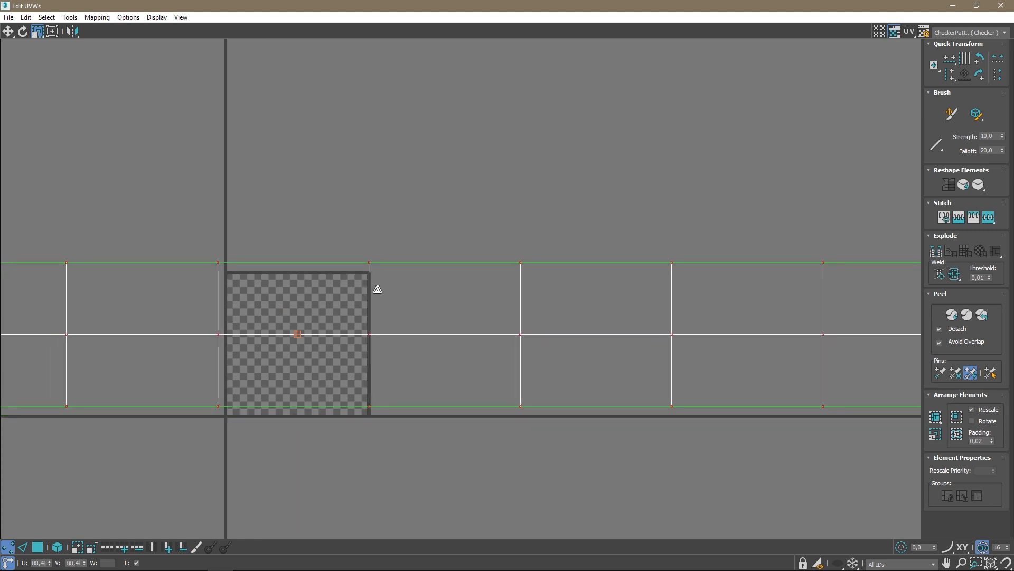
Move the UV strip down onto the texture tile and fine-scale it uniformly so its long edges meet the tile's edges.
click(9, 34)
scroll(399, 305, up, 2)
mouse_move(351, 244)
mouse_down()
mouse_move(350, 260)
mouse_move(361, 255)
mouse_up()
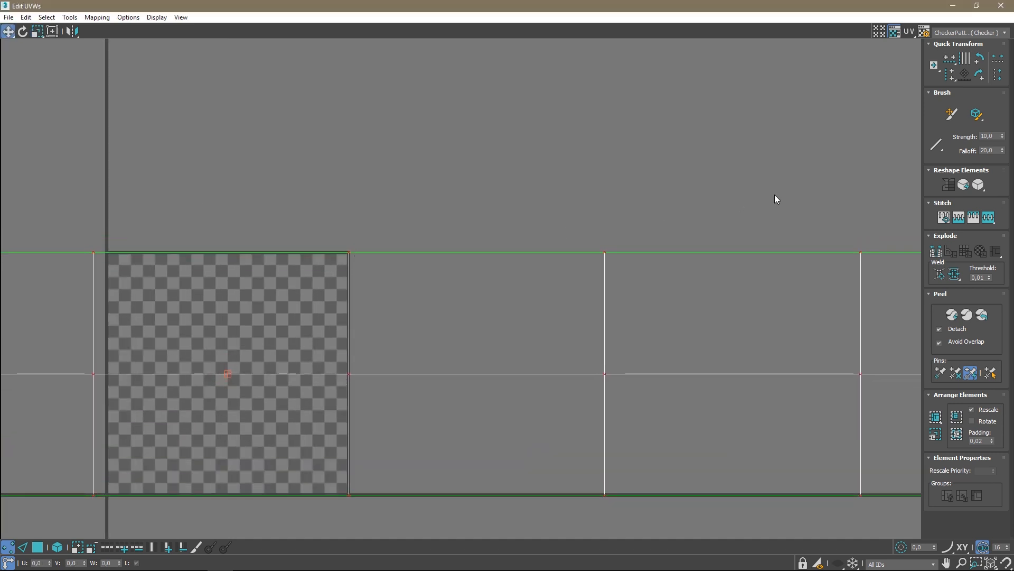
click(39, 33)
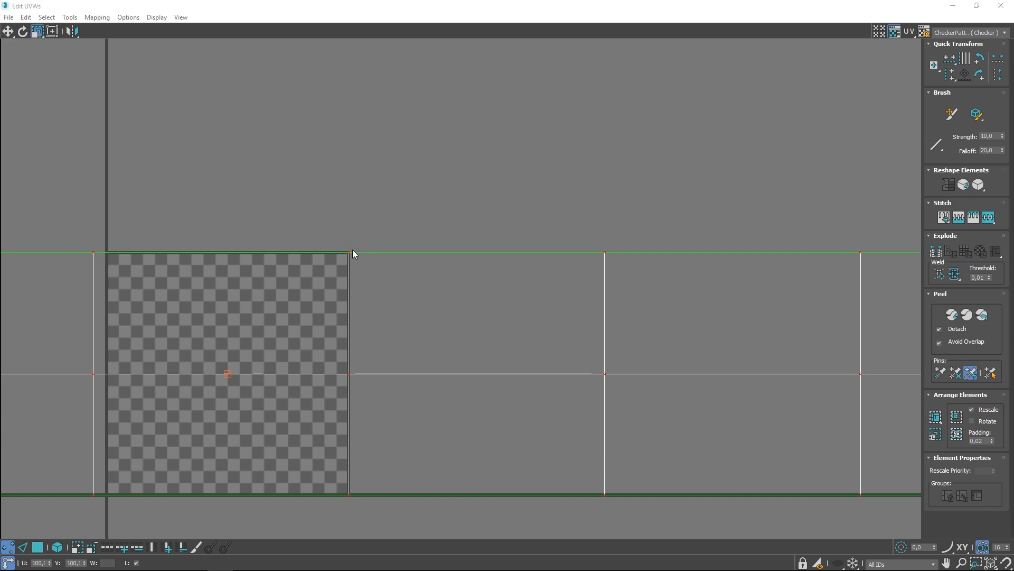
drag(353, 250, 351, 253)
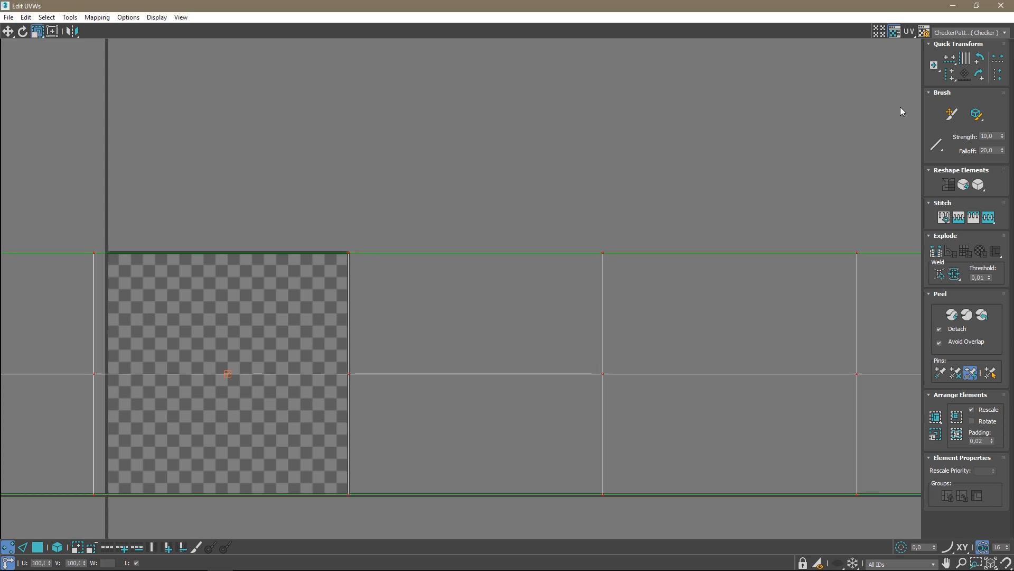
Show the tarmac texture Map #2 behind the UVs and shrink the UV editor window to expose the viewport.
click(951, 33)
click(963, 58)
scroll(396, 277, down, 3)
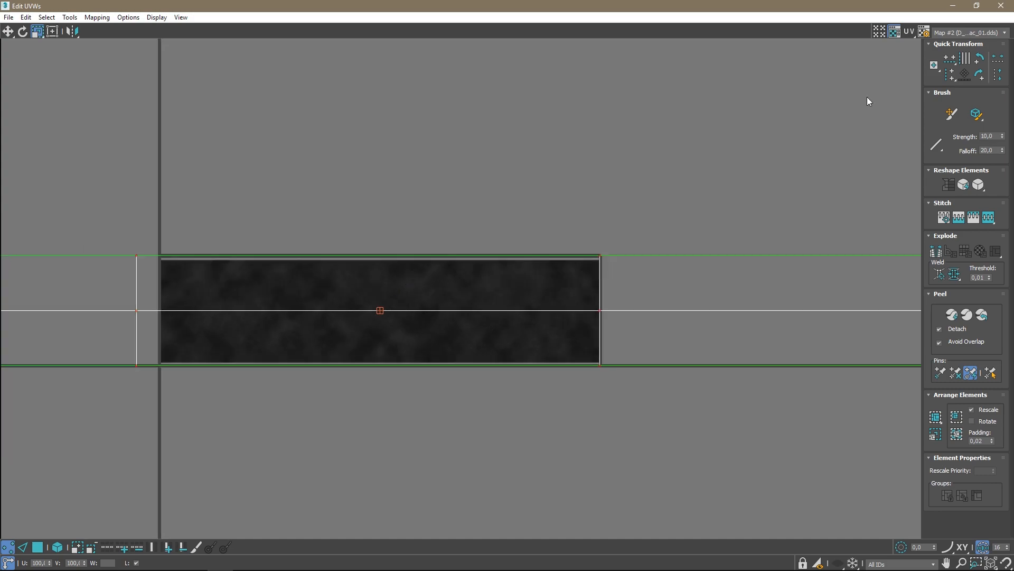
click(977, 6)
scroll(483, 253, up, 5)
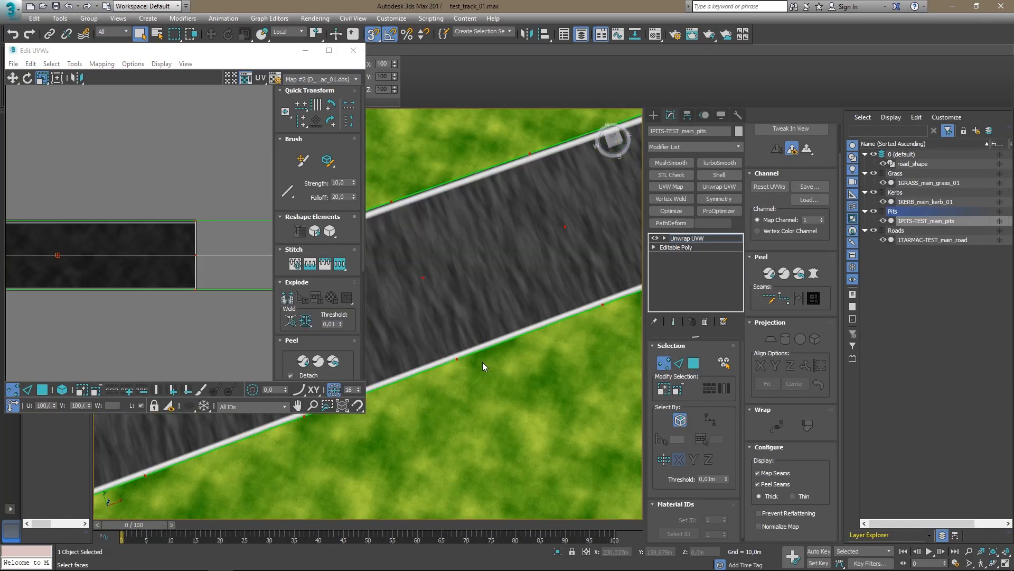
Compress the pit lane's UV strip slightly along its length only, keeping its height.
scroll(80, 277, down, 5)
scroll(80, 276, down, 3)
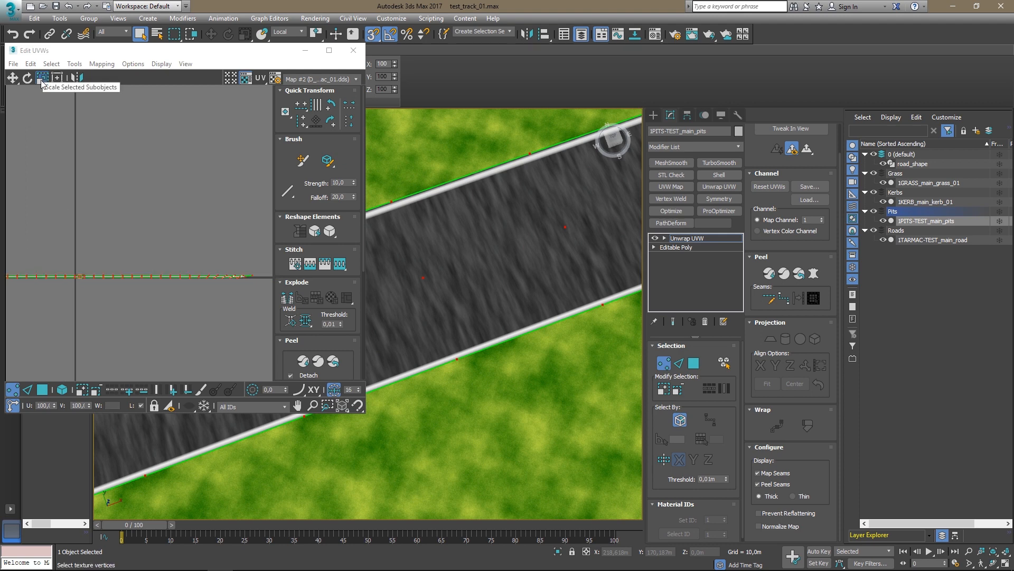
scroll(174, 279, up, 3)
middle_drag(166, 153, 169, 295)
scroll(123, 241, up, 3)
scroll(161, 290, up, 3)
shift+drag(161, 302, 4, 302)
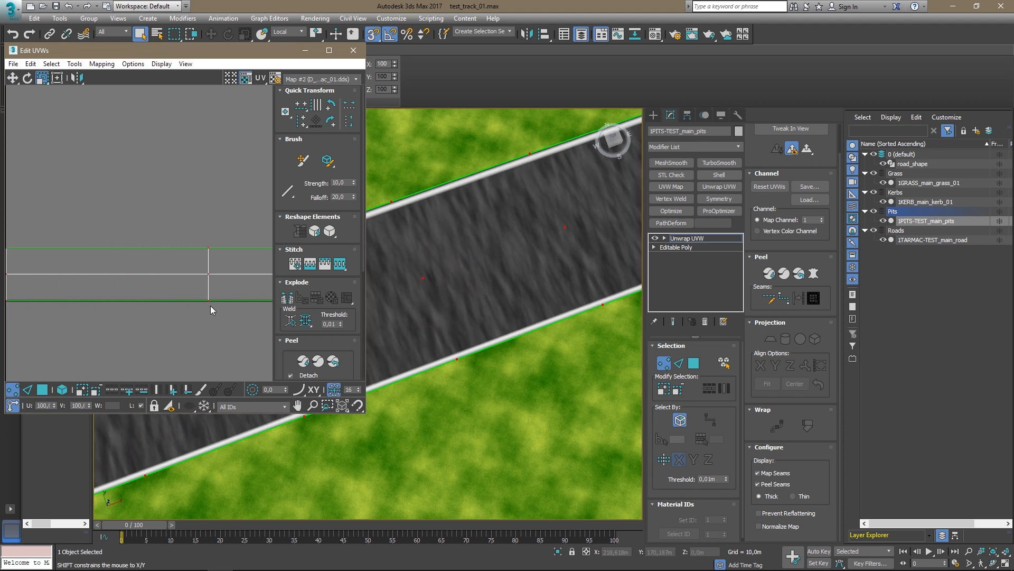
shift+drag(209, 300, 115, 302)
scroll(115, 302, down, 3)
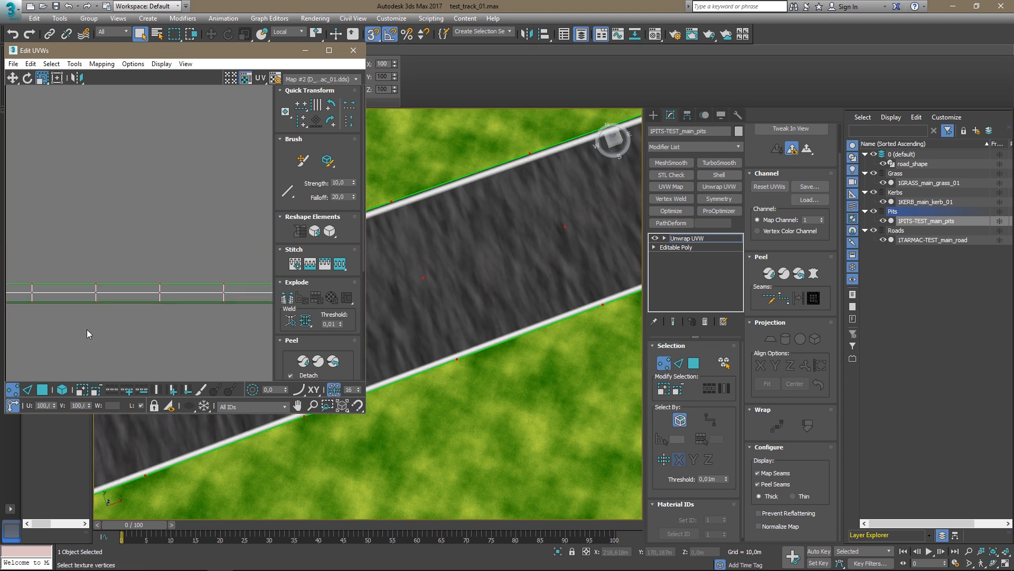
Scale the UV strip along its length only to about 19% to remove the stretching of the tarmac texture.
middle_drag(87, 329, 157, 278)
scroll(158, 277, down, 2)
scroll(160, 278, down, 4)
scroll(81, 278, up, 2)
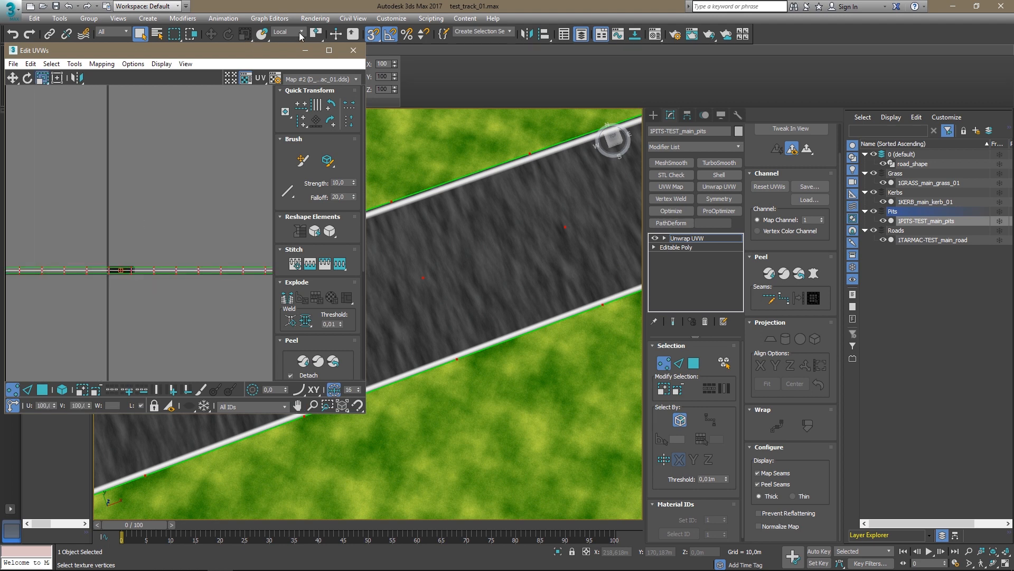
click(391, 35)
scroll(127, 267, up, 5)
drag(128, 267, 101, 266)
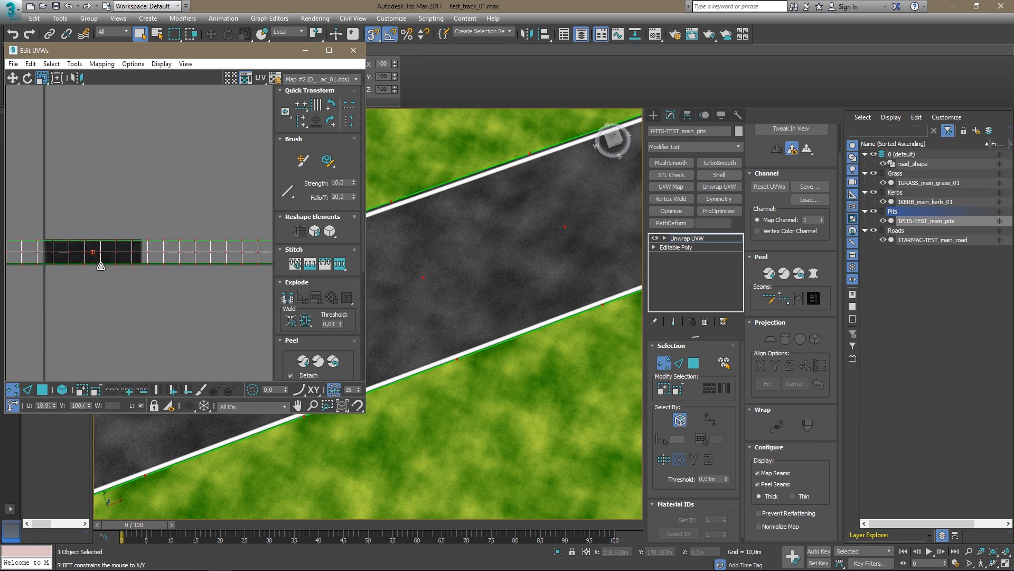
scroll(129, 271, up, 3)
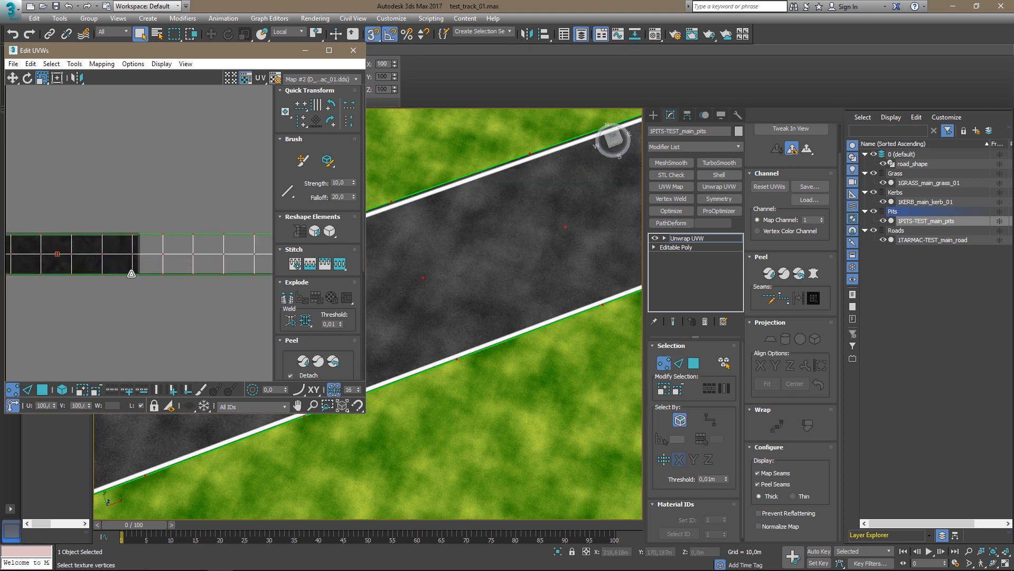
Deselect the UVs, close the UV editor, and collapse the pit lane's Unwrap UVW modifier into the Editable Poly.
click(235, 176)
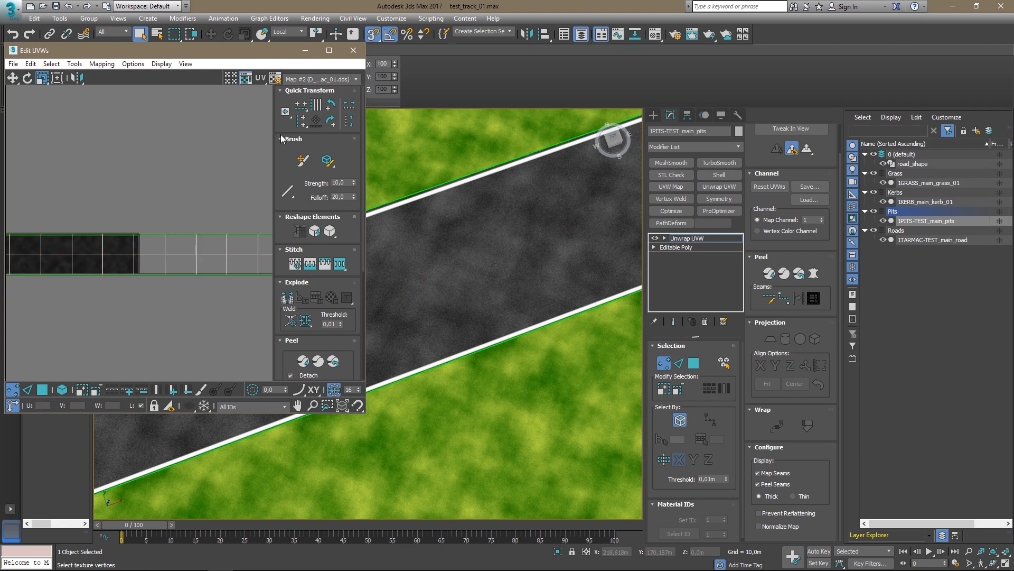
click(353, 50)
right_click(703, 239)
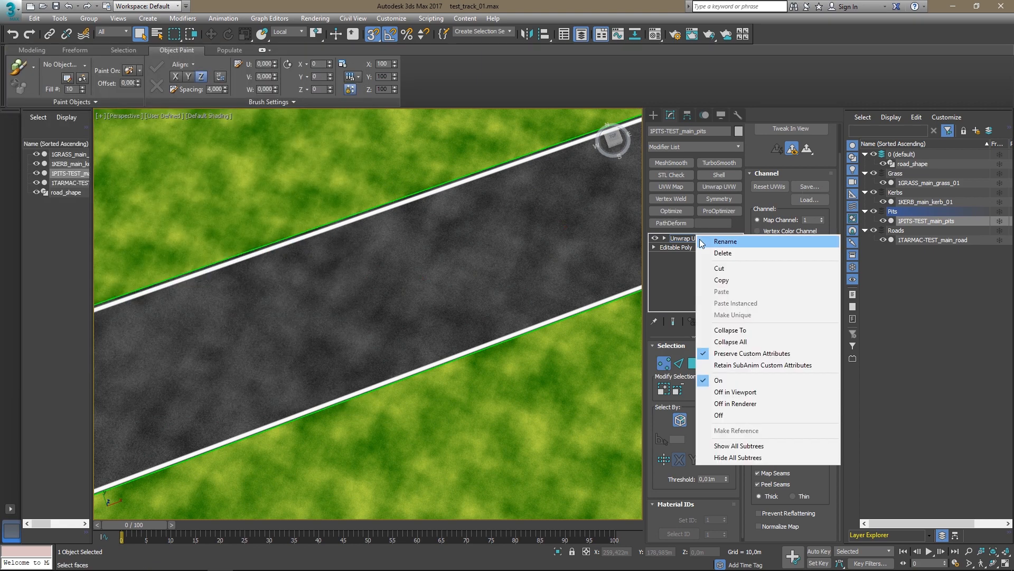
click(718, 328)
Examine the textured pit lane and its junctions with the main road from above and at an angle.
scroll(475, 339, down, 5)
alt+middle_drag(498, 335, 591, 404)
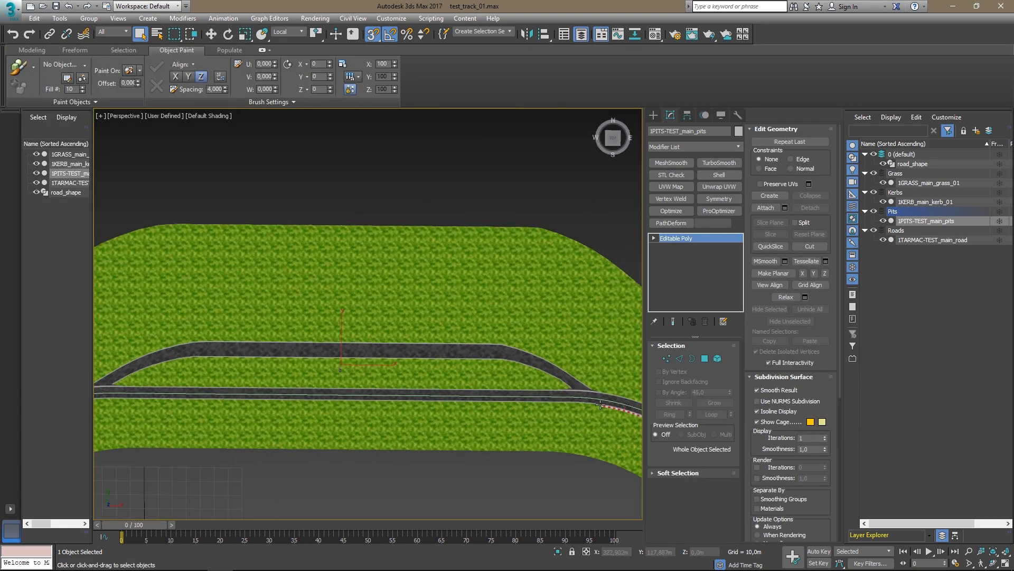
scroll(596, 400, up, 6)
scroll(534, 341, up, 3)
scroll(320, 348, down, 10)
middle_drag(246, 340, 406, 337)
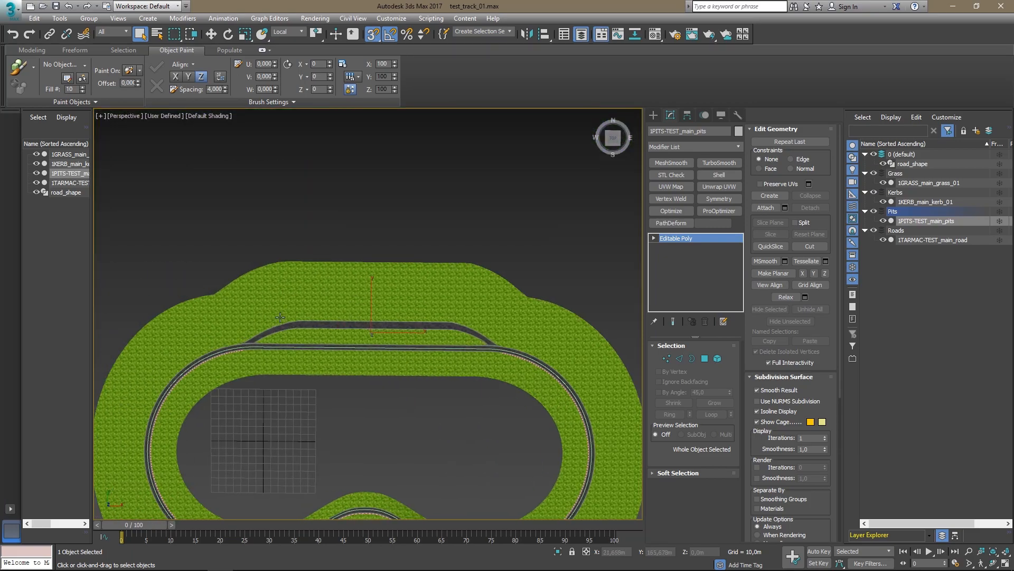
scroll(281, 319, up, 6)
alt+middle_drag(335, 339, 381, 276)
scroll(378, 280, down, 6)
middle_drag(340, 322, 370, 311)
scroll(371, 310, up, 4)
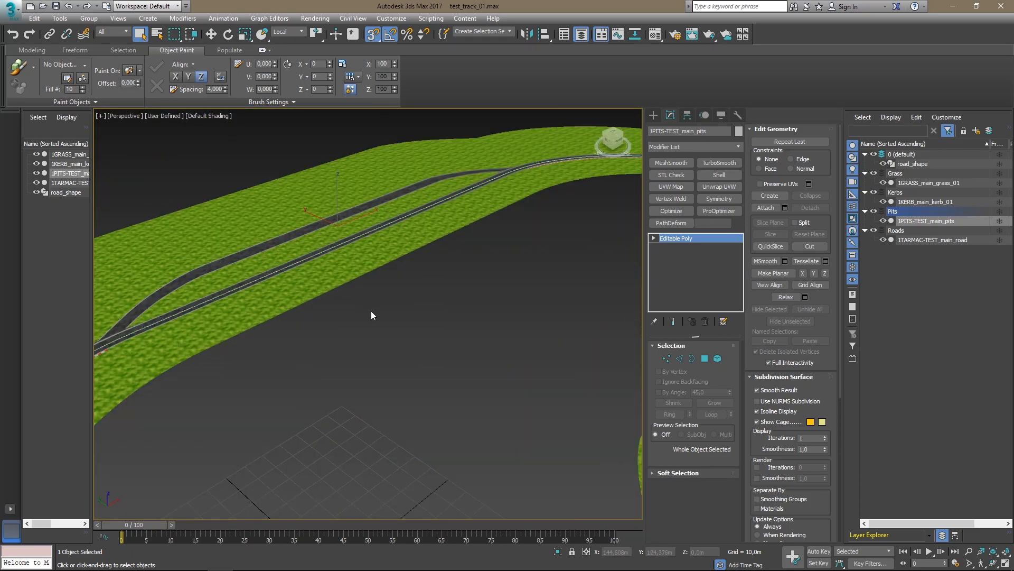
scroll(371, 311, down, 7)
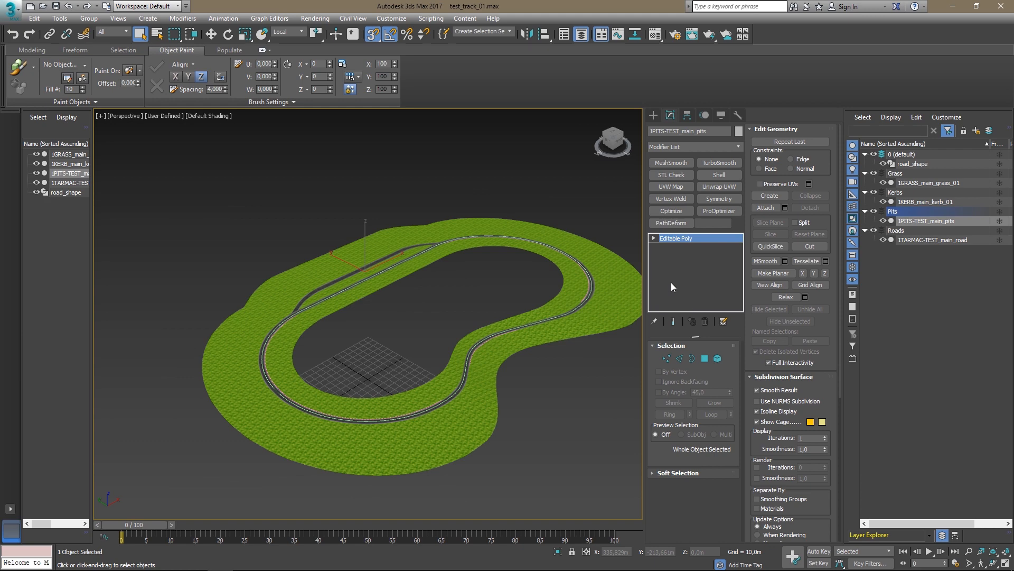
Collapse the grass object's UVW Map modifier into its Editable Poly and deselect the object.
middle_drag(618, 282, 528, 288)
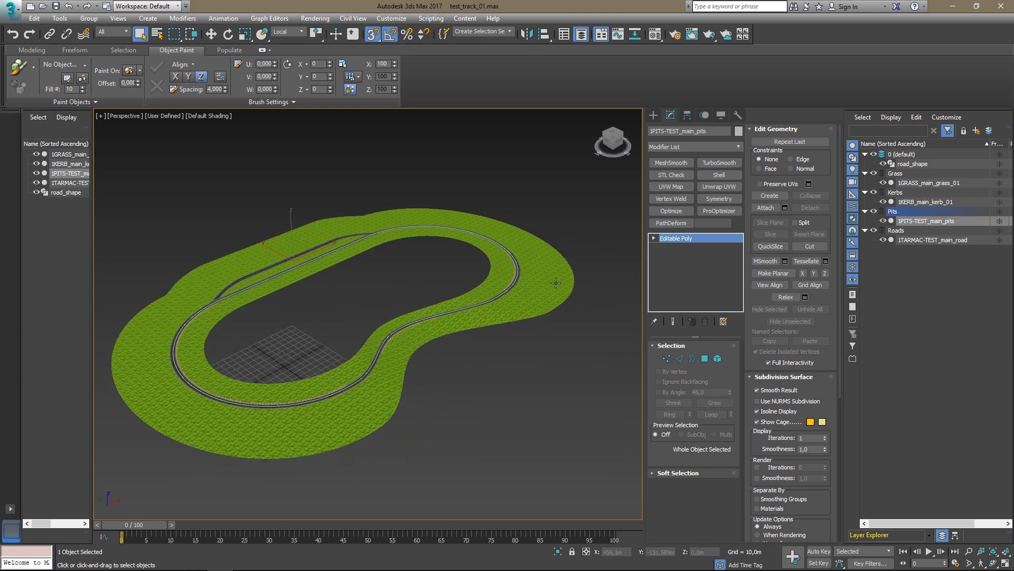
click(556, 282)
right_click(701, 240)
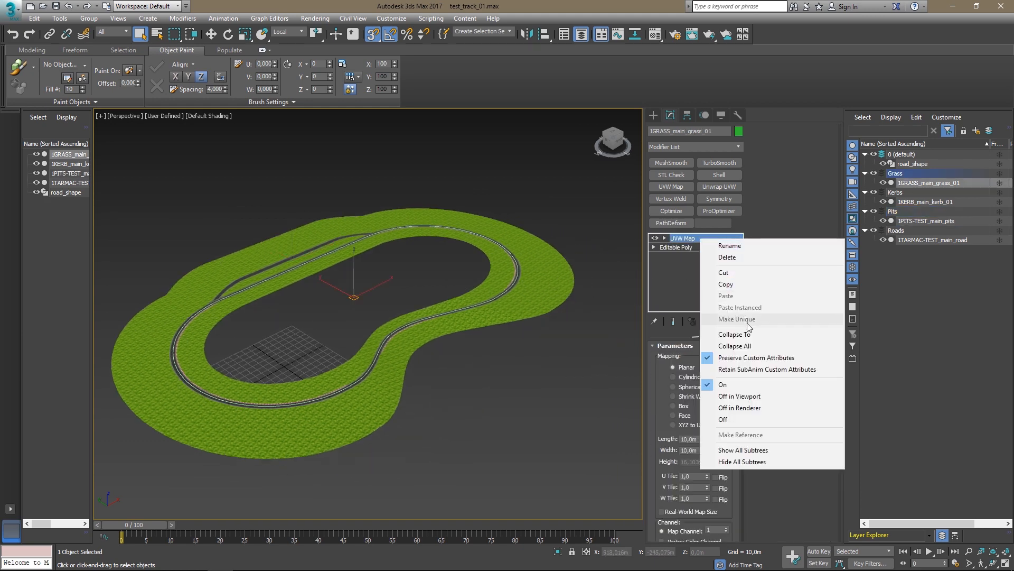
click(714, 332)
click(517, 350)
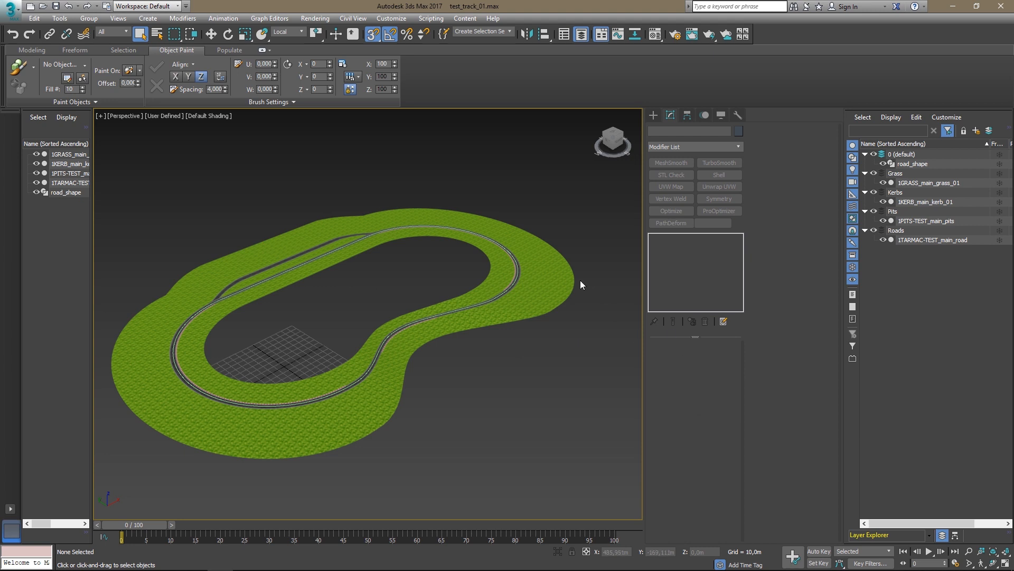
Select the grass's outer and inner borders, turn snapping off, and extrude both straight up into low vertical walls.
click(565, 280)
click(679, 359)
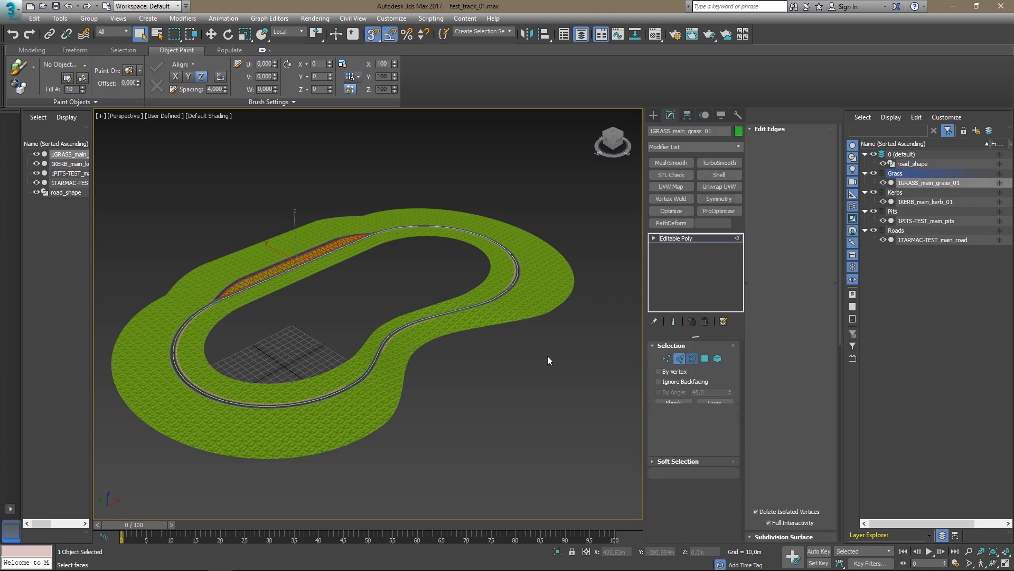
key(3)
click(500, 325)
scroll(429, 310, up, 3)
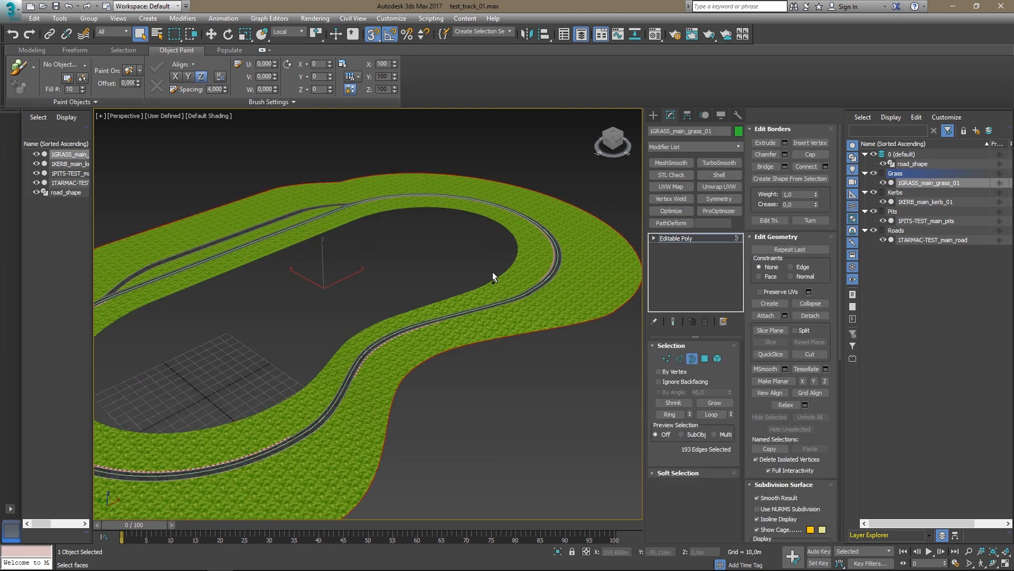
click(210, 35)
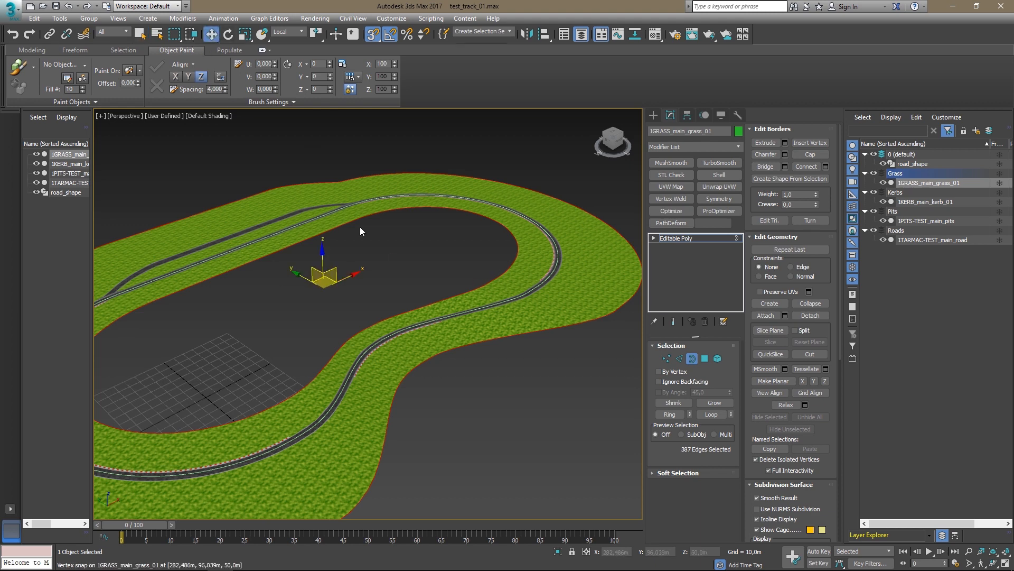
shift+drag(322, 258, 329, 249)
key(ctrl+z)
click(374, 34)
shift+drag(323, 254, 335, 243)
mouse_move(350, 280)
alt+middle_down()
mouse_move(358, 292)
mouse_move(366, 265)
mouse_move(360, 272)
alt+middle_up()
Select the full loop of wall polygons along the grass's outer edge.
click(705, 358)
click(520, 252)
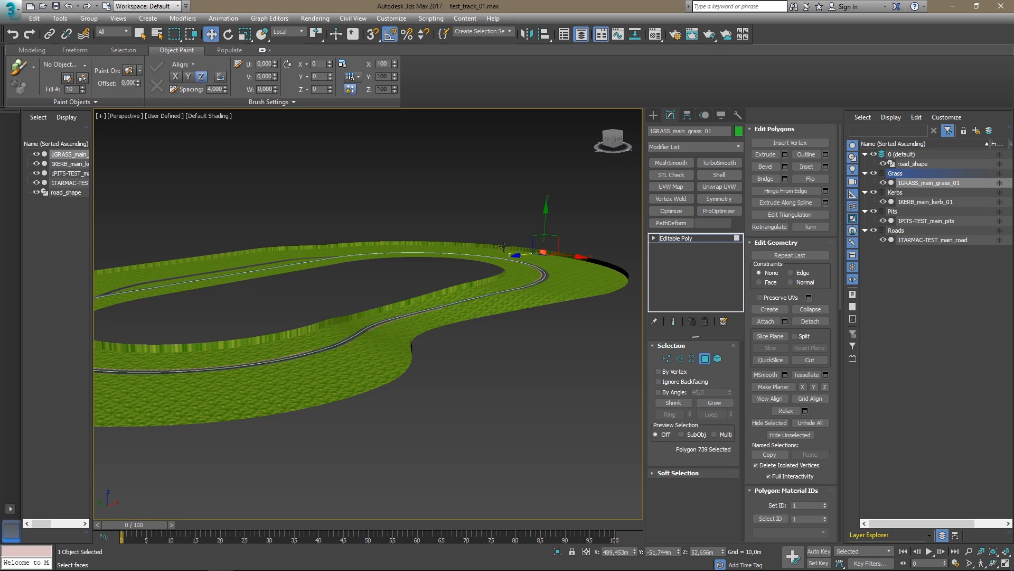
alt+middle_drag(505, 247, 543, 272)
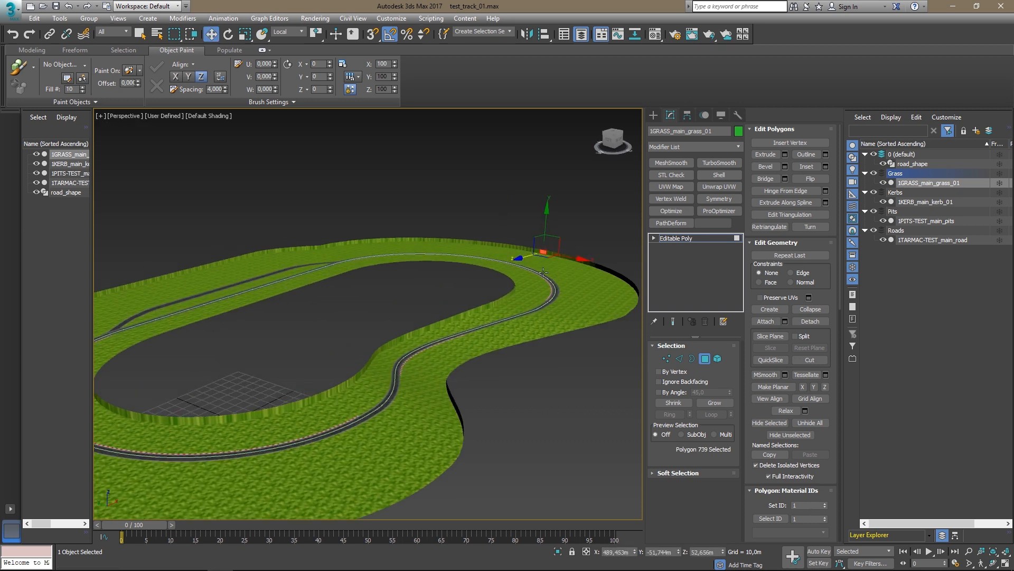
ctrl+click(524, 248)
ctrl+click(529, 250)
ctrl+click(536, 250)
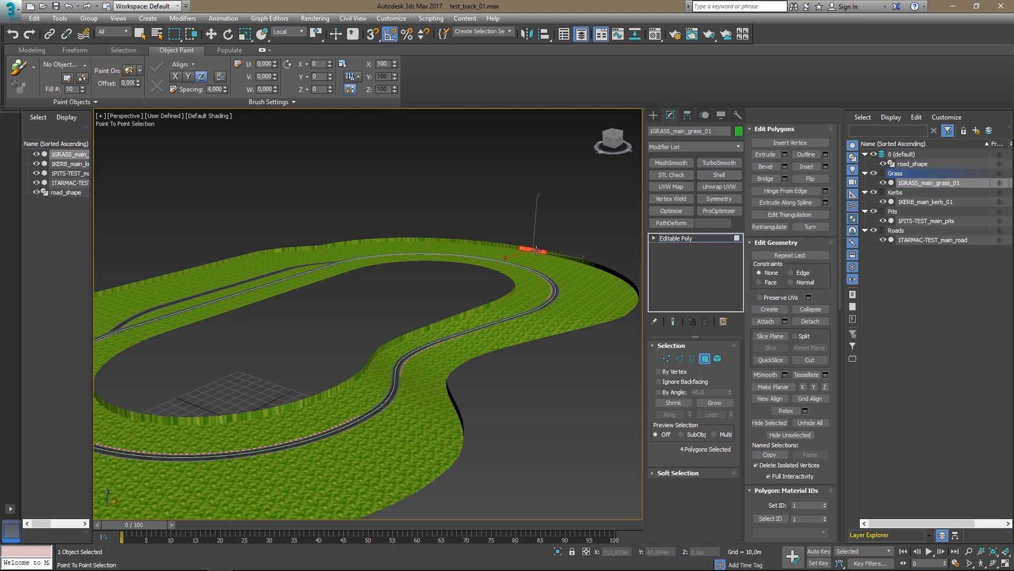
click(552, 254)
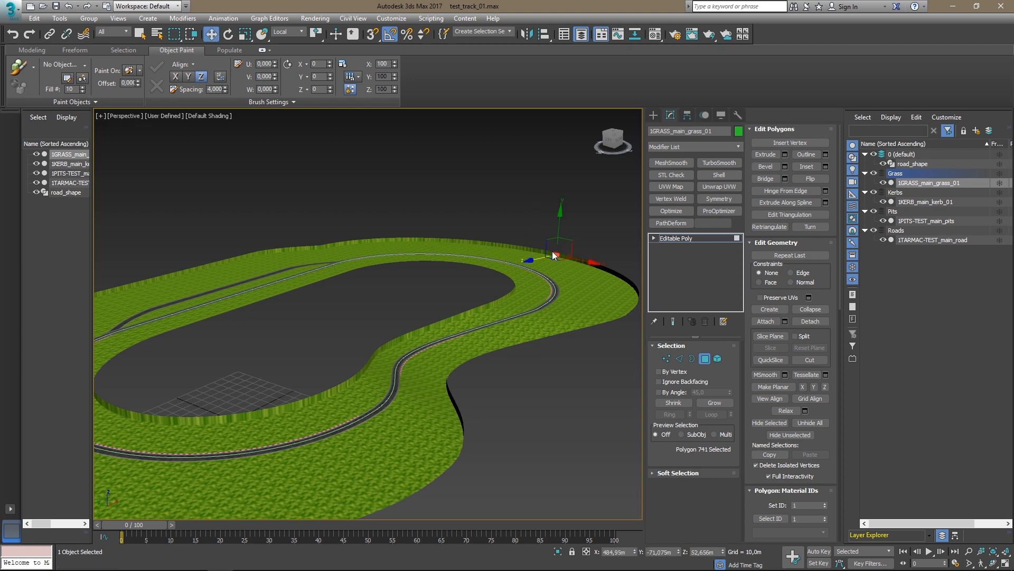
shift+click(549, 252)
Add the full loop of wall polygons along the grass's inner edge to the selection.
alt+middle_drag(428, 376, 211, 34)
click(140, 34)
alt+middle_drag(328, 317, 449, 333)
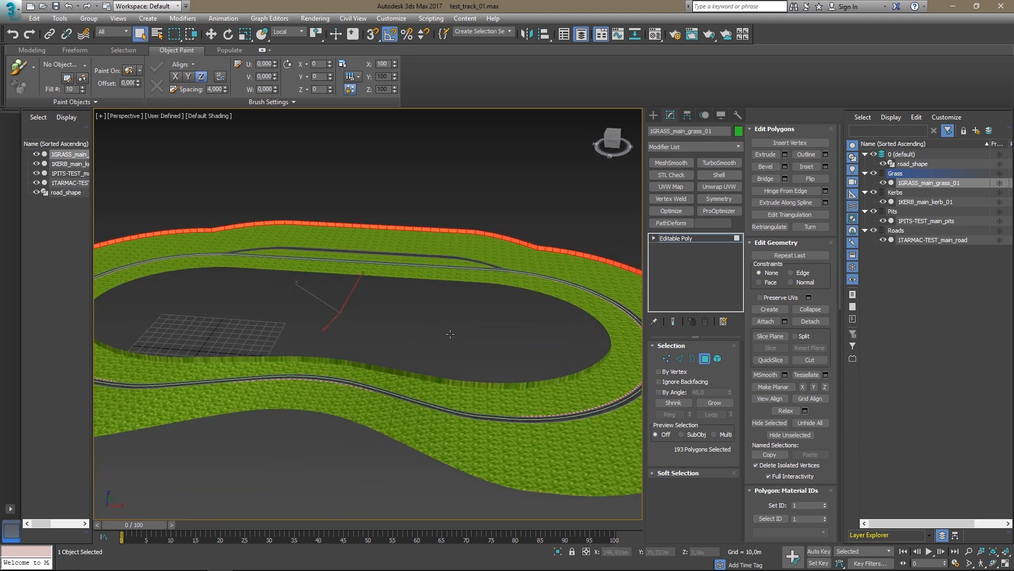
shift+click(367, 368)
scroll(365, 367, down, 6)
alt+middle_drag(375, 366, 437, 342)
scroll(537, 325, up, 6)
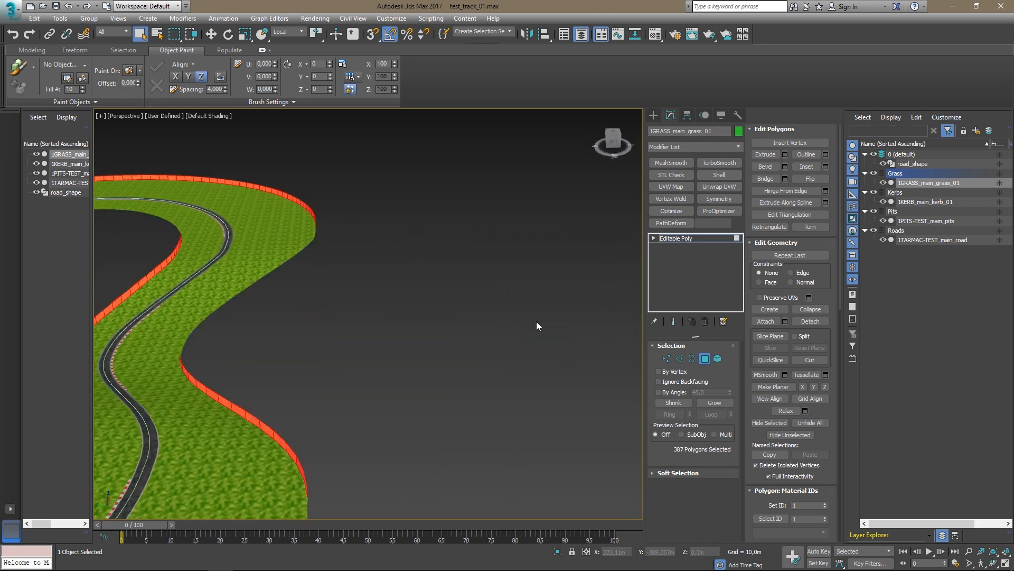
Detach the selected wall polygons from the grass as a separate object named 1WALL_main_wall_01.
scroll(821, 312, down, 1)
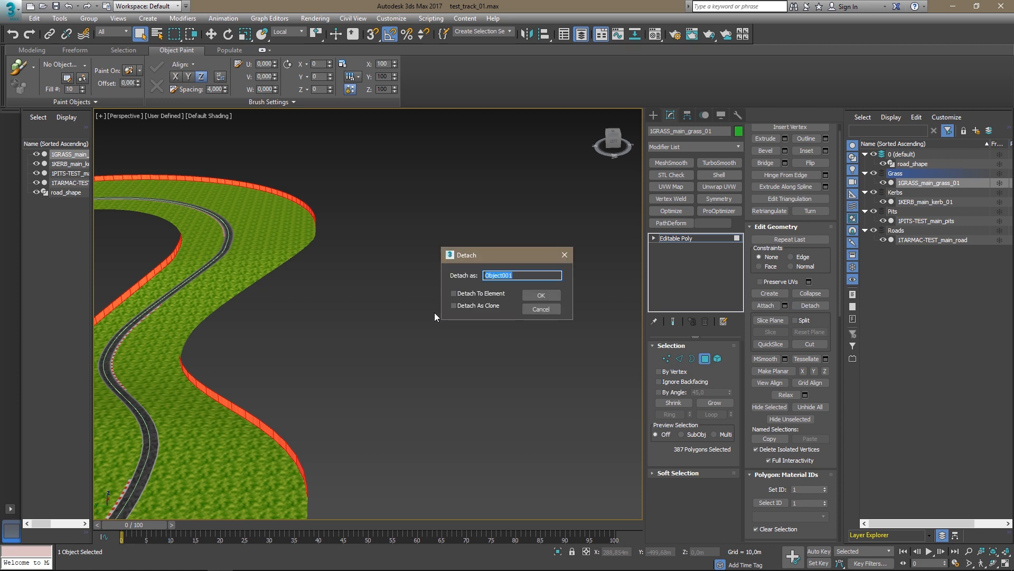
text(1WALL_main_wall_0)
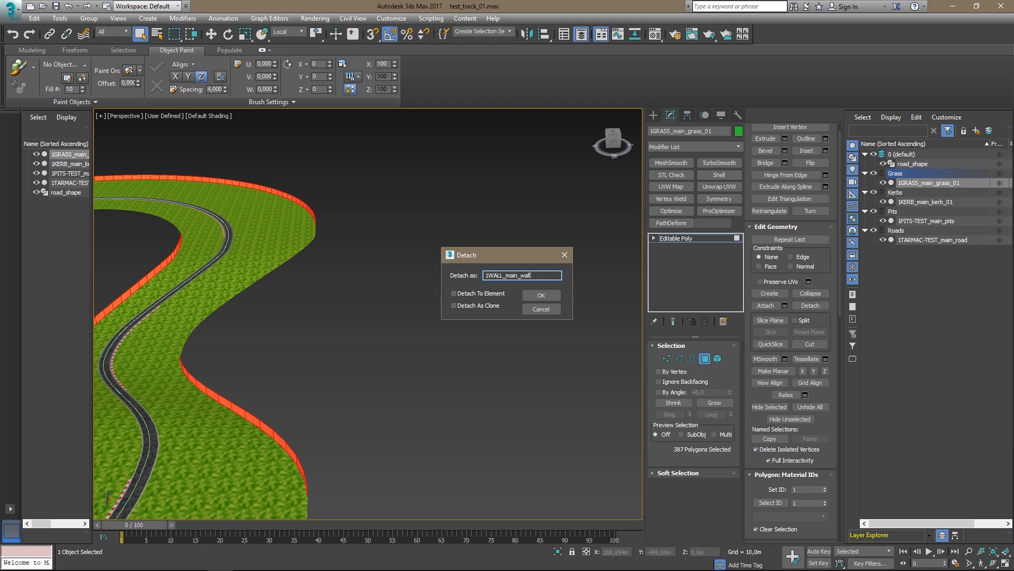
text(1)
key(Return)
alt+middle_drag(434, 312, 489, 288)
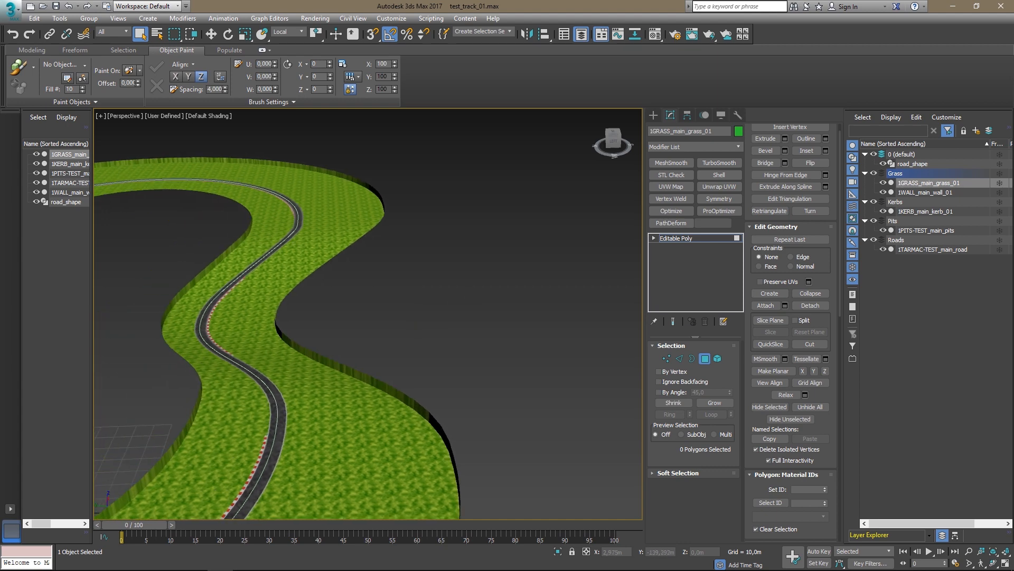
Switch to the browser's track-building guide, check the WALL collision mesh naming rules, and return to 3ds Max.
key(alt+Tab)
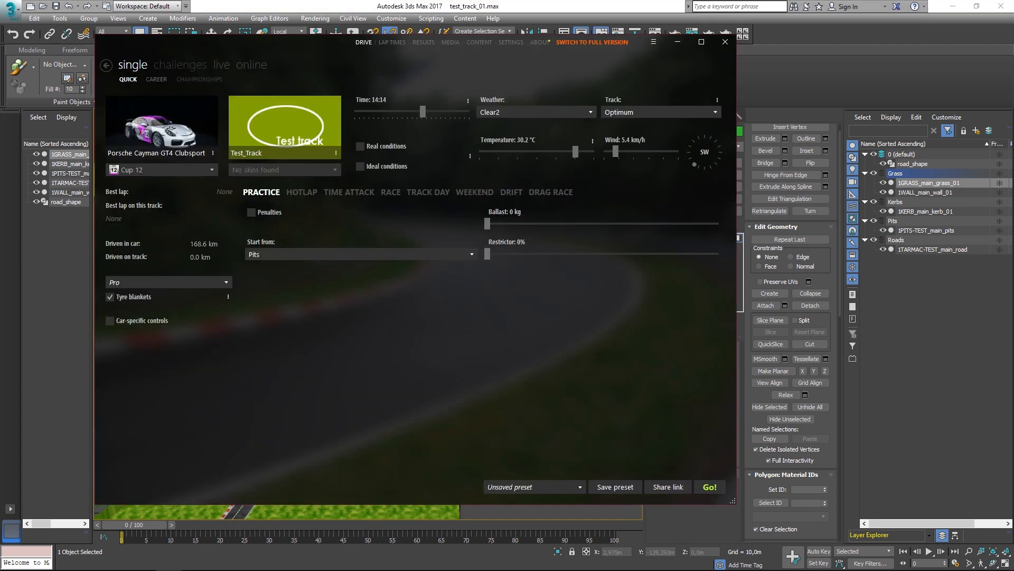
click(678, 42)
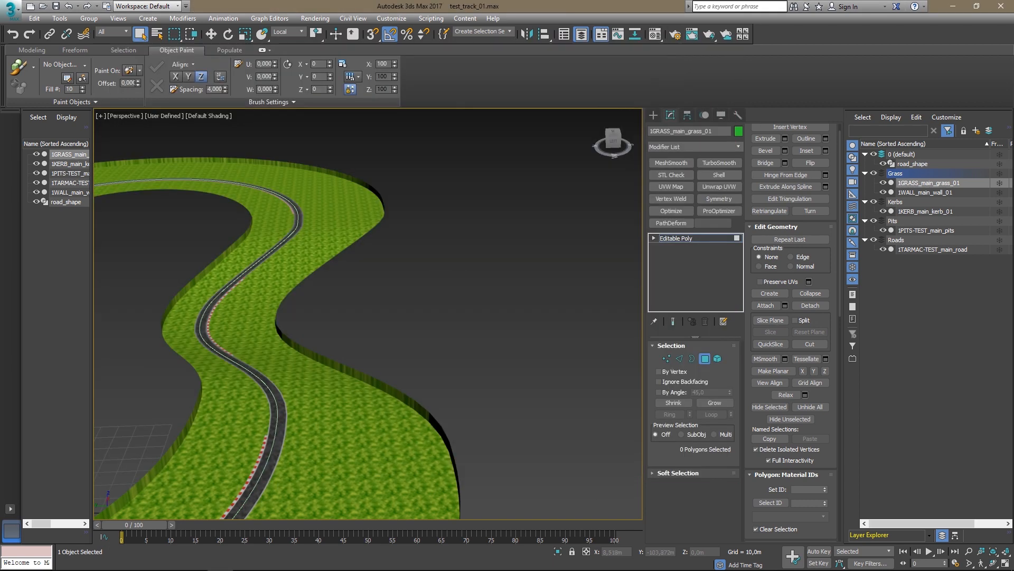
key(alt+Tab)
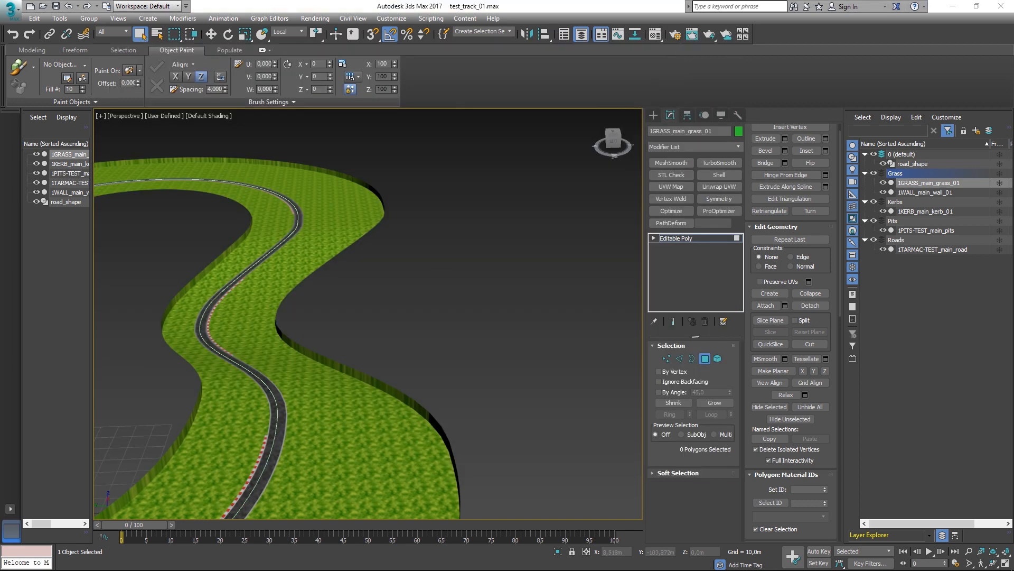
key(alt+Tab)
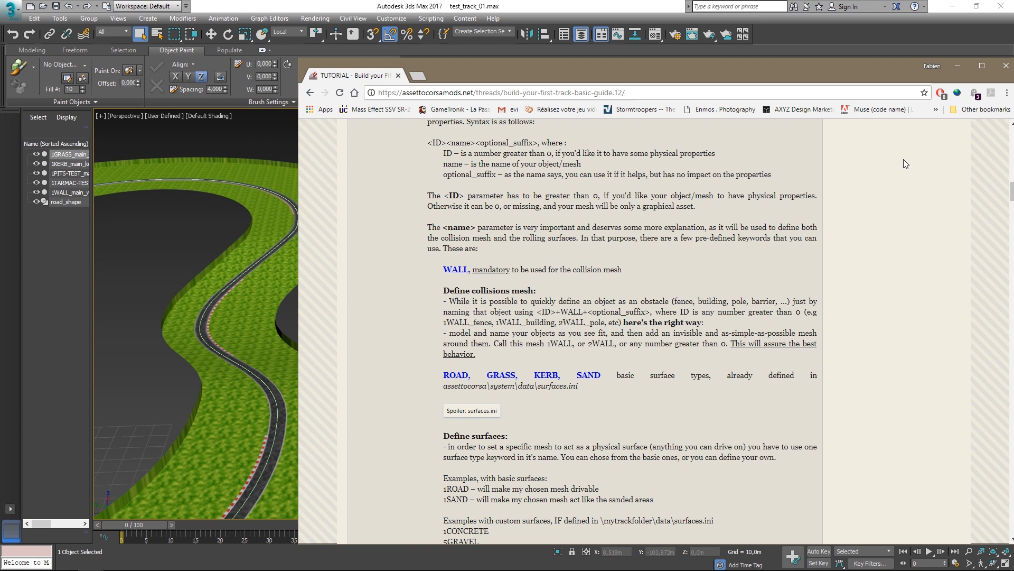
click(957, 66)
Load D_concrete_01.dds as the diffuse bitmap of the unused 04 - Default material.
middle_drag(383, 191, 360, 213)
scroll(360, 213, down, 5)
scroll(528, 296, up, 5)
key(m)
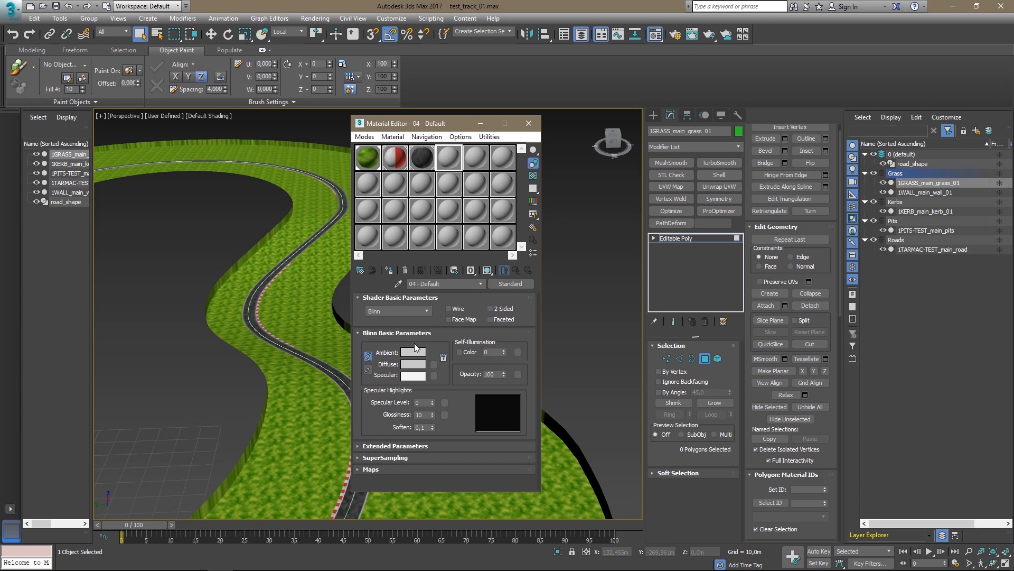
click(433, 364)
double_click(533, 196)
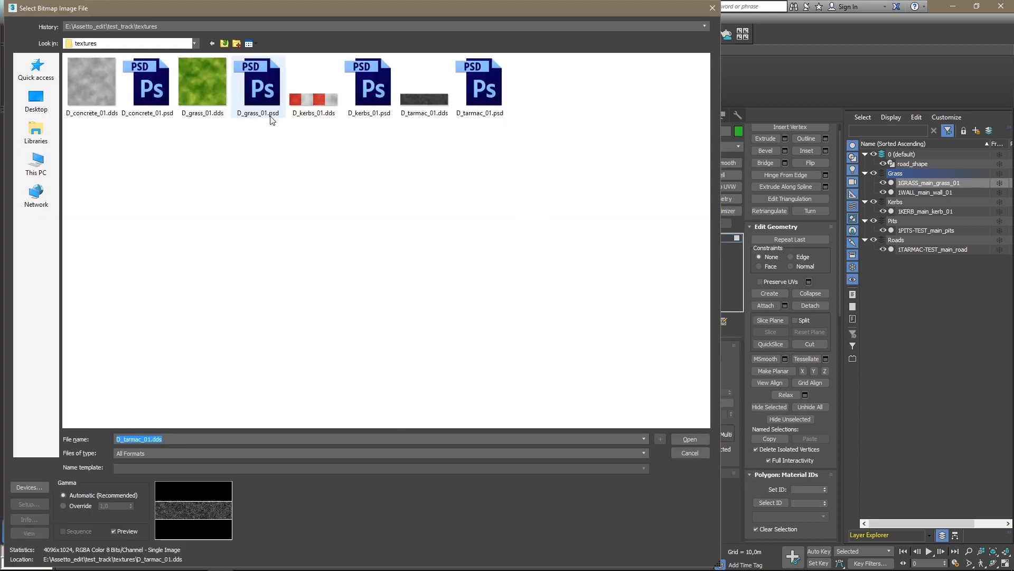
click(97, 93)
click(687, 438)
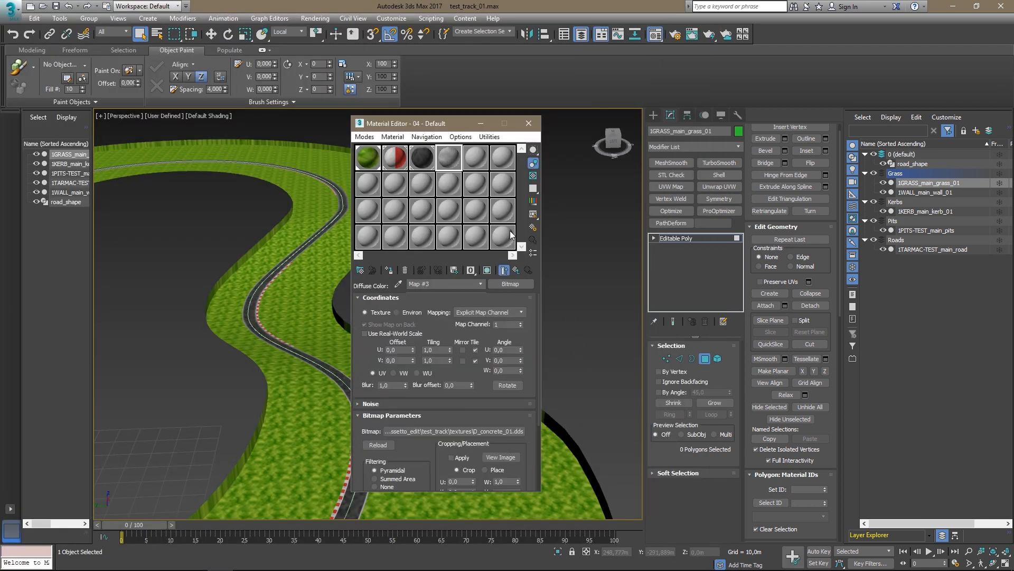
click(516, 270)
Assign the concrete material to the 1WALL_main_wall_01 object and show its texture in the viewport.
click(388, 270)
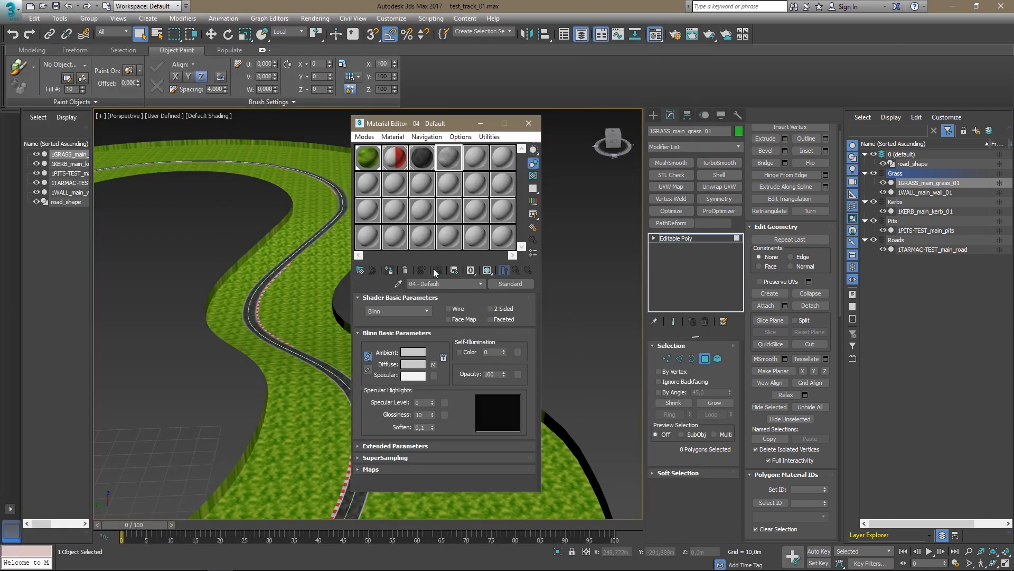
click(705, 359)
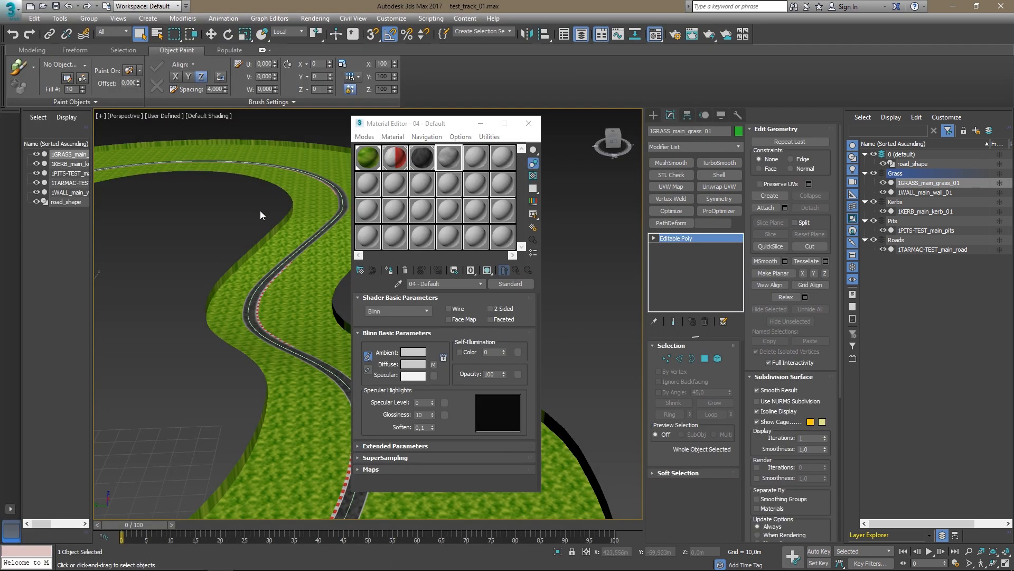
click(277, 221)
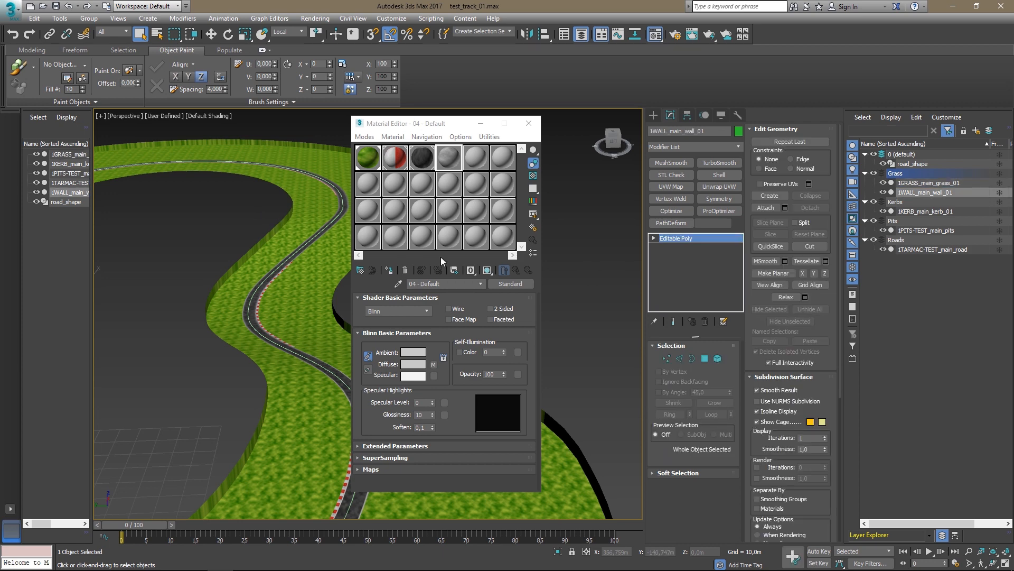
click(390, 270)
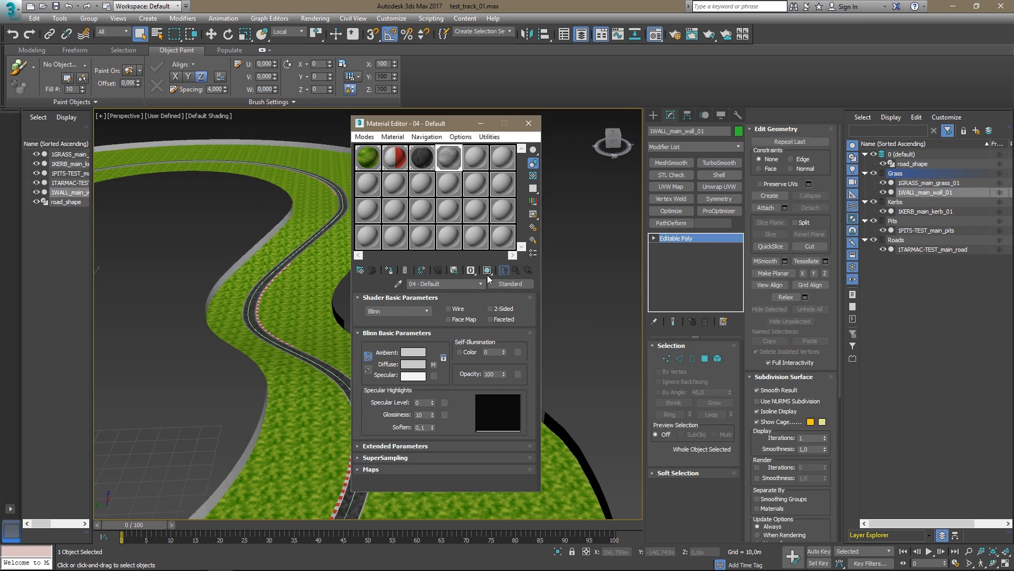
click(487, 270)
click(529, 123)
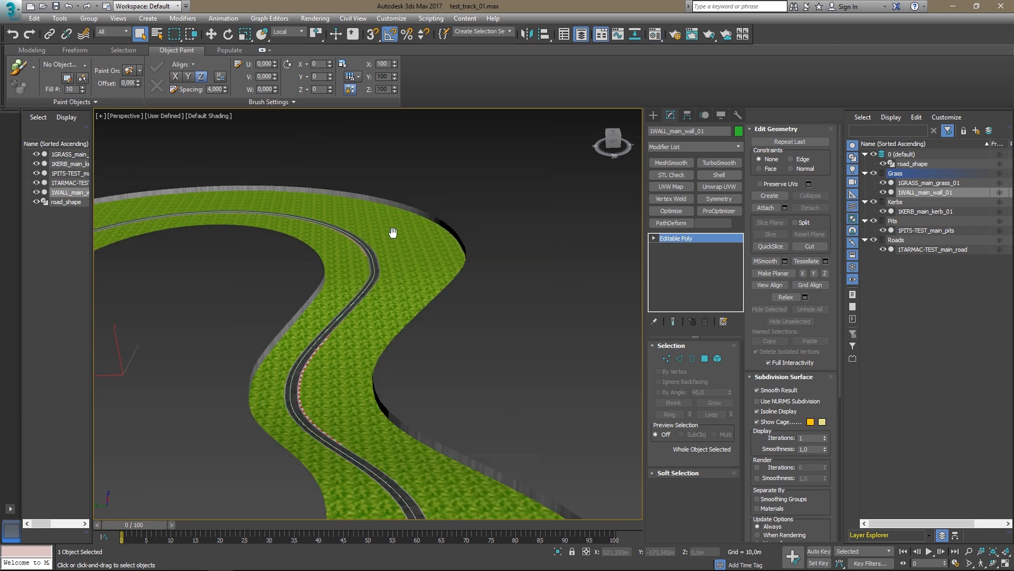
Add a UVW Map modifier with box mapping to the wall, with length, width and height set to 10 m.
scroll(396, 233, up, 5)
click(667, 186)
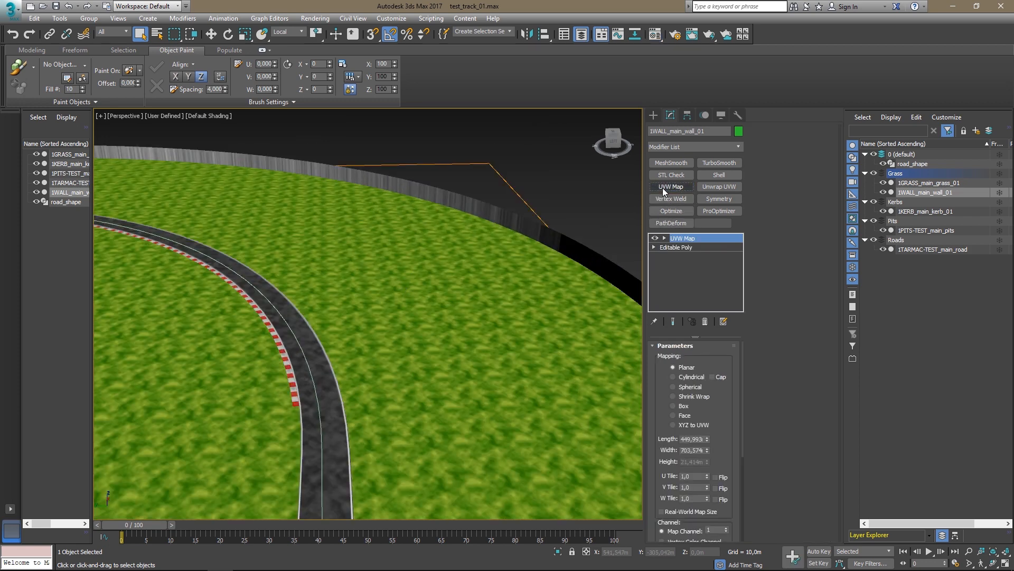
click(681, 406)
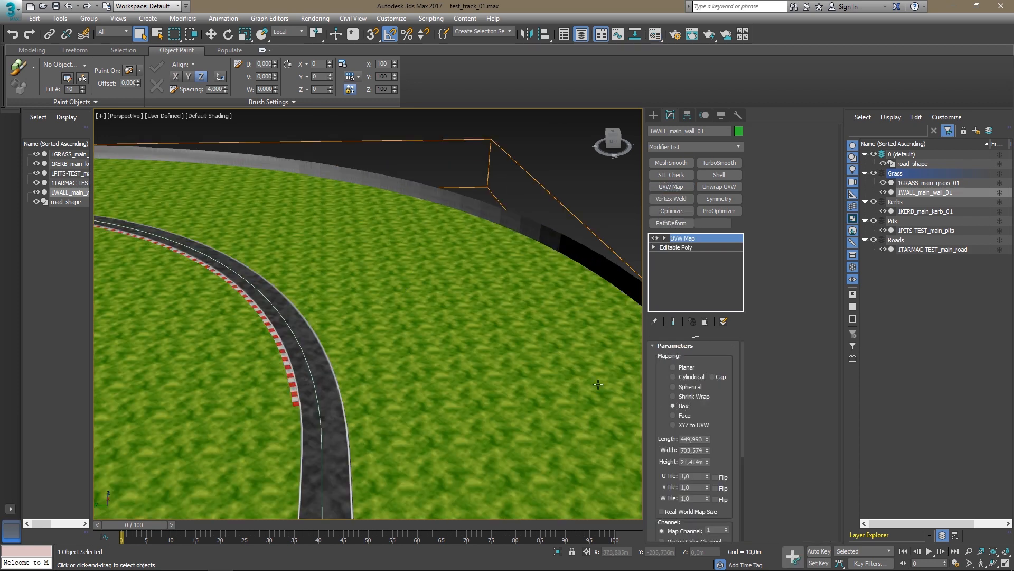
double_click(686, 439)
text(10)
key(Return)
key(Tab)
text(10)
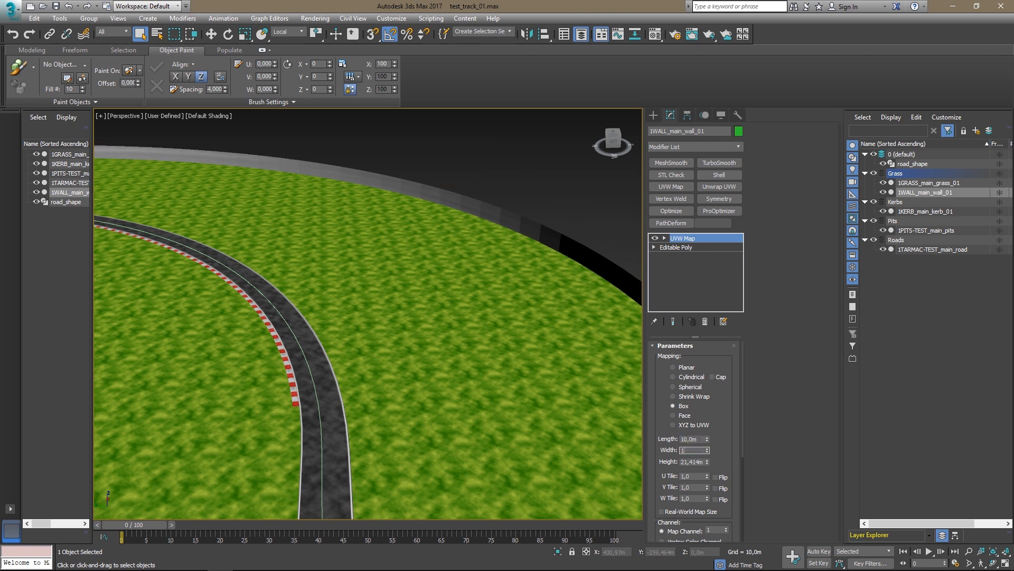
key(Return)
key(Tab)
text(10)
key(Return)
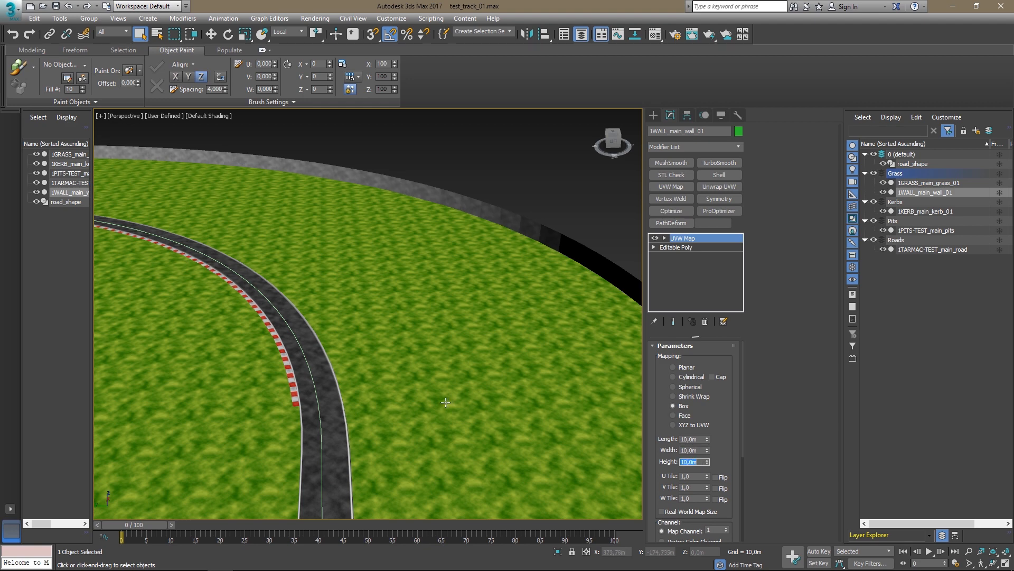
Check the concrete texture along the walls and collapse the wall's UVW Map modifier into its Editable Poly.
scroll(448, 327, down, 4)
scroll(456, 302, up, 2)
mouse_move(436, 317)
middle_down()
mouse_move(455, 302)
mouse_move(430, 308)
middle_up()
scroll(430, 308, up, 3)
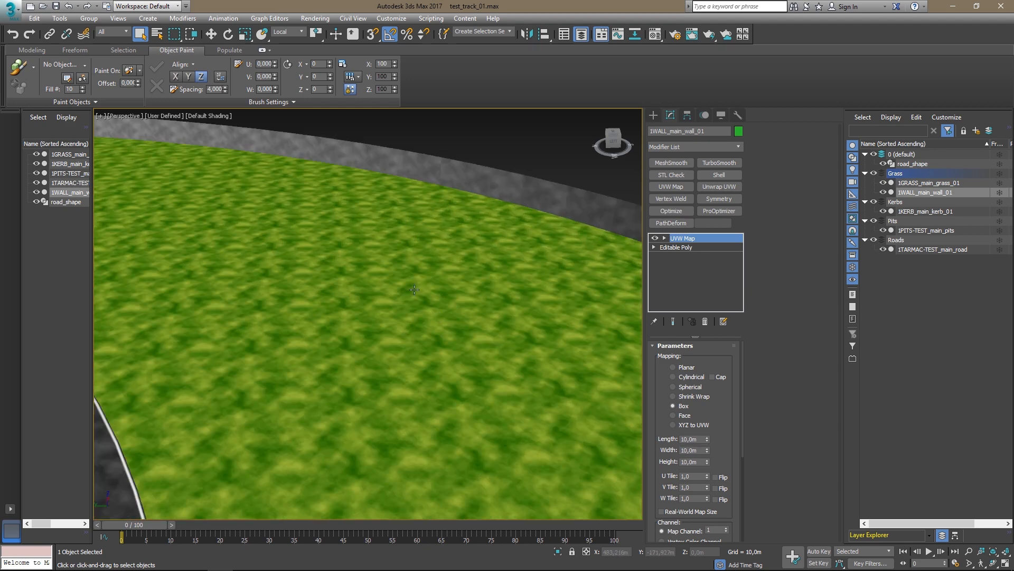
scroll(324, 174, down, 2)
middle_drag(323, 173, 539, 254)
middle_drag(211, 229, 416, 257)
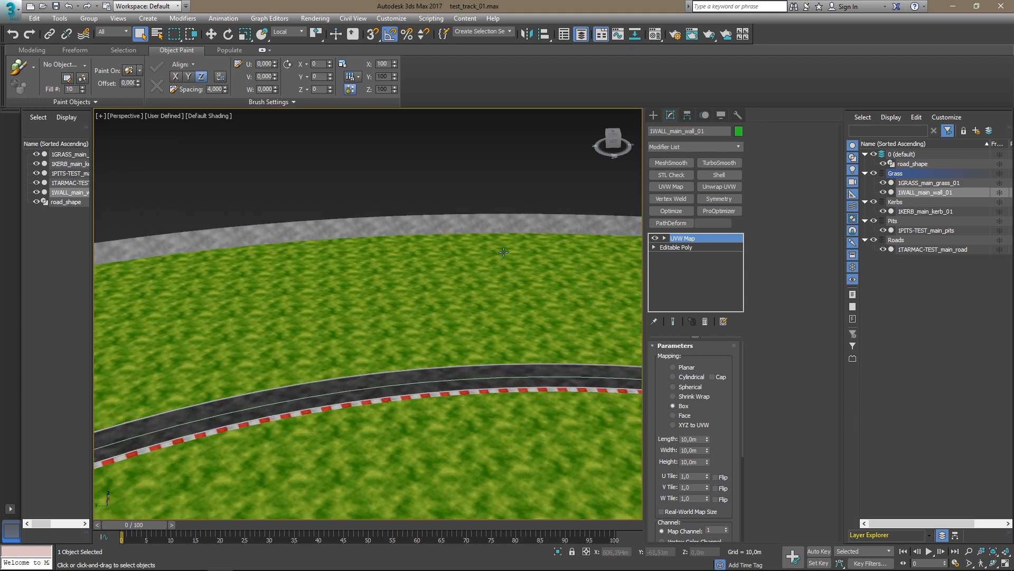
scroll(416, 258, down, 3)
middle_drag(327, 339, 435, 240)
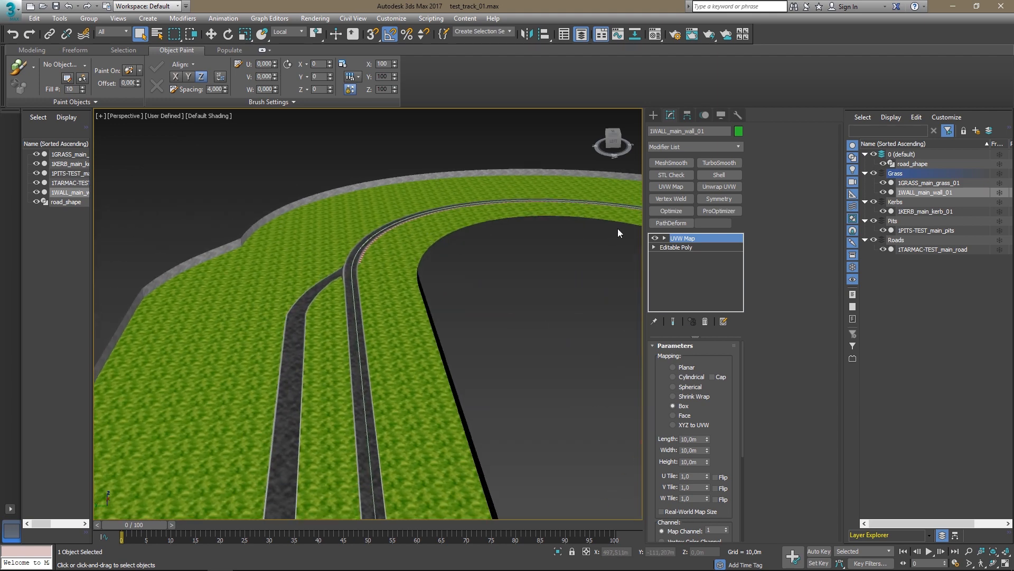
right_click(698, 237)
click(749, 333)
Activate the Move tool and examine the whole track, ending with a close look at the pit lane beside the main straight.
scroll(428, 267, down, 5)
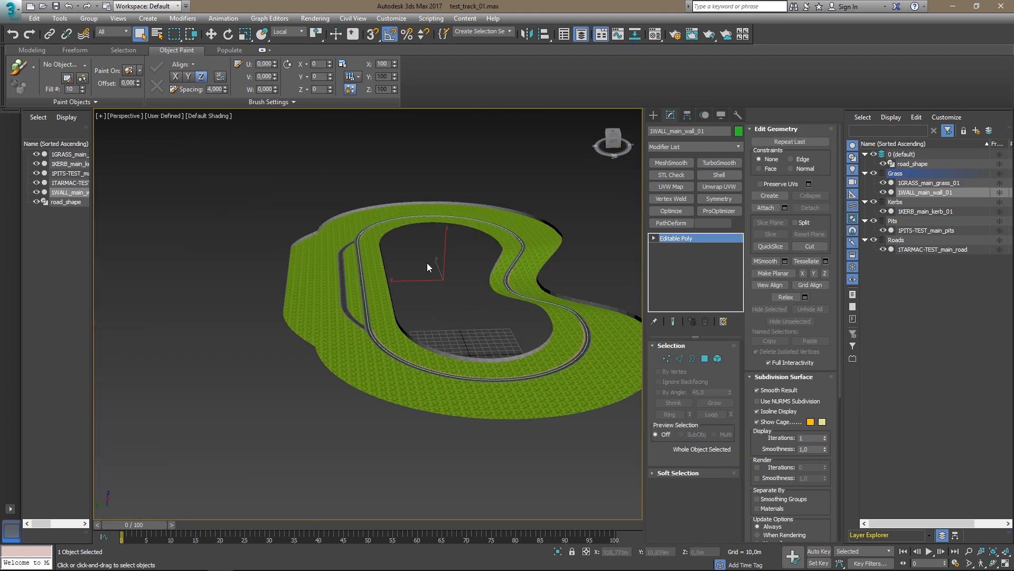
alt+middle_drag(473, 284, 387, 326)
scroll(387, 326, up, 8)
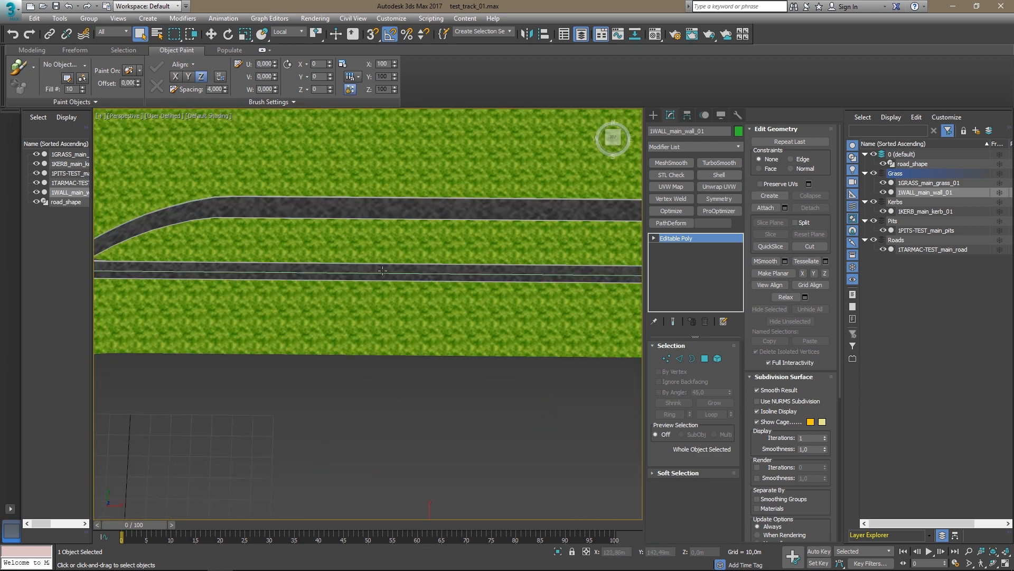
click(211, 34)
scroll(240, 147, down, 8)
alt+middle_drag(240, 147, 452, 277)
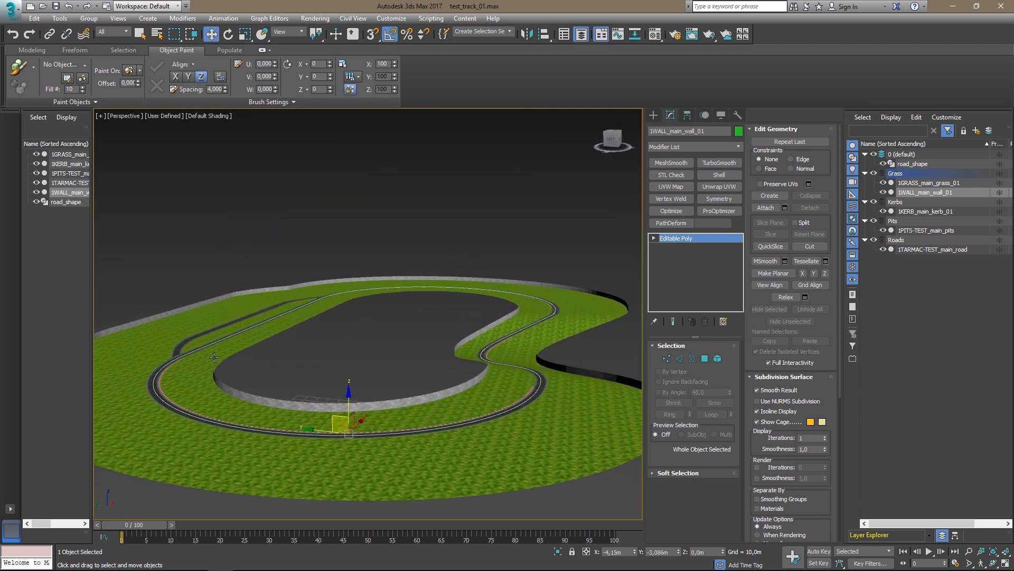
scroll(287, 300, up, 10)
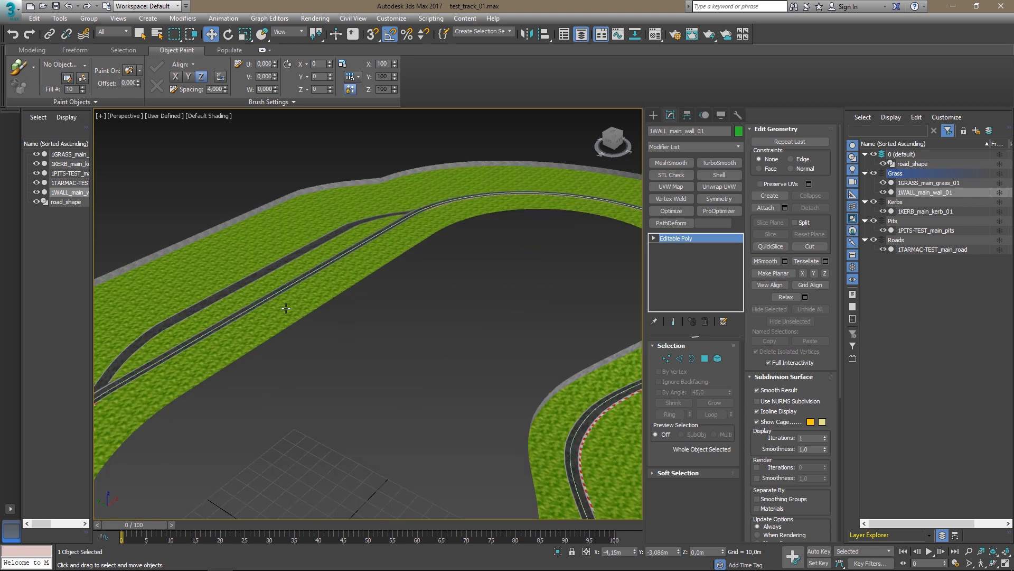
scroll(274, 288, up, 8)
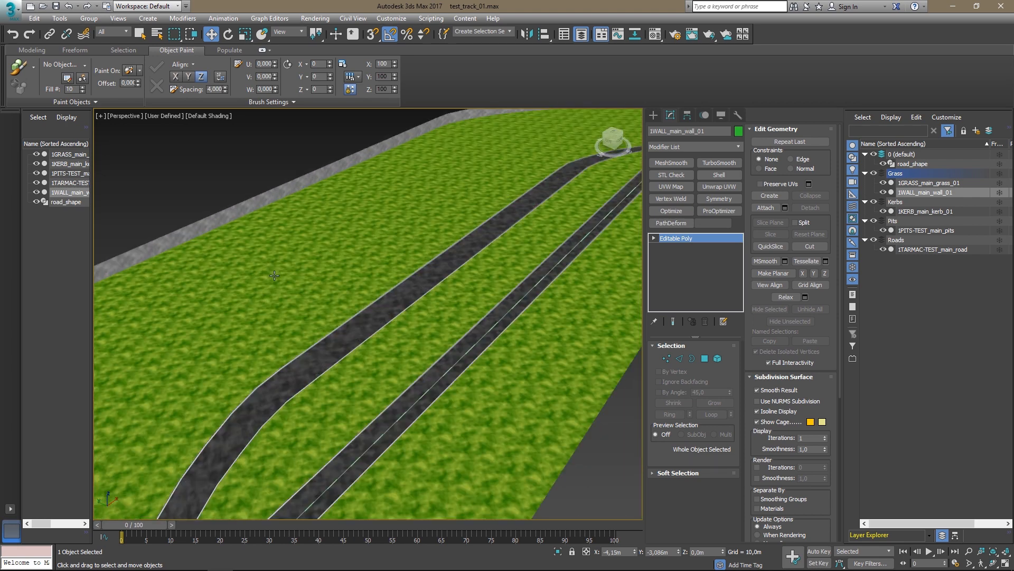